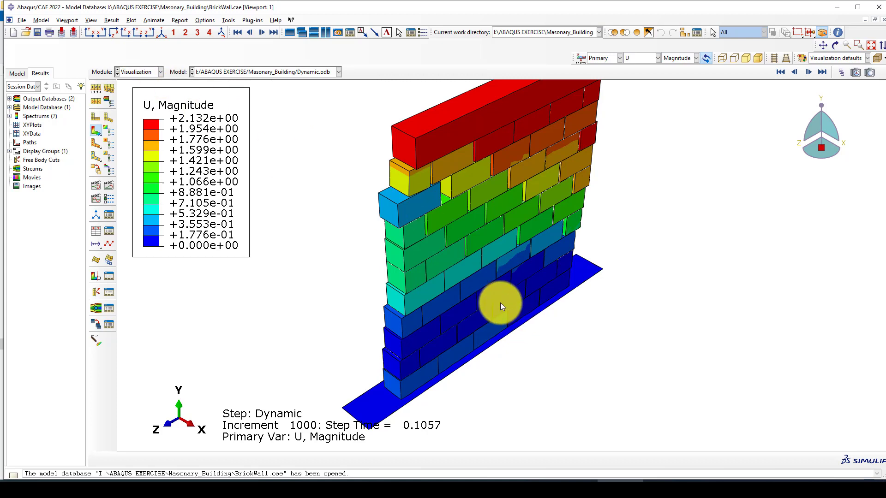
- Examine the displacement magnitude contours over the brick wall, RC beam and base plate in the Dynamic results
{"action": "scroll", "coordinate": [444, 281], "scroll_direction": "up", "scroll_amount": 2}
{"action": "scroll", "coordinate": [516, 320], "scroll_direction": "down", "scroll_amount": 2}
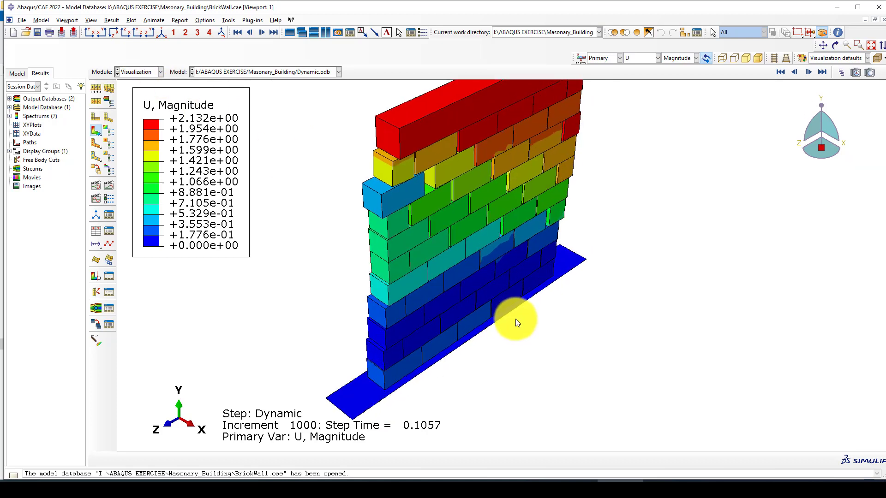
{"action": "scroll", "coordinate": [460, 247], "scroll_direction": "down", "scroll_amount": 4}
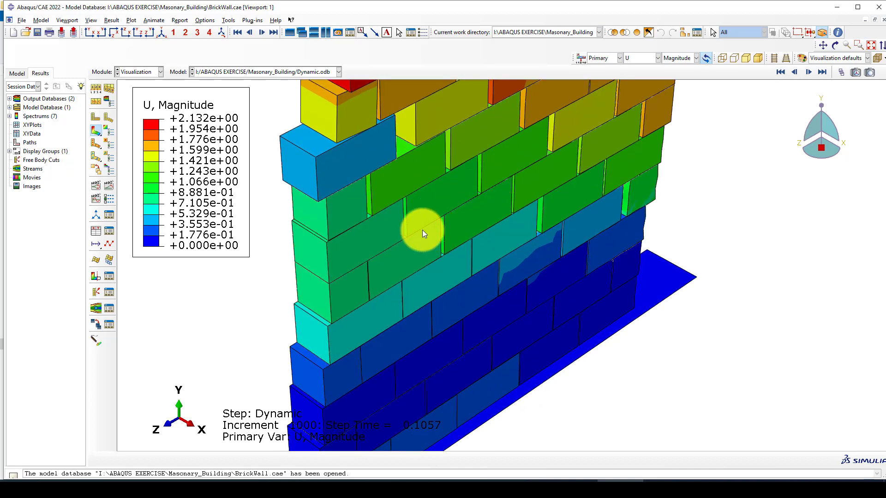
{"action": "scroll", "coordinate": [461, 228], "scroll_direction": "up", "scroll_amount": 4}
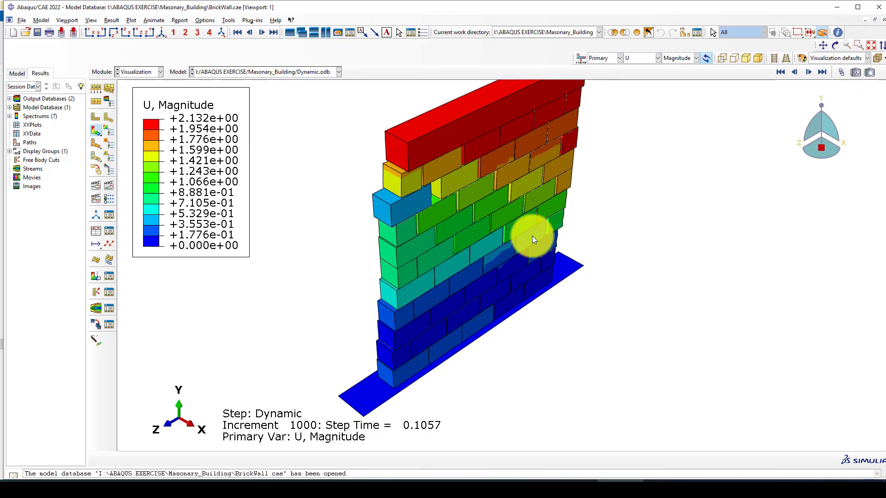
{"action": "scroll", "coordinate": [482, 317], "scroll_direction": "up", "scroll_amount": 3}
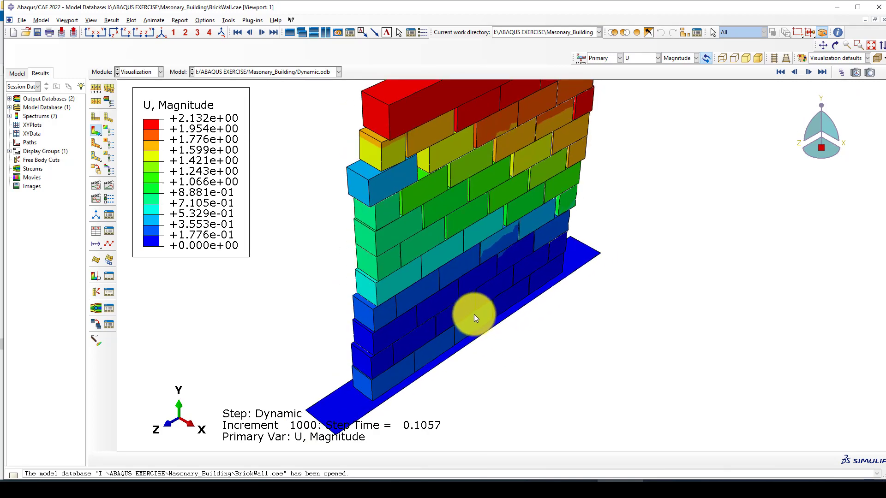
{"action": "scroll", "coordinate": [474, 314], "scroll_direction": "down", "scroll_amount": 1}
- Leave the results to view the Full-Brick part, and bring up the complete wall assembly
{"action": "left_click", "coordinate": [140, 71]}
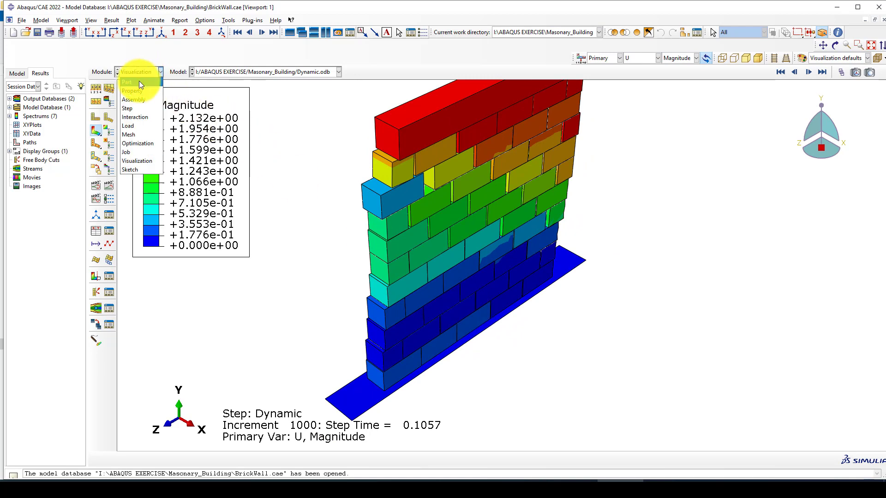
{"action": "left_click", "coordinate": [140, 81]}
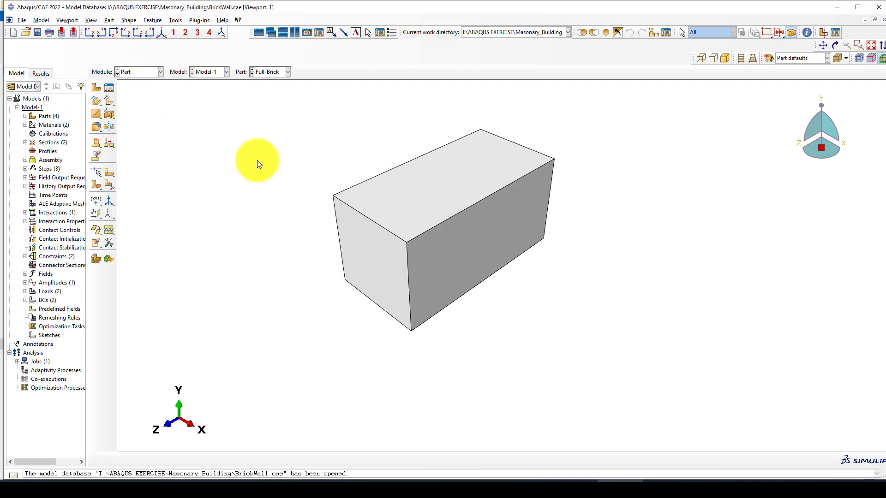
{"action": "left_click", "coordinate": [140, 74]}
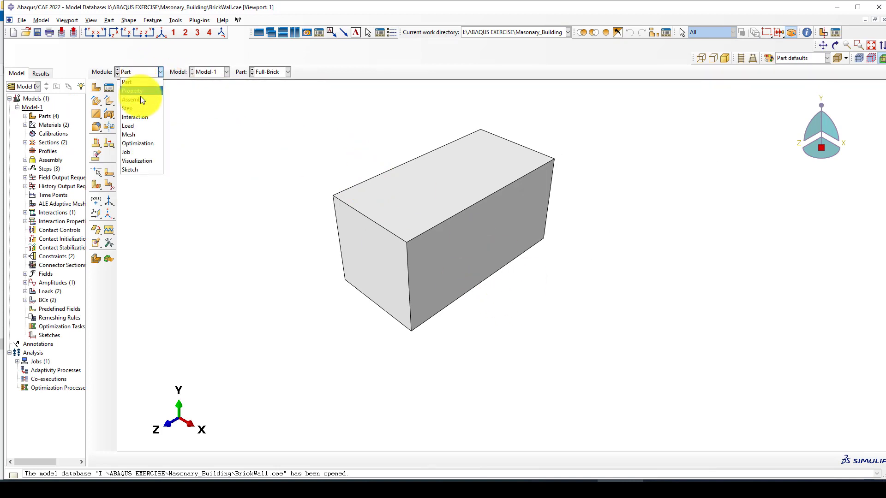
{"action": "left_click", "coordinate": [141, 97]}
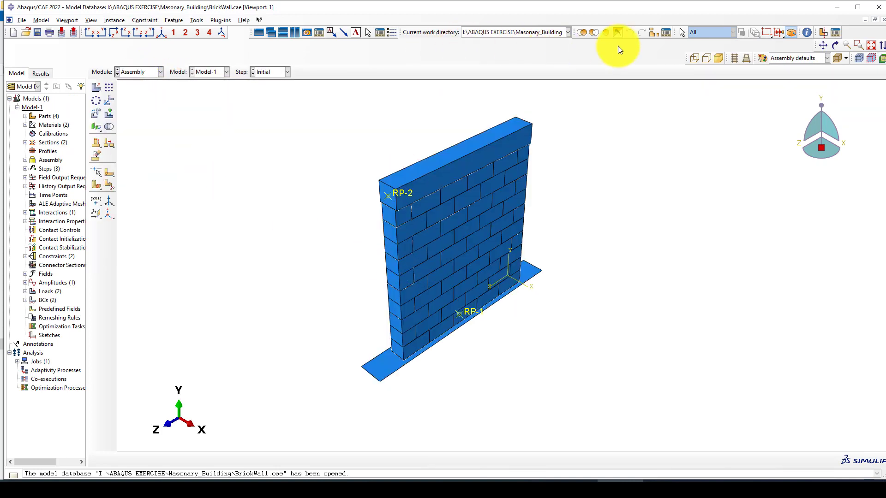
- Measure the wall's width between its two side edges at the top of the lowest brick course, viewed face-on without perspective
{"action": "left_click", "coordinate": [150, 33]}
{"action": "scroll", "coordinate": [266, 164], "scroll_direction": "down", "scroll_amount": 3}
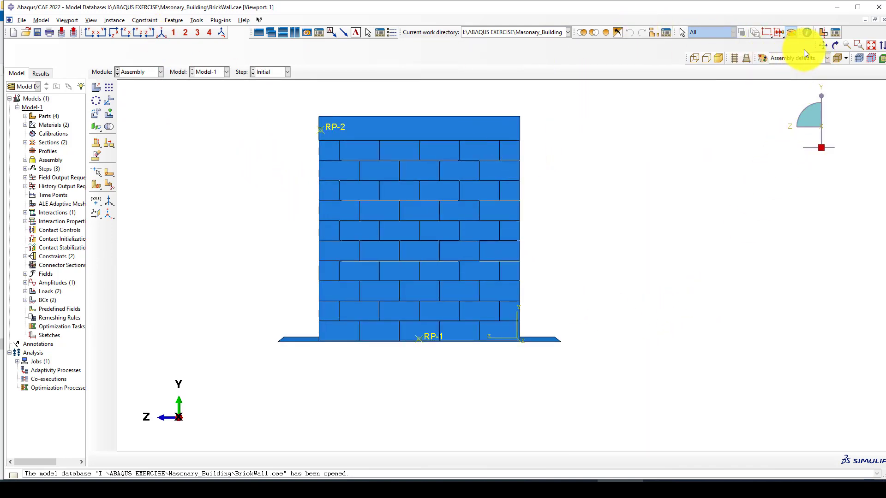
{"action": "left_click", "coordinate": [808, 32]}
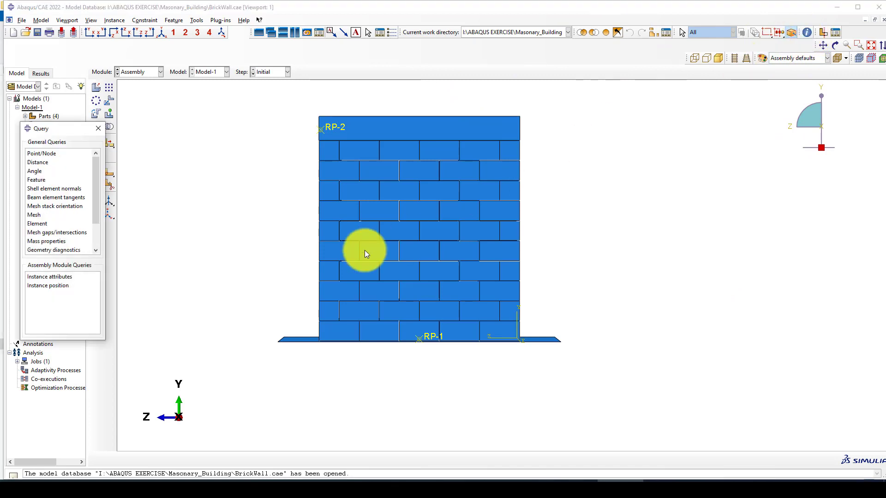
{"action": "left_click", "coordinate": [34, 163]}
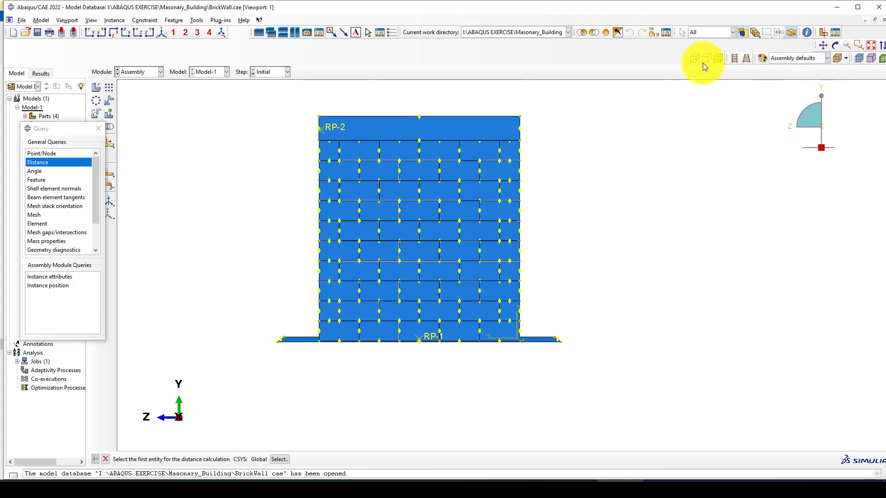
{"action": "left_click", "coordinate": [733, 61]}
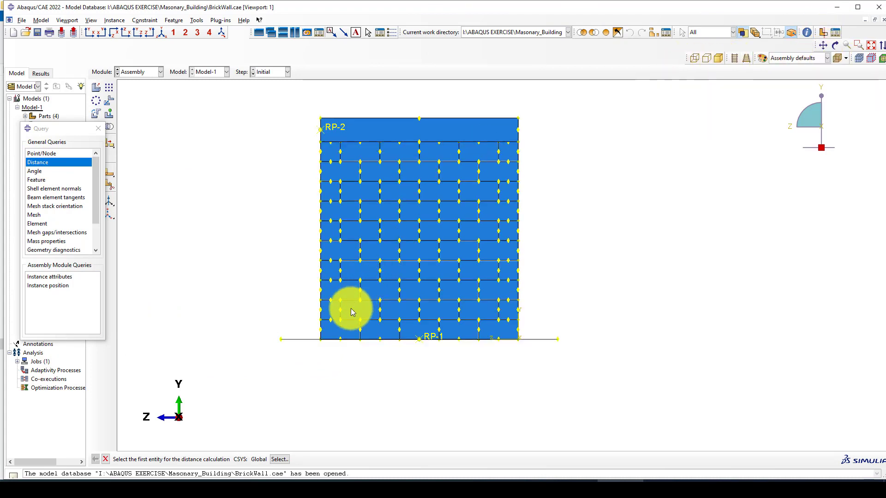
{"action": "left_click", "coordinate": [320, 340]}
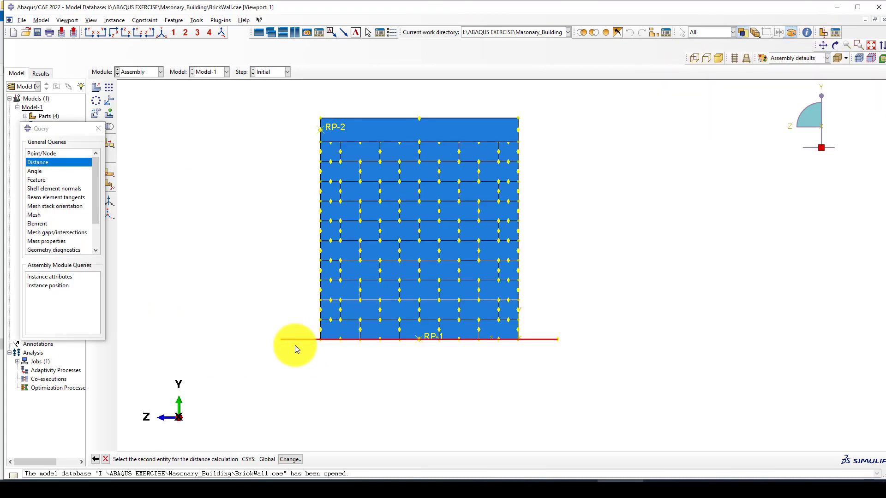
{"action": "left_click", "coordinate": [42, 162]}
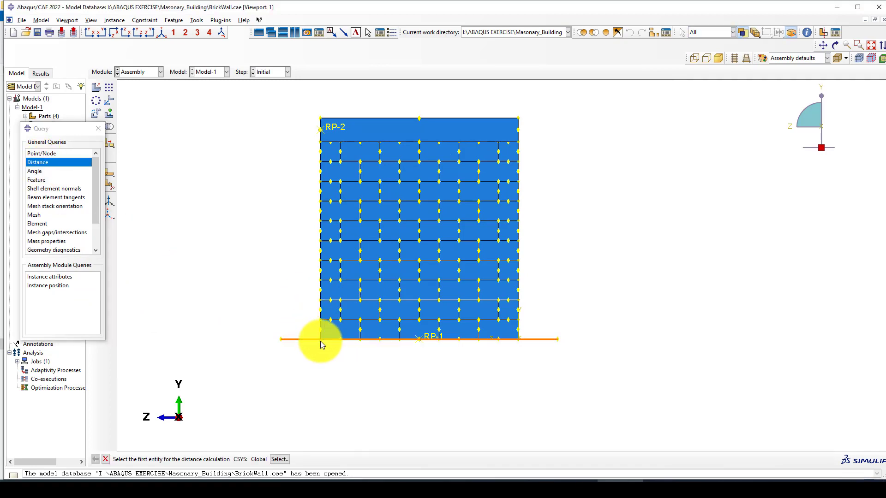
{"action": "scroll", "coordinate": [321, 323], "scroll_direction": "up", "scroll_amount": 2}
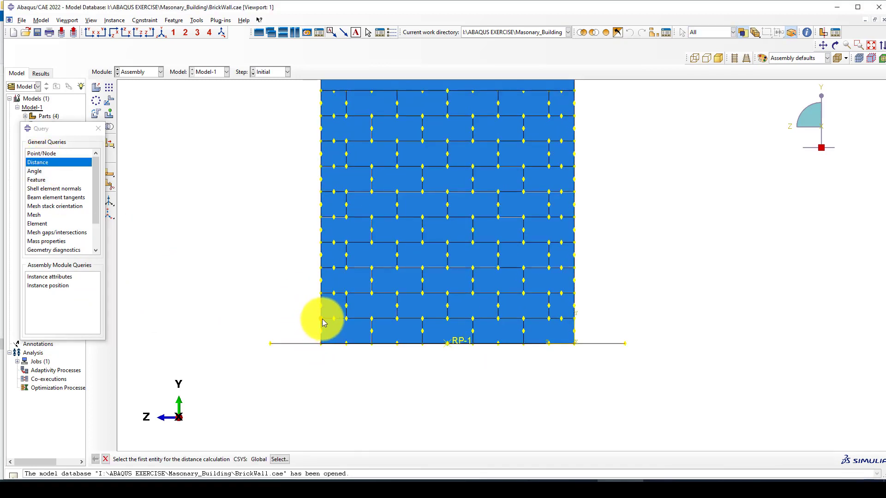
{"action": "left_click", "coordinate": [322, 319]}
{"action": "left_click", "coordinate": [574, 319]}
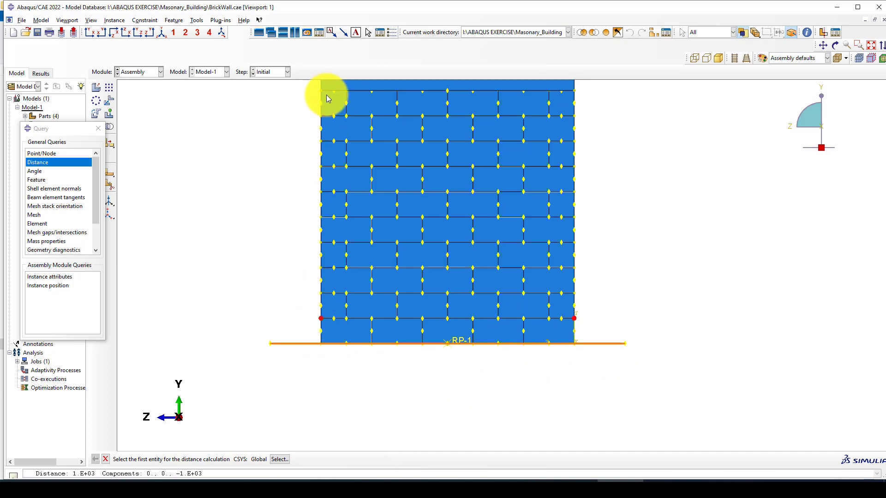
- Measure the distance from the brickwork's upper corner beneath the beam to the near end of the base plate
{"action": "scroll", "coordinate": [360, 193], "scroll_direction": "down", "scroll_amount": 2}
{"action": "scroll", "coordinate": [529, 118], "scroll_direction": "up", "scroll_amount": 1}
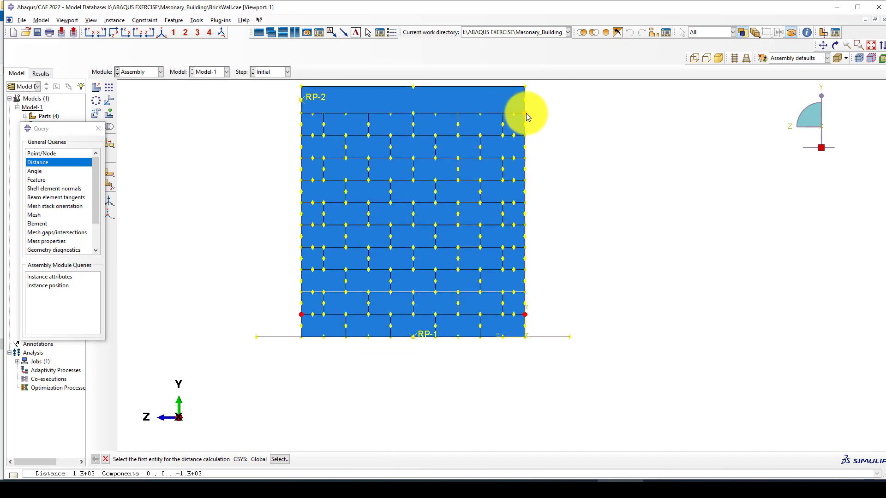
{"action": "left_click", "coordinate": [525, 113]}
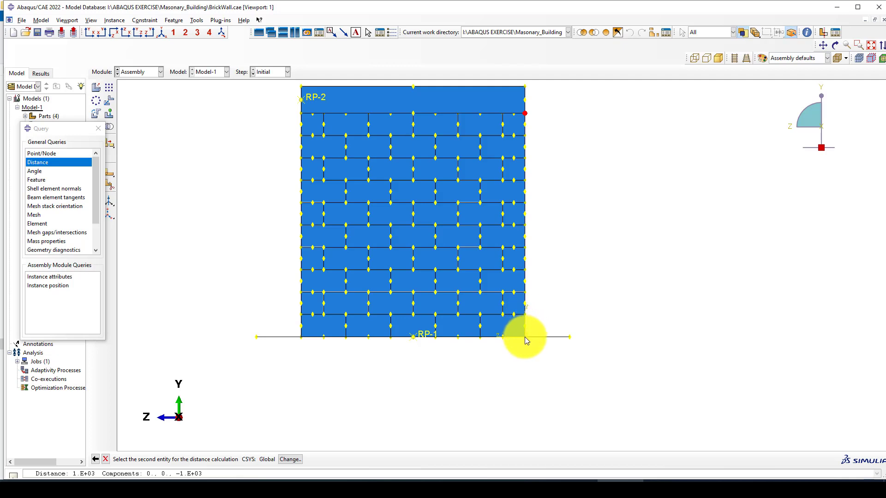
{"action": "left_click", "coordinate": [570, 338]}
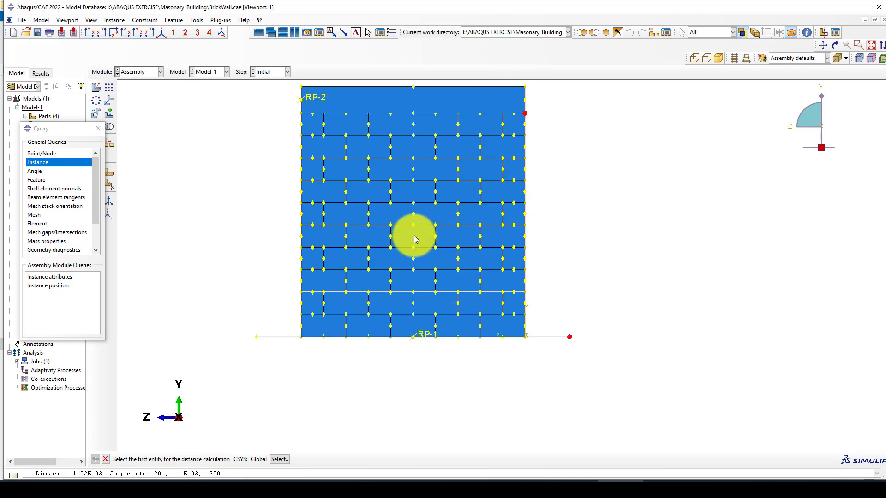
- Examine the wall assembly's bricks, top beam, base plate and reference points face-on and in the isometric view
{"action": "scroll", "coordinate": [425, 266], "scroll_direction": "down", "scroll_amount": 1}
{"action": "scroll", "coordinate": [502, 239], "scroll_direction": "up", "scroll_amount": 1}
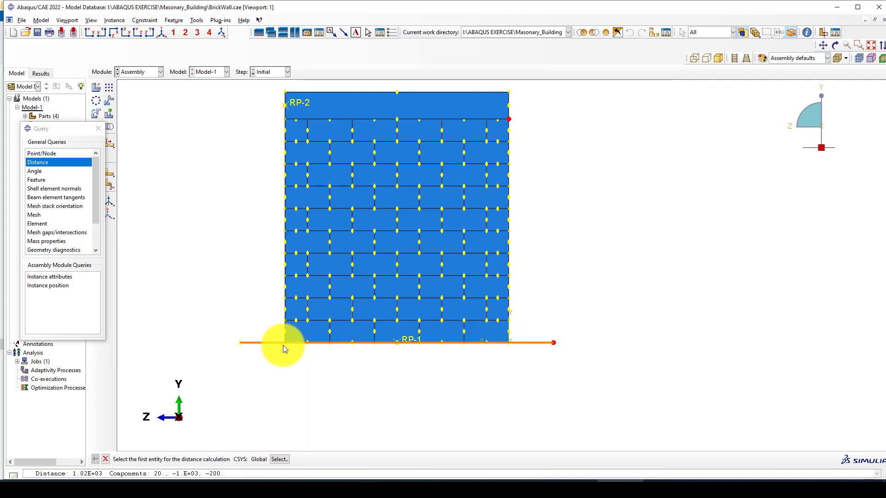
{"action": "scroll", "coordinate": [449, 318], "scroll_direction": "up", "scroll_amount": 3}
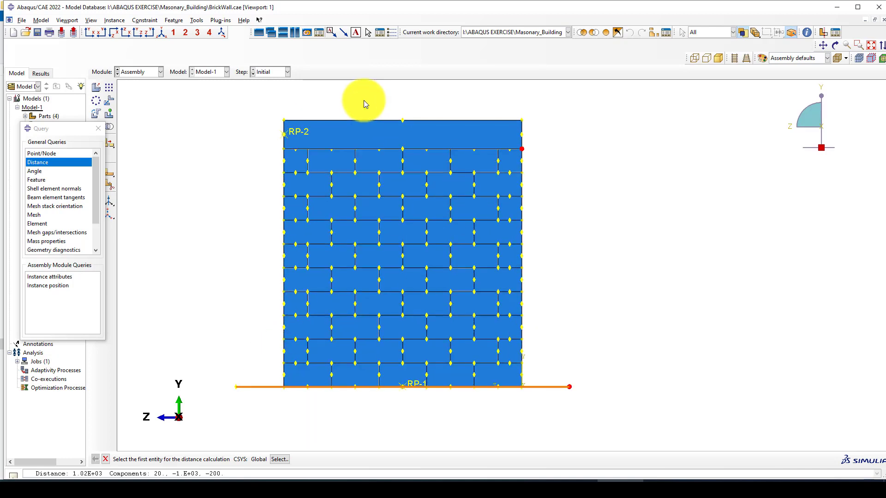
{"action": "left_click", "coordinate": [160, 30]}
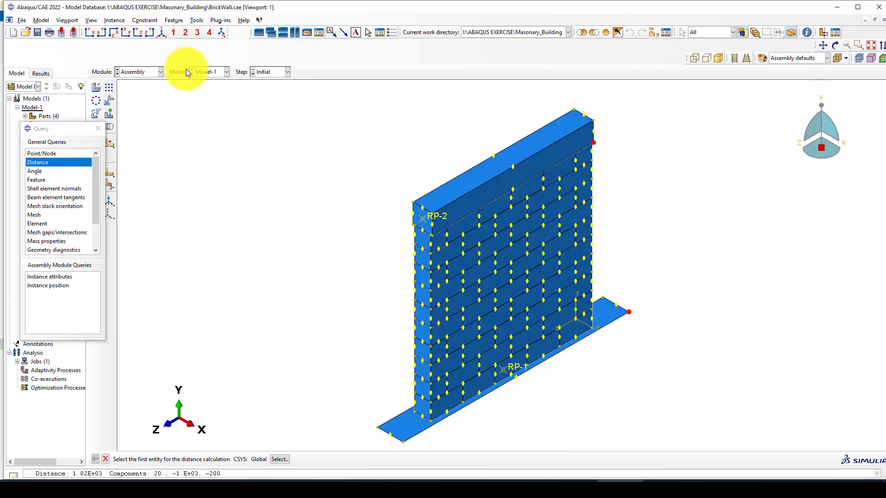
{"action": "scroll", "coordinate": [477, 208], "scroll_direction": "up", "scroll_amount": 4}
{"action": "scroll", "coordinate": [407, 171], "scroll_direction": "down", "scroll_amount": 6}
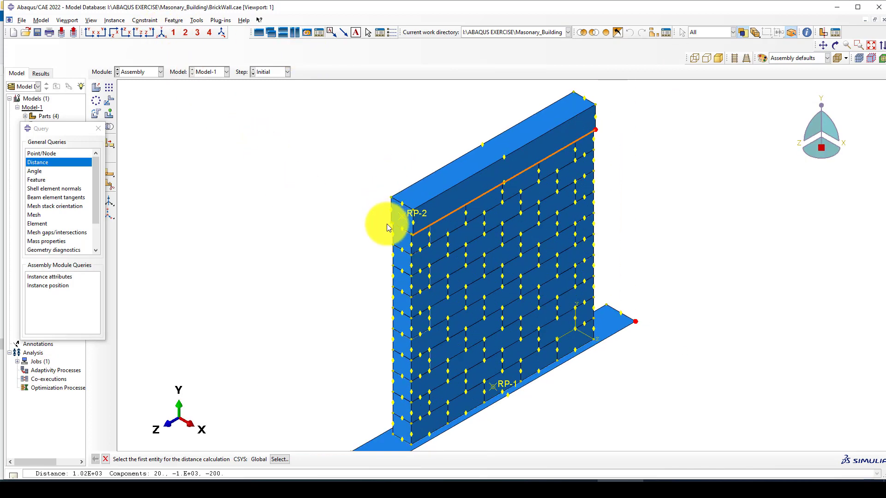
{"action": "scroll", "coordinate": [445, 291], "scroll_direction": "up", "scroll_amount": 1}
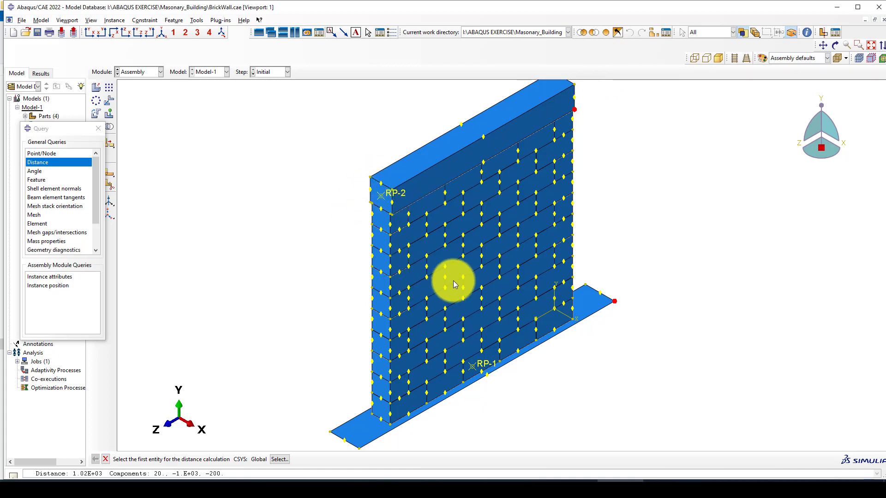
- Return to the Full-Brick part and close the geometry query
{"action": "left_click", "coordinate": [147, 72]}
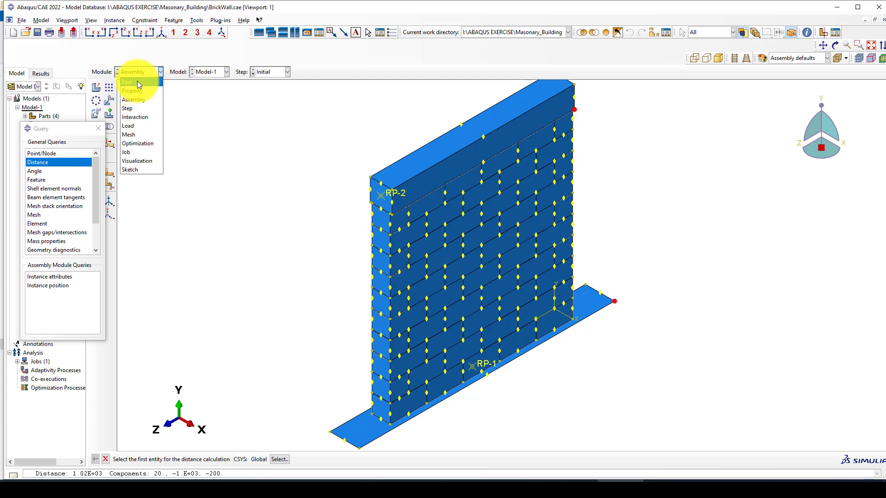
{"action": "left_click", "coordinate": [137, 81]}
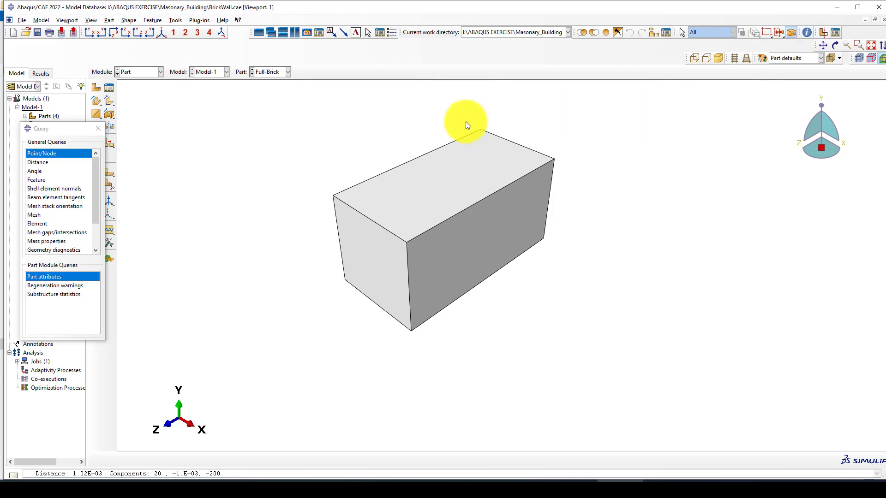
{"action": "left_click", "coordinate": [46, 162]}
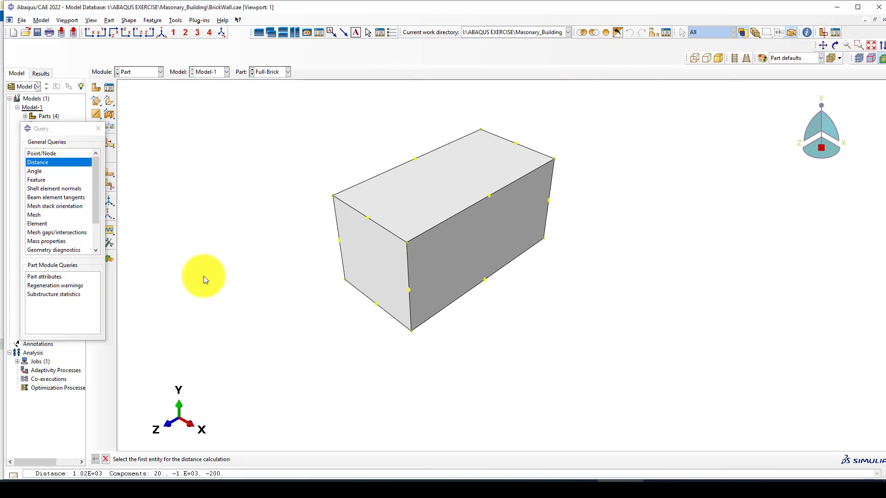
{"action": "left_click", "coordinate": [98, 129]}
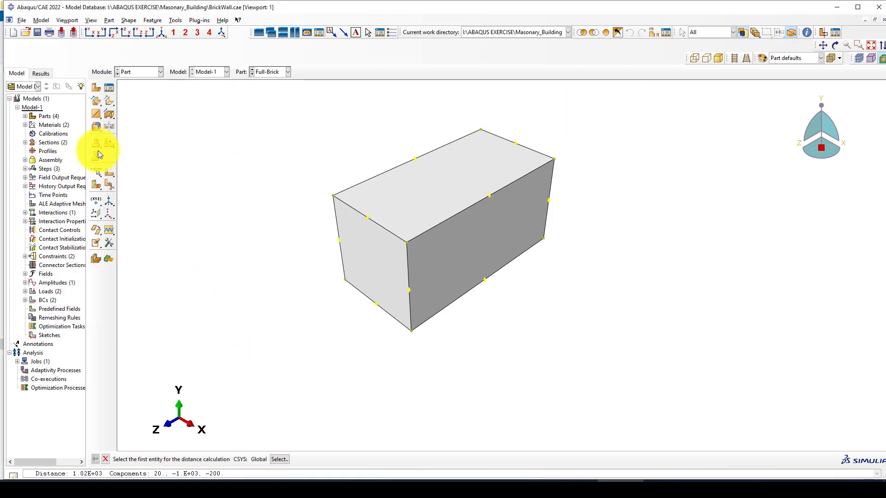
- Try to edit the brick's base feature, and unlock the Full-Brick part for editing
{"action": "left_click", "coordinate": [96, 144]}
{"action": "left_click", "coordinate": [446, 267]}
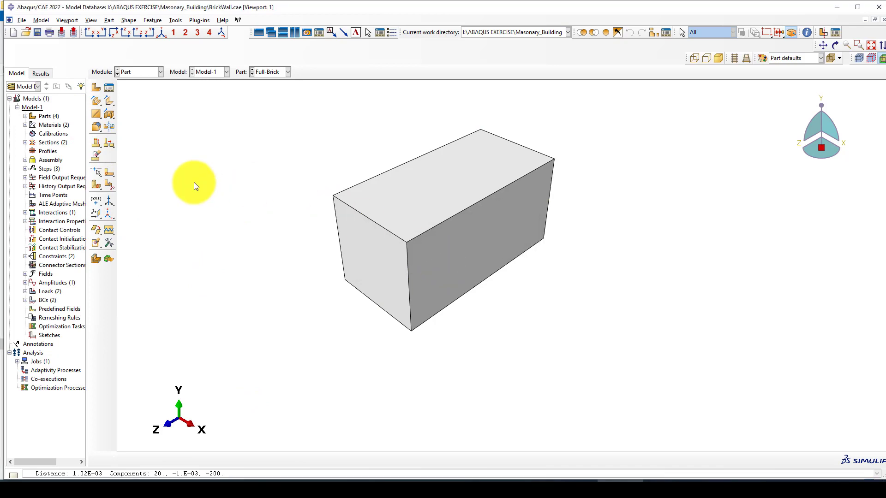
{"action": "double_click", "coordinate": [43, 160]}
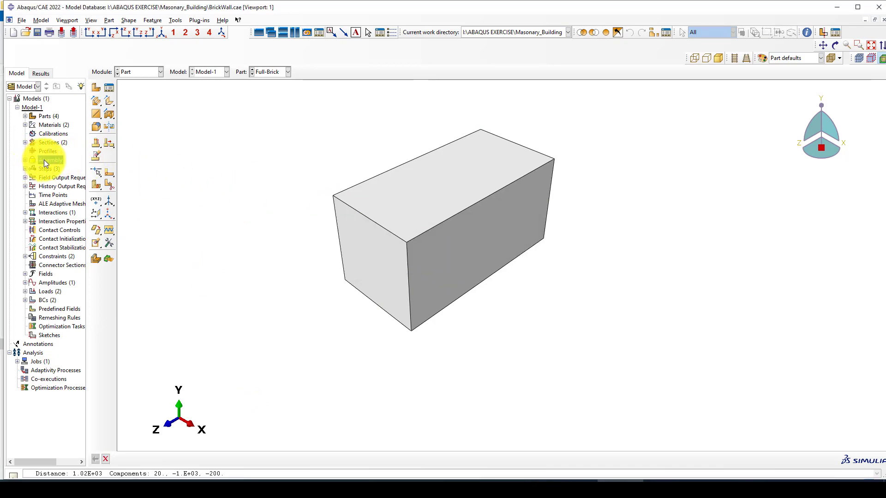
{"action": "left_click", "coordinate": [25, 117]}
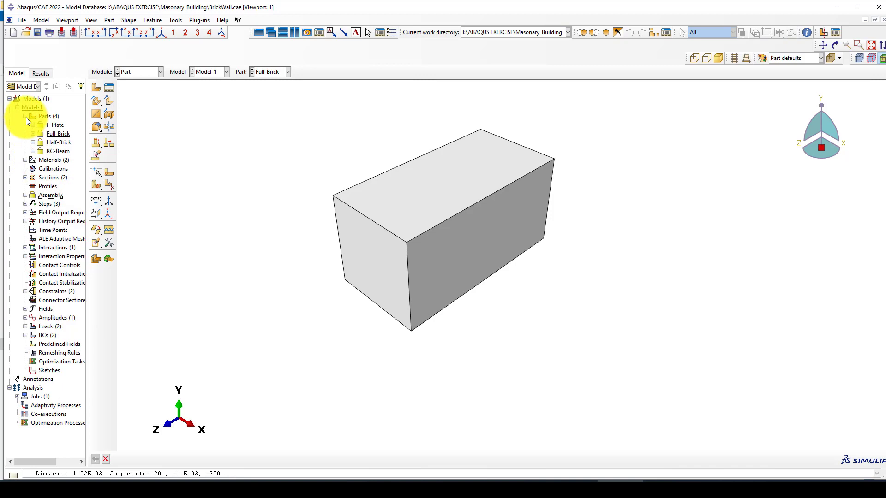
{"action": "right_click", "coordinate": [52, 134]}
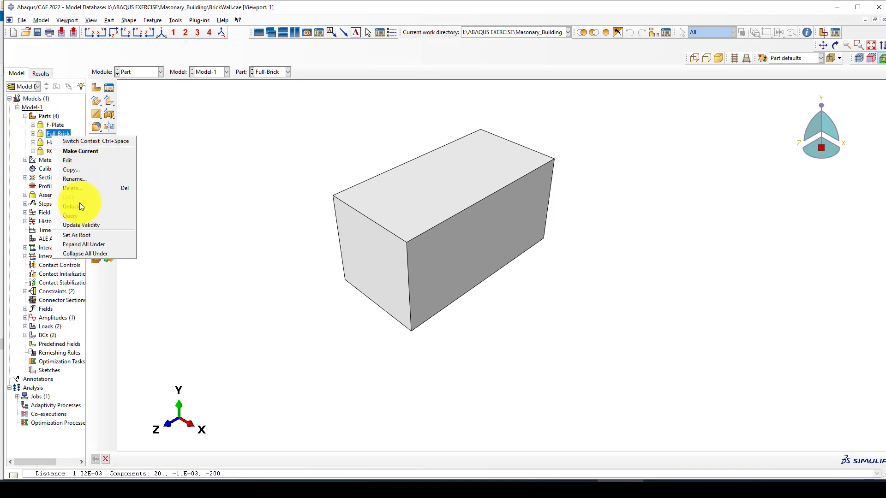
{"action": "left_click", "coordinate": [80, 208]}
{"action": "left_click", "coordinate": [50, 156]}
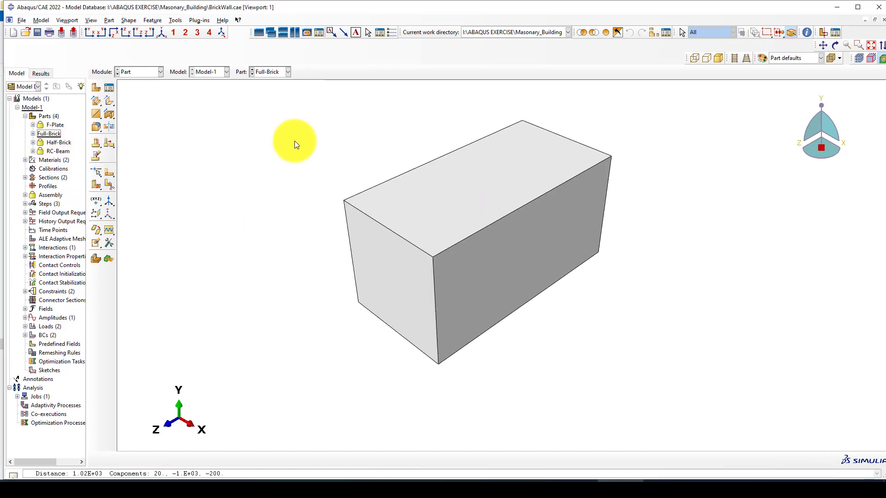
- Open the section sketch of the Full-Brick part's solid feature for editing
{"action": "left_click", "coordinate": [95, 140]}
{"action": "left_click", "coordinate": [461, 245]}
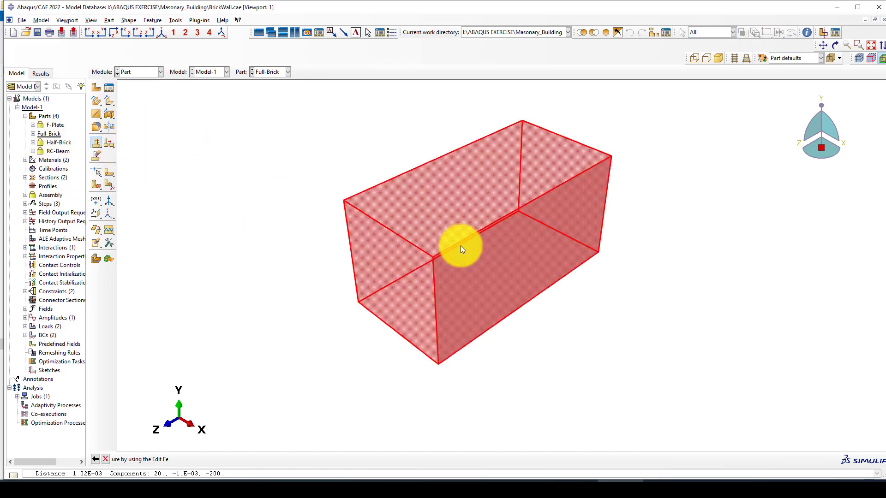
{"action": "left_click", "coordinate": [54, 159]}
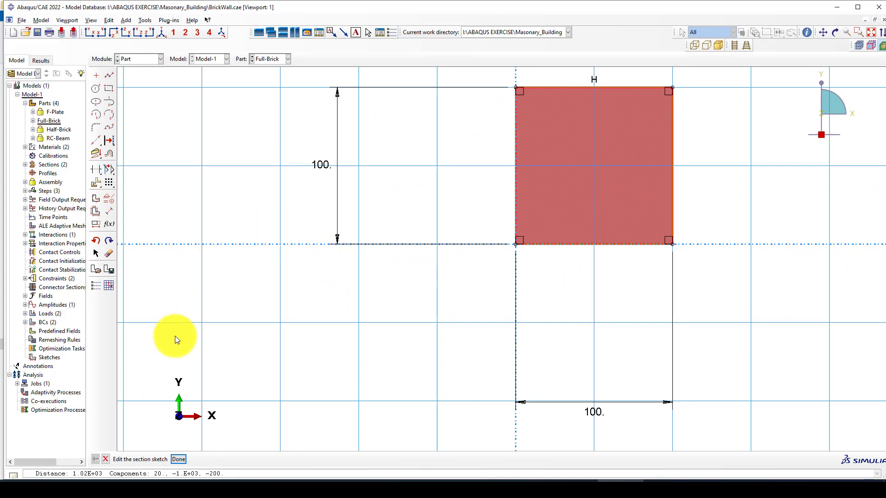
- Finish the Full-Brick section sketch and accept the solid extrusion's existing settings
{"action": "left_click", "coordinate": [178, 459]}
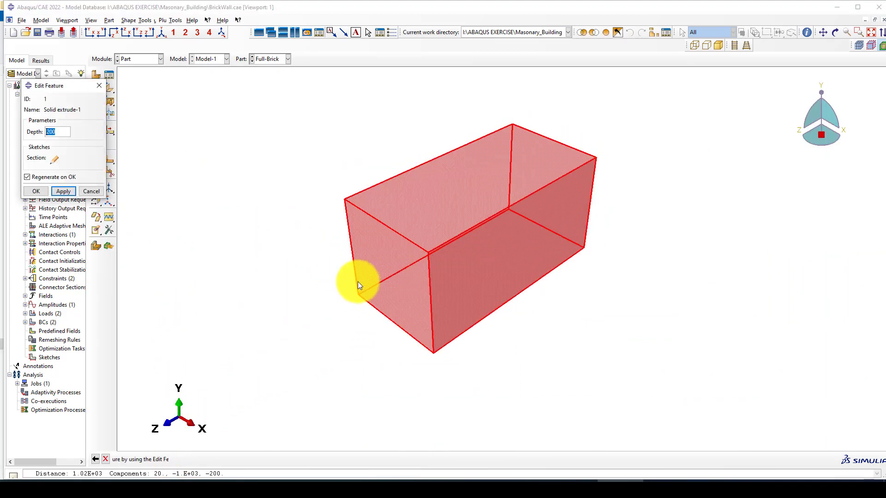
{"action": "left_click", "coordinate": [37, 190]}
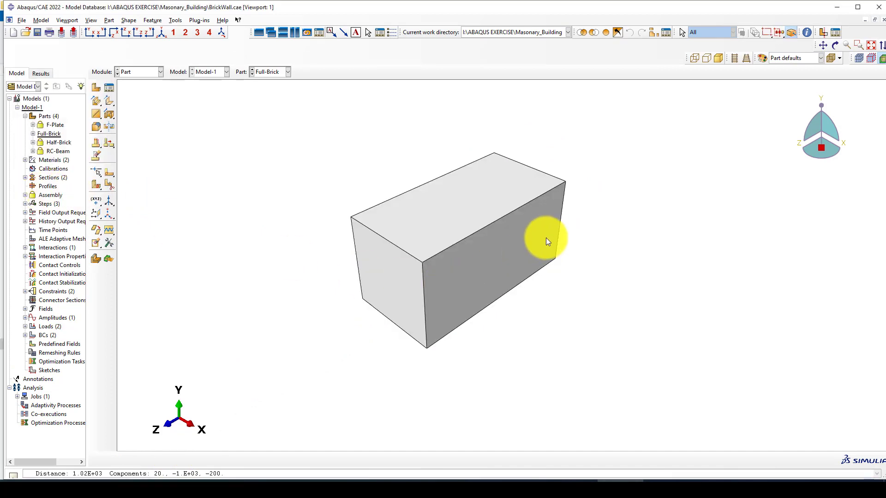
{"action": "scroll", "coordinate": [547, 263], "scroll_direction": "up", "scroll_amount": 3}
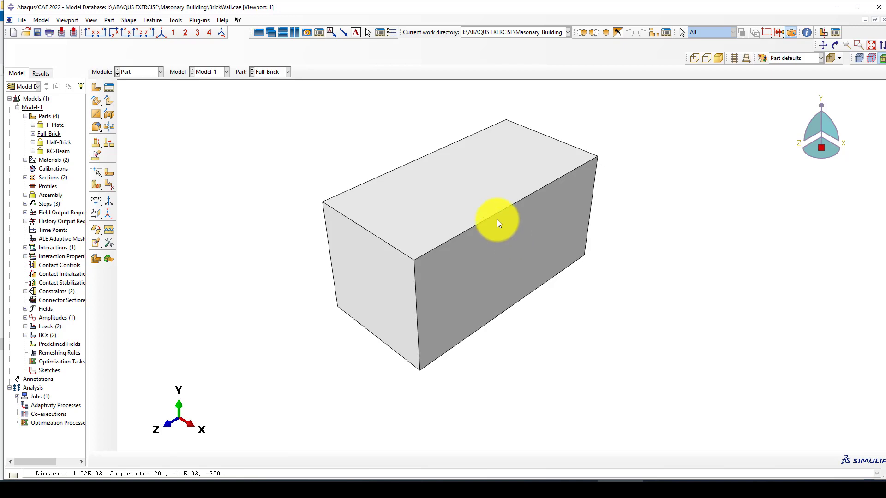
- Display the RC-Beam part and try to edit its base feature
{"action": "left_click", "coordinate": [281, 72]}
{"action": "left_click", "coordinate": [281, 71]}
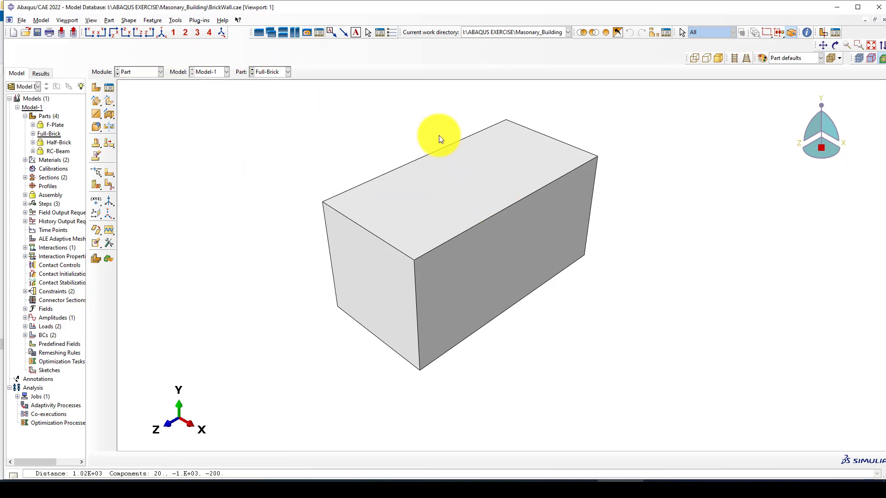
{"action": "left_click", "coordinate": [257, 72]}
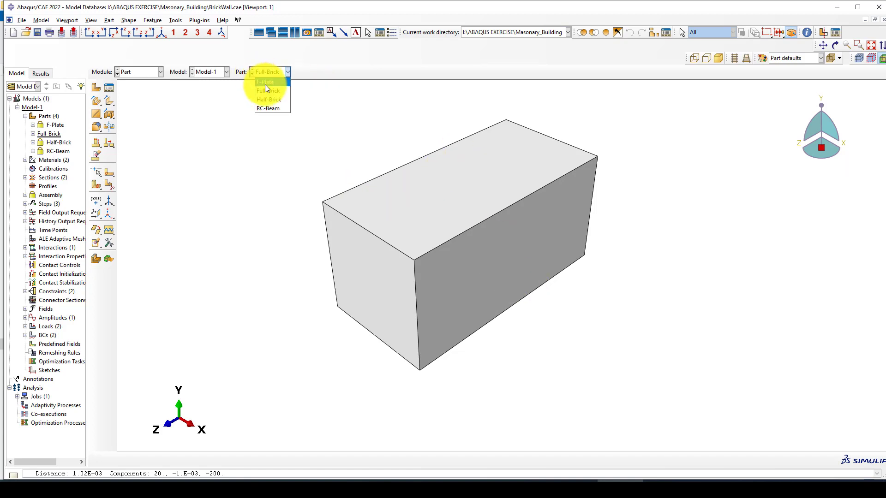
{"action": "left_click", "coordinate": [272, 109]}
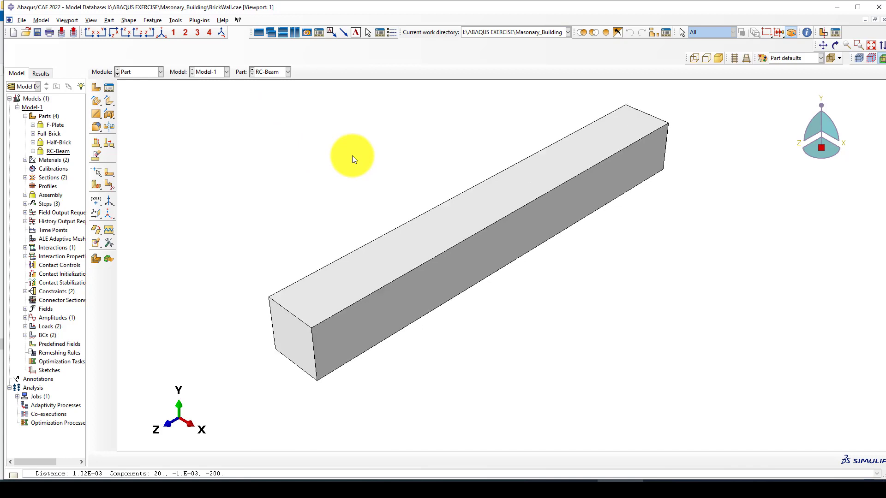
{"action": "left_click", "coordinate": [97, 144]}
{"action": "left_click", "coordinate": [444, 268]}
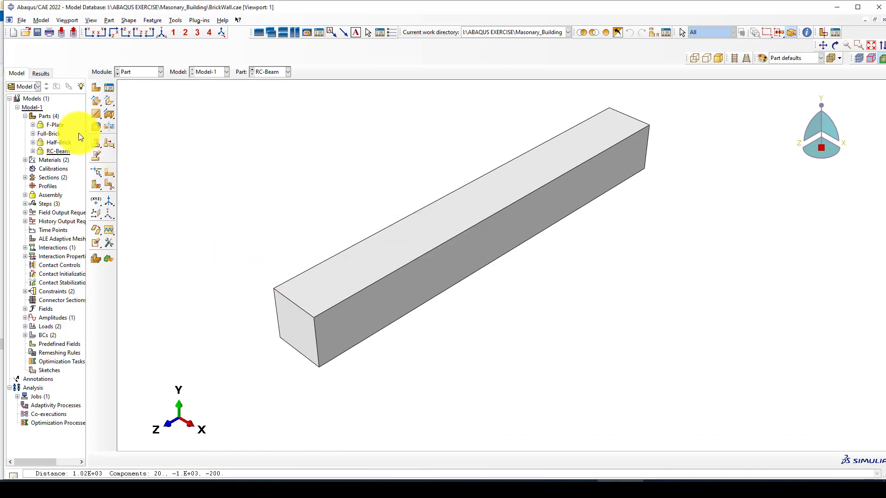
- Open and close the RC-Beam part's attribute editing, and unlock the part so its geometry can be edited
{"action": "right_click", "coordinate": [57, 152]}
{"action": "left_click", "coordinate": [83, 182]}
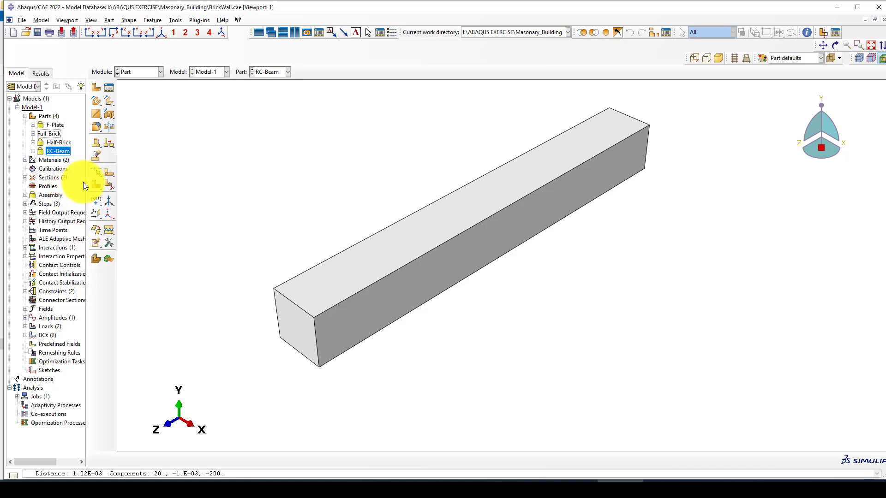
{"action": "left_click", "coordinate": [33, 181]}
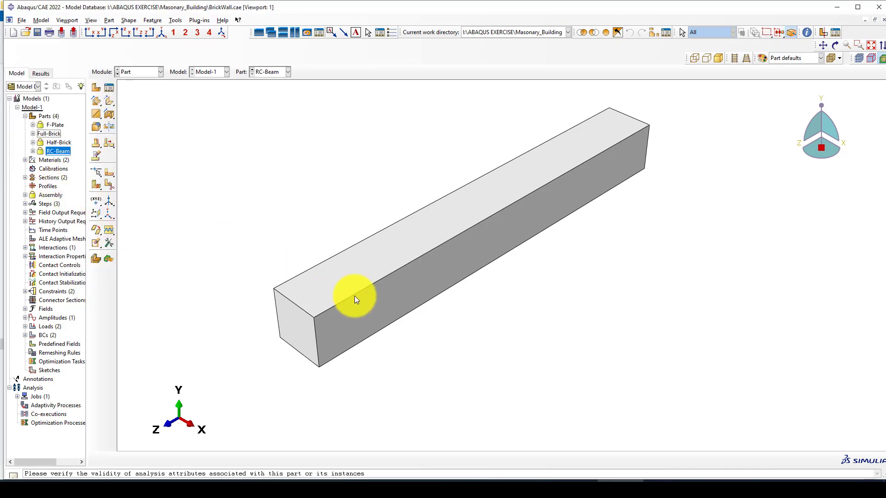
{"action": "right_click", "coordinate": [54, 151]}
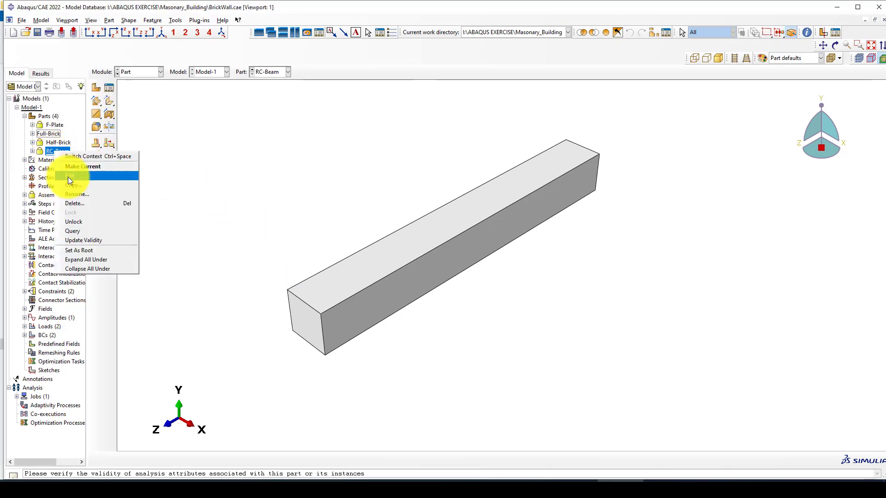
{"action": "left_click", "coordinate": [75, 221]}
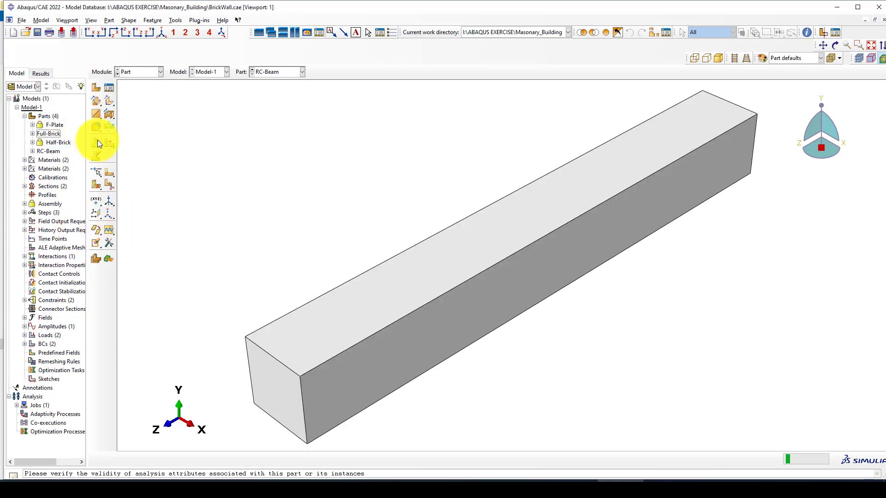
- Examine the extrusion depth and section sketch dimensions of the RC-Beam's solid feature, and cancel the feature edit
{"action": "left_click", "coordinate": [97, 140]}
{"action": "left_click", "coordinate": [392, 311]}
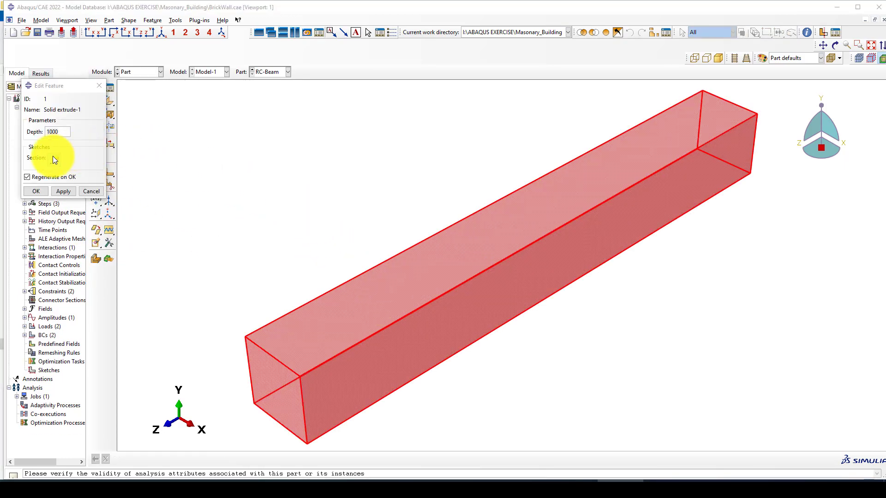
{"action": "left_click", "coordinate": [53, 157]}
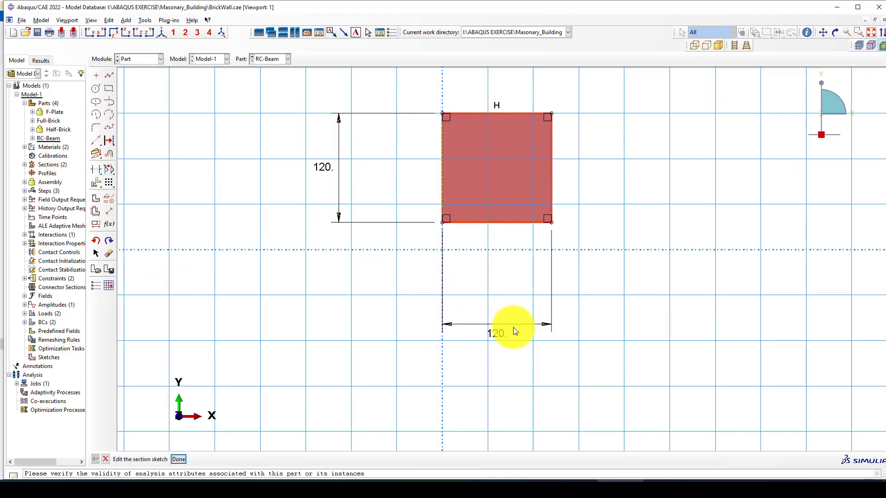
{"action": "middle_click", "coordinate": [261, 200]}
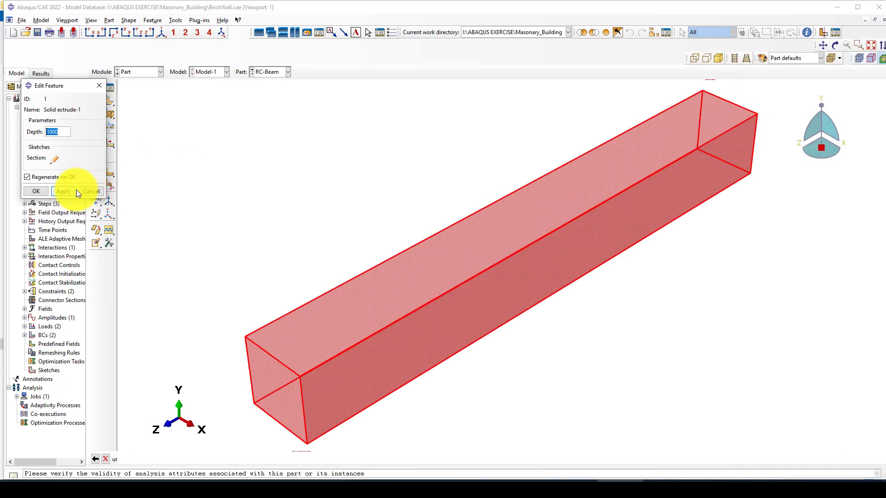
{"action": "left_click", "coordinate": [87, 190]}
{"action": "left_click", "coordinate": [38, 156]}
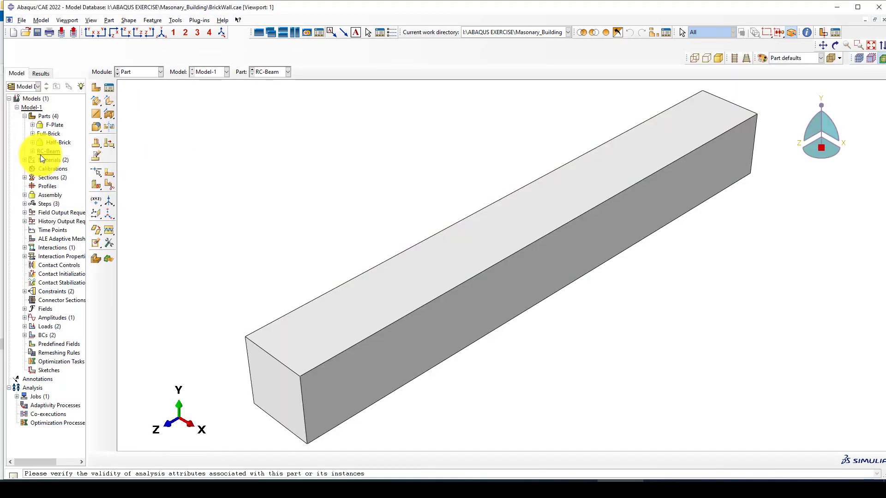
- Display the F-Plate part in the isometric view
{"action": "left_click", "coordinate": [259, 72]}
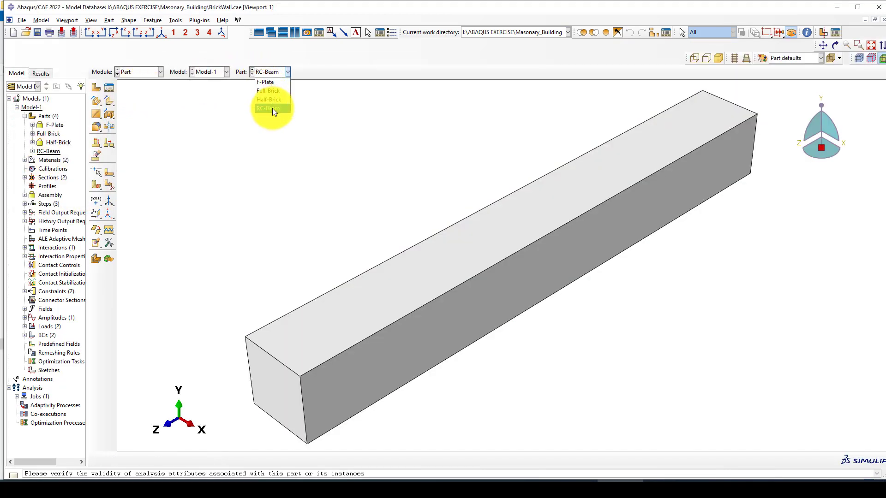
{"action": "left_click", "coordinate": [274, 83]}
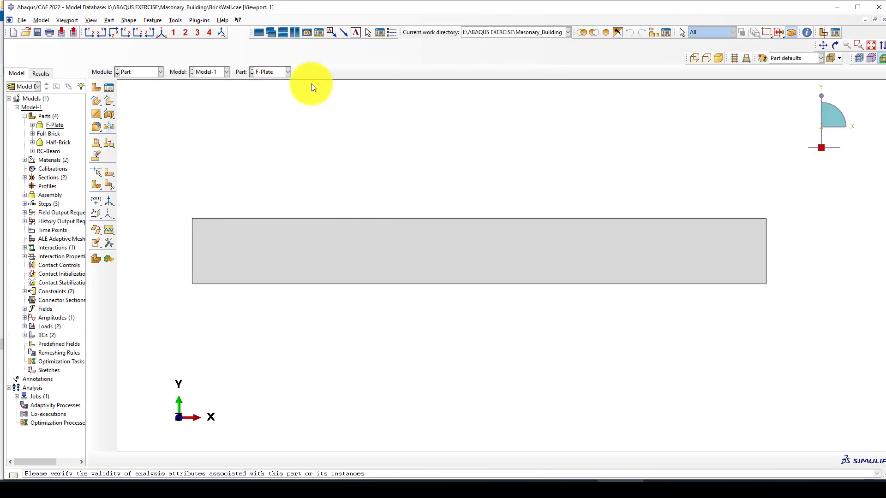
{"action": "left_click", "coordinate": [162, 32]}
{"action": "scroll", "coordinate": [314, 174], "scroll_direction": "down", "scroll_amount": 3}
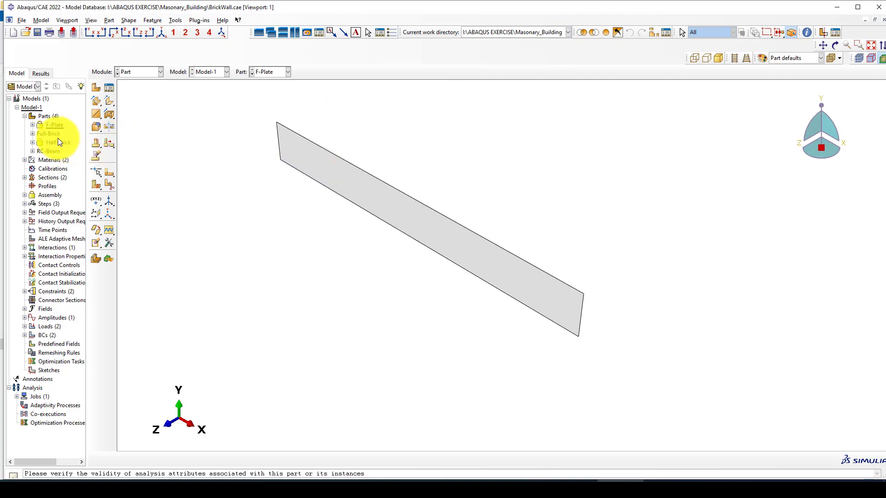
- Open and close the F-Plate part's attribute editing, and try to edit its base feature
{"action": "right_click", "coordinate": [53, 126]}
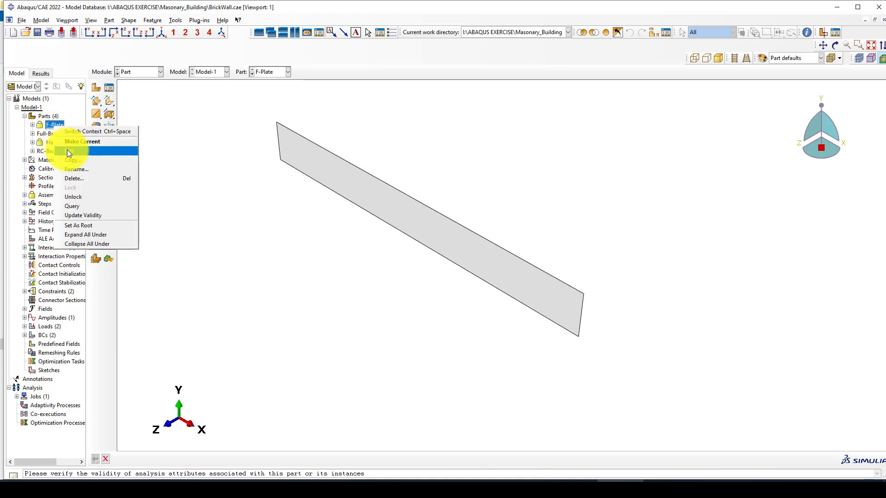
{"action": "left_click", "coordinate": [67, 150]}
{"action": "left_click", "coordinate": [35, 181]}
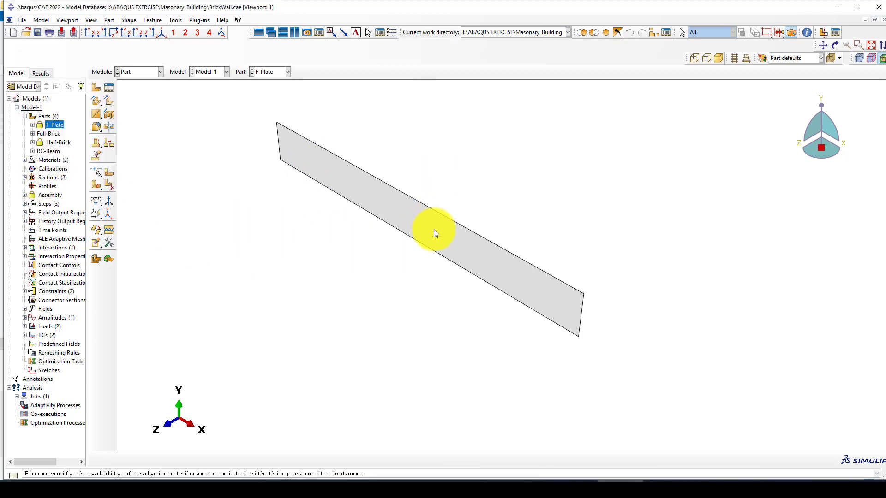
{"action": "left_click", "coordinate": [96, 141]}
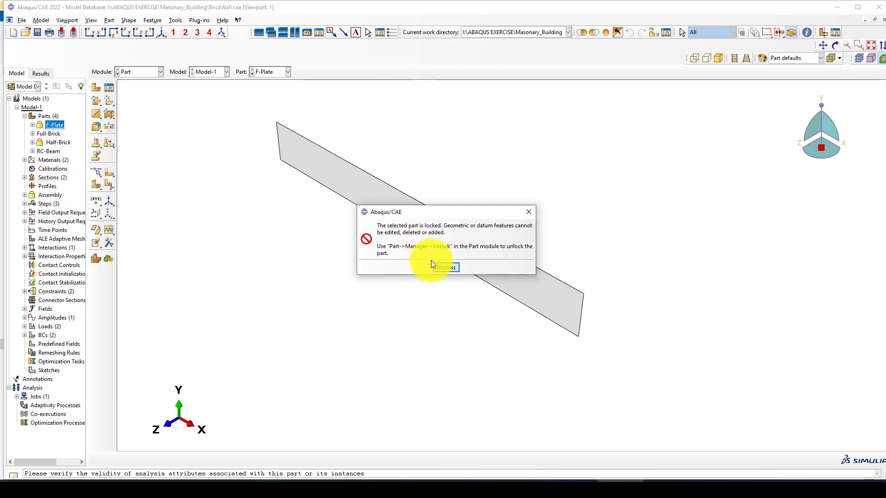
{"action": "left_click", "coordinate": [439, 268]}
- Unlock the F-Plate part for geometry editing
{"action": "right_click", "coordinate": [48, 124]}
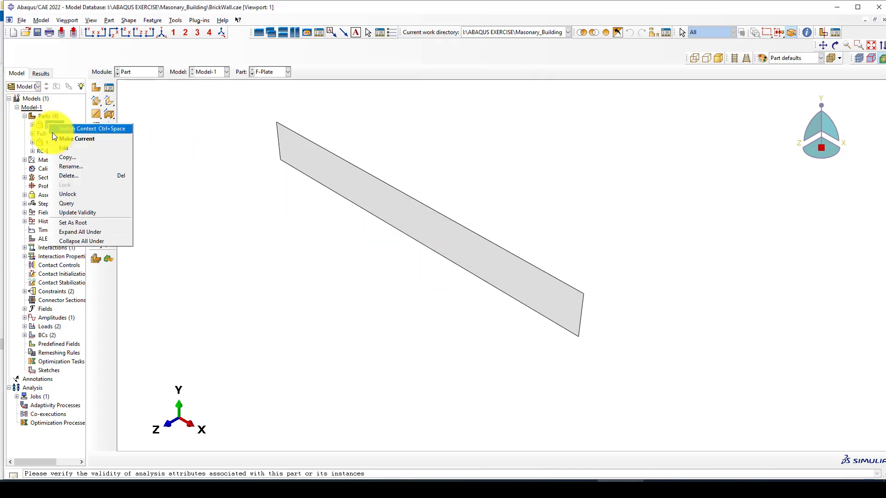
{"action": "left_click", "coordinate": [66, 194]}
{"action": "left_click", "coordinate": [67, 158]}
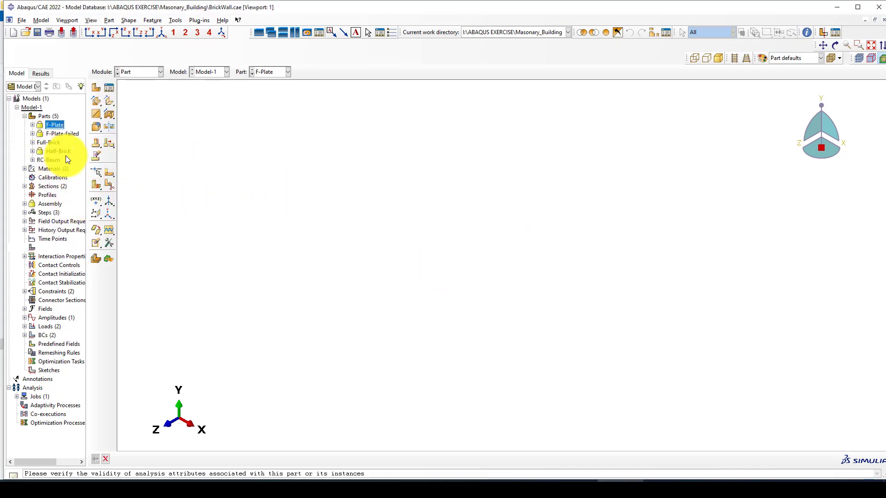
- Examine the section sketch dimensions of the F-Plate's planar shell feature, and cancel the feature edit
{"action": "left_click", "coordinate": [272, 248]}
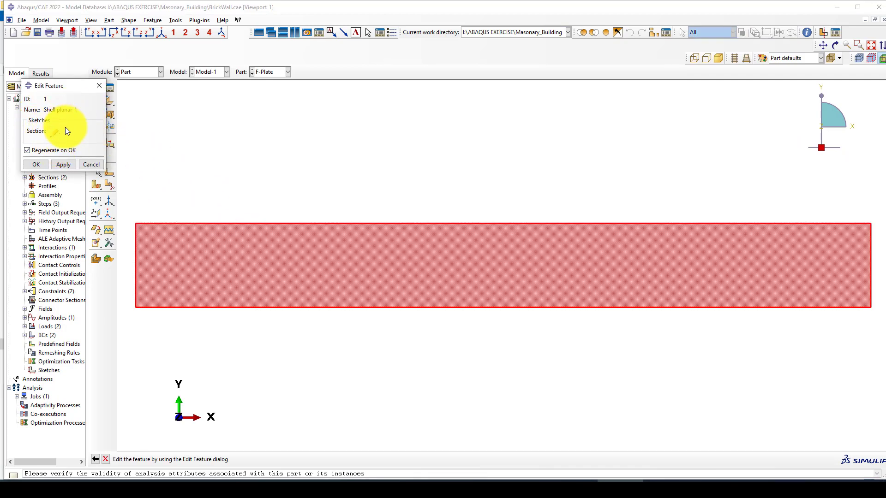
{"action": "left_click", "coordinate": [54, 134]}
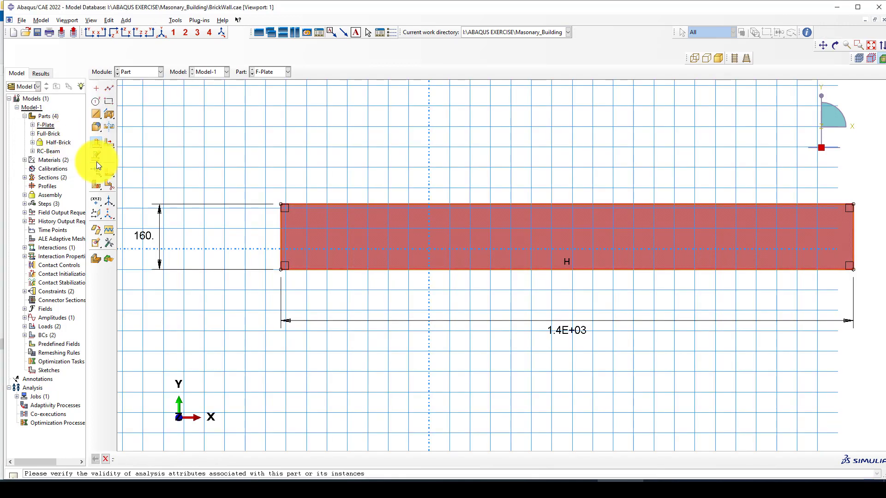
{"action": "scroll", "coordinate": [296, 222], "scroll_direction": "down", "scroll_amount": 1}
{"action": "middle_click", "coordinate": [215, 201]}
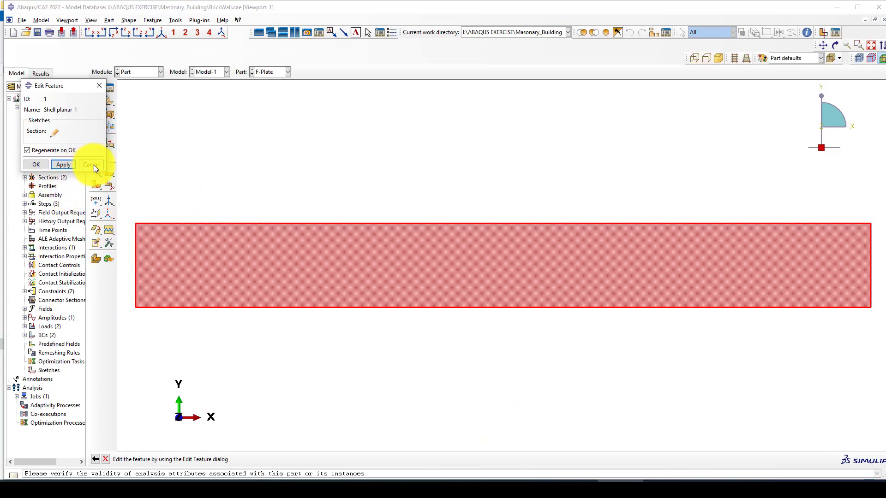
{"action": "left_click", "coordinate": [94, 165]}
{"action": "scroll", "coordinate": [266, 249], "scroll_direction": "down", "scroll_amount": 1}
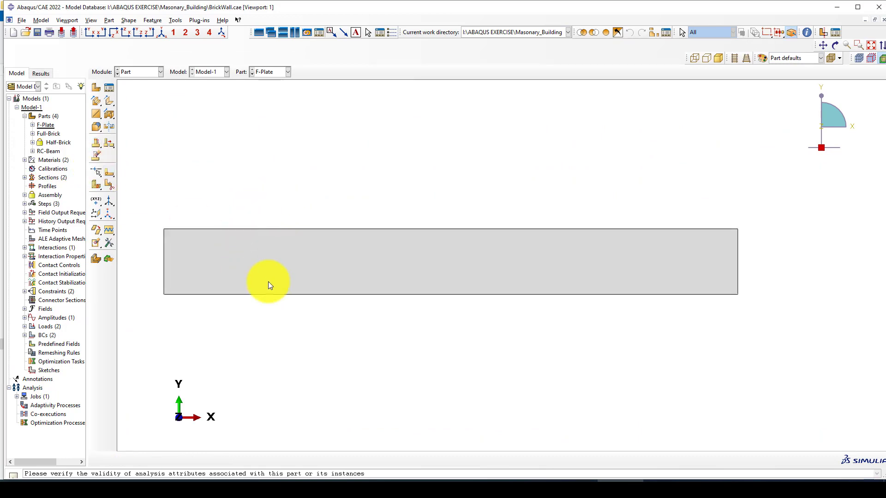
- Switch to the Property module and open the Material Manager
{"action": "scroll", "coordinate": [230, 272], "scroll_direction": "up", "scroll_amount": 1}
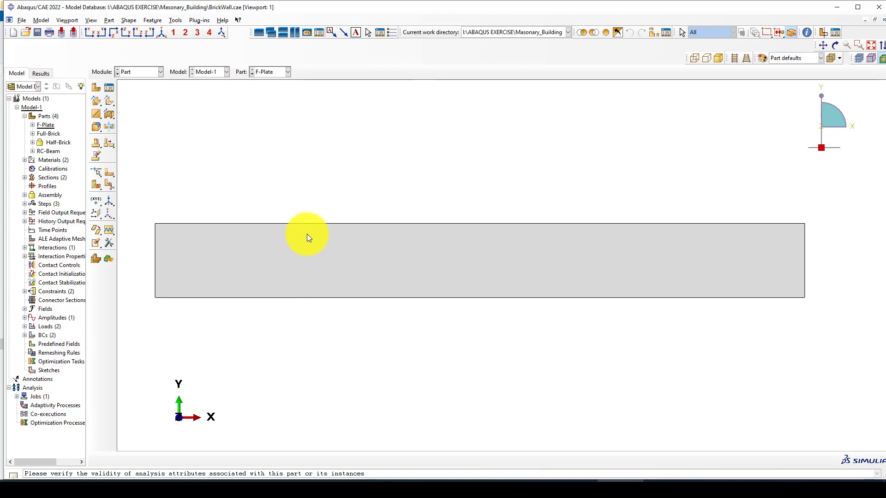
{"action": "scroll", "coordinate": [279, 215], "scroll_direction": "down", "scroll_amount": 1}
{"action": "left_click", "coordinate": [141, 71]}
{"action": "left_click", "coordinate": [141, 71]}
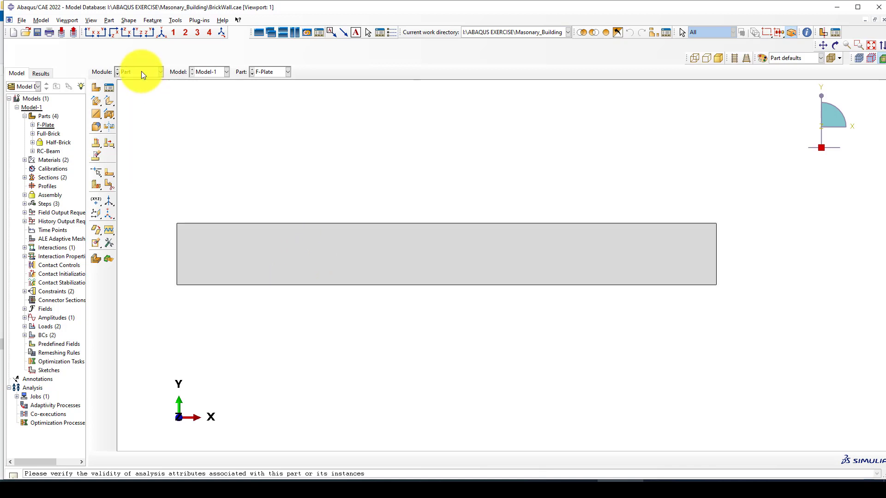
{"action": "left_click", "coordinate": [162, 72]}
{"action": "left_click", "coordinate": [137, 89]}
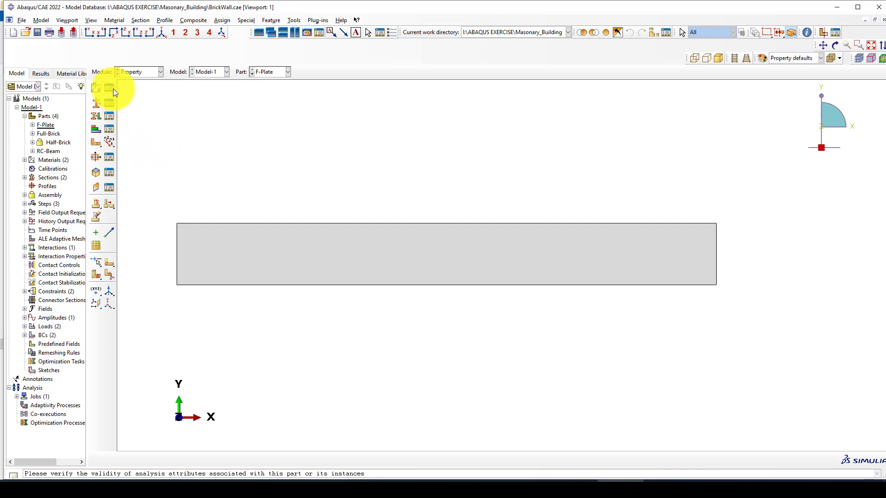
{"action": "left_click", "coordinate": [109, 88]}
{"action": "left_click_drag", "start_coordinate": [320, 115], "coordinate": [292, 112]}
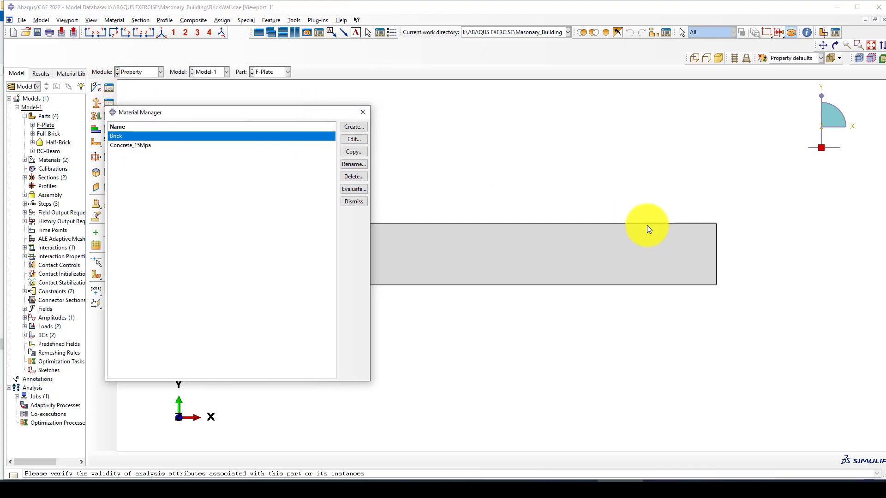
{"action": "scroll", "coordinate": [670, 226], "scroll_direction": "down", "scroll_amount": 7}
{"action": "scroll", "coordinate": [431, 248], "scroll_direction": "up", "scroll_amount": 6}
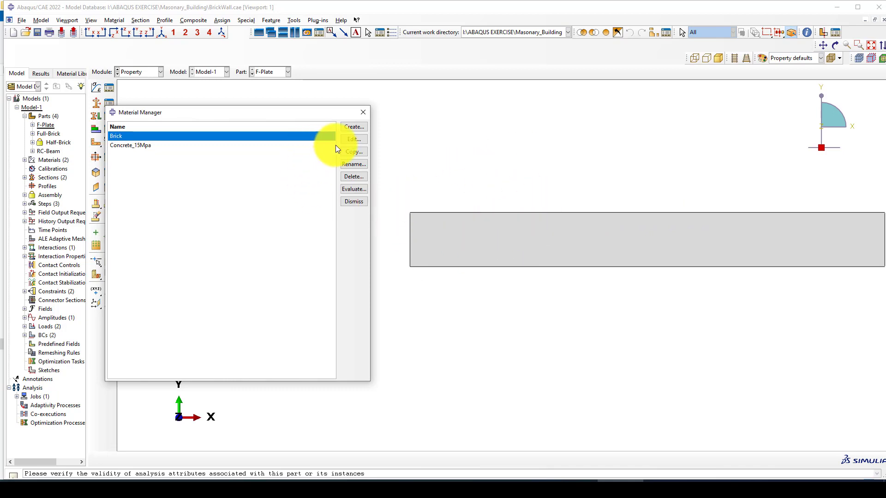
- Open the Brick material's definition and examine its density and Drucker Prager data
{"action": "left_click", "coordinate": [352, 140]}
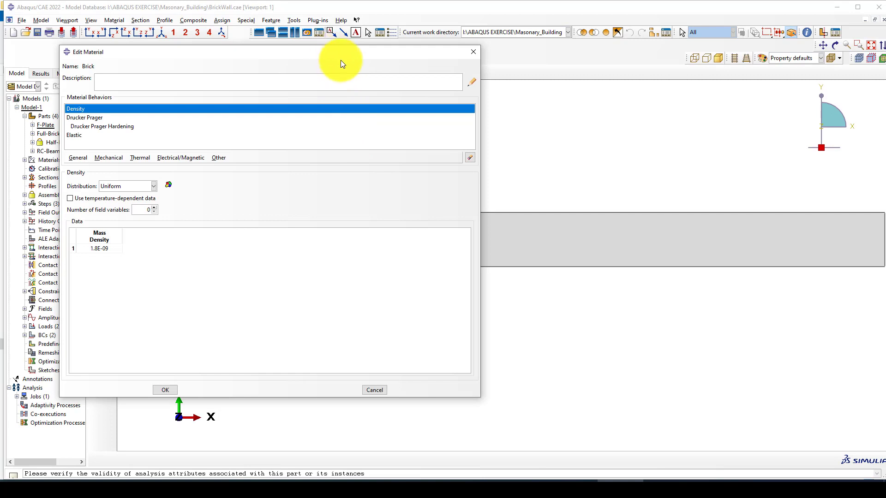
{"action": "left_click_drag", "start_coordinate": [340, 60], "coordinate": [348, 72]}
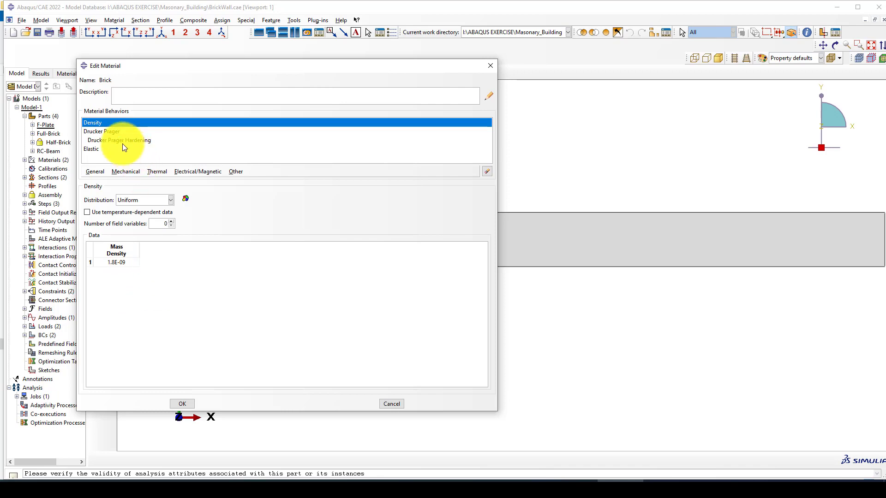
{"action": "left_click", "coordinate": [103, 132]}
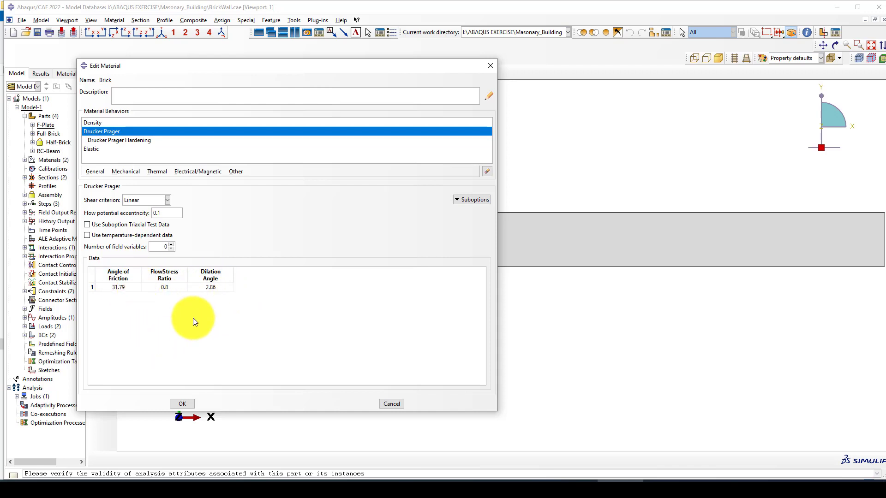
- Examine the Brick material's Drucker Prager Hardening compression data, enlarging the suboption editor so all yield stress and plastic strain rows show
{"action": "left_click", "coordinate": [126, 140]}
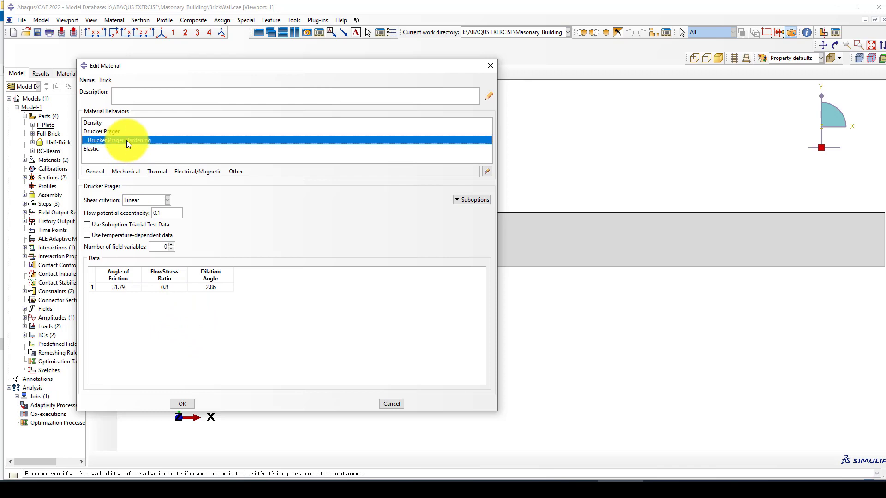
{"action": "left_click", "coordinate": [473, 199]}
{"action": "left_click", "coordinate": [507, 223]}
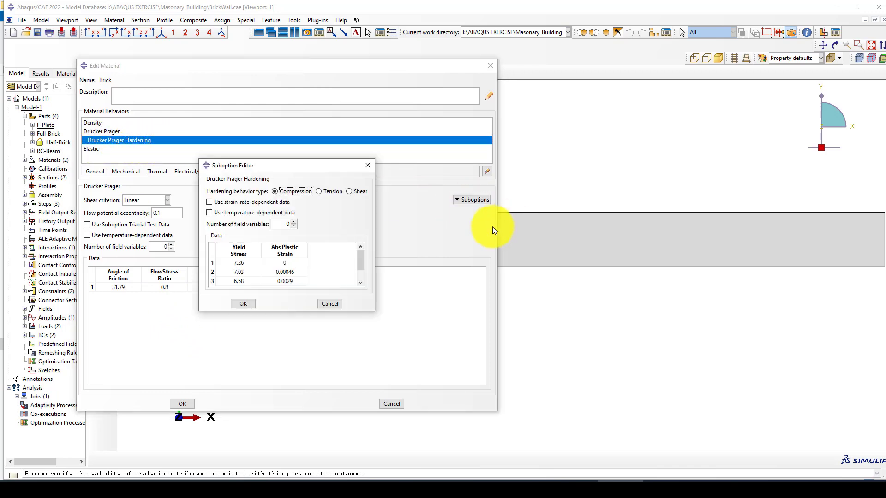
{"action": "left_click_drag", "start_coordinate": [375, 310], "coordinate": [468, 378]}
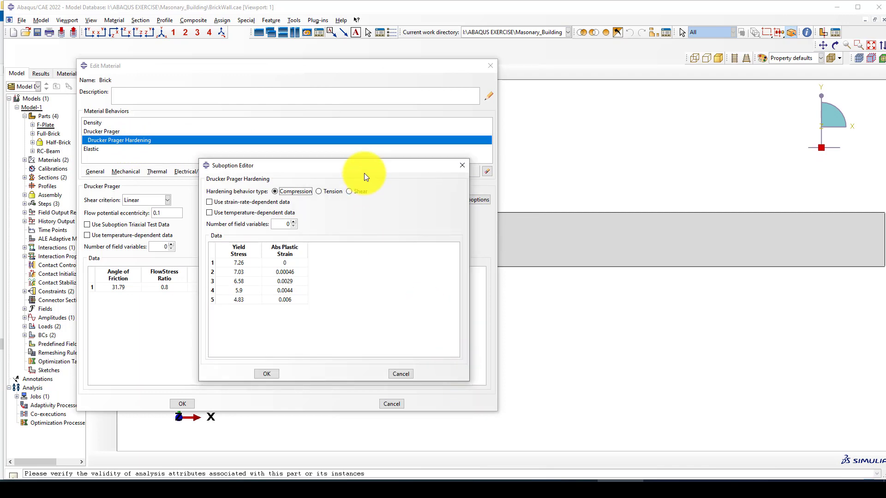
{"action": "left_click_drag", "start_coordinate": [353, 167], "coordinate": [340, 142]}
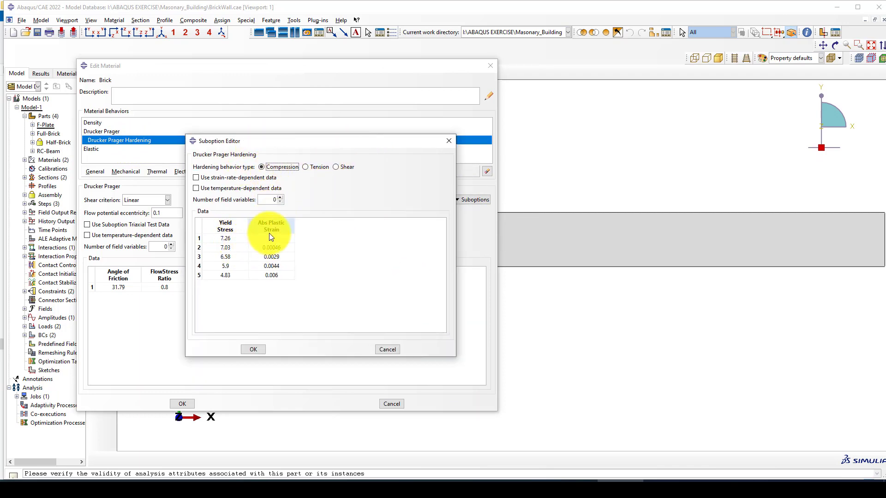
{"action": "left_click_drag", "start_coordinate": [216, 238], "coordinate": [253, 277]}
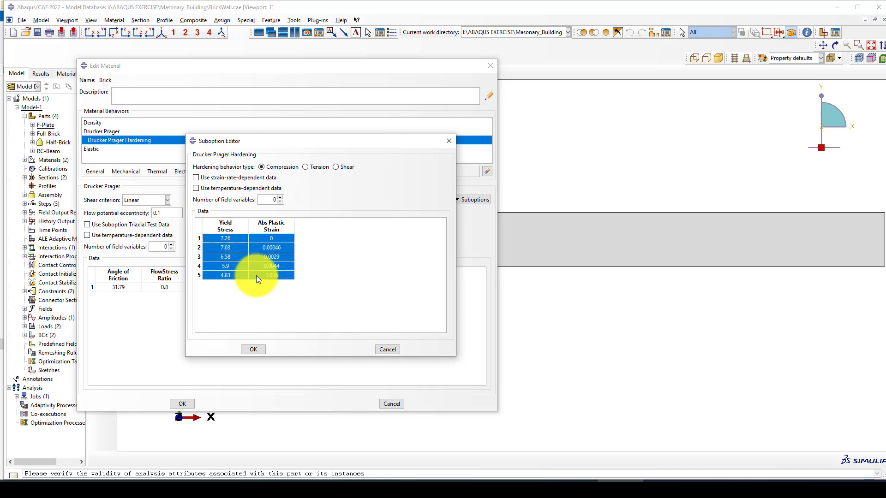
{"action": "left_click", "coordinate": [253, 349]}
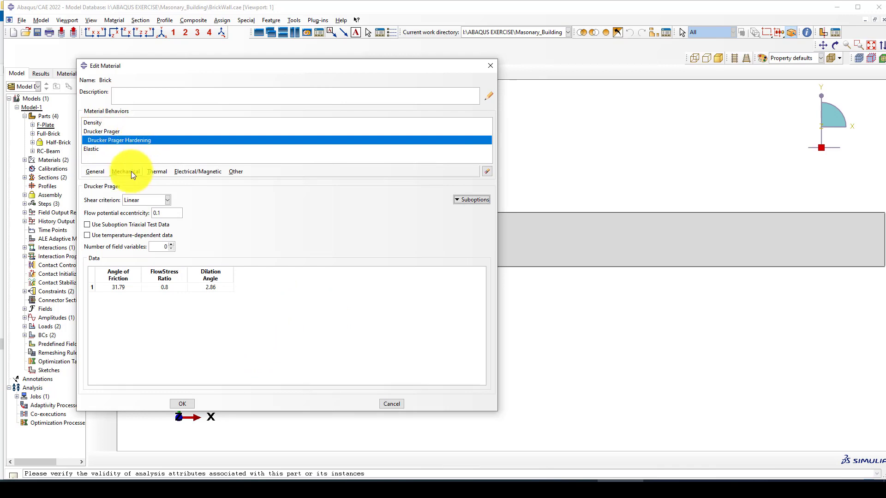
- Review the Brick material's Elastic, Drucker Prager, hardening and Density behaviors, and close its definition
{"action": "left_click", "coordinate": [91, 150]}
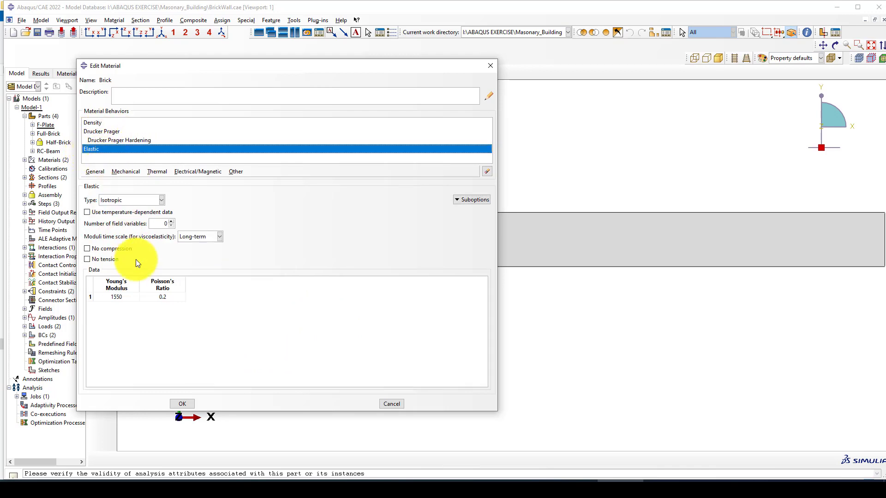
{"action": "left_click", "coordinate": [125, 132]}
{"action": "left_click", "coordinate": [114, 140]}
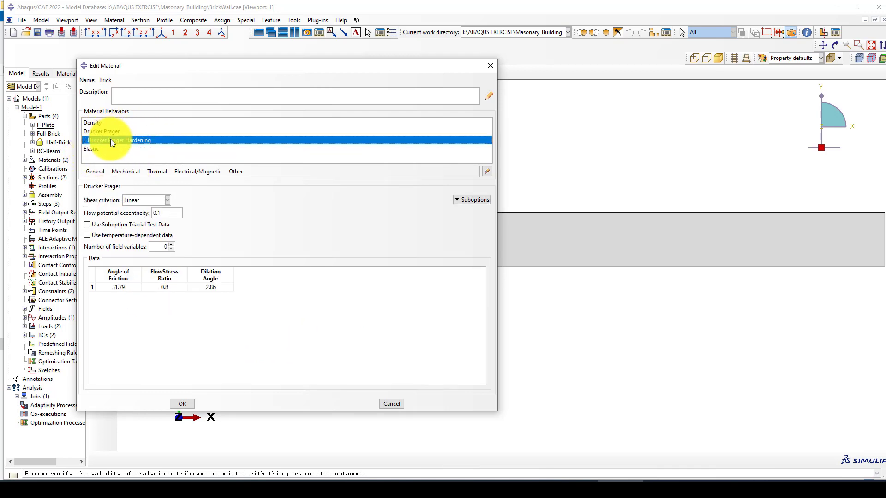
{"action": "left_click", "coordinate": [98, 123]}
{"action": "left_click", "coordinate": [102, 132]}
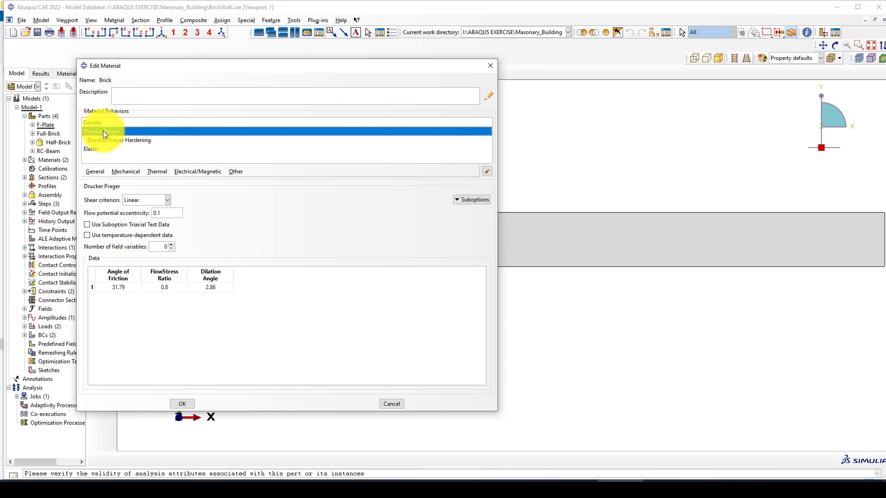
{"action": "left_click", "coordinate": [114, 142]}
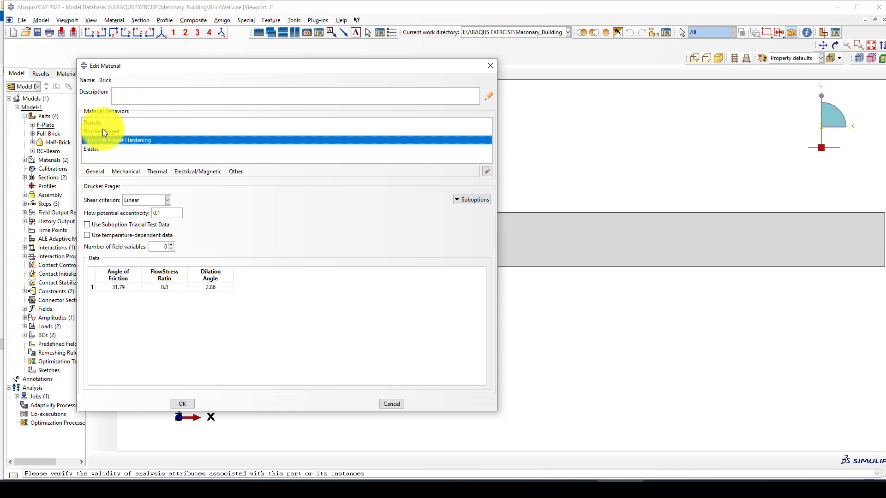
{"action": "left_click", "coordinate": [106, 132]}
{"action": "left_click", "coordinate": [94, 148]}
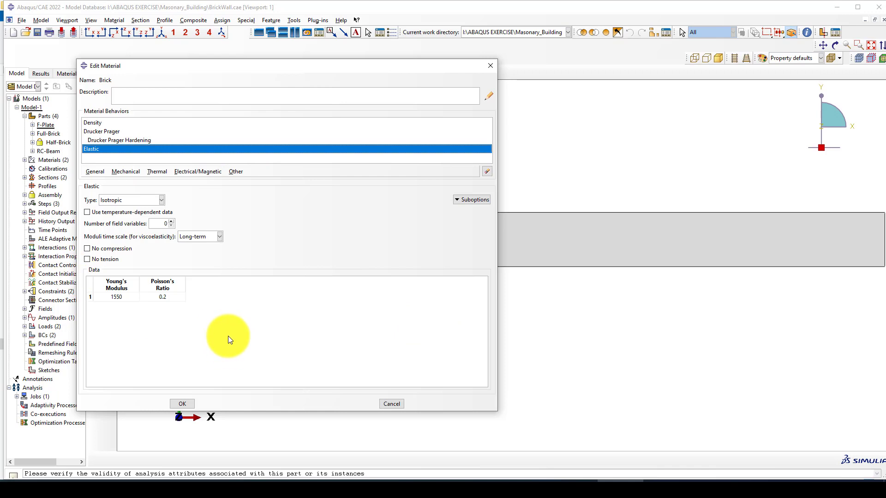
{"action": "left_click", "coordinate": [109, 139]}
{"action": "left_click", "coordinate": [100, 131]}
{"action": "left_click", "coordinate": [96, 122]}
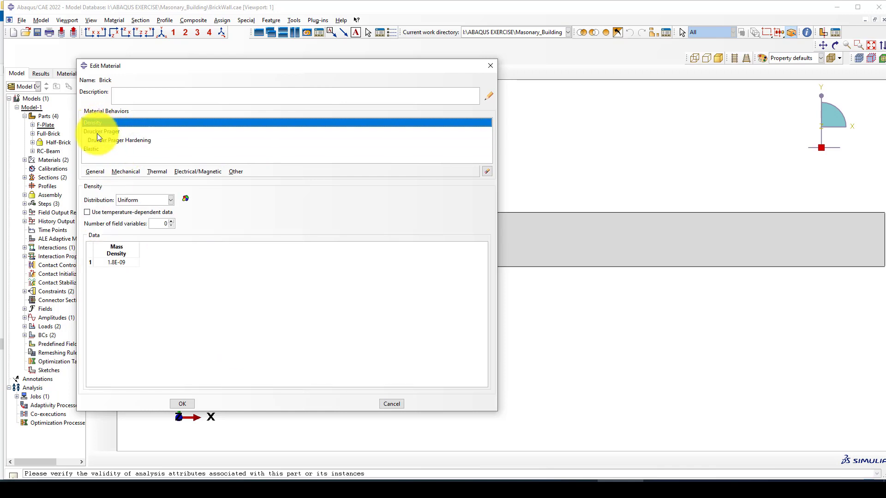
{"action": "left_click", "coordinate": [94, 140]}
{"action": "left_click", "coordinate": [94, 149]}
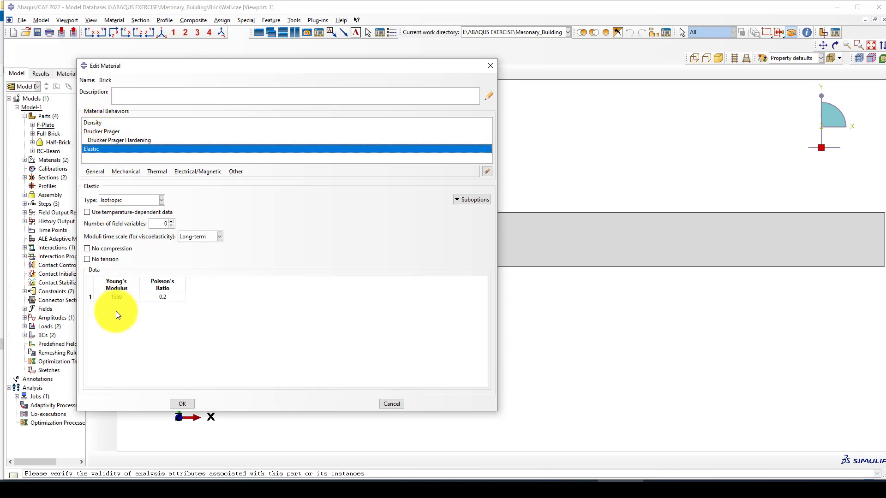
{"action": "left_click", "coordinate": [187, 406]}
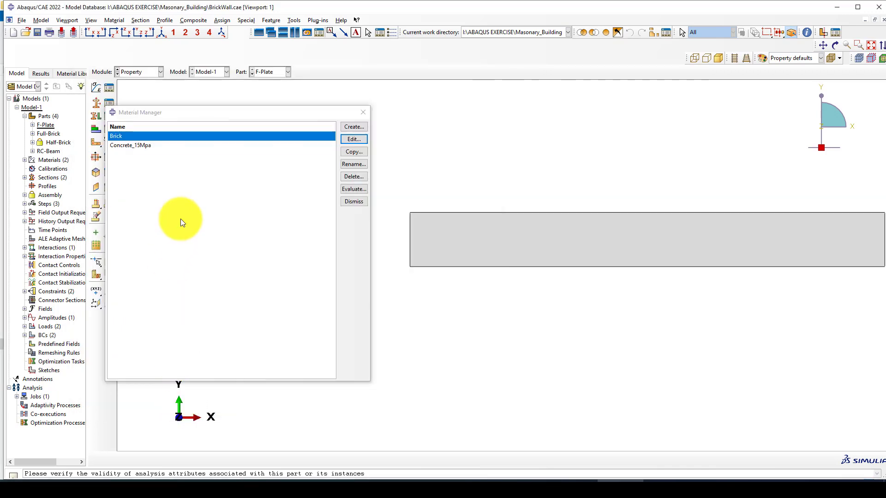
- Open the Concrete_15Mpa material, examine its Density, Elastic and Plastic data, and close the definition and the Material Manager without changes
{"action": "left_click", "coordinate": [171, 147]}
{"action": "left_click", "coordinate": [347, 141]}
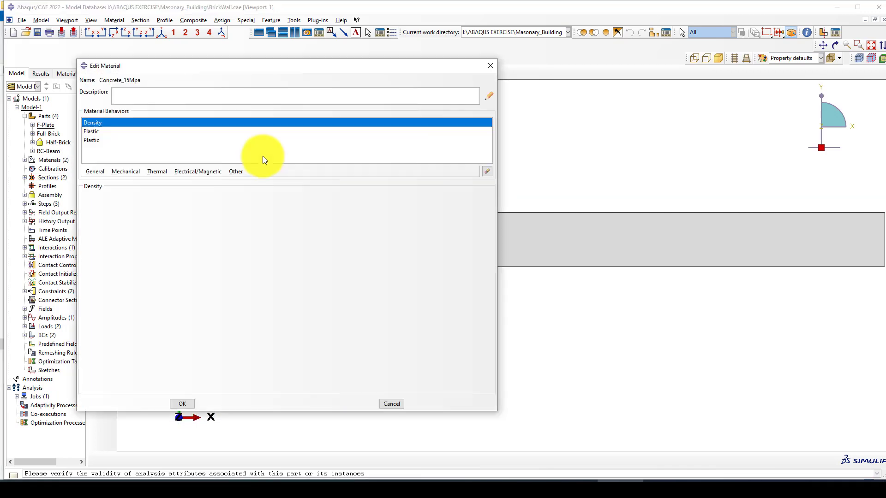
{"action": "left_click", "coordinate": [92, 132]}
{"action": "left_click", "coordinate": [92, 140]}
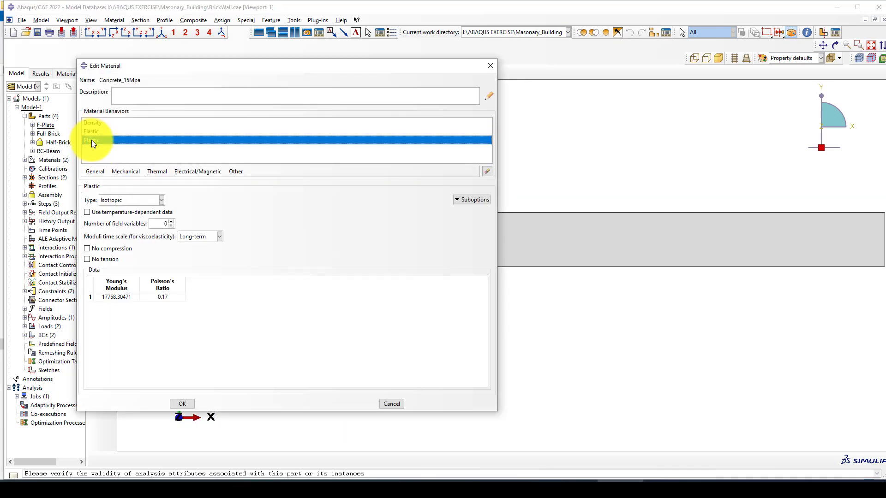
{"action": "left_click", "coordinate": [92, 131]}
{"action": "left_click", "coordinate": [90, 123]}
{"action": "left_click", "coordinate": [91, 131]}
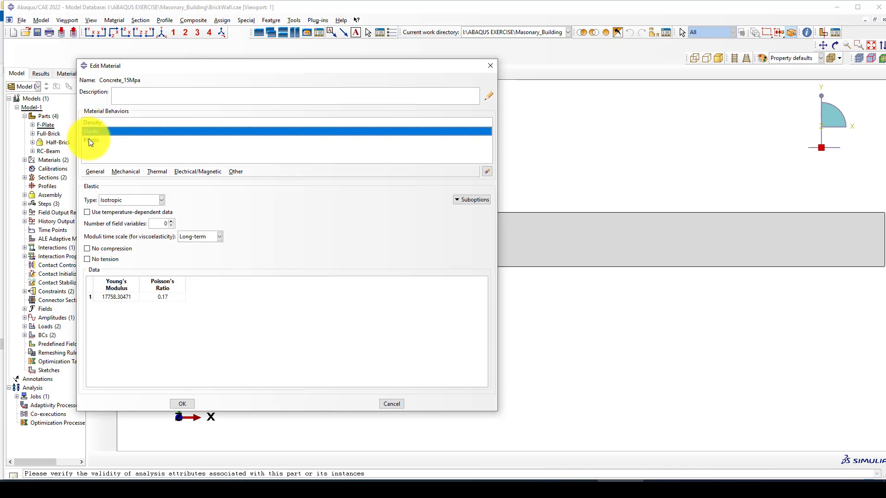
{"action": "left_click", "coordinate": [92, 141]}
{"action": "left_click", "coordinate": [91, 123]}
{"action": "left_click", "coordinate": [93, 133]}
{"action": "left_click", "coordinate": [92, 140]}
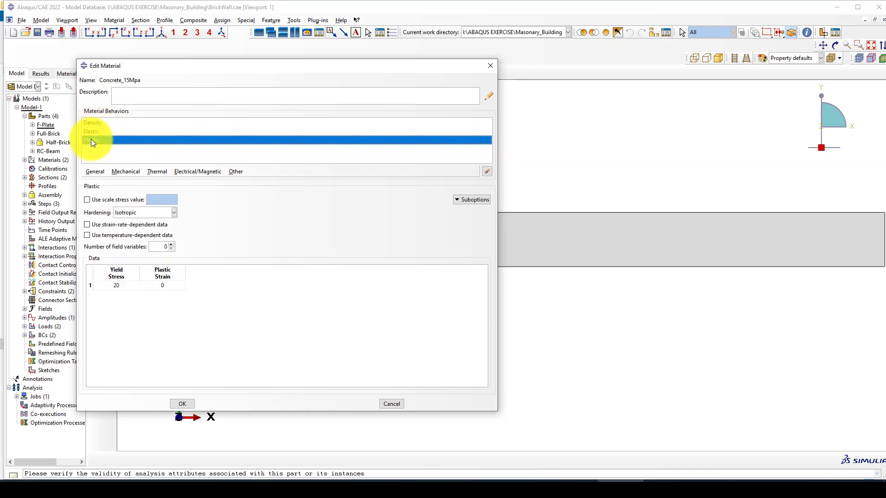
{"action": "left_click", "coordinate": [90, 123]}
{"action": "left_click", "coordinate": [92, 132]}
{"action": "left_click", "coordinate": [93, 140]}
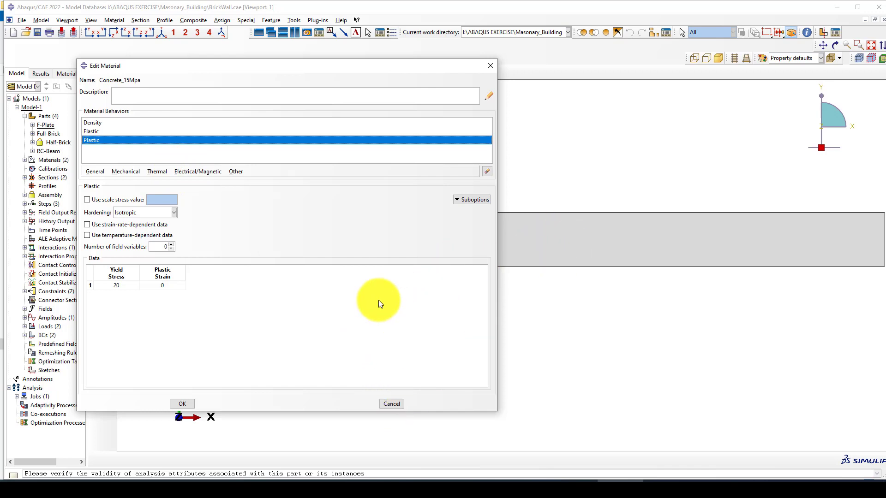
{"action": "left_click", "coordinate": [396, 404]}
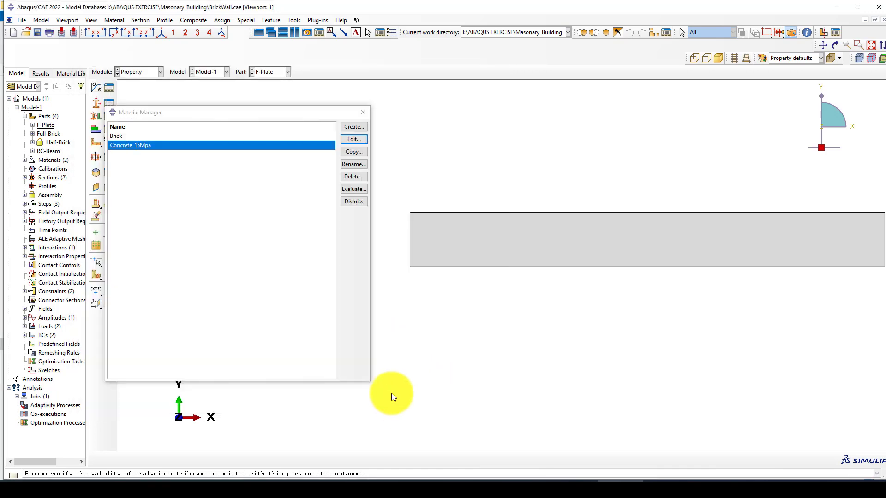
{"action": "left_click", "coordinate": [363, 112]}
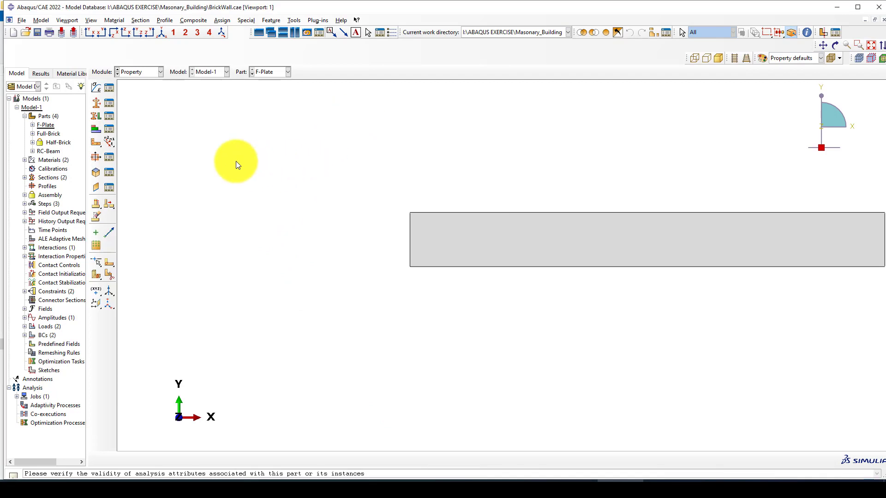
- Review the Brick and Conrete solid homogeneous sections in the Section Manager, including the material assigned to the Brick section
{"action": "left_click", "coordinate": [109, 103]}
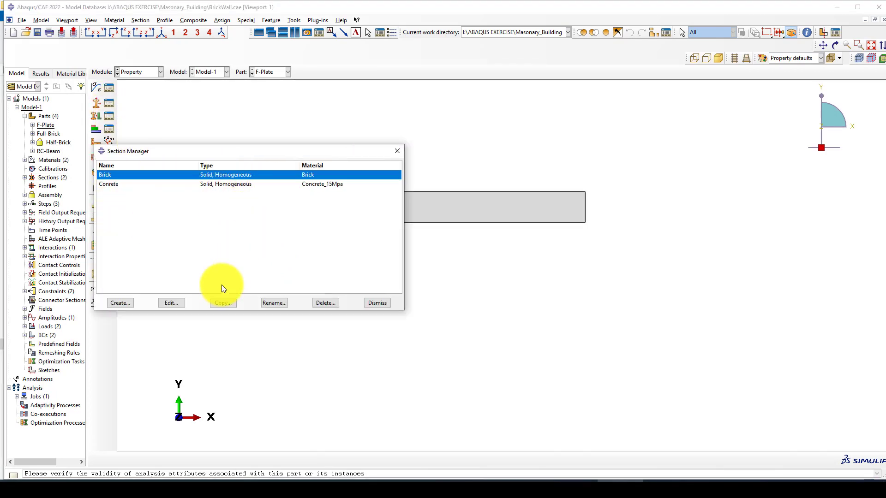
{"action": "left_click", "coordinate": [206, 185]}
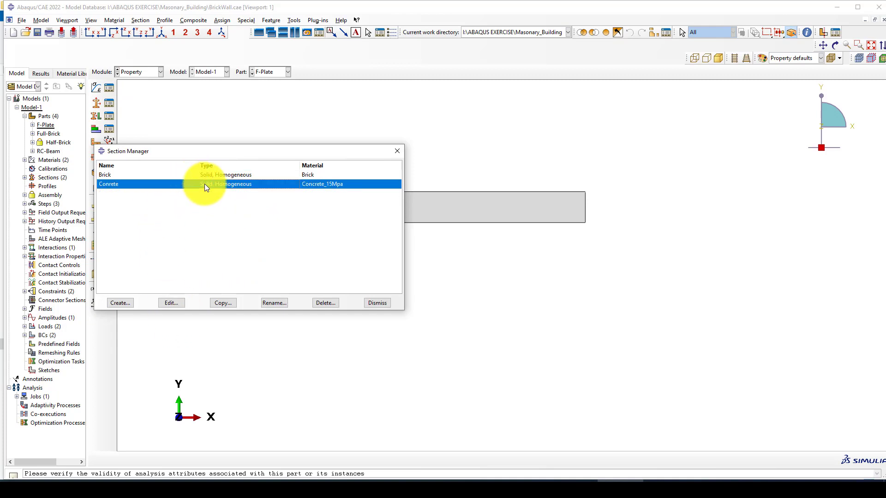
{"action": "left_click", "coordinate": [207, 176]}
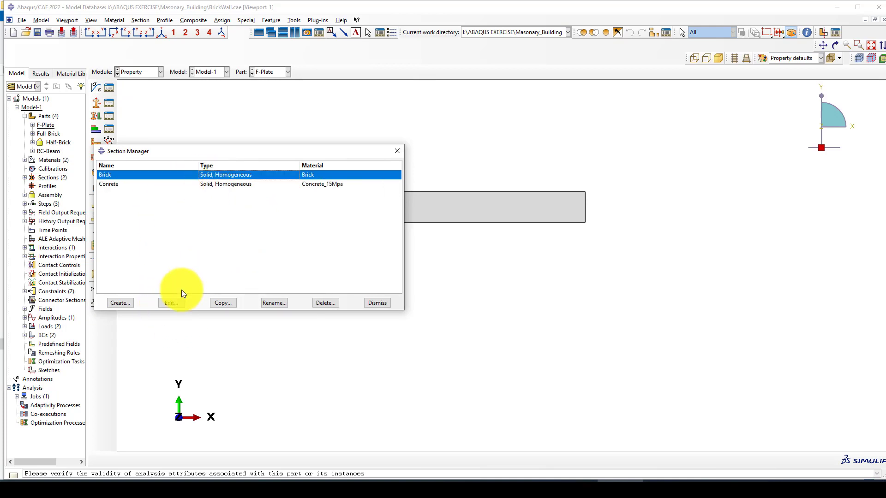
{"action": "left_click", "coordinate": [174, 303]}
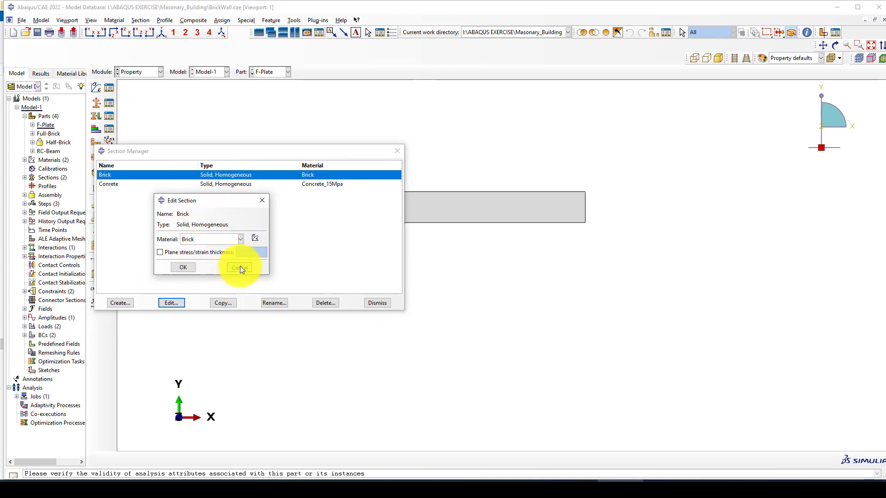
{"action": "left_click", "coordinate": [239, 268]}
{"action": "left_click", "coordinate": [242, 184]}
{"action": "left_click", "coordinate": [397, 150]}
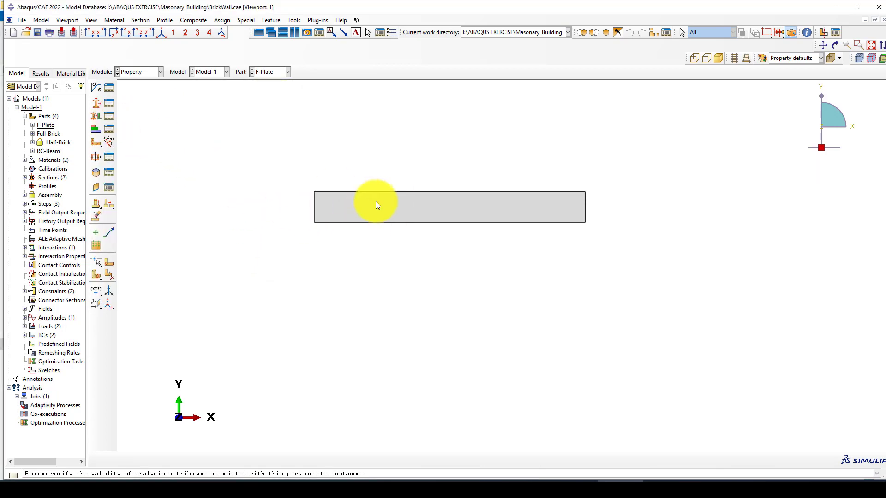
- Check the section assignments of the F-Plate part and of the Full-Brick part in the Section Assignment Manager
{"action": "left_click", "coordinate": [109, 116]}
{"action": "left_click", "coordinate": [399, 119]}
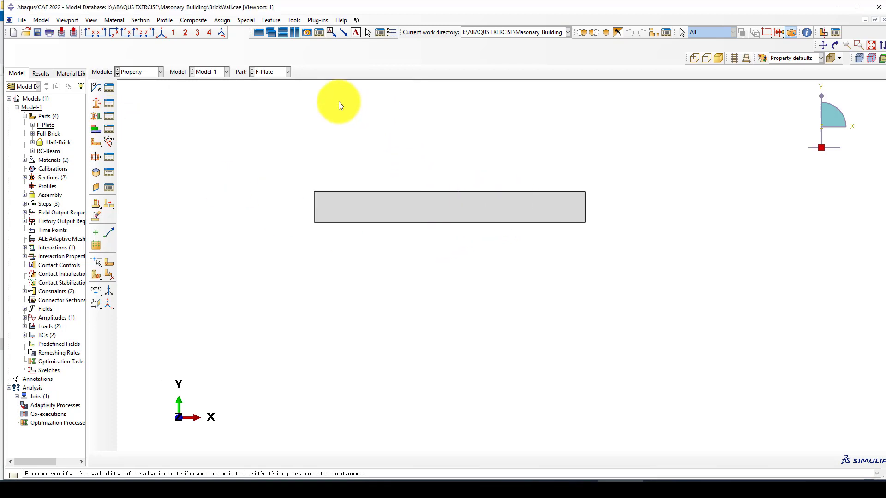
{"action": "left_click", "coordinate": [274, 89]}
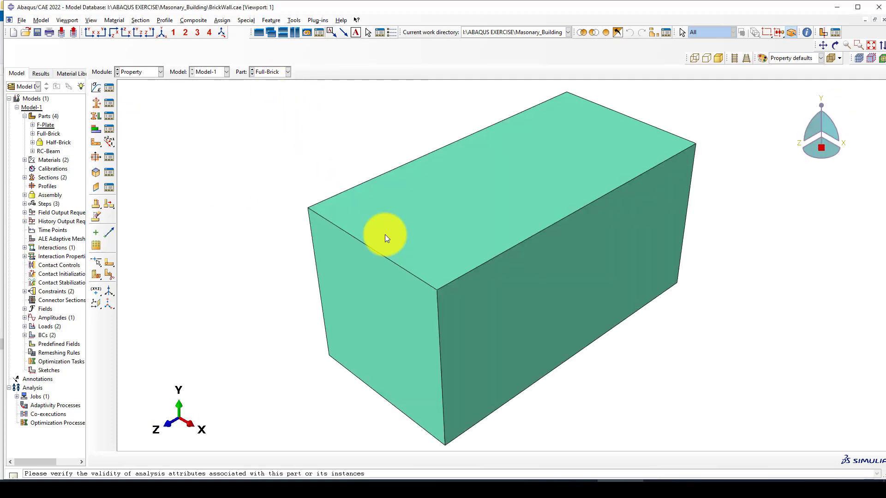
{"action": "scroll", "coordinate": [312, 176], "scroll_direction": "down", "scroll_amount": 1}
{"action": "left_click", "coordinate": [113, 118]}
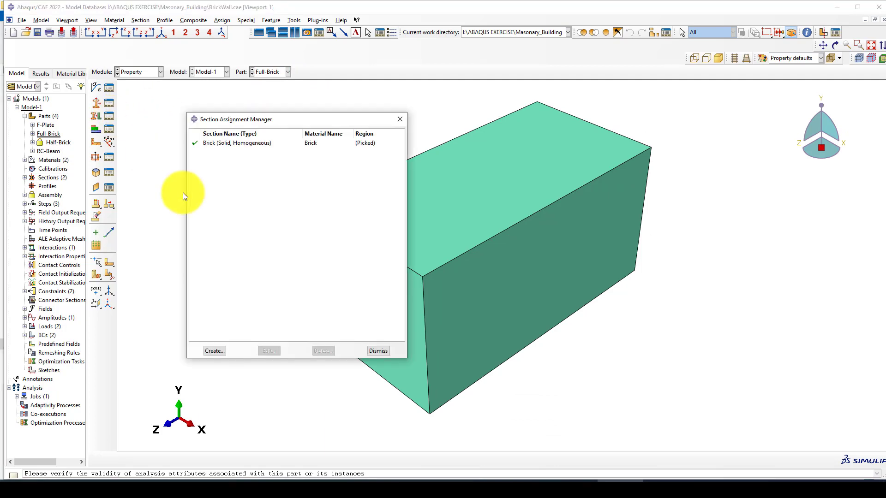
{"action": "left_click", "coordinate": [246, 145]}
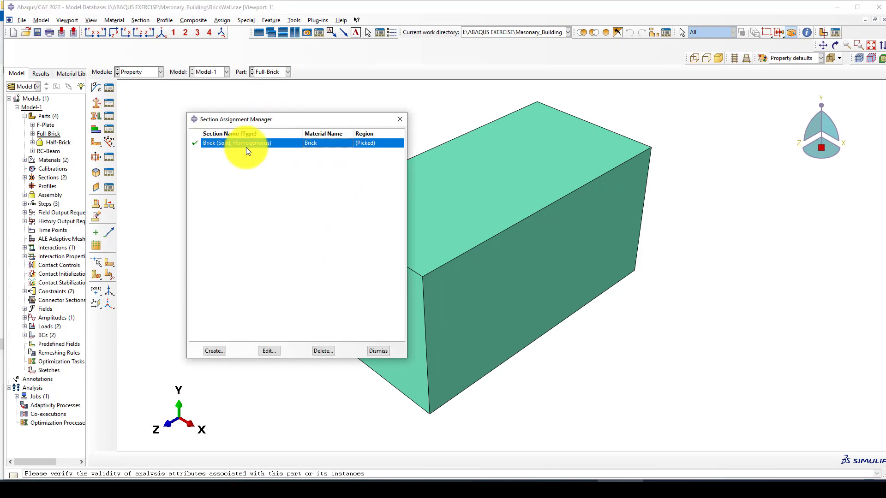
{"action": "left_click", "coordinate": [399, 121]}
- Switch to the Assembly module and unlock the wall assembly so part instances can be created
{"action": "left_click", "coordinate": [136, 72]}
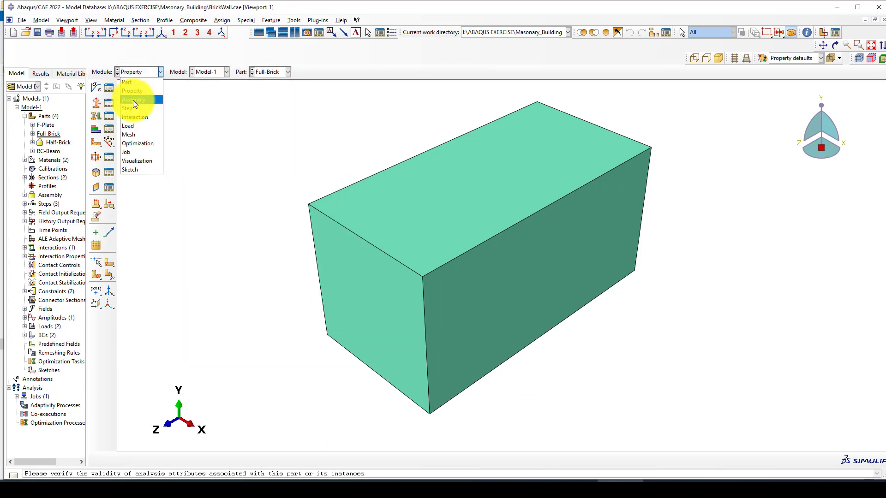
{"action": "left_click", "coordinate": [133, 101]}
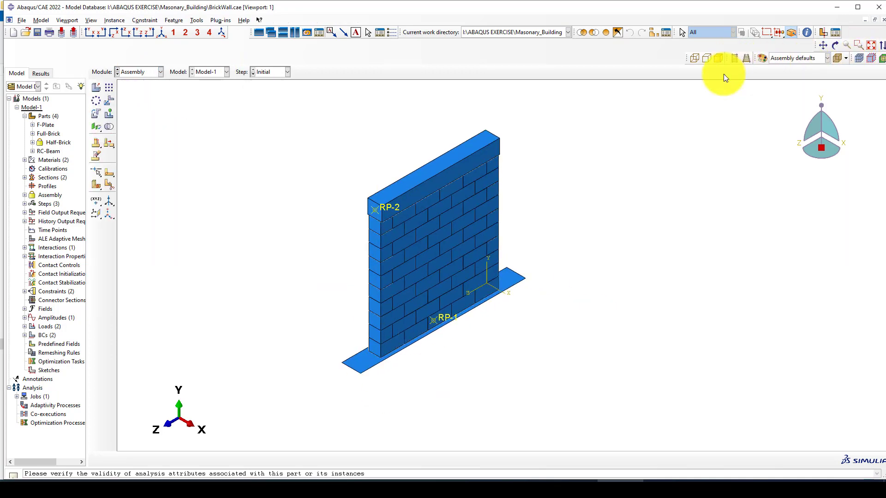
{"action": "left_click", "coordinate": [98, 89]}
{"action": "left_click", "coordinate": [445, 256]}
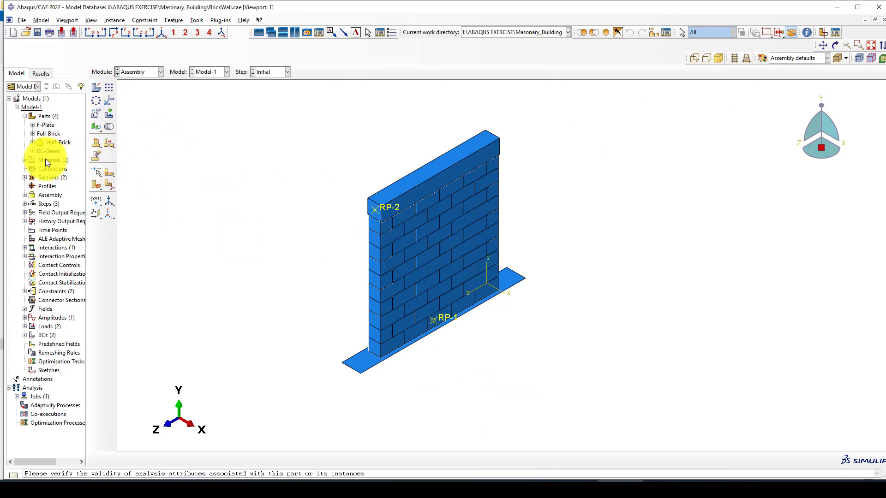
{"action": "right_click", "coordinate": [43, 197]}
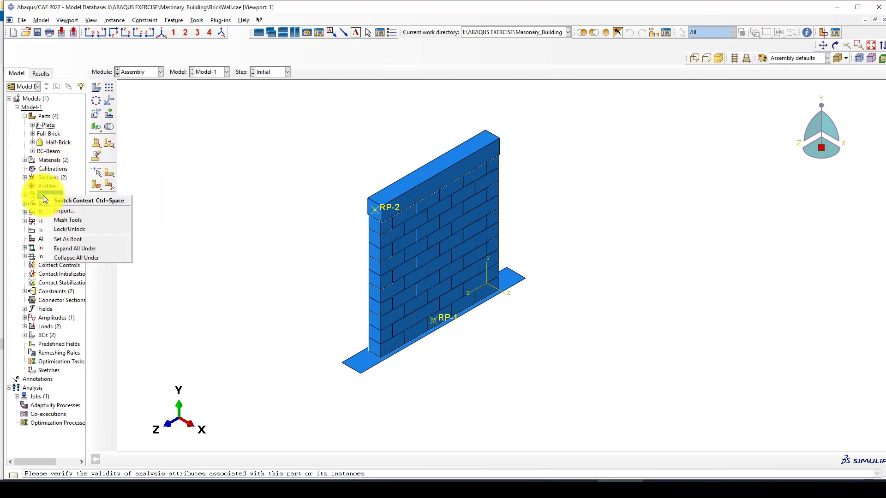
{"action": "left_click", "coordinate": [55, 228]}
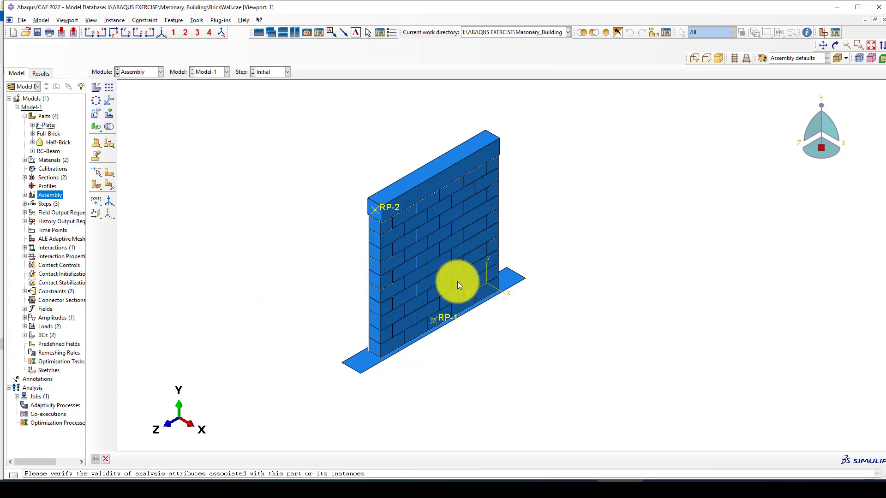
- Suppress every instance in the assembly's first instance group, from Full-Brick-1 through Full-Brick-1-lin-2-1-lin-3-1, including the RC-Beam-1 instance
{"action": "scroll", "coordinate": [457, 282], "scroll_direction": "up", "scroll_amount": 2}
{"action": "scroll", "coordinate": [241, 209], "scroll_direction": "down", "scroll_amount": 3}
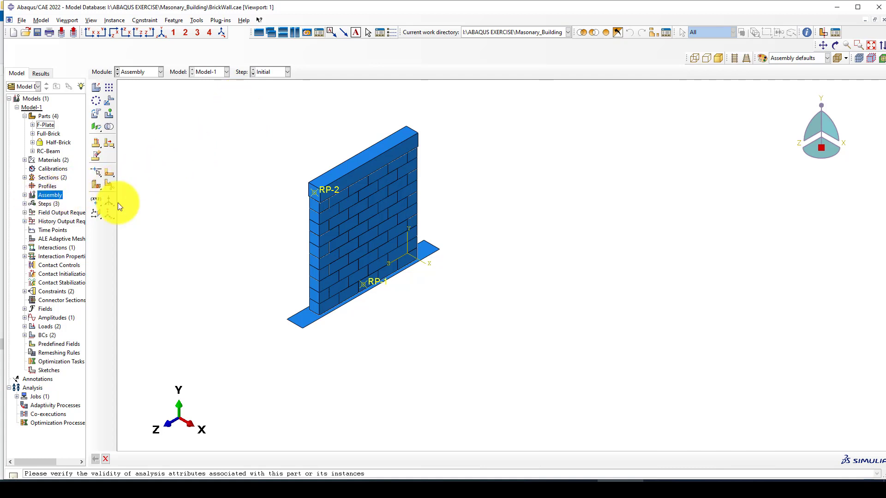
{"action": "left_click", "coordinate": [24, 195]}
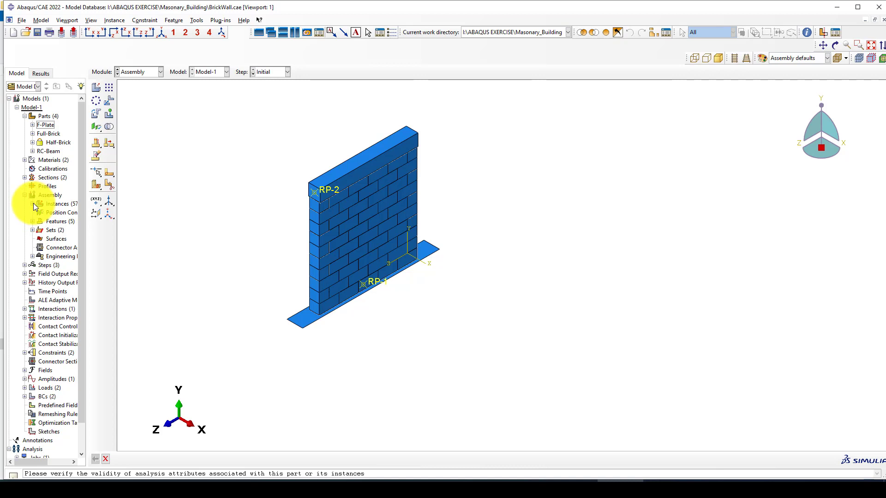
{"action": "left_click", "coordinate": [33, 203]}
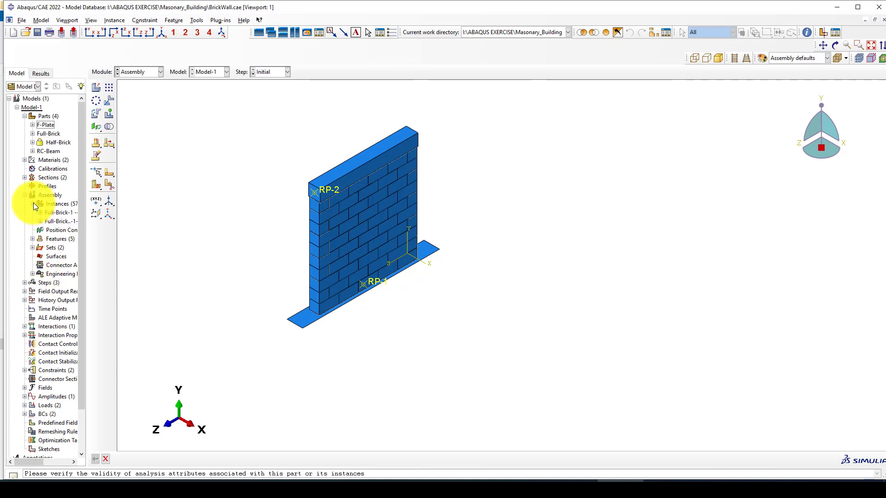
{"action": "left_click", "coordinate": [52, 214]}
{"action": "right_click", "coordinate": [52, 214]}
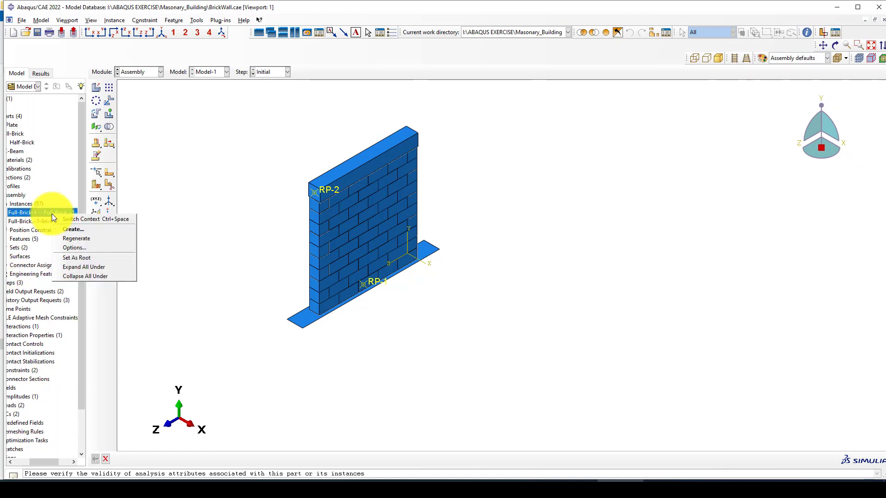
{"action": "left_click", "coordinate": [41, 459]}
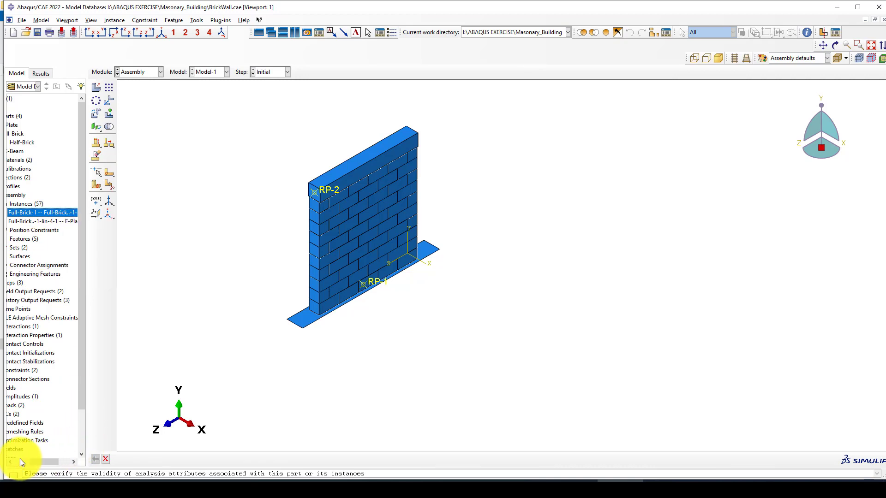
{"action": "left_click_drag", "start_coordinate": [35, 463], "coordinate": [18, 463]}
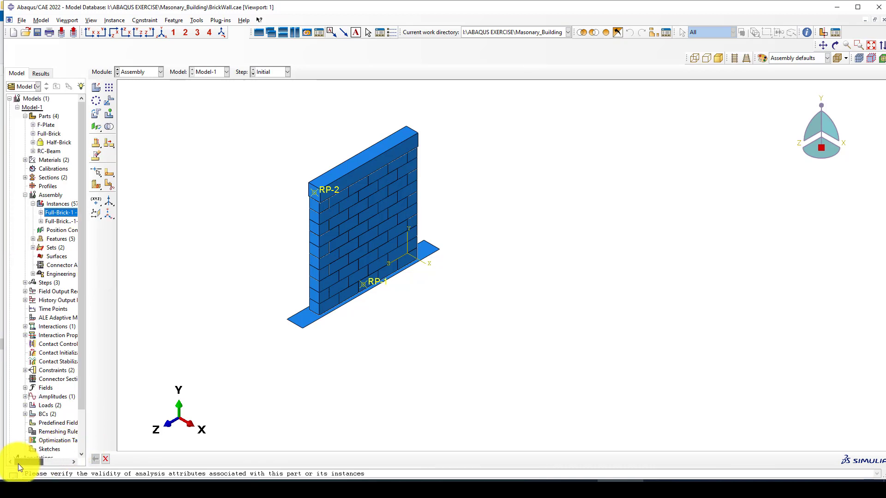
{"action": "left_click", "coordinate": [40, 213]}
{"action": "left_click_drag", "start_coordinate": [56, 200], "coordinate": [63, 432]}
{"action": "left_click_drag", "start_coordinate": [60, 381], "coordinate": [60, 376]}
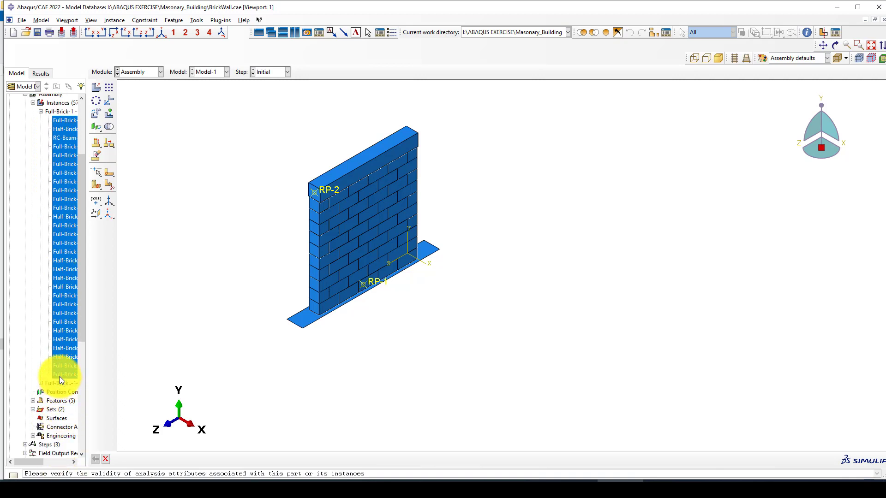
{"action": "right_click", "coordinate": [43, 291]}
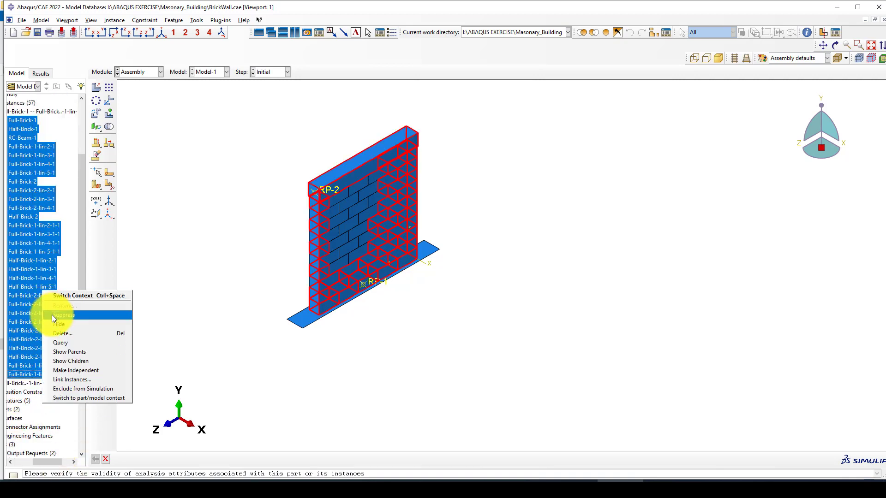
{"action": "left_click", "coordinate": [51, 315]}
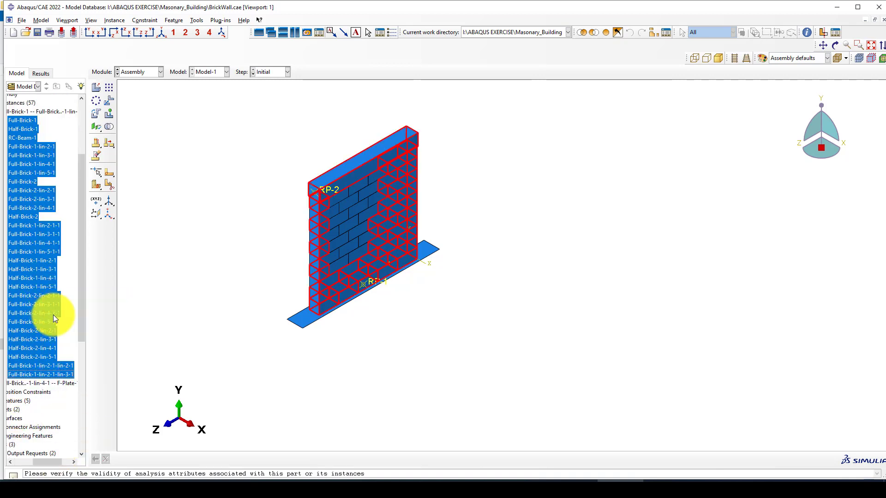
- Suppress all instances in the second assembly group, including F-Plate-1, and collapse the instances list
{"action": "left_click", "coordinate": [16, 383]}
{"action": "left_click_drag", "start_coordinate": [33, 460], "coordinate": [24, 462]}
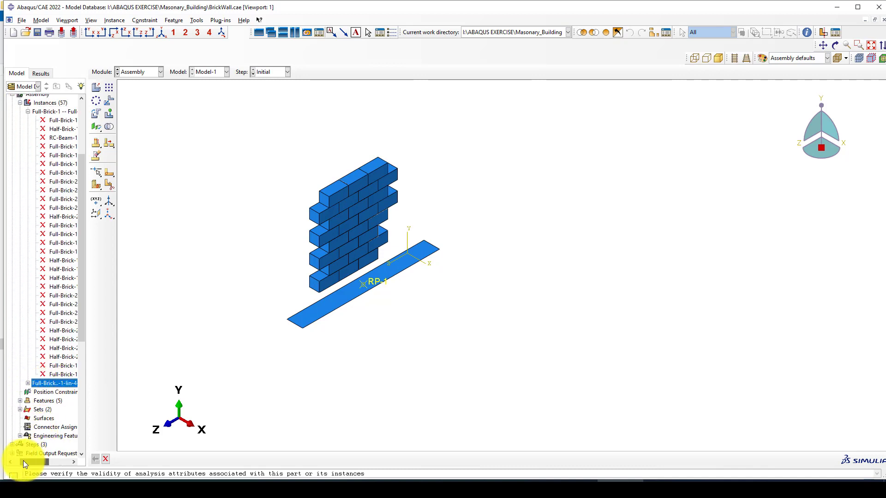
{"action": "left_click", "coordinate": [29, 384]}
{"action": "left_click", "coordinate": [53, 225]}
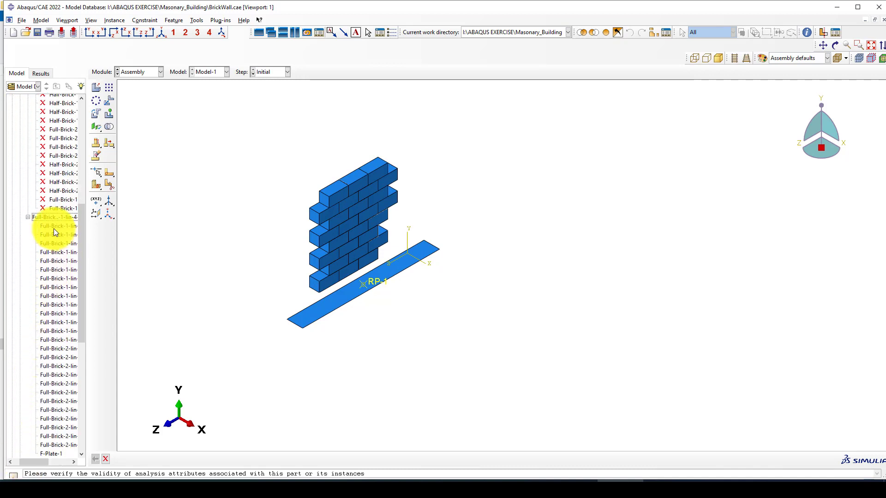
{"action": "left_click_drag", "start_coordinate": [54, 226], "coordinate": [31, 435]}
{"action": "right_click", "coordinate": [29, 388]}
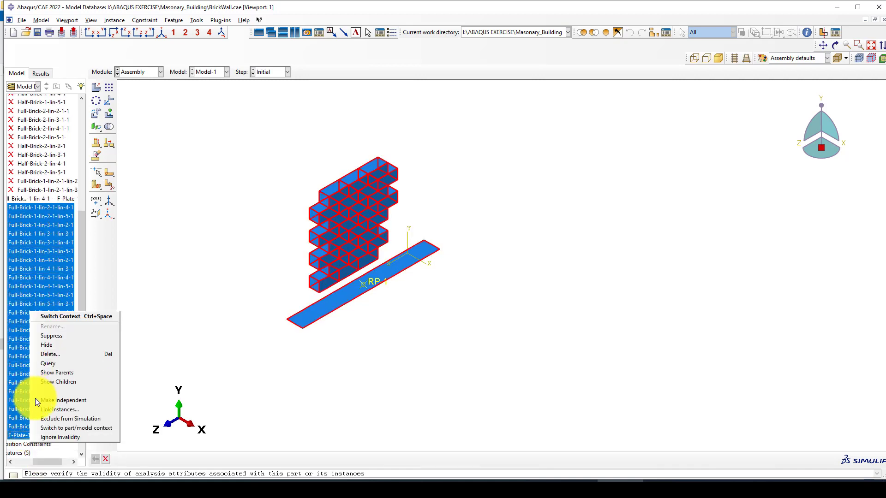
{"action": "left_click", "coordinate": [48, 344]}
{"action": "left_click_drag", "start_coordinate": [37, 462], "coordinate": [29, 462]}
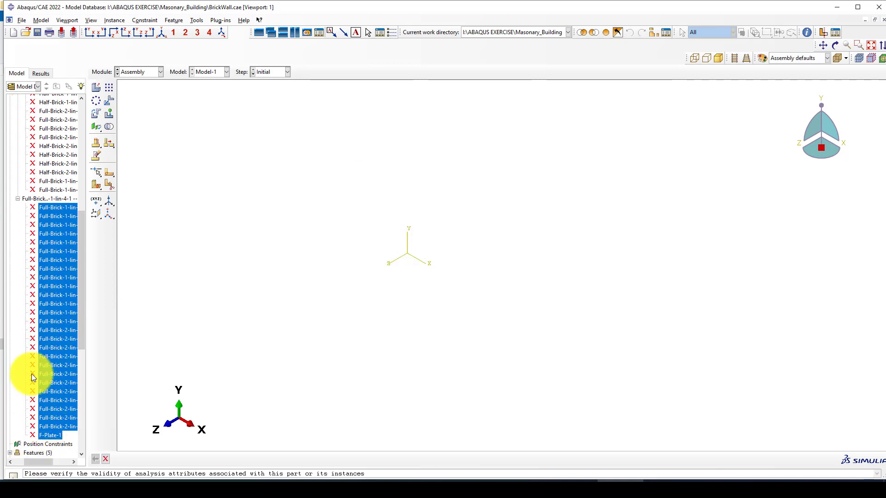
{"action": "scroll", "coordinate": [37, 360], "scroll_direction": "up", "scroll_amount": 10}
{"action": "left_click", "coordinate": [10, 204]}
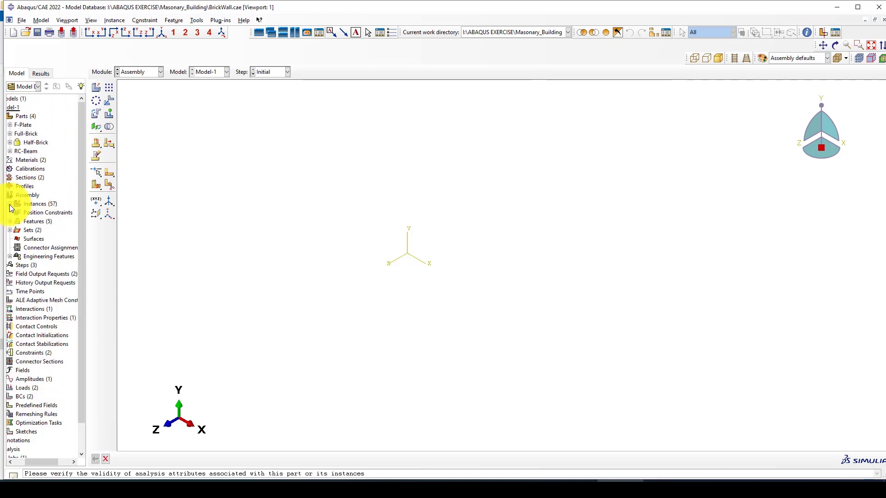
- Create one dependent instance of the Full-Brick part and one of the F-Plate part in the assembly
{"action": "left_click", "coordinate": [97, 87]}
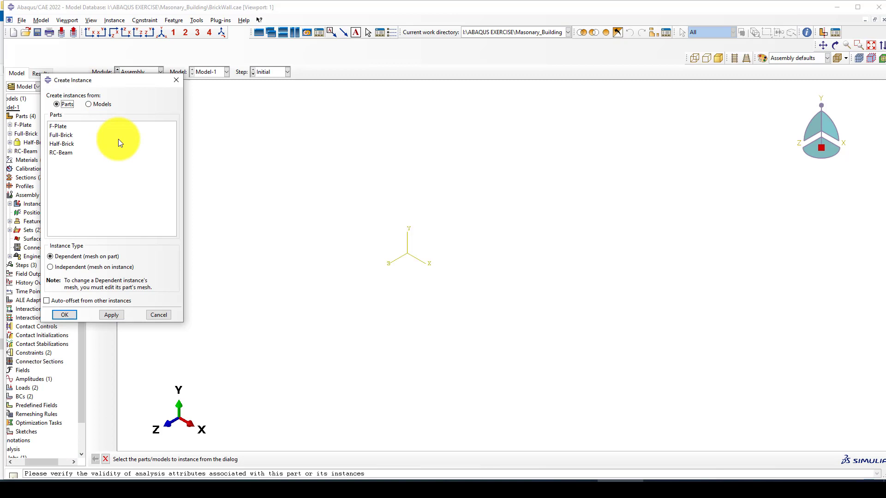
{"action": "left_click", "coordinate": [65, 135]}
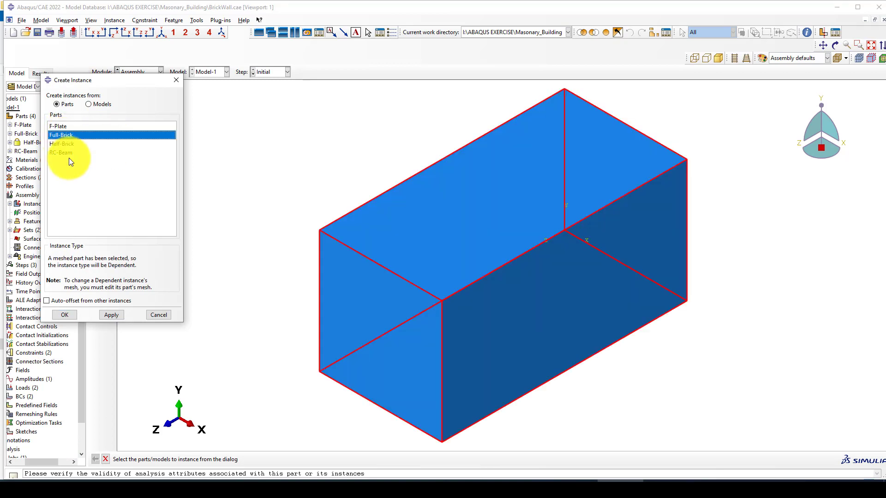
{"action": "left_click", "coordinate": [70, 314]}
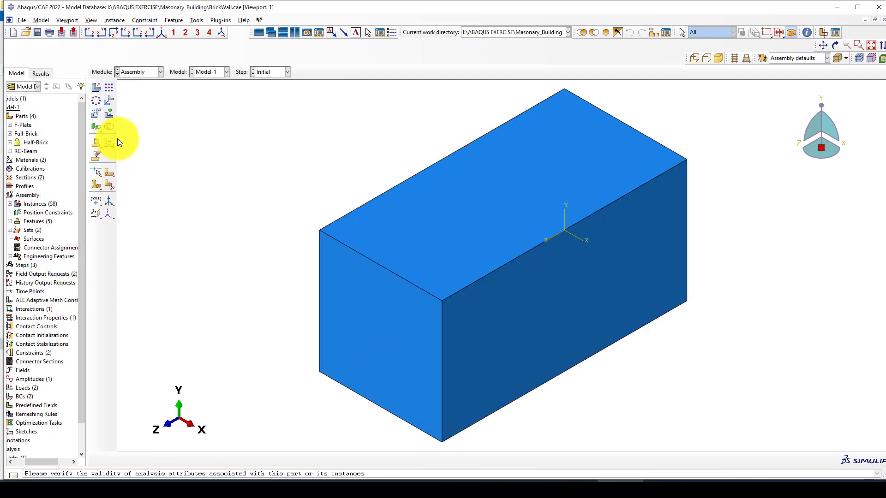
{"action": "left_click", "coordinate": [98, 85]}
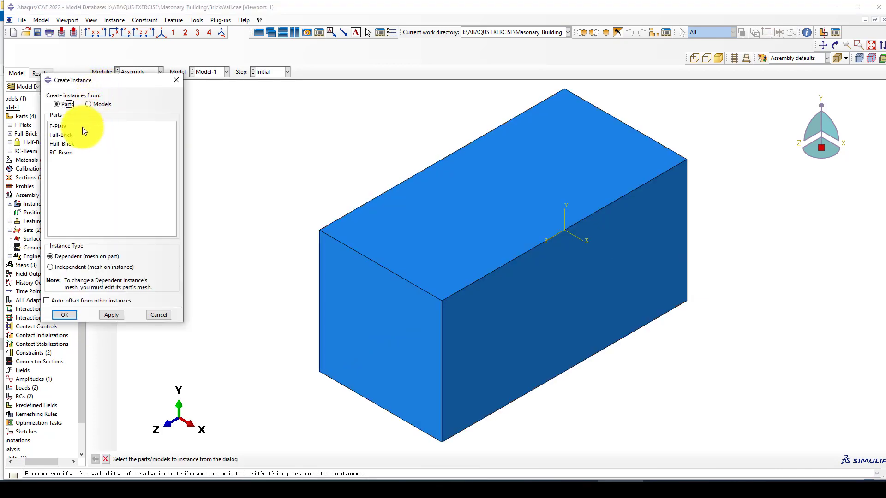
{"action": "left_click", "coordinate": [60, 127]}
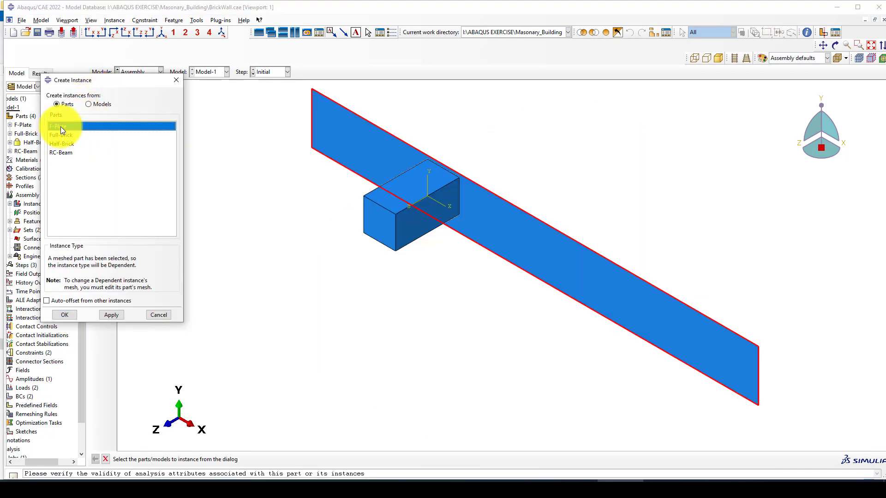
{"action": "left_click", "coordinate": [66, 315]}
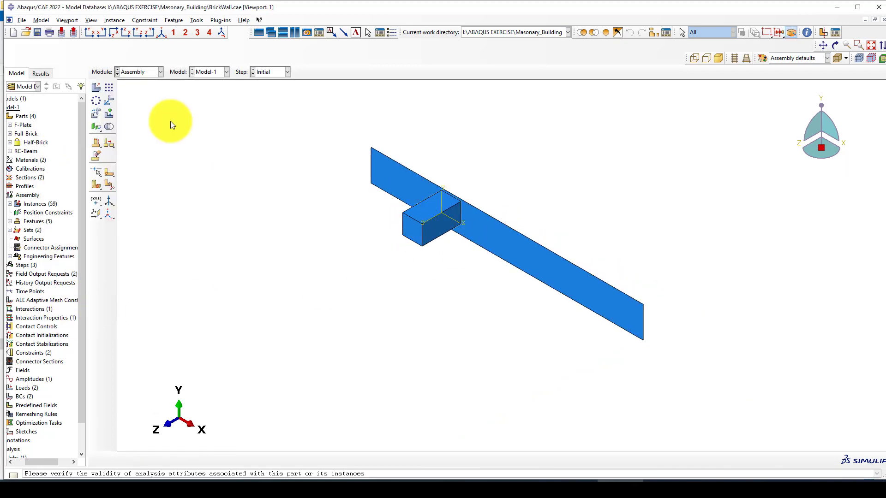
- Rotate the new F-Plate instance 90 degrees about the global X axis so that it lies flat
{"action": "left_click", "coordinate": [100, 114]}
{"action": "left_click", "coordinate": [591, 281]}
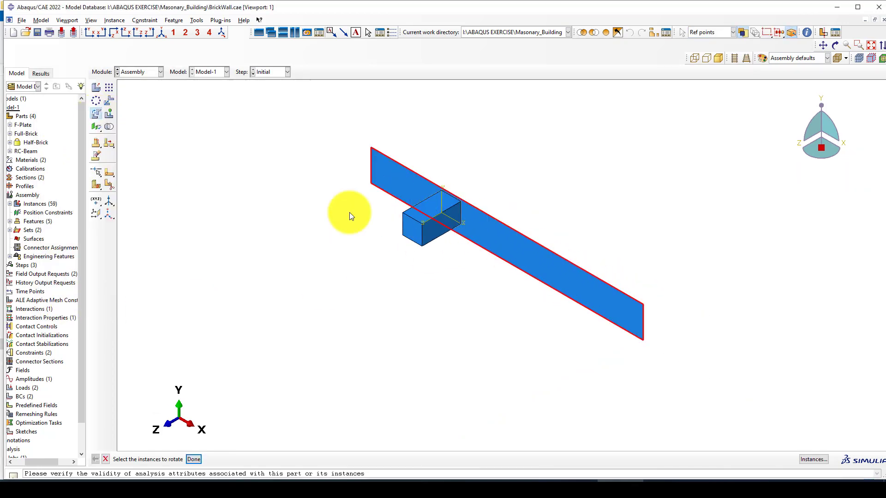
{"action": "middle_click", "coordinate": [437, 256]}
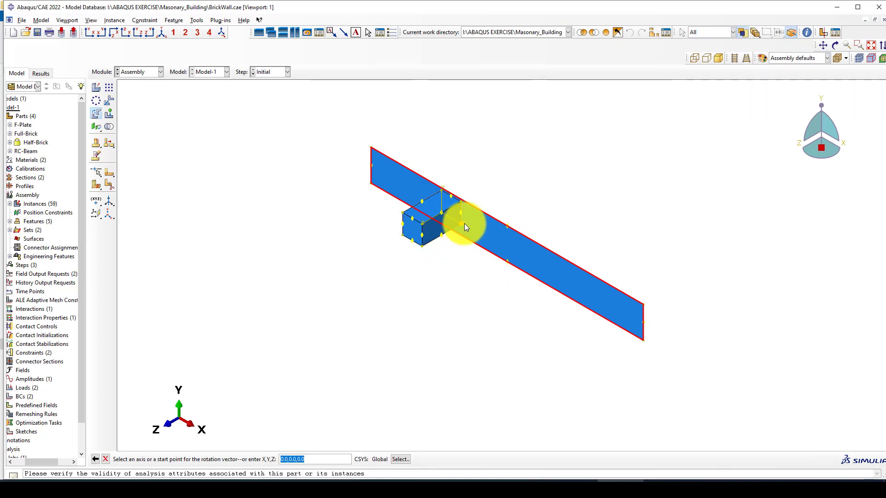
{"action": "scroll", "coordinate": [464, 223], "scroll_direction": "up", "scroll_amount": 3}
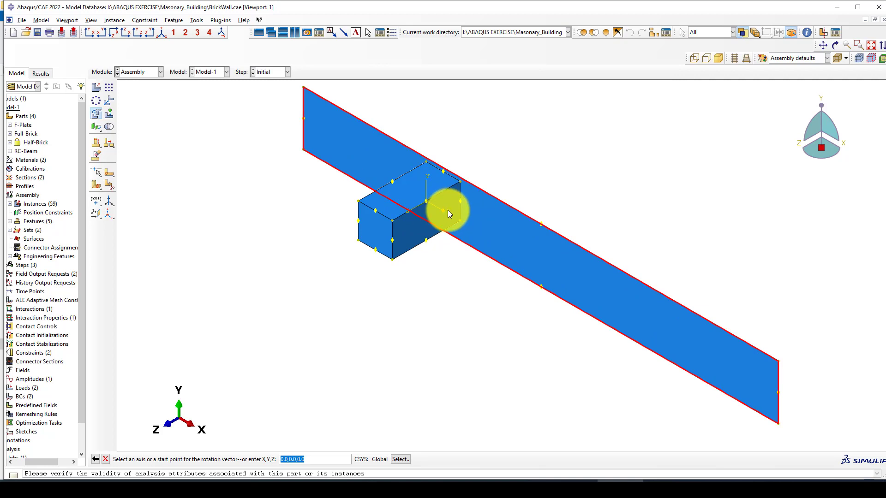
{"action": "left_click", "coordinate": [447, 210]}
{"action": "middle_click", "coordinate": [406, 279]}
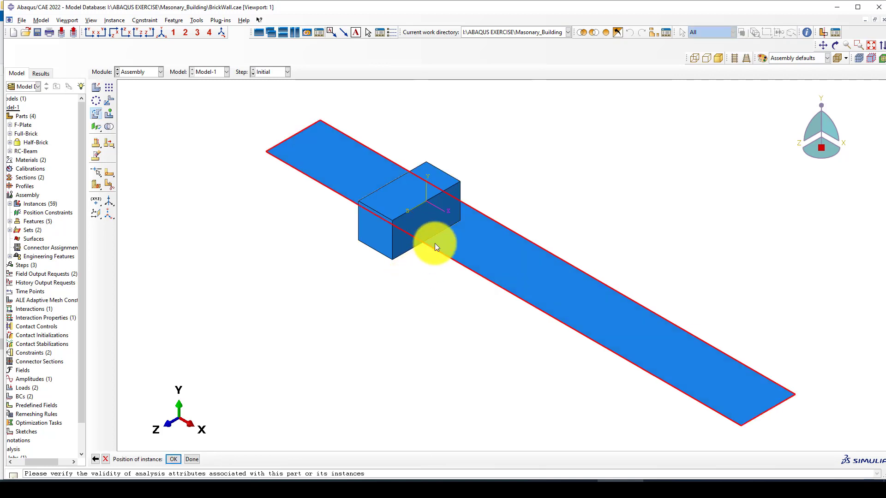
{"action": "middle_click", "coordinate": [318, 249]}
{"action": "scroll", "coordinate": [313, 248], "scroll_direction": "down", "scroll_amount": 2}
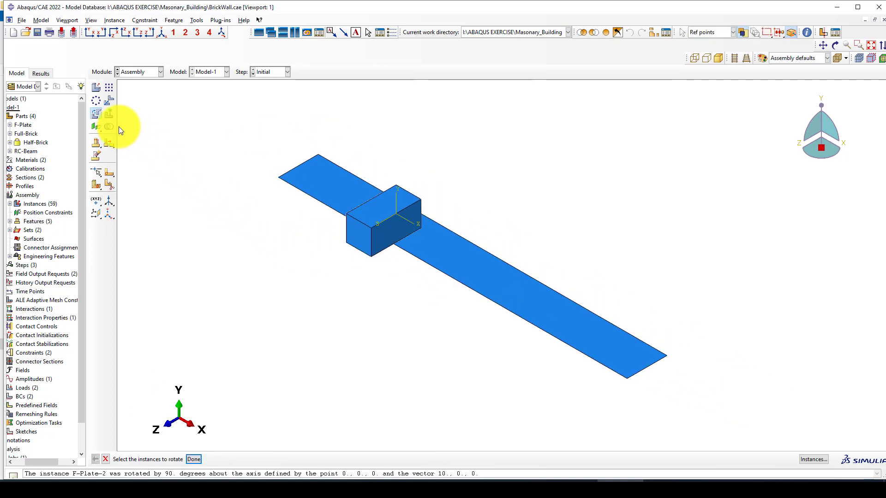
{"action": "left_click", "coordinate": [366, 230]}
{"action": "middle_click", "coordinate": [303, 248]}
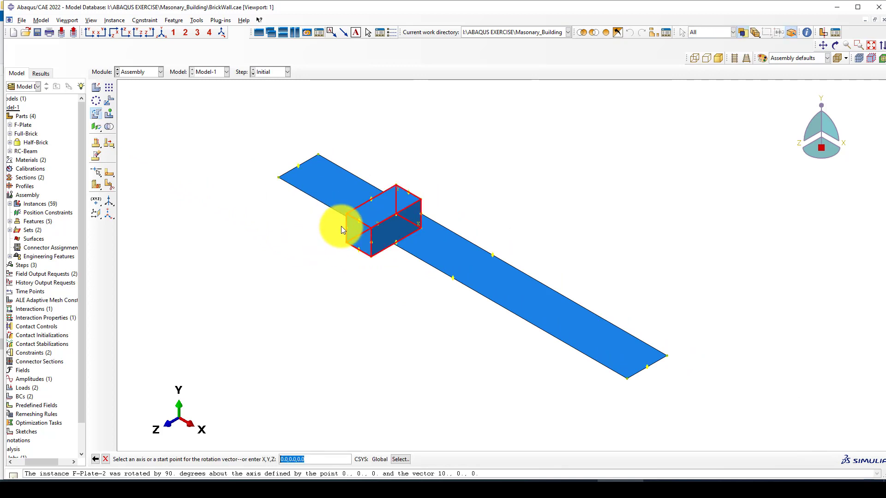
{"action": "left_click", "coordinate": [347, 225]}
{"action": "middle_click", "coordinate": [298, 235]}
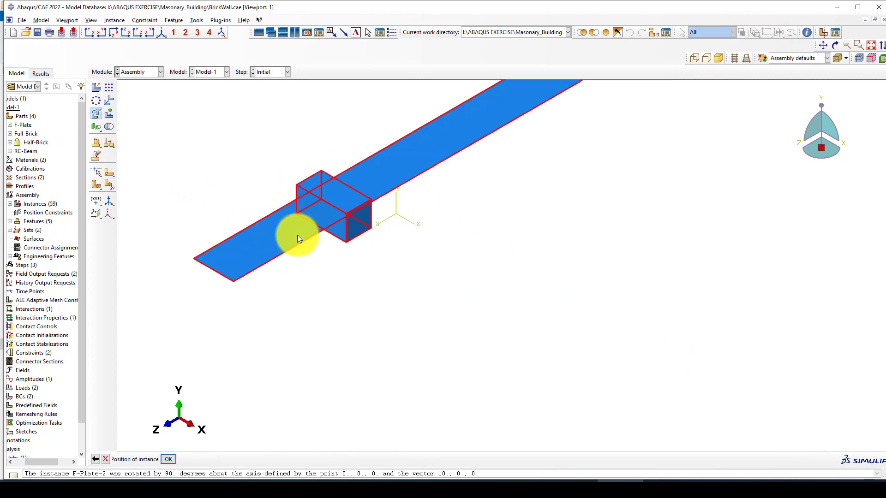
{"action": "left_click", "coordinate": [96, 459]}
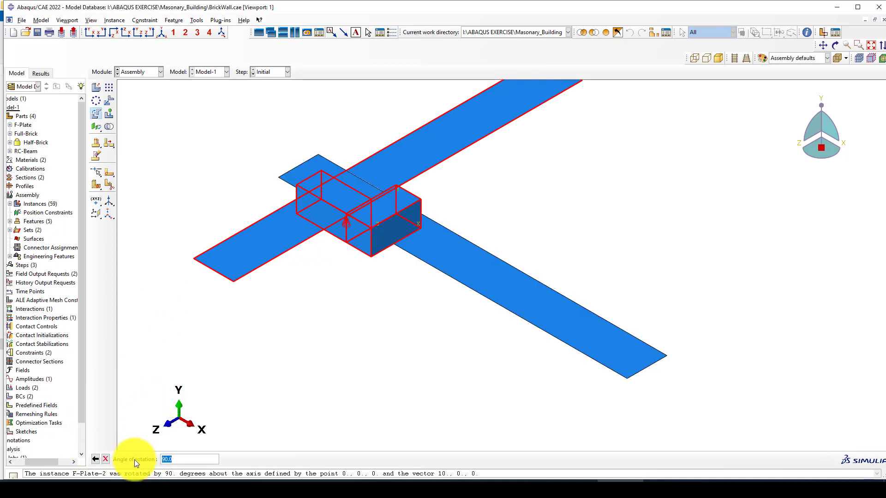
{"action": "left_click", "coordinate": [106, 460]}
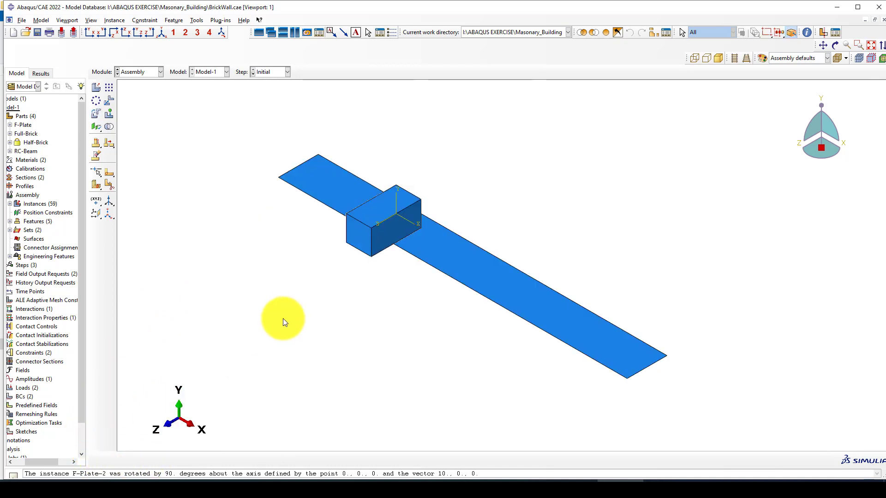
- Rotate only the Full-Brick instance 90 degrees about its vertical edge through point 0, 0, 200
{"action": "left_click", "coordinate": [96, 113]}
{"action": "left_click", "coordinate": [350, 234]}
{"action": "middle_click", "coordinate": [332, 235]}
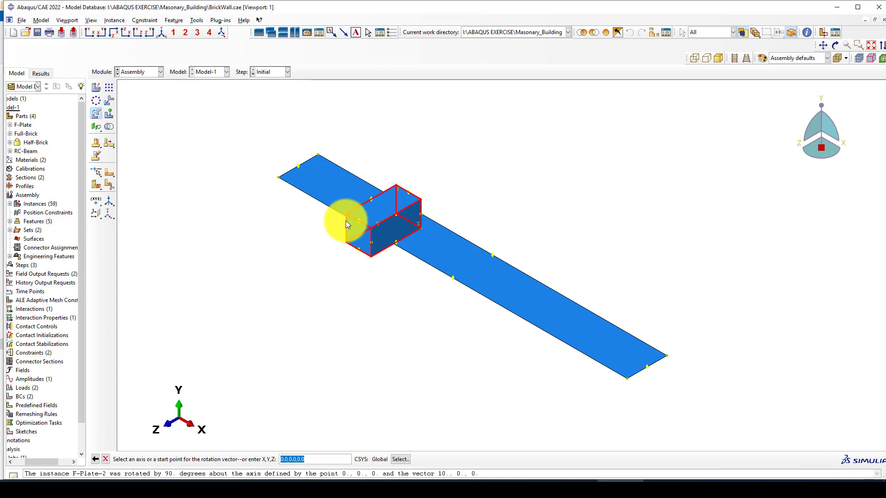
{"action": "left_click", "coordinate": [345, 222]}
{"action": "middle_click", "coordinate": [296, 236]}
{"action": "middle_click", "coordinate": [294, 236]}
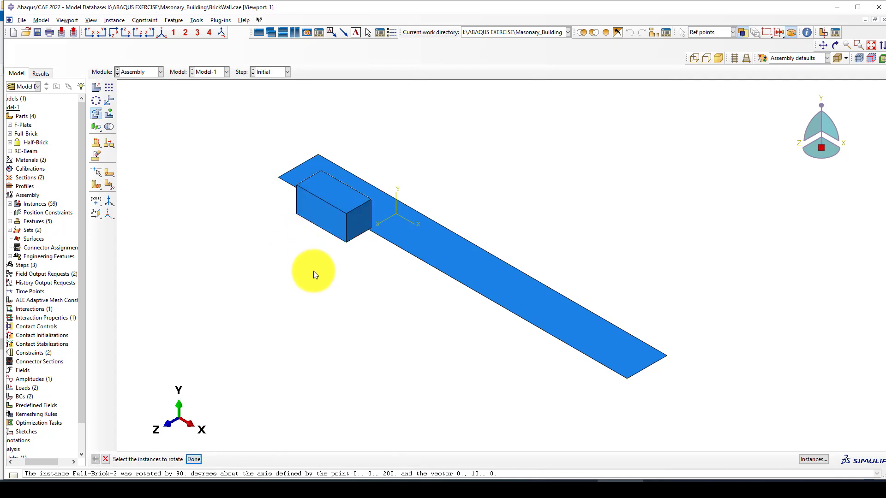
{"action": "scroll", "coordinate": [316, 276], "scroll_direction": "down", "scroll_amount": 2}
{"action": "left_click", "coordinate": [109, 100]}
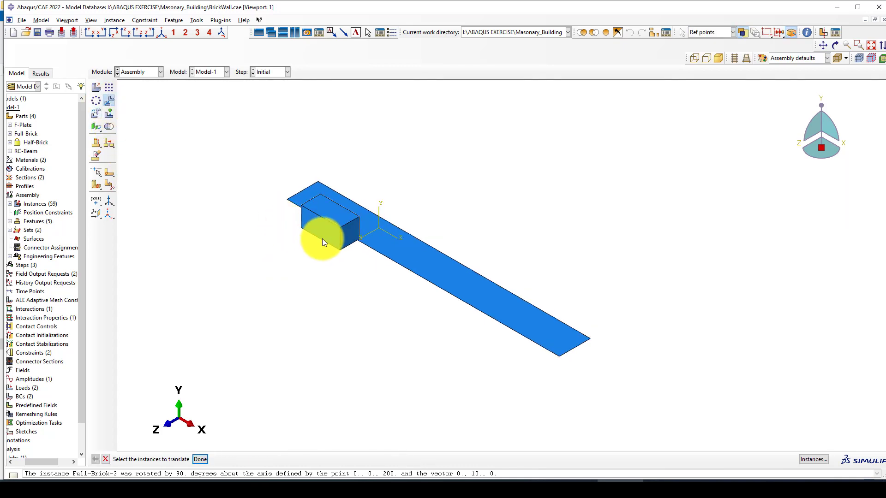
{"action": "left_click", "coordinate": [322, 239]}
{"action": "middle_click", "coordinate": [271, 290]}
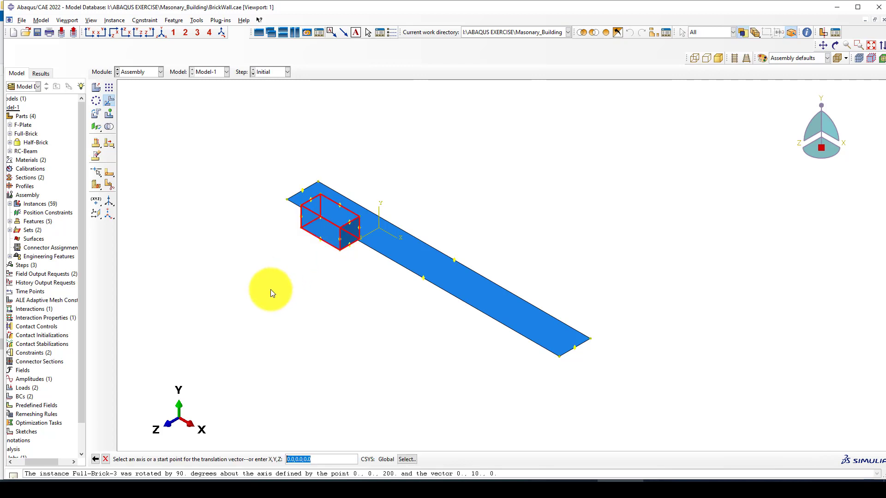
{"action": "scroll", "coordinate": [273, 288], "scroll_direction": "up", "scroll_amount": 1}
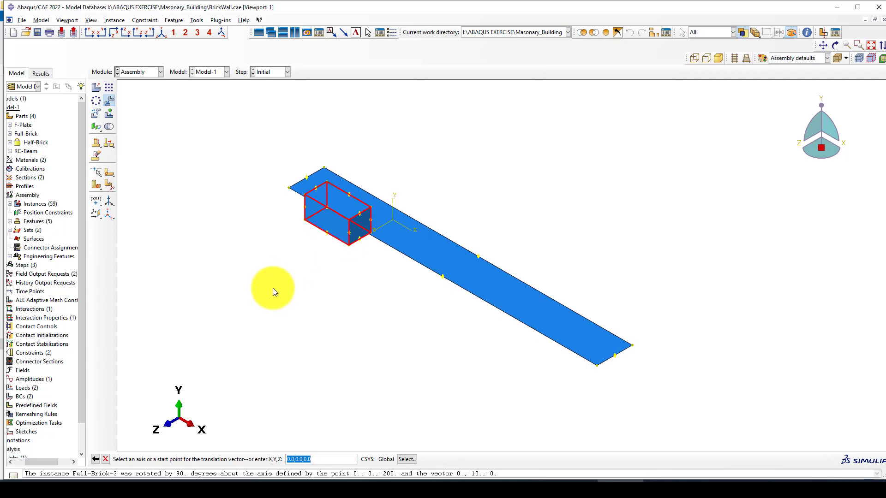
{"action": "left_click", "coordinate": [327, 234]}
{"action": "left_click", "coordinate": [442, 277]}
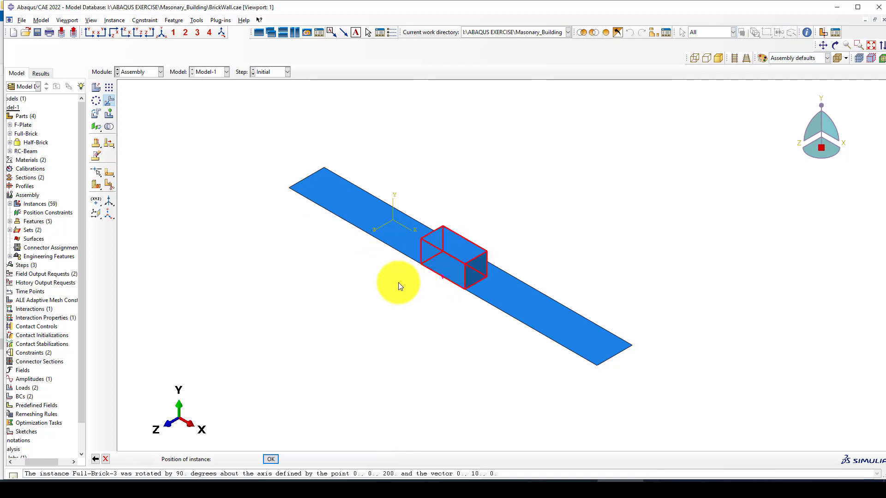
{"action": "key", "text": "ctrl+alt"}
{"action": "mouse_move", "coordinate": [304, 285]}
{"action": "left_mouse_down", "text": "ctrl+alt"}
{"action": "mouse_move", "coordinate": [233, 312]}
{"action": "mouse_move", "coordinate": [292, 304]}
{"action": "mouse_move", "coordinate": [453, 320]}
{"action": "mouse_move", "coordinate": [297, 293]}
{"action": "mouse_move", "coordinate": [303, 277]}
{"action": "left_mouse_up", "text": "ctrl+alt"}
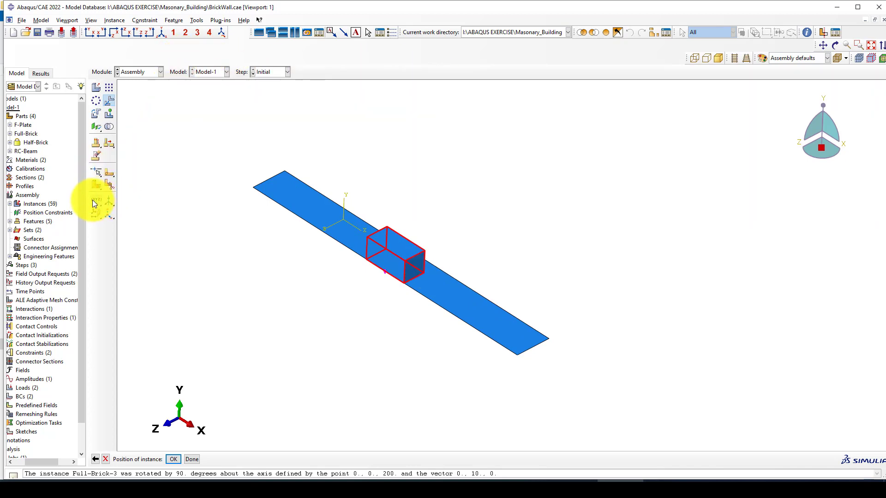
{"action": "left_click_drag", "start_coordinate": [94, 204], "coordinate": [135, 204]}
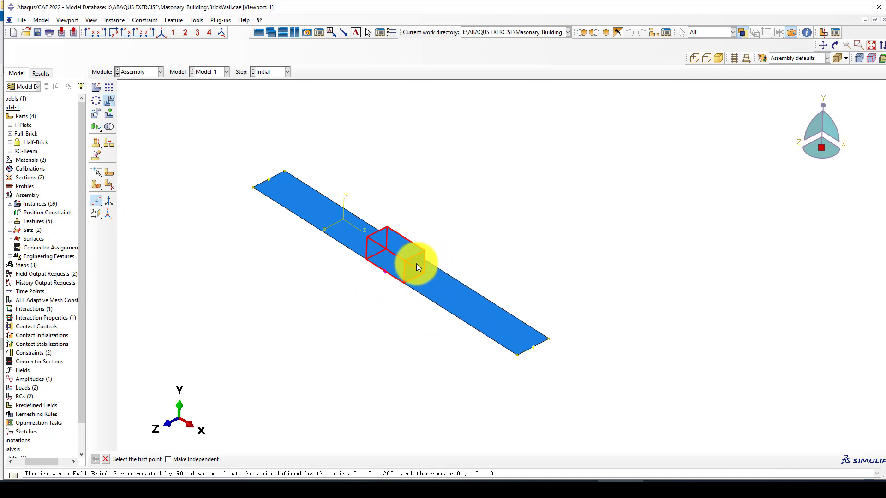
{"action": "left_click", "coordinate": [161, 33]}
{"action": "scroll", "coordinate": [289, 228], "scroll_direction": "up", "scroll_amount": 1}
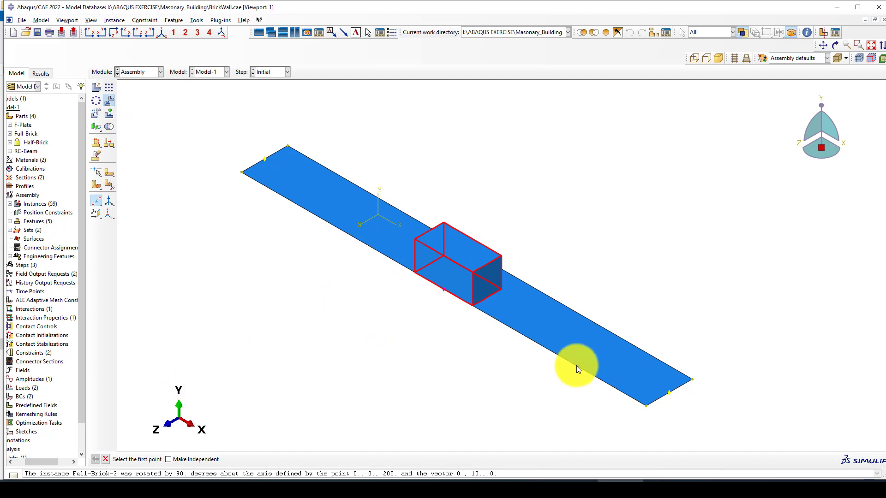
{"action": "scroll", "coordinate": [386, 244], "scroll_direction": "up", "scroll_amount": 2}
{"action": "scroll", "coordinate": [667, 400], "scroll_direction": "down", "scroll_amount": 1}
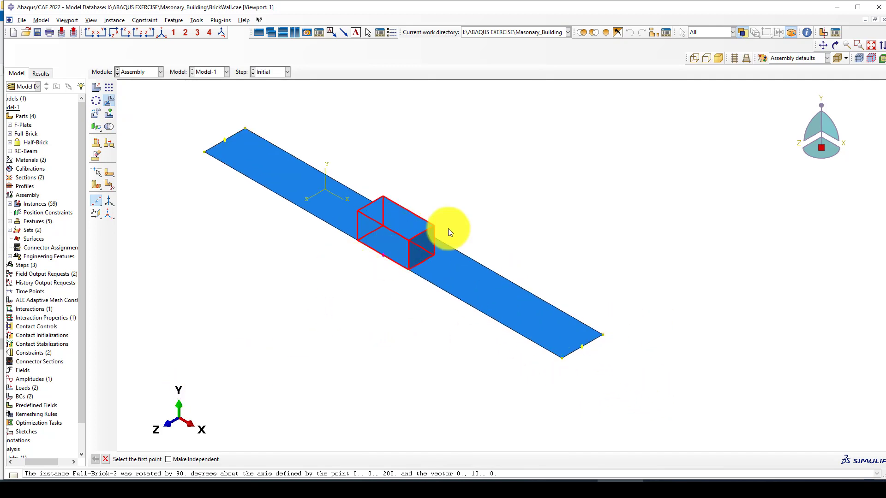
{"action": "left_click", "coordinate": [106, 459]}
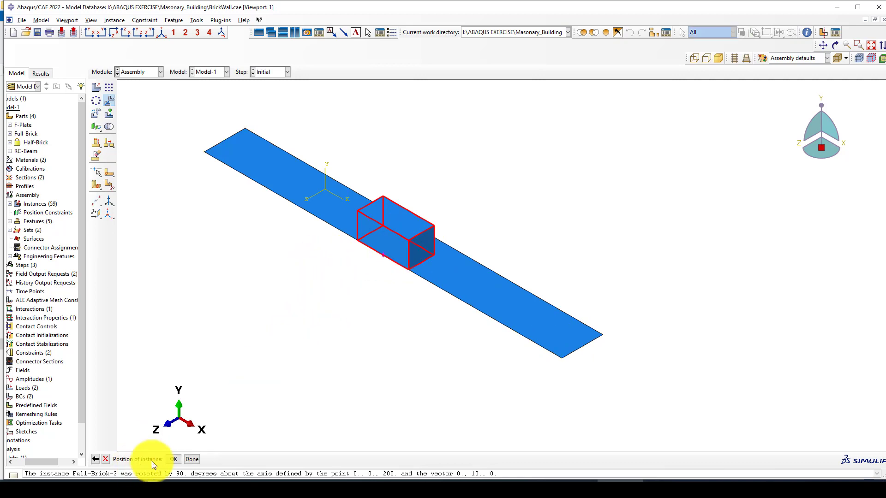
{"action": "left_click", "coordinate": [106, 459]}
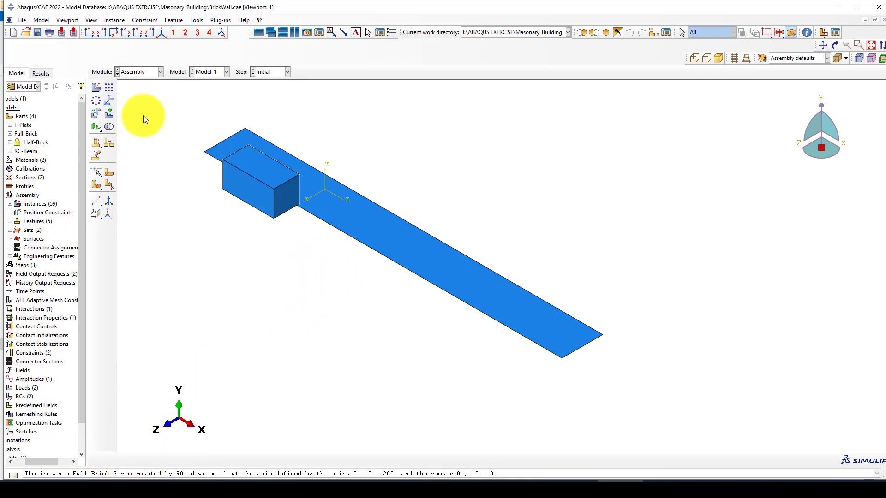
- Translate the Full-Brick instance so its lower front edge midpoint meets the midpoint of the F-Plate's front long edge
{"action": "left_click", "coordinate": [109, 105]}
{"action": "left_click", "coordinate": [247, 193]}
{"action": "left_click_drag", "start_coordinate": [236, 225], "coordinate": [238, 250], "text": "ctrl+alt"}
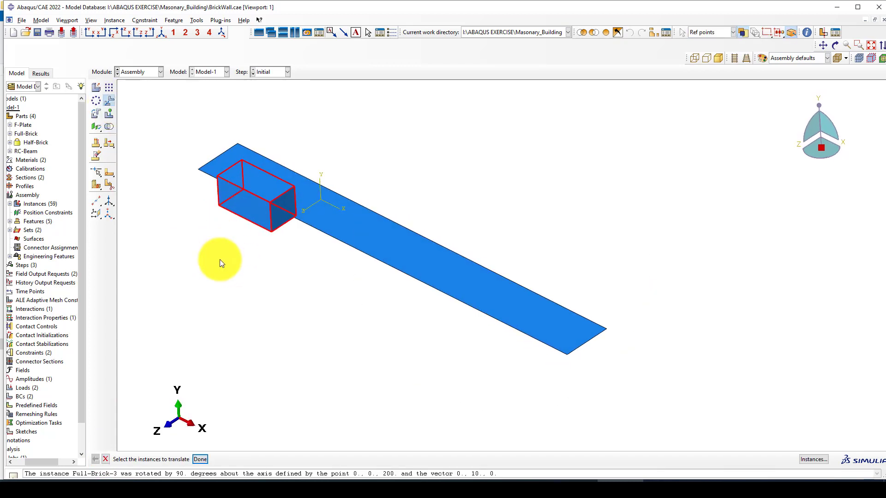
{"action": "middle_click", "coordinate": [220, 259]}
{"action": "left_click", "coordinate": [245, 218]}
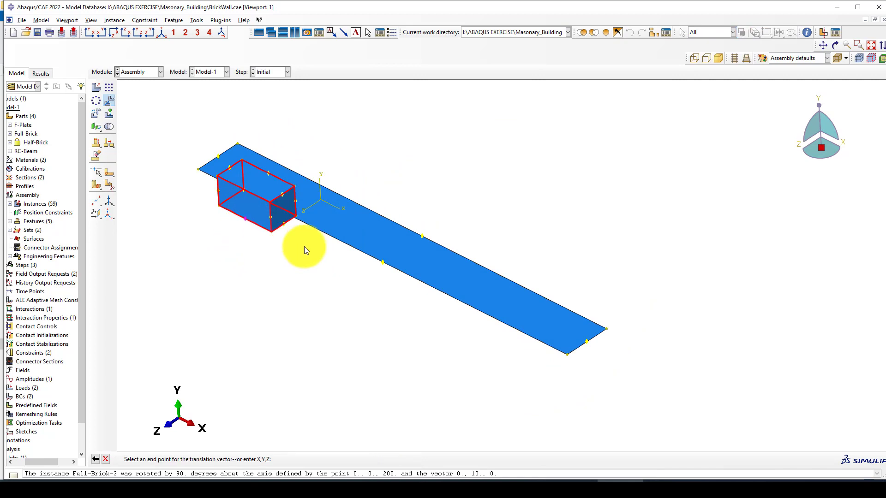
{"action": "left_click", "coordinate": [384, 264]}
{"action": "middle_click", "coordinate": [320, 280]}
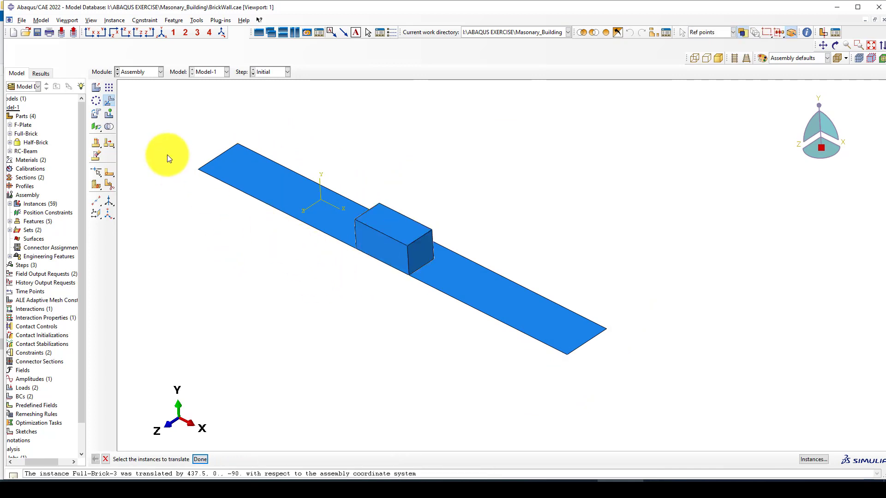
{"action": "left_click", "coordinate": [111, 99]}
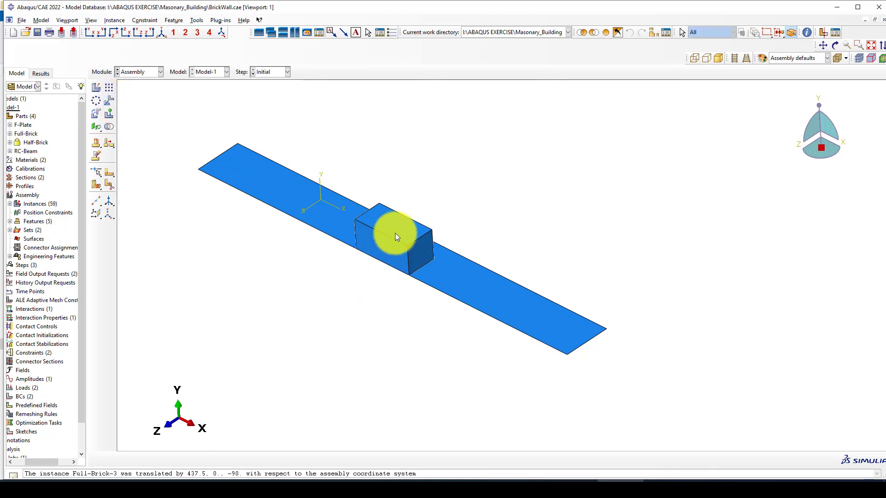
{"action": "left_click", "coordinate": [108, 100]}
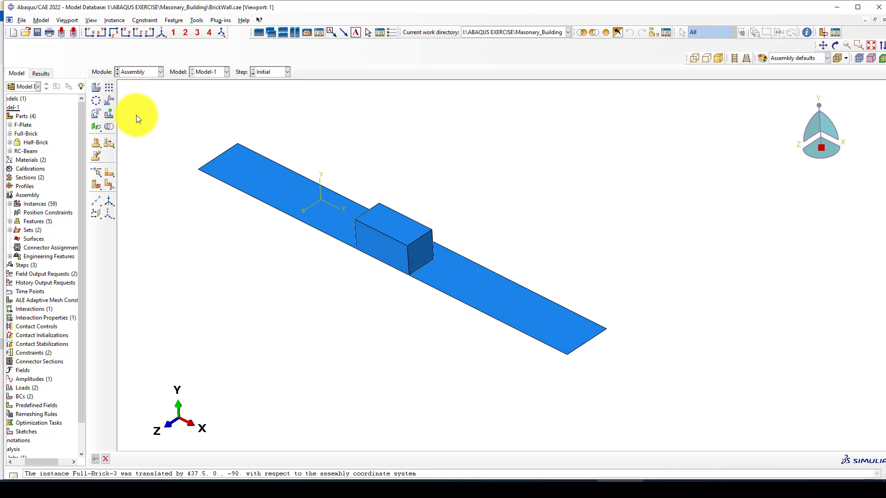
{"action": "left_click", "coordinate": [409, 233]}
{"action": "middle_click", "coordinate": [302, 271]}
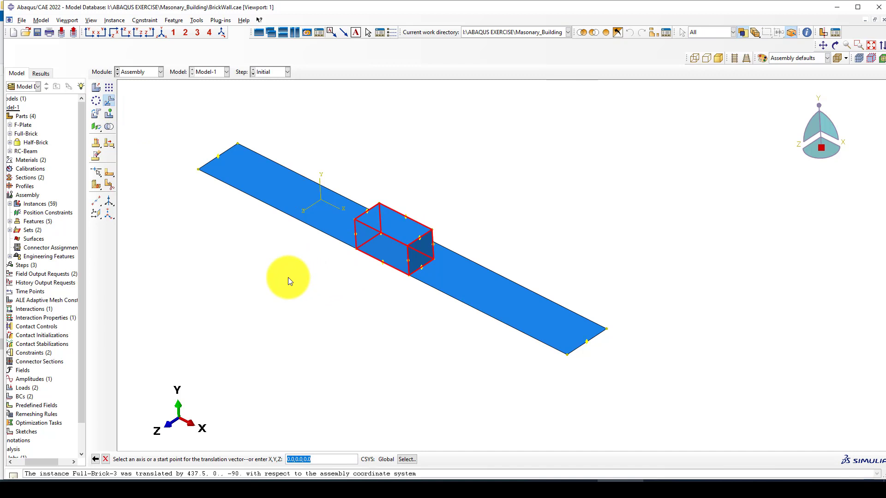
{"action": "key", "text": "Return"}
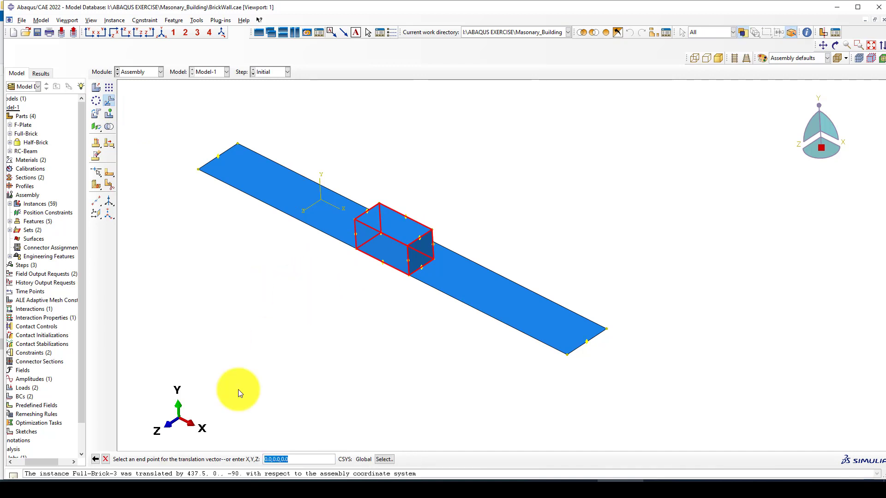
{"action": "type", "text": "0,0"}
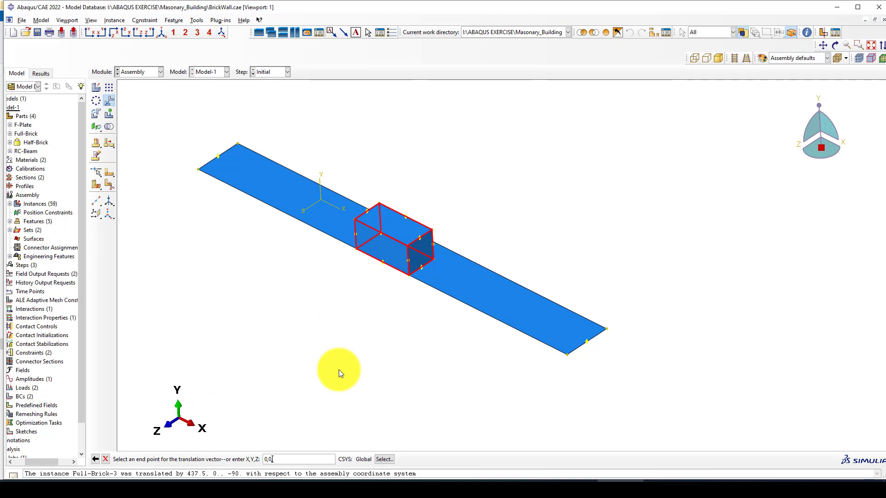
{"action": "type", "text": ",-10"}
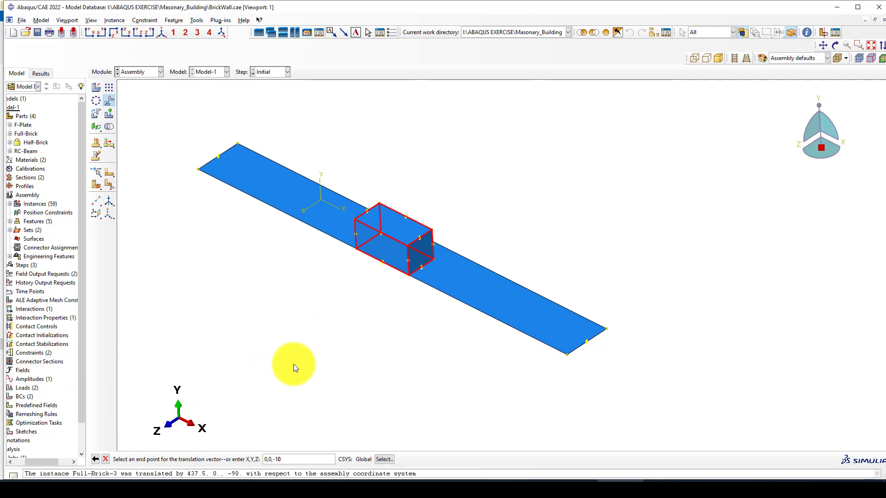
{"action": "key", "text": "Return"}
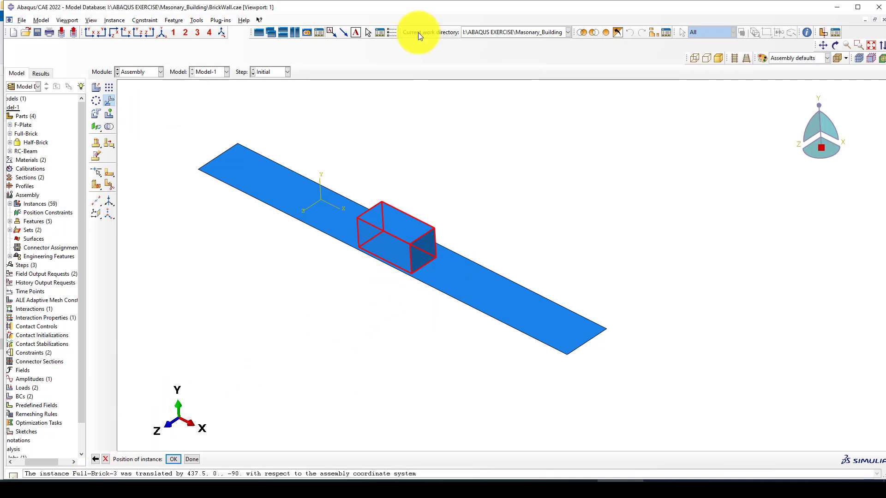
- Measure the F-Plate's width along its short end and its length along the front edge with distance queries
{"action": "left_click", "coordinate": [806, 32]}
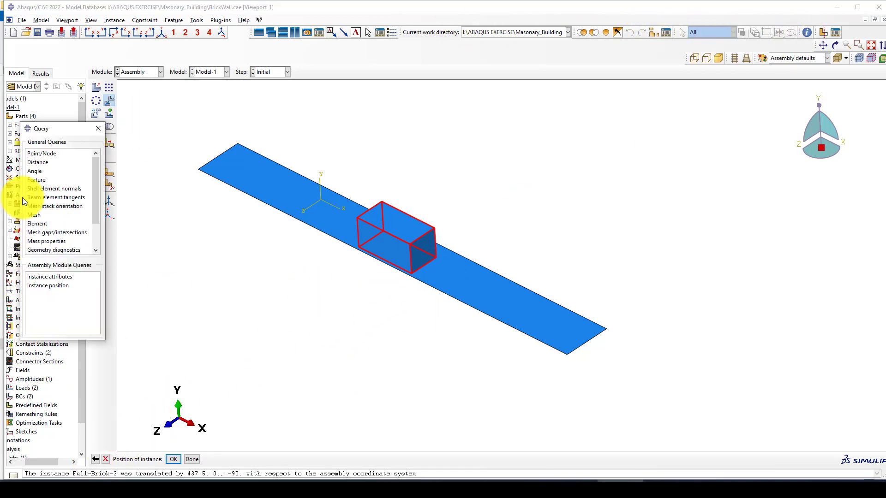
{"action": "left_click", "coordinate": [41, 163]}
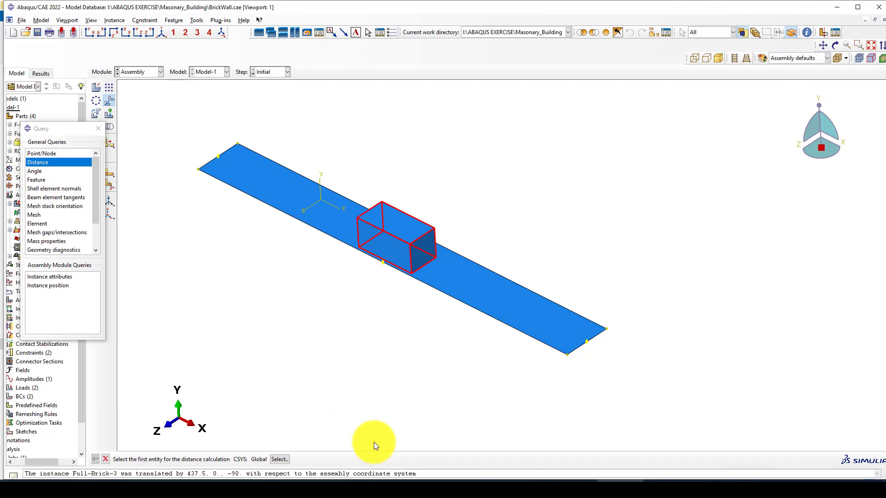
{"action": "left_click", "coordinate": [567, 355]}
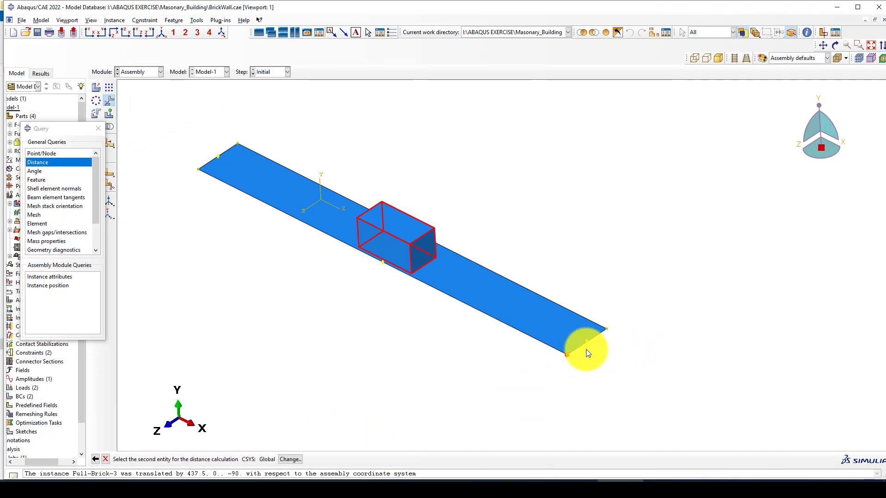
{"action": "left_click", "coordinate": [607, 330]}
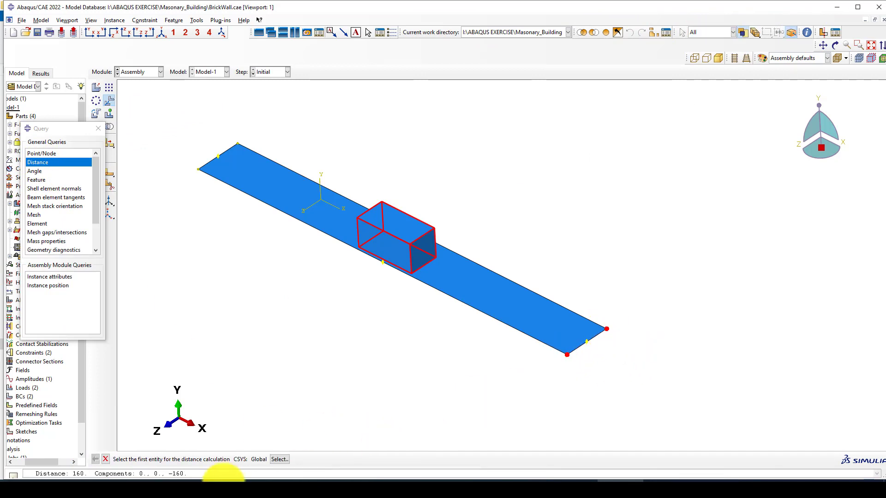
{"action": "left_click", "coordinate": [199, 169]}
{"action": "left_click", "coordinate": [567, 354]}
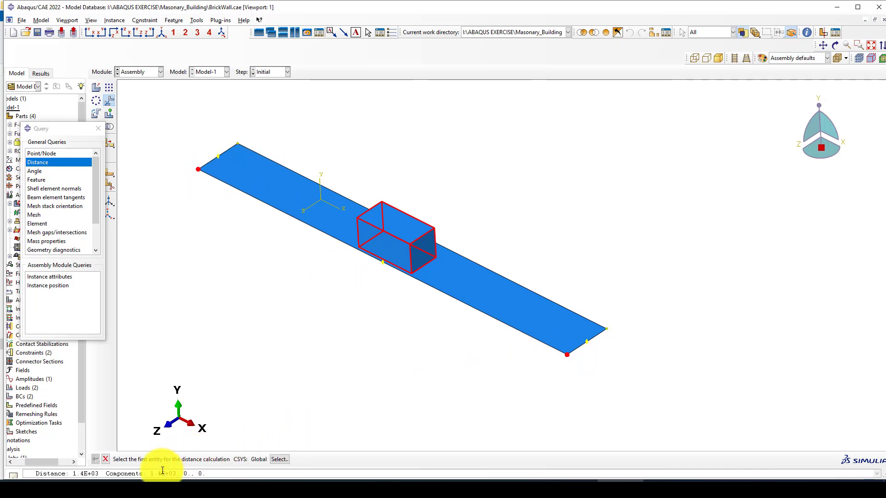
{"action": "left_click", "coordinate": [98, 129]}
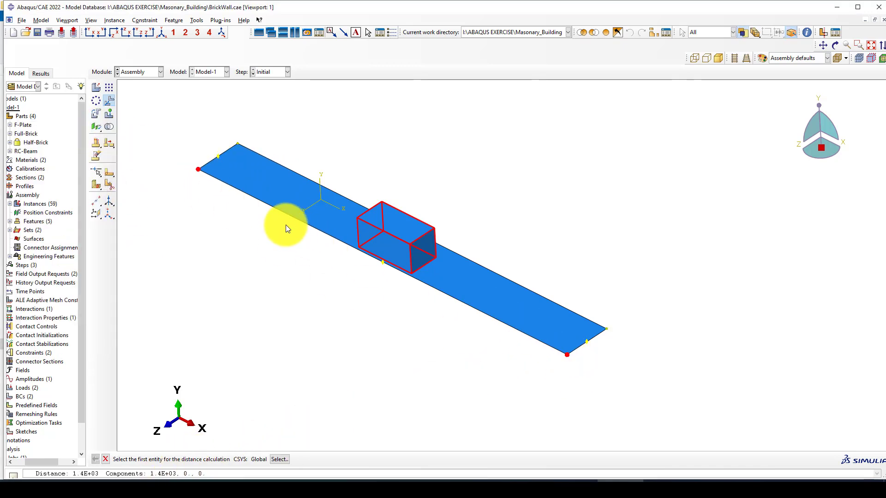
{"action": "left_click", "coordinate": [104, 459]}
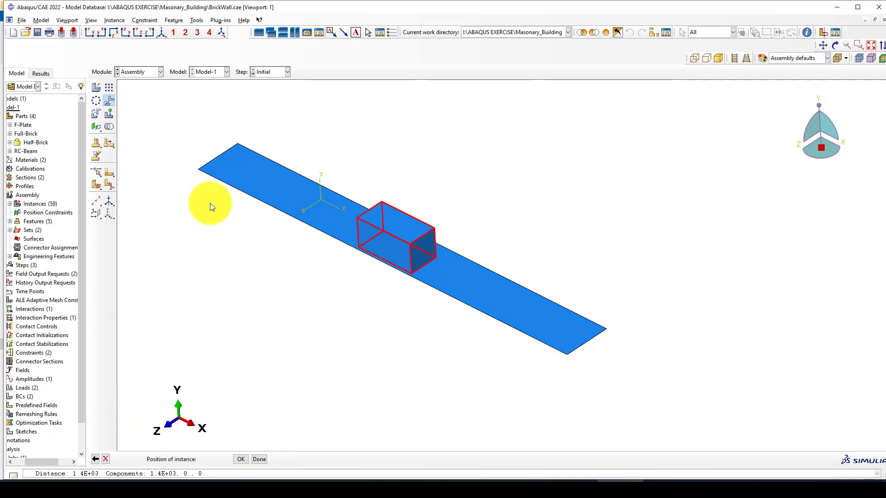
- Translate the Full-Brick instance by the vector 0, 0, -30, starting from the global origin
{"action": "left_click", "coordinate": [109, 103]}
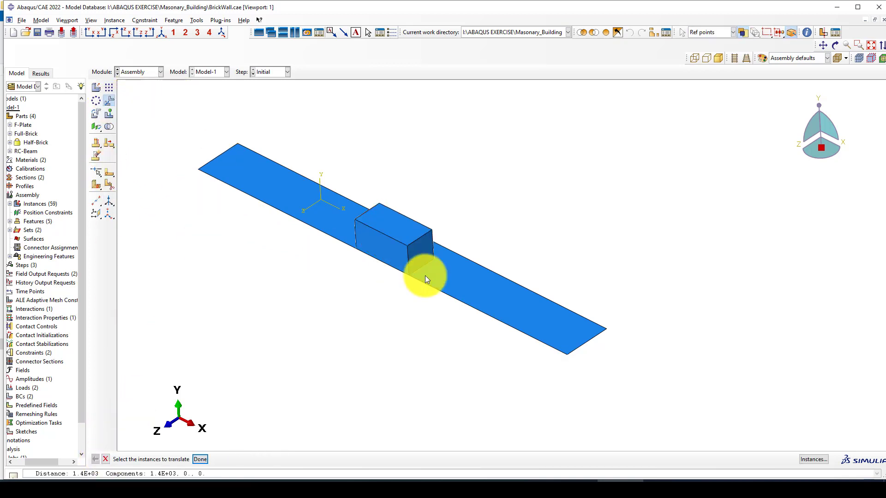
{"action": "left_click", "coordinate": [402, 242]}
{"action": "middle_click", "coordinate": [318, 305]}
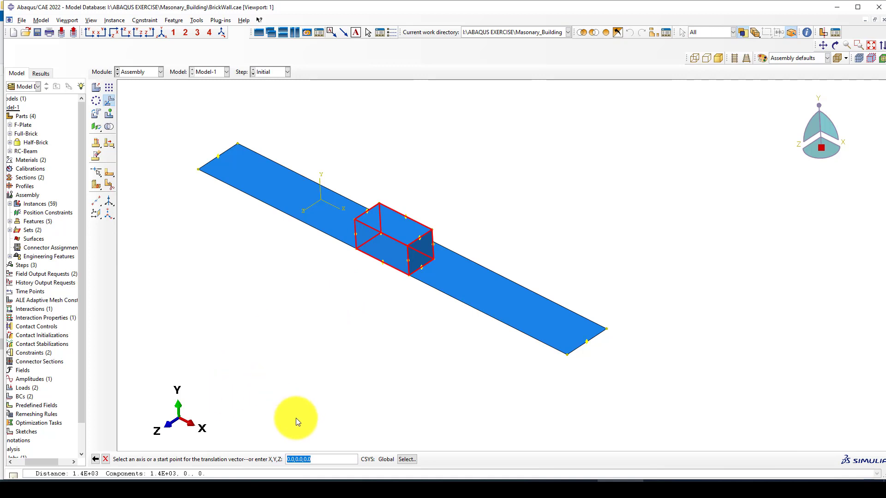
{"action": "type", "text": "0,0"}
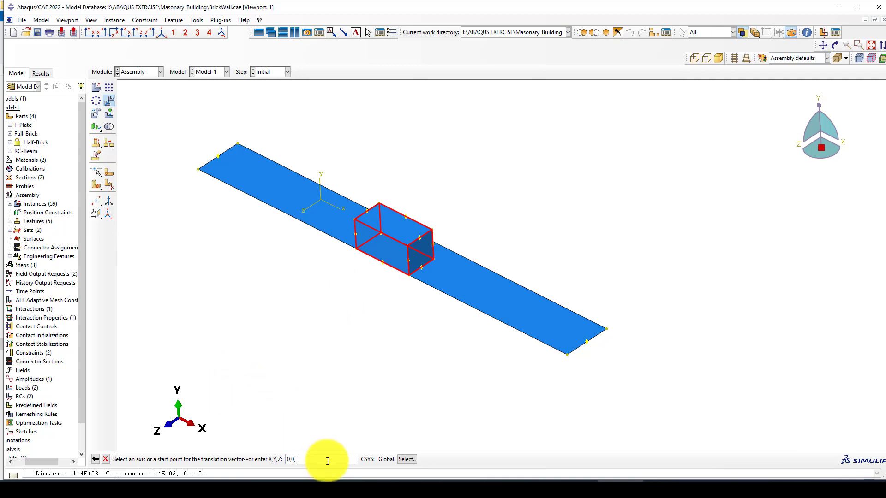
{"action": "type", "text": ",3"}
{"action": "key", "text": "BackSpace"}
{"action": "type", "text": "-30"}
{"action": "key", "text": "Return"}
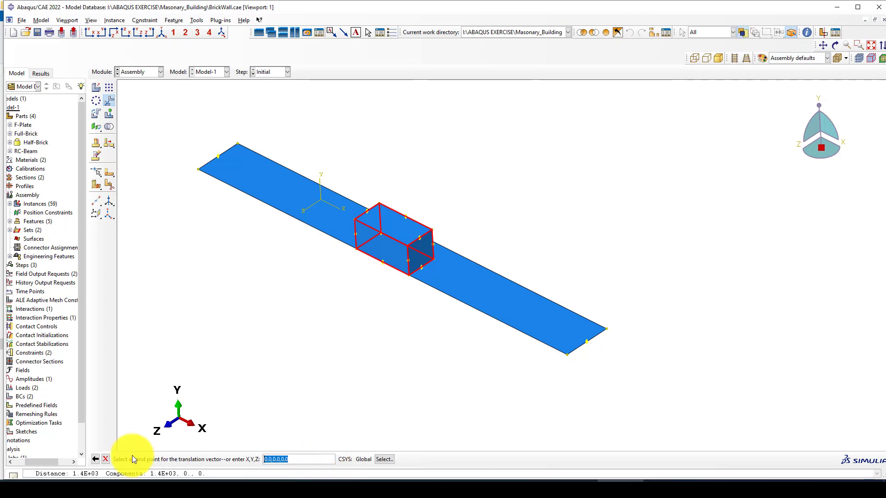
{"action": "left_click", "coordinate": [98, 460]}
{"action": "left_click_drag", "start_coordinate": [319, 459], "coordinate": [305, 459]}
{"action": "key", "text": "BackSpace"}
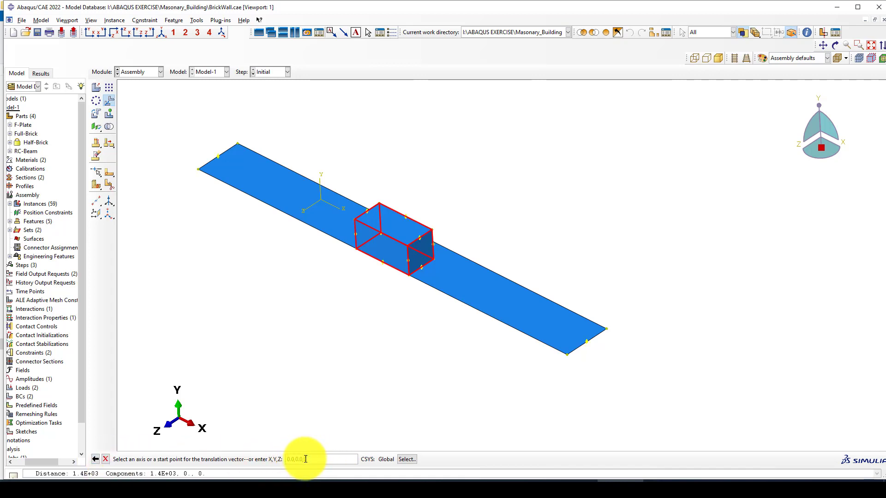
{"action": "key", "text": "Return"}
{"action": "type", "text": "0,0"}
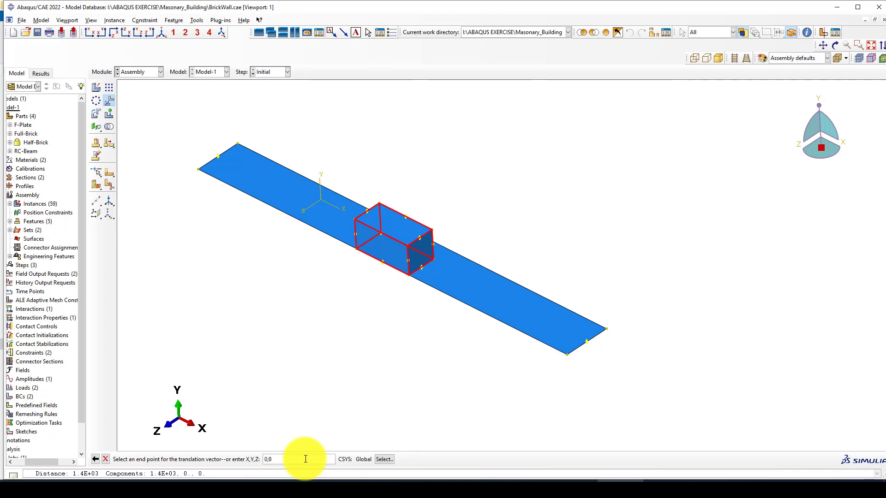
{"action": "type", "text": ",-30"}
{"action": "key", "text": "Return"}
{"action": "key", "text": "Return"}
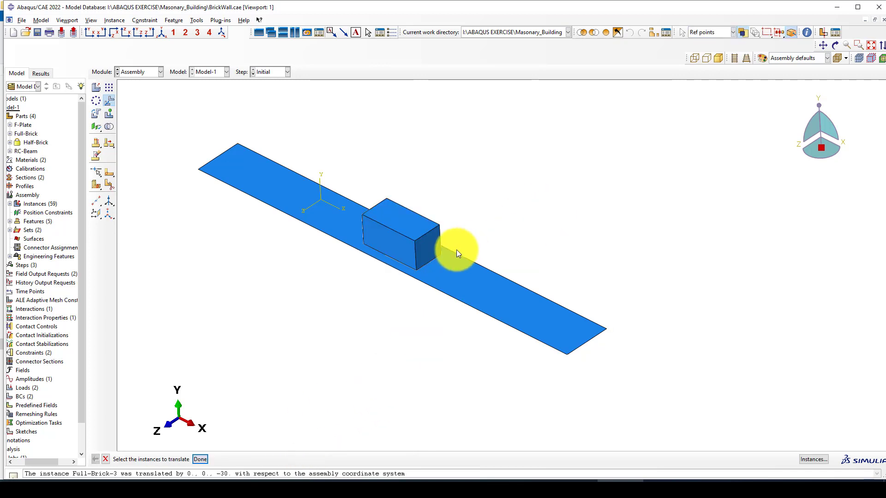
- Linearly pattern the Full-Brick instance along X with 5 bricks at offset 200 and only 1 in Direction 2
{"action": "left_click", "coordinate": [109, 88]}
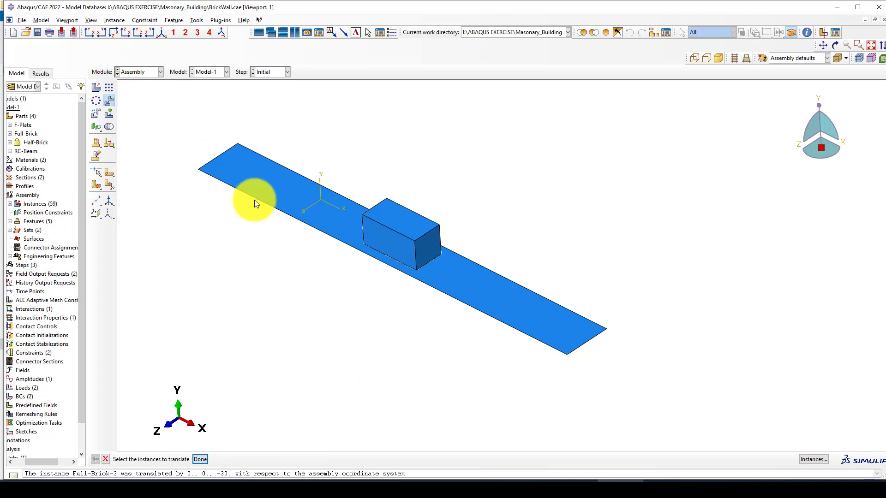
{"action": "left_click", "coordinate": [385, 240]}
{"action": "middle_click", "coordinate": [322, 282]}
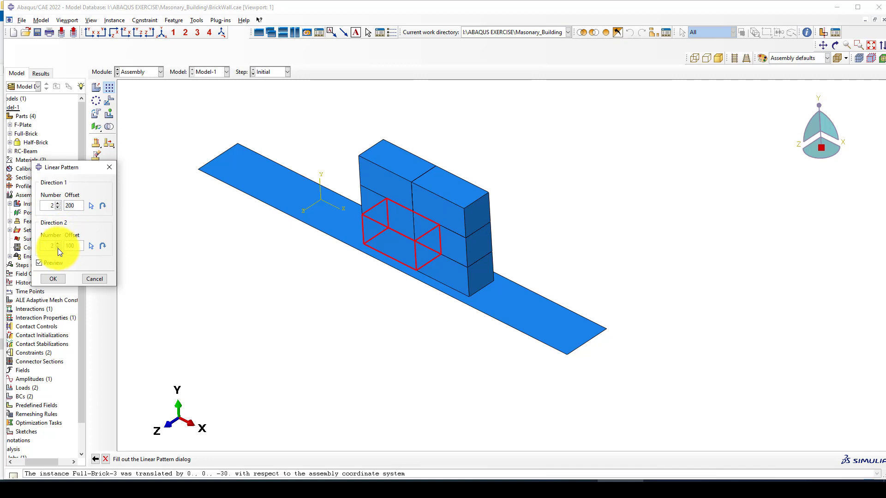
{"action": "left_click", "coordinate": [57, 248]}
{"action": "left_click", "coordinate": [57, 202]}
{"action": "left_click", "coordinate": [57, 204]}
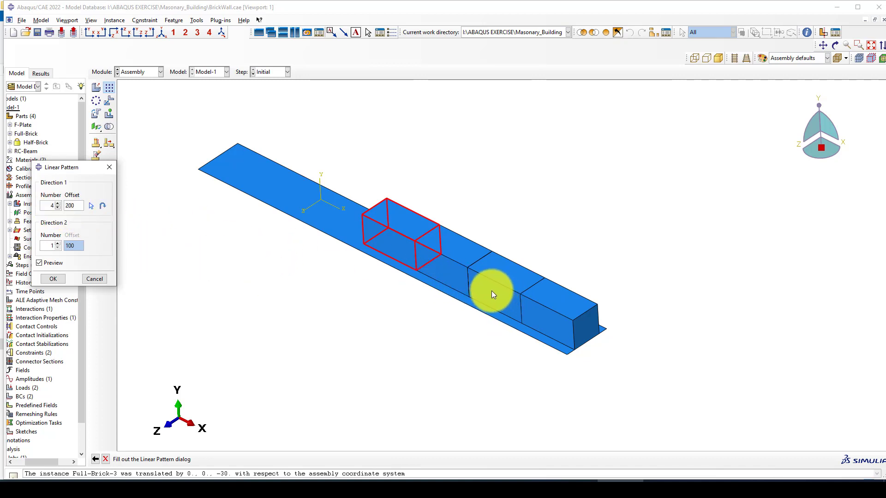
{"action": "left_click", "coordinate": [57, 203]}
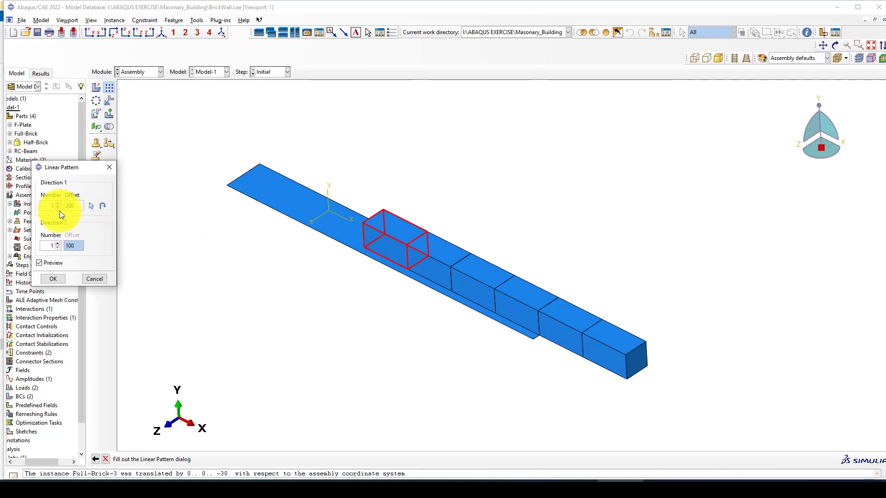
{"action": "left_click", "coordinate": [54, 279]}
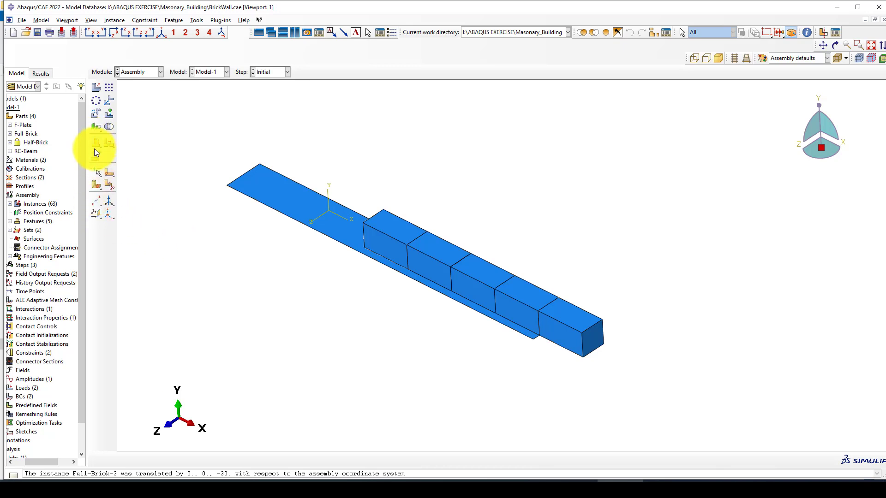
- Translate the last two bricks at the positive-X end to the row's opposite end, matching their upper front corner to the first brick's outer one
{"action": "left_click", "coordinate": [109, 102]}
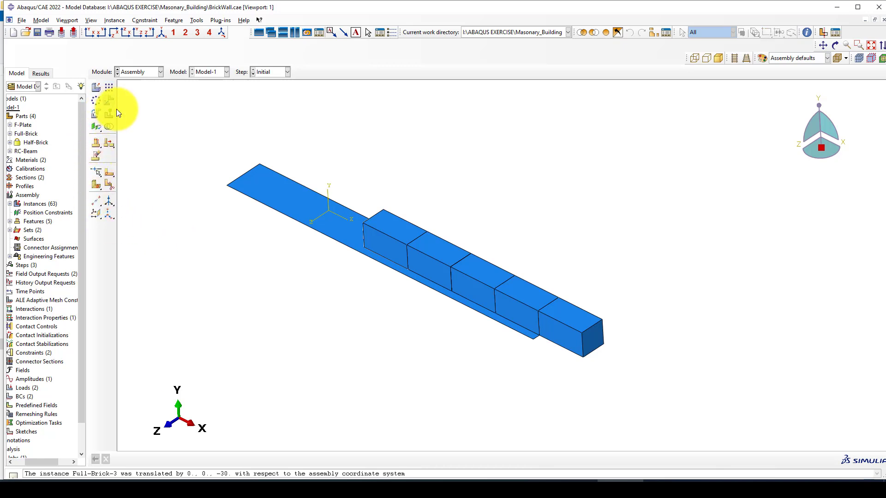
{"action": "left_click", "coordinate": [582, 320]}
{"action": "left_click", "coordinate": [530, 301], "text": "shift"}
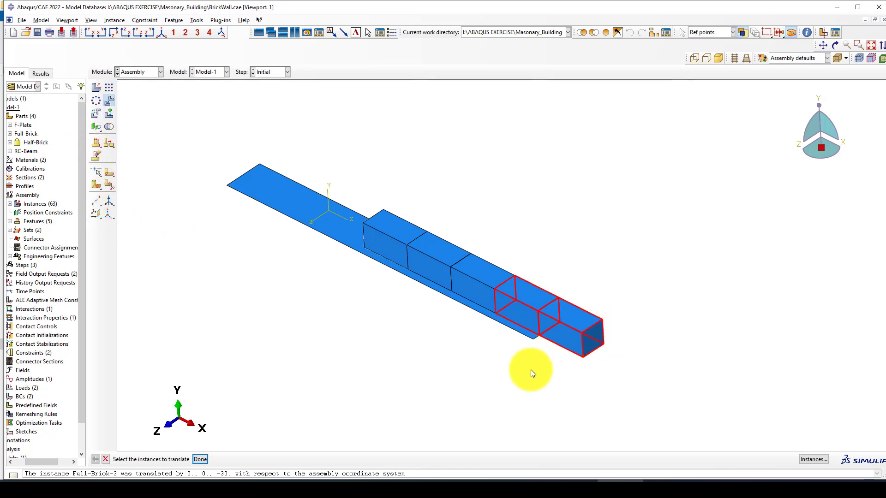
{"action": "middle_click", "coordinate": [586, 383]}
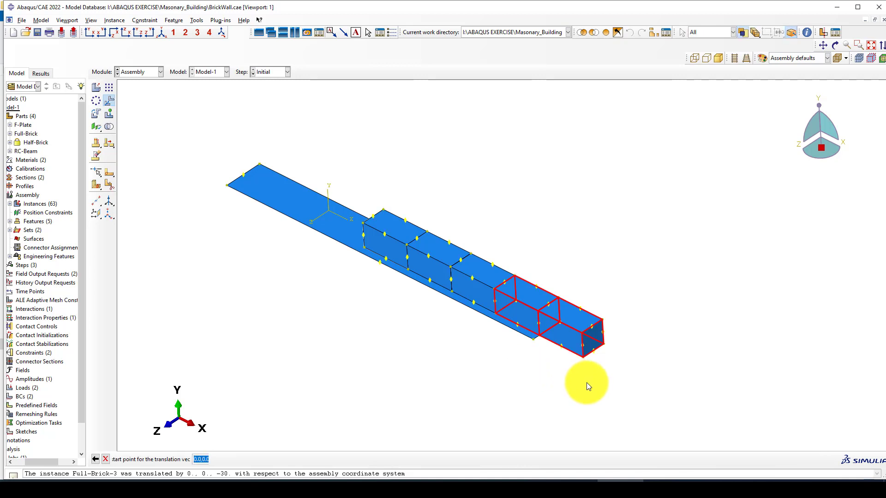
{"action": "left_click", "coordinate": [581, 334]}
{"action": "left_click", "coordinate": [363, 224]}
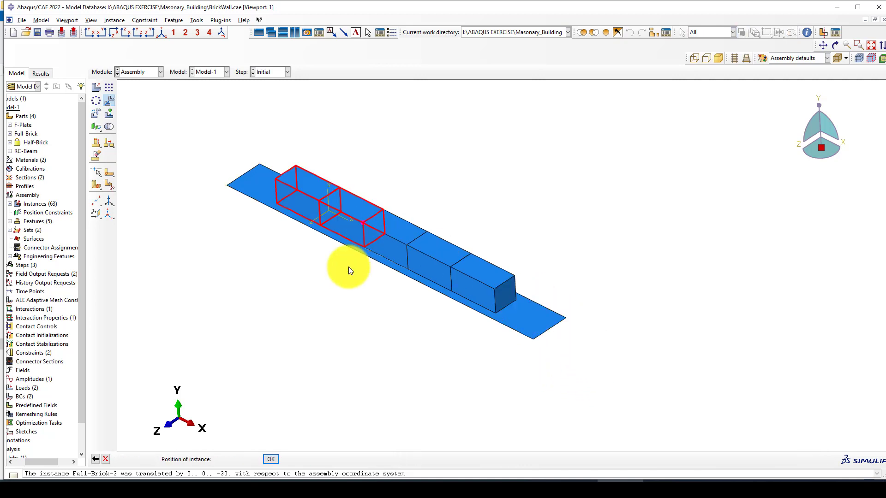
{"action": "middle_click", "coordinate": [358, 294]}
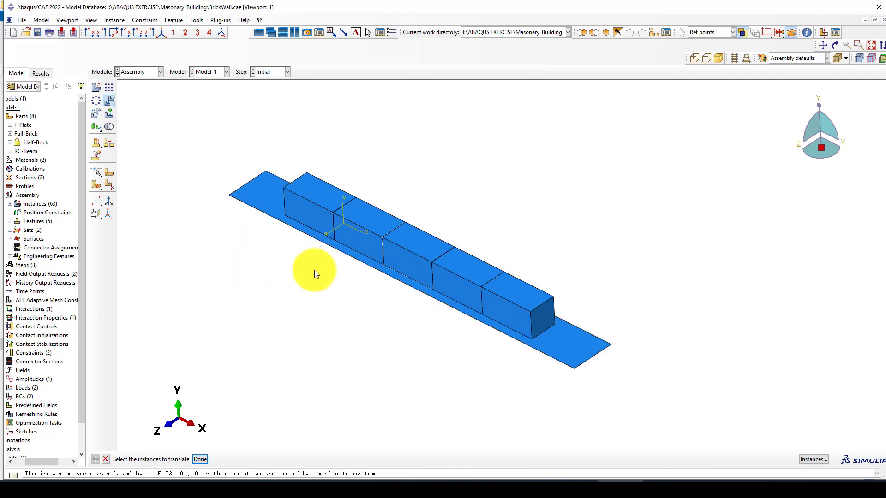
- Create a dependent assembly instance of the Half-Brick part
{"action": "left_click", "coordinate": [95, 88]}
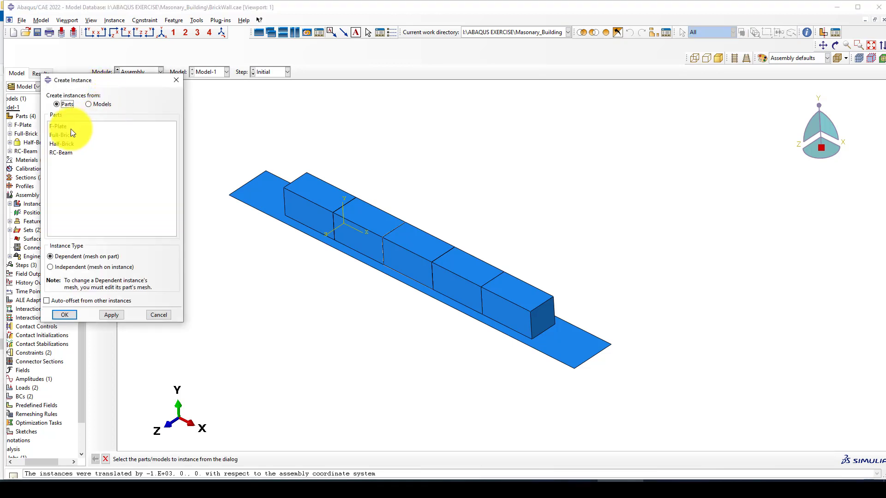
{"action": "left_click", "coordinate": [60, 135]}
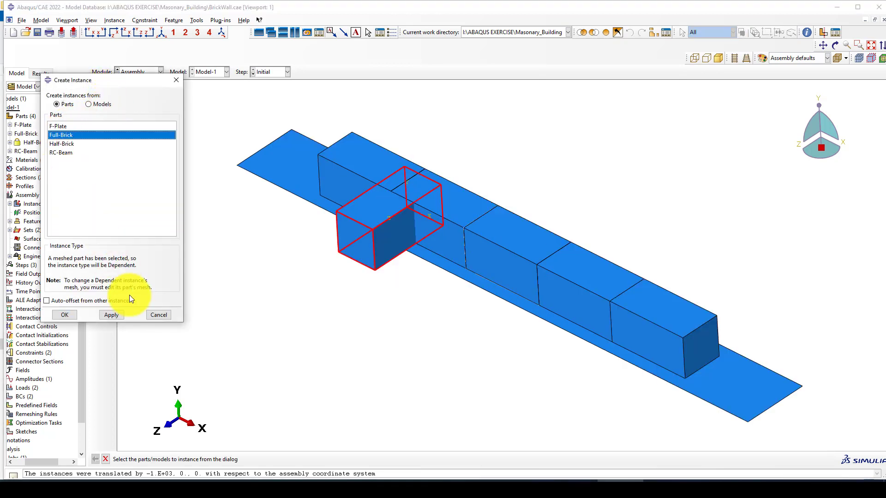
{"action": "left_click", "coordinate": [61, 145]}
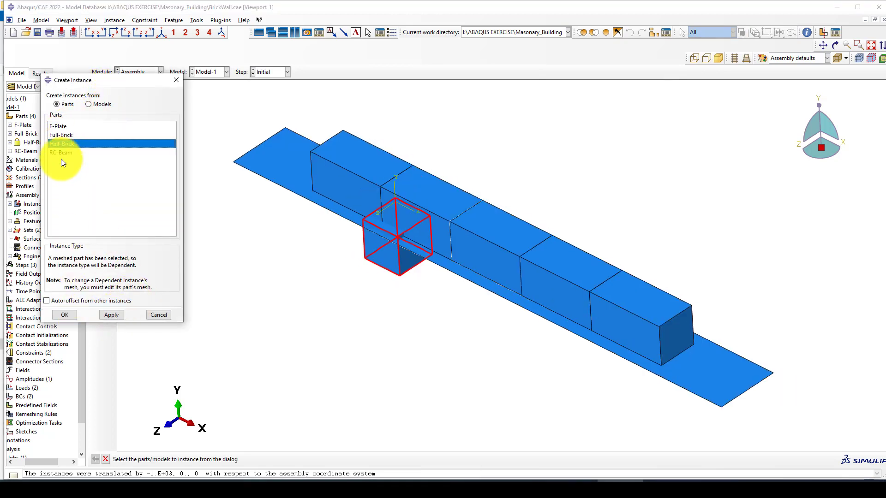
{"action": "left_click", "coordinate": [65, 315]}
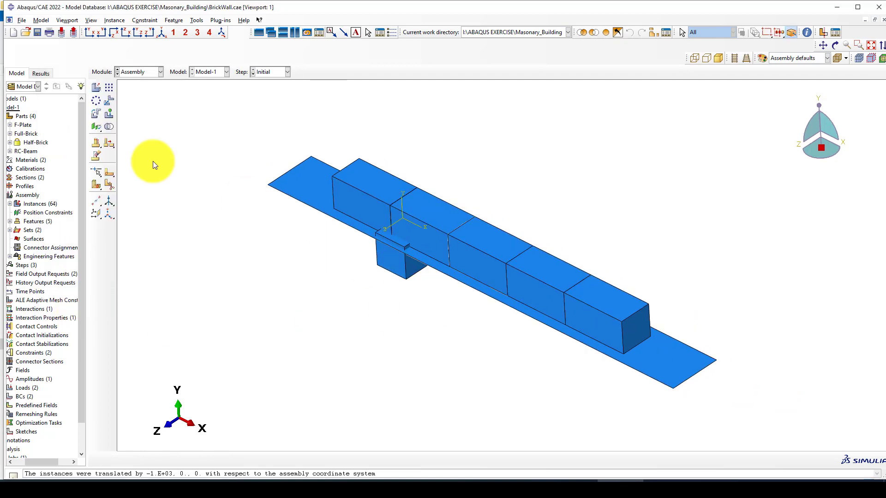
- Translate the Half-Brick so its lower front negative-X corner meets the upper front outer corner of the course's negative-X end brick
{"action": "left_click", "coordinate": [109, 102]}
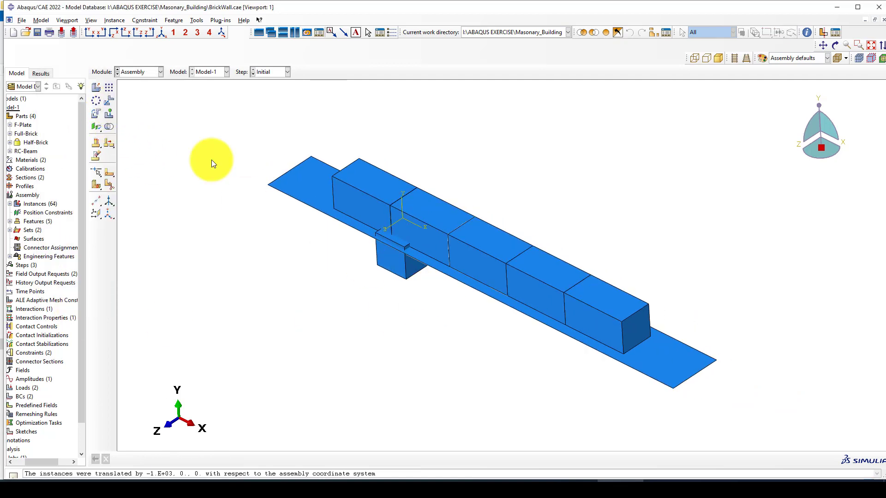
{"action": "left_click", "coordinate": [406, 271]}
{"action": "middle_click", "coordinate": [387, 256]}
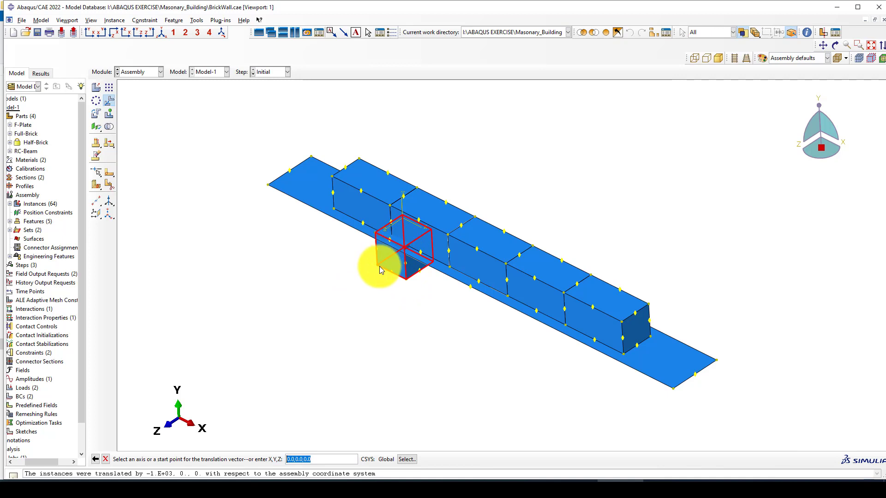
{"action": "left_click", "coordinate": [378, 265]}
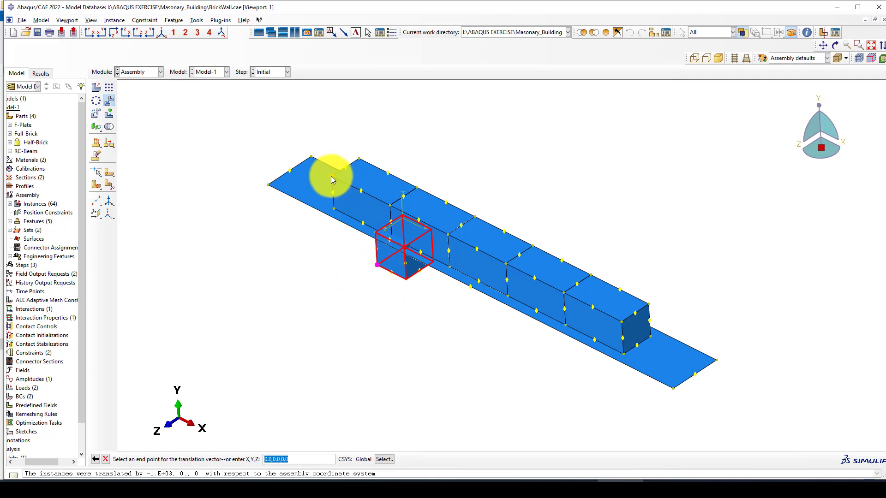
{"action": "left_click", "coordinate": [332, 177]}
{"action": "middle_click", "coordinate": [246, 236]}
{"action": "scroll", "coordinate": [231, 238], "scroll_direction": "up", "scroll_amount": 1}
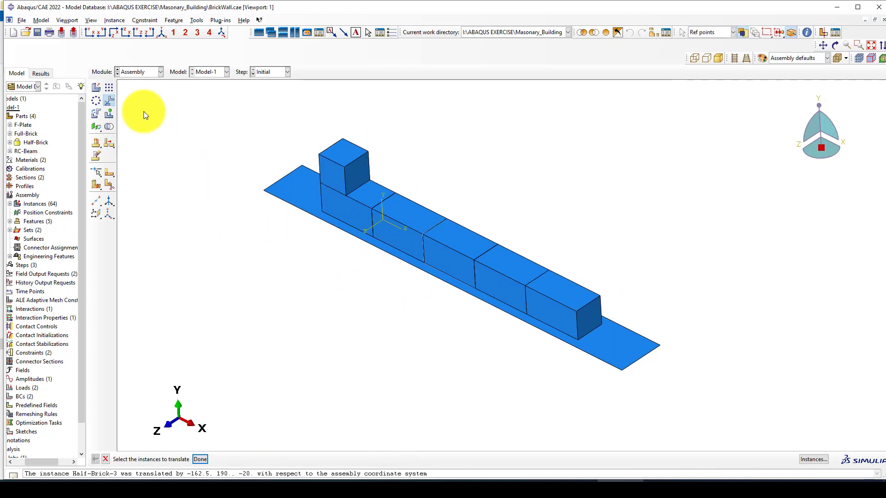
- Create another dependent assembly instance of the Full-Brick part
{"action": "left_click", "coordinate": [95, 88]}
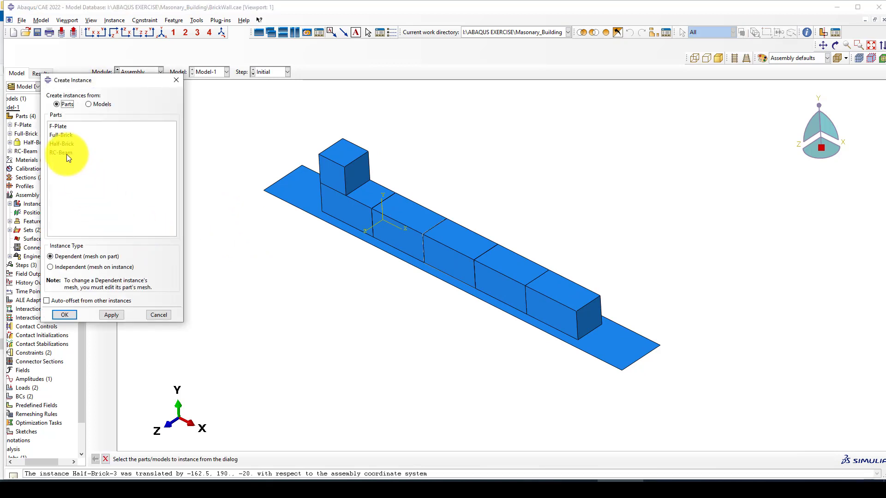
{"action": "left_click", "coordinate": [59, 135]}
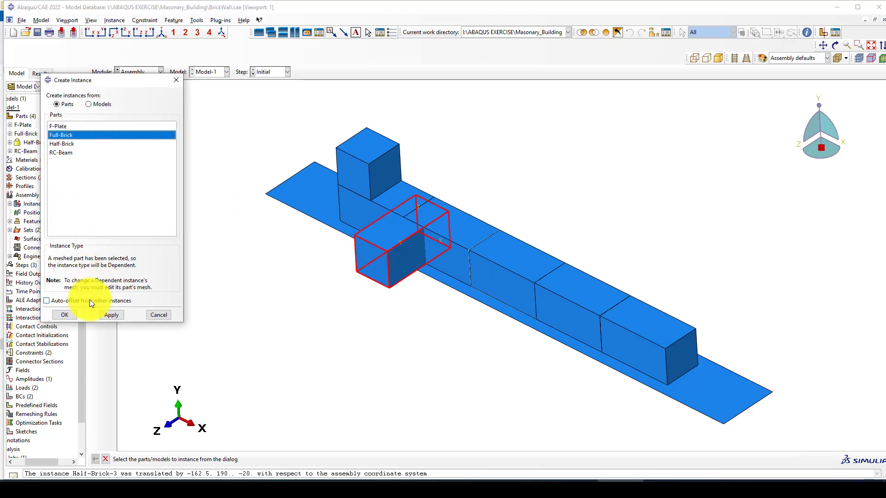
{"action": "left_click", "coordinate": [71, 314]}
- Rotate the new Full-Brick instance 90 degrees about its vertical edge through point 0, 0, 200
{"action": "left_click", "coordinate": [99, 117]}
{"action": "left_click", "coordinate": [383, 264]}
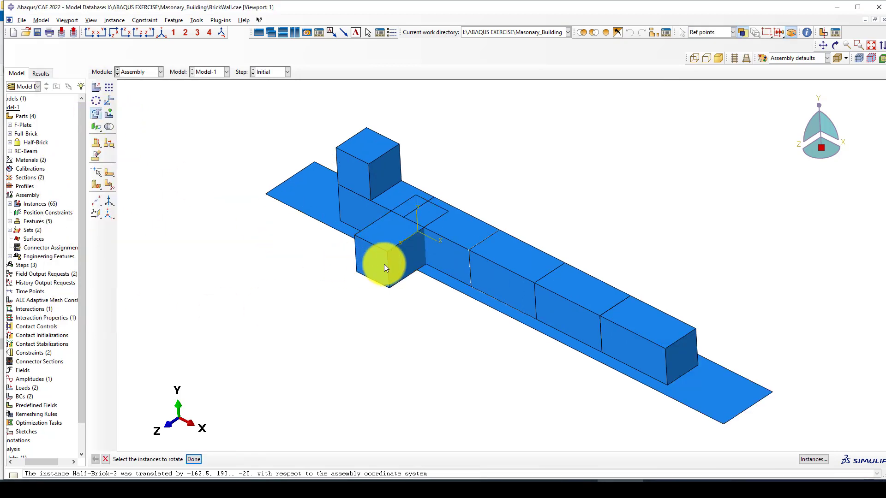
{"action": "middle_click", "coordinate": [355, 253]}
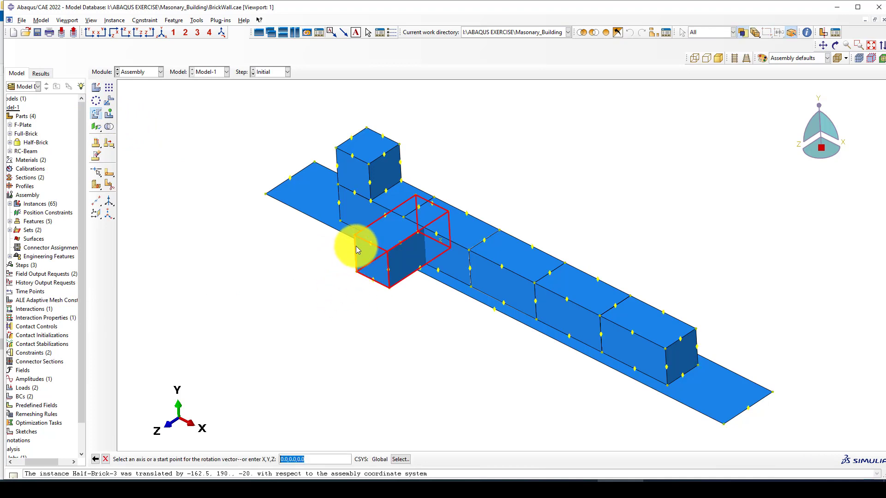
{"action": "middle_click", "coordinate": [355, 254]}
{"action": "middle_click", "coordinate": [333, 261]}
{"action": "middle_click", "coordinate": [294, 274]}
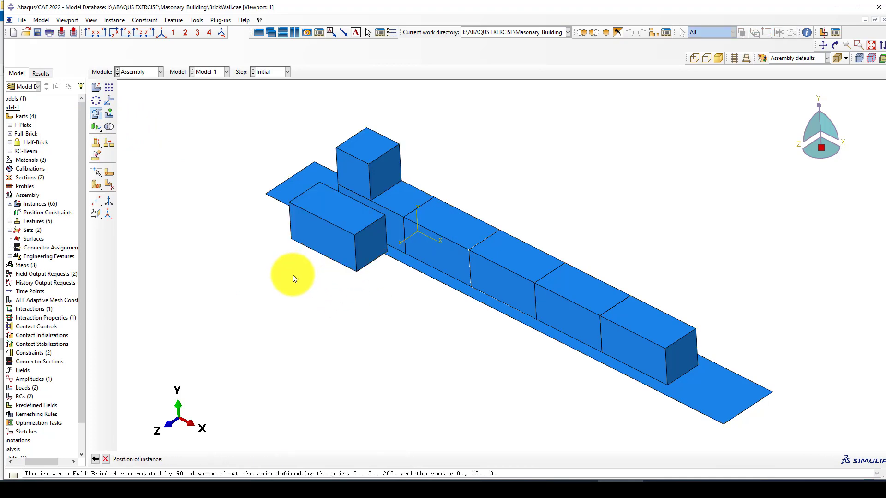
- Translate the rotated Full-Brick onto the second course, matching its lower front negative-X corner to the Half-Brick's lower front positive-X corner
{"action": "left_click", "coordinate": [110, 105]}
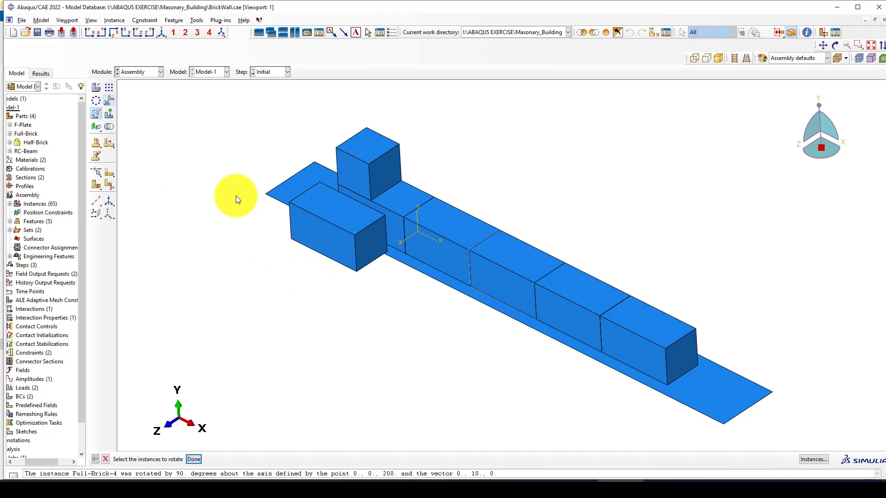
{"action": "left_click", "coordinate": [350, 258]}
{"action": "middle_click", "coordinate": [313, 272]}
{"action": "left_click", "coordinate": [290, 239]}
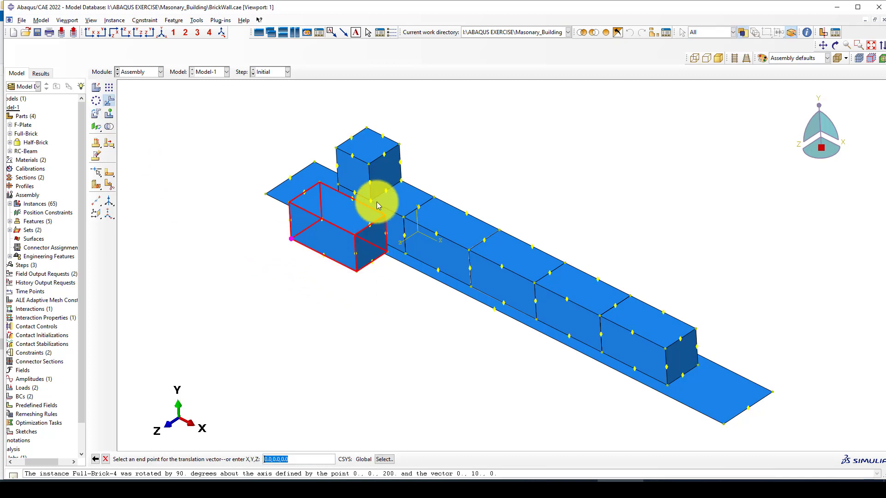
{"action": "left_click", "coordinate": [372, 202]}
{"action": "middle_click", "coordinate": [286, 239]}
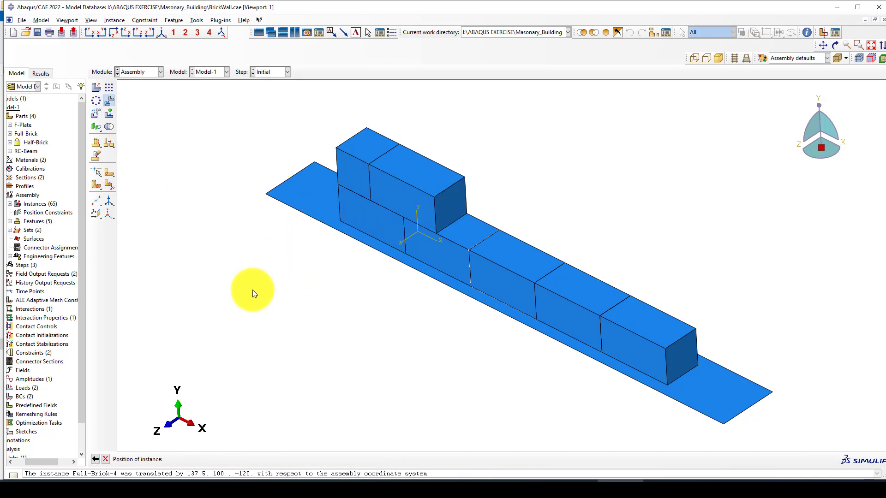
{"action": "scroll", "coordinate": [253, 290], "scroll_direction": "down", "scroll_amount": 2}
{"action": "left_click", "coordinate": [108, 88]}
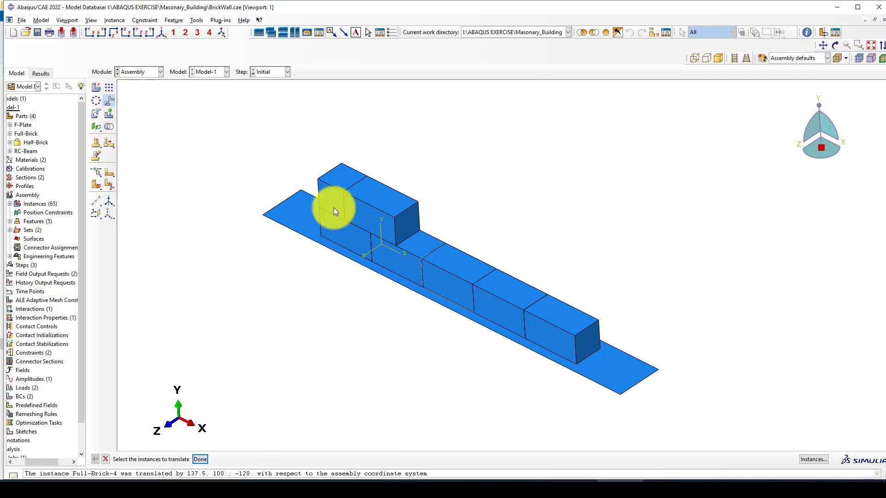
{"action": "left_click", "coordinate": [359, 191]}
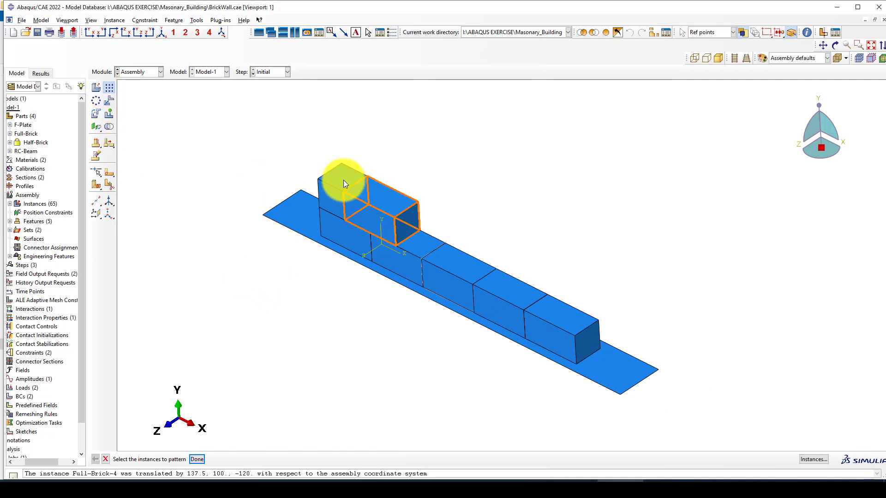
{"action": "middle_click", "coordinate": [244, 231]}
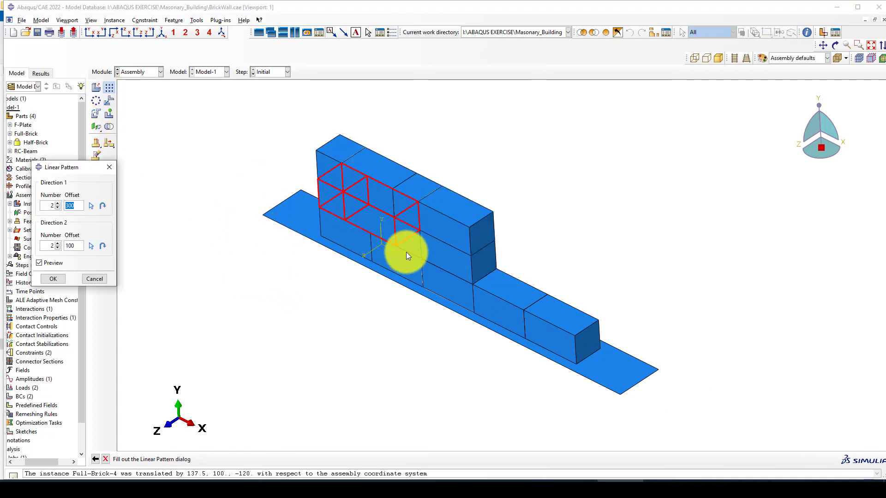
{"action": "left_click", "coordinate": [93, 278]}
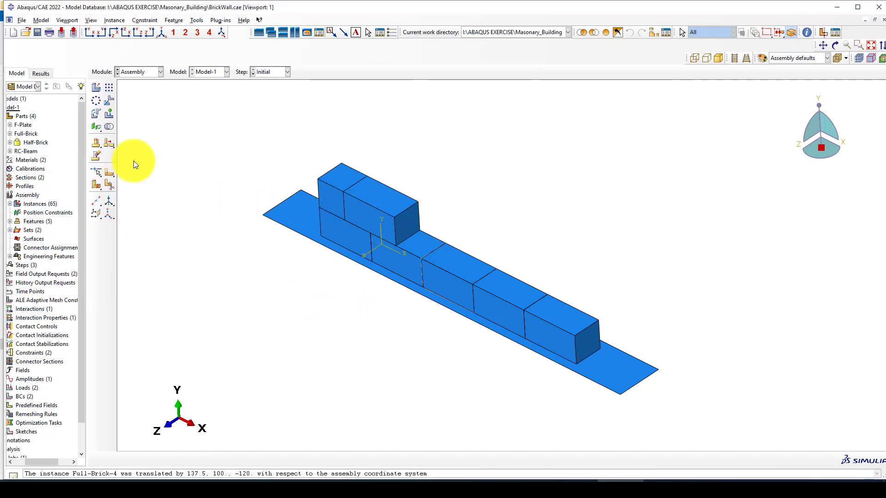
- Linearly pattern only the second-course Full-Brick along X with 5 bricks at offset 200 and 1 in Direction 2
{"action": "left_click", "coordinate": [109, 87]}
{"action": "left_click", "coordinate": [386, 220]}
{"action": "middle_click", "coordinate": [209, 310]}
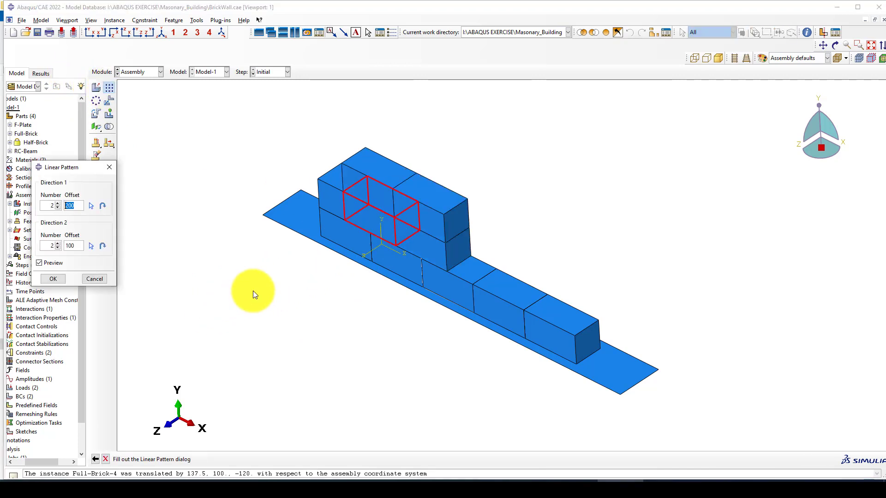
{"action": "left_click", "coordinate": [57, 203]}
{"action": "left_click", "coordinate": [55, 203]}
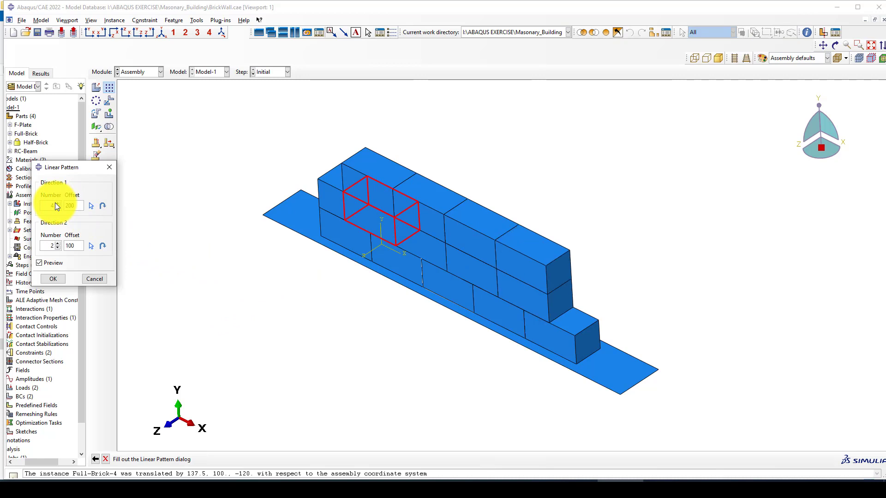
{"action": "left_click", "coordinate": [54, 204]}
{"action": "left_click", "coordinate": [57, 244]}
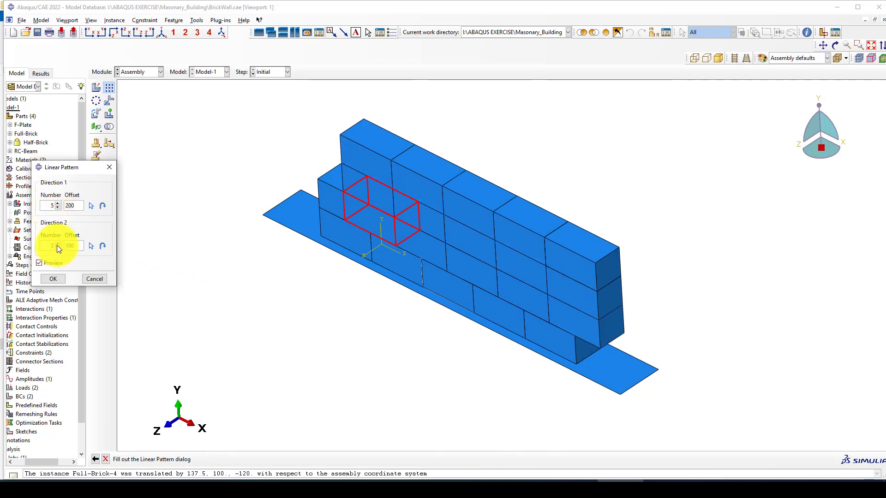
{"action": "left_click", "coordinate": [57, 248]}
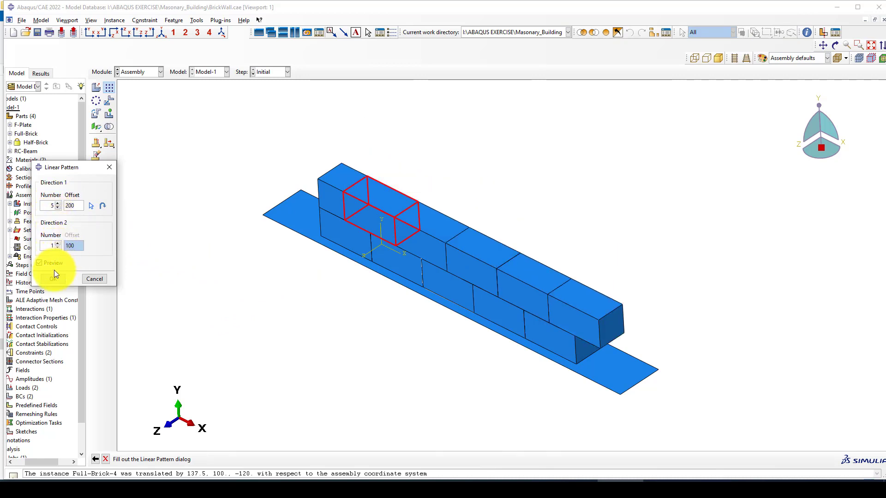
{"action": "left_click", "coordinate": [54, 279]}
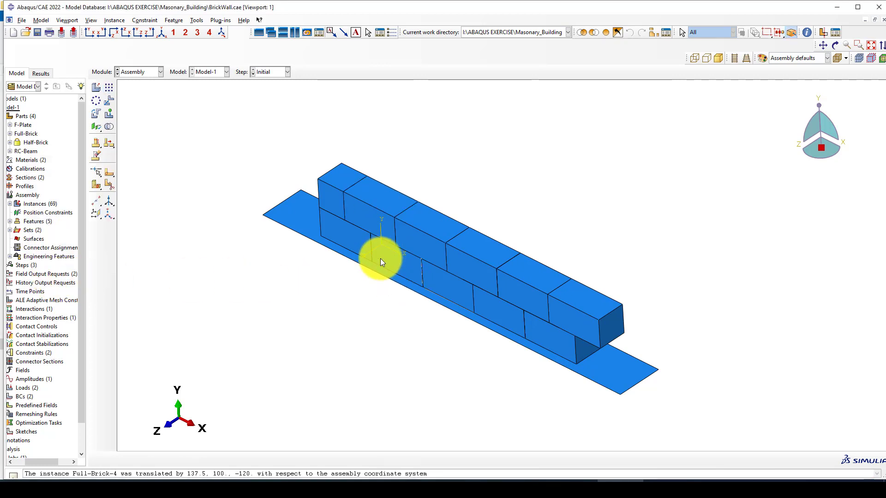
- Delete the overhanging Full-Brick instance at the positive-X end of the second course
{"action": "left_click", "coordinate": [96, 155]}
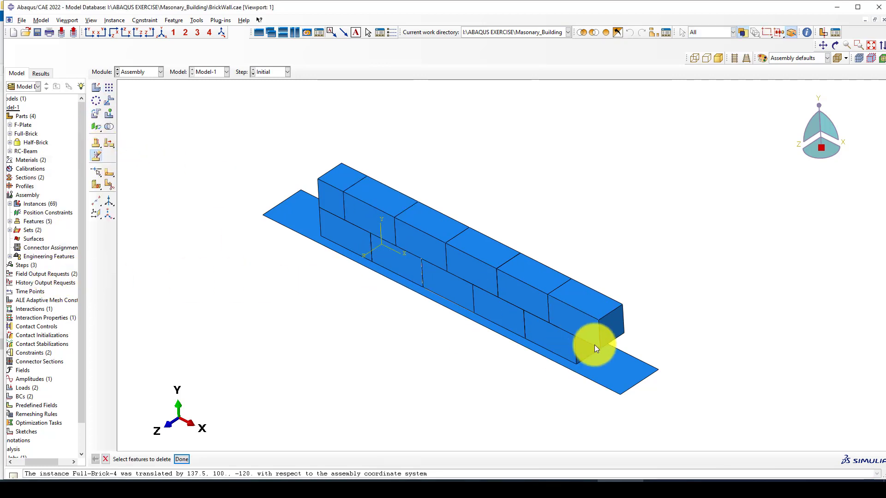
{"action": "left_click", "coordinate": [593, 344]}
{"action": "middle_click", "coordinate": [400, 372]}
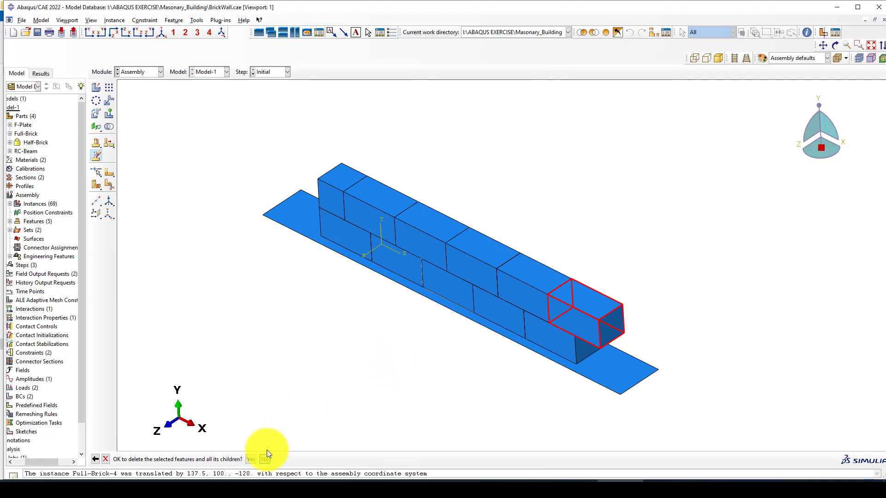
{"action": "left_click", "coordinate": [251, 458]}
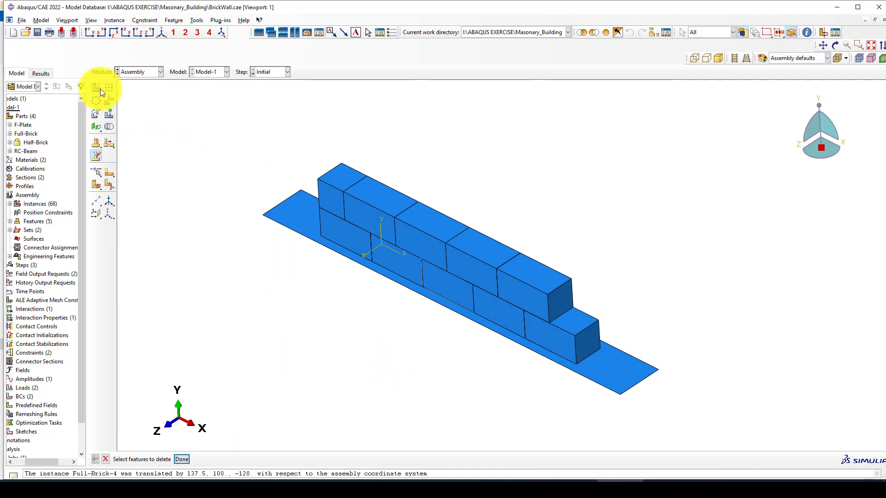
- Linearly pattern the second-course Half-Brick upward with 1 in Direction 1 and 2 in Direction 2 at offset 100
{"action": "left_click", "coordinate": [109, 88]}
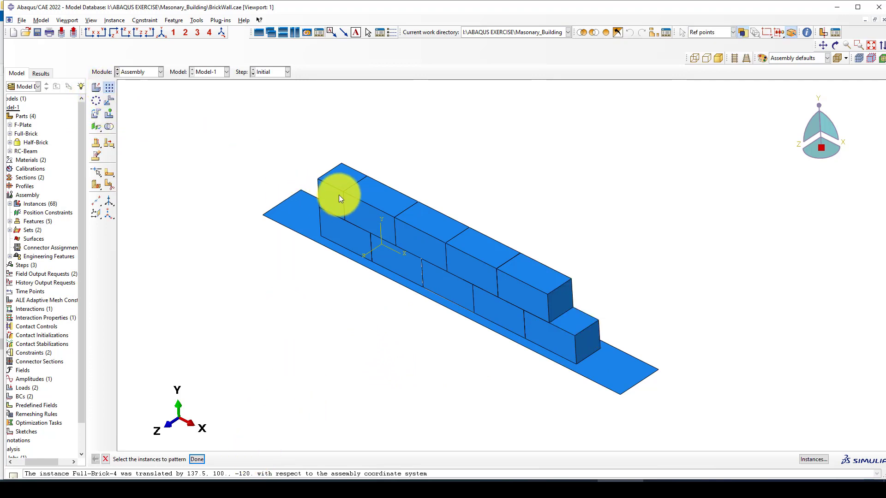
{"action": "left_click", "coordinate": [339, 195]}
{"action": "middle_click", "coordinate": [171, 222]}
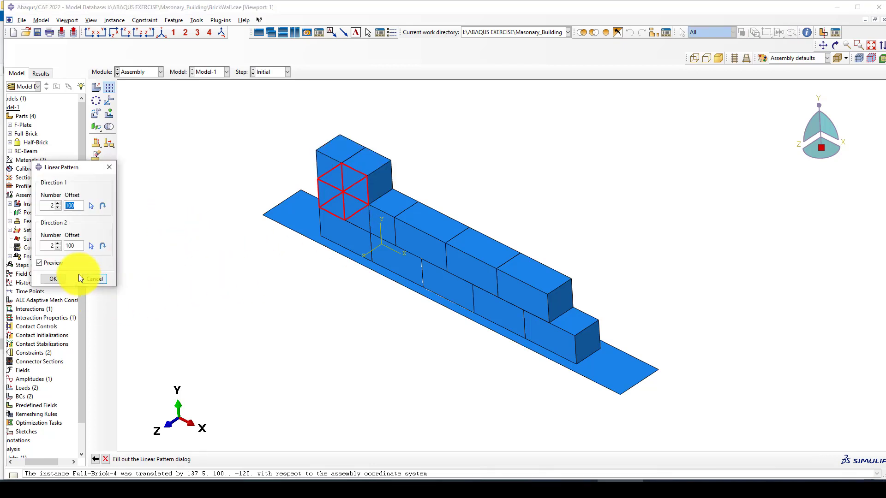
{"action": "left_click", "coordinate": [58, 248]}
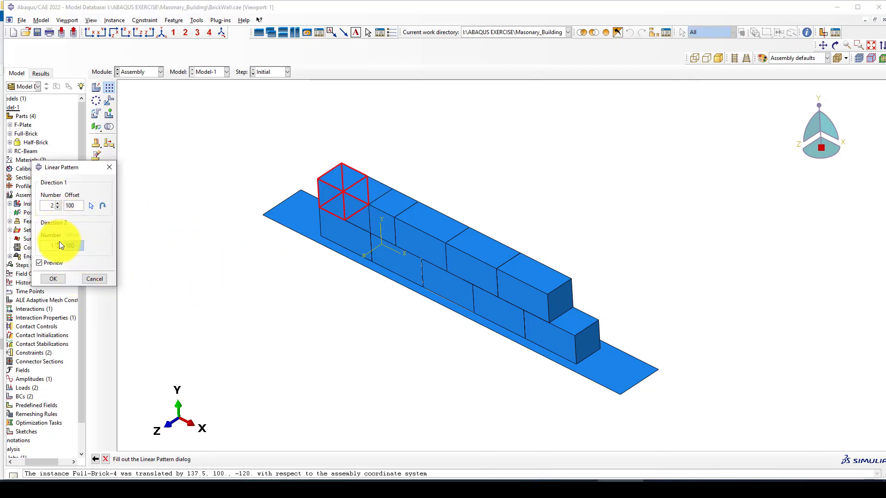
{"action": "left_click", "coordinate": [58, 243]}
{"action": "left_click", "coordinate": [57, 207]}
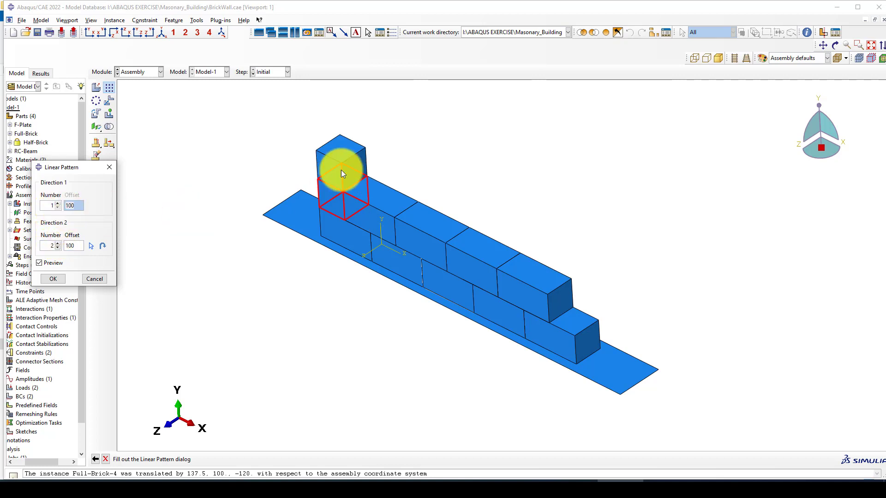
{"action": "left_click", "coordinate": [65, 279]}
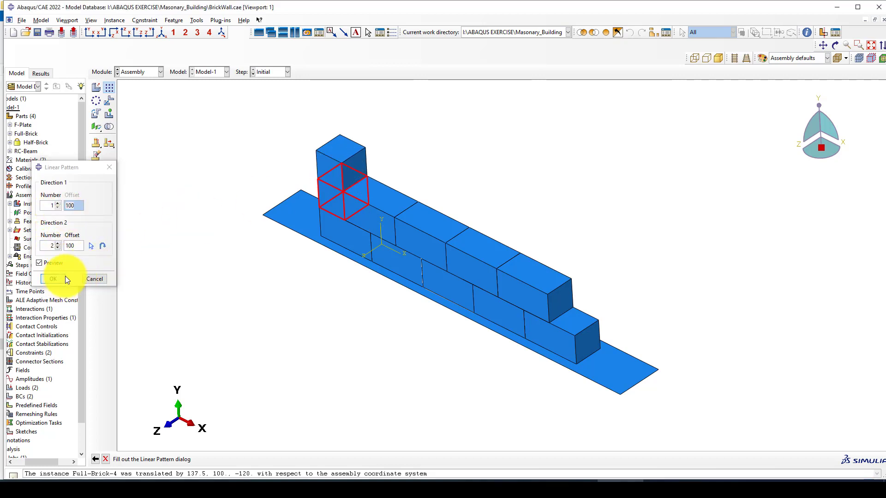
- Translate the Half-Brick copy into the second course's open end, matching its lower front positive-X corner to the last first-course brick's upper front positive-X corner
{"action": "left_click", "coordinate": [108, 102]}
{"action": "left_click", "coordinate": [325, 159]}
{"action": "middle_click", "coordinate": [212, 220]}
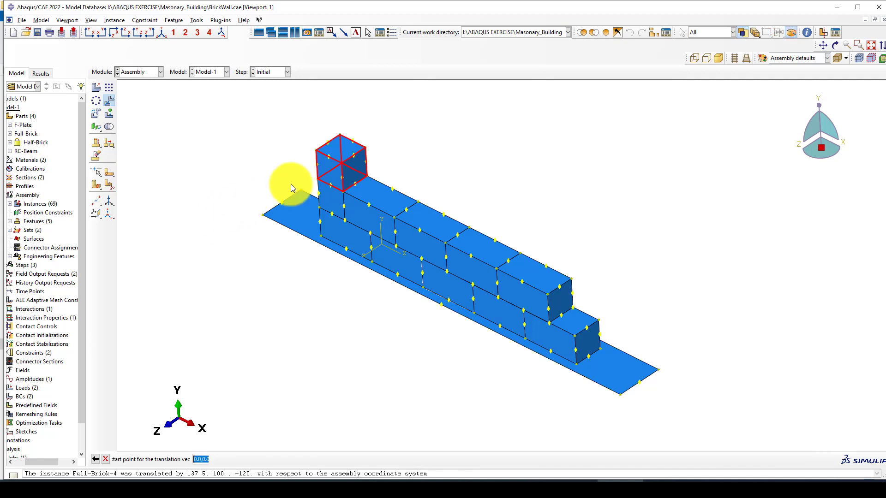
{"action": "left_click", "coordinate": [343, 191]}
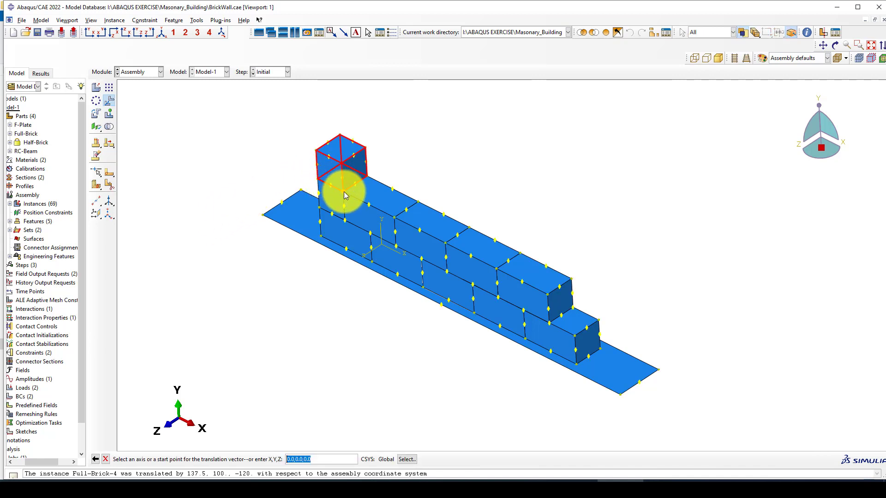
{"action": "left_click", "coordinate": [578, 341]}
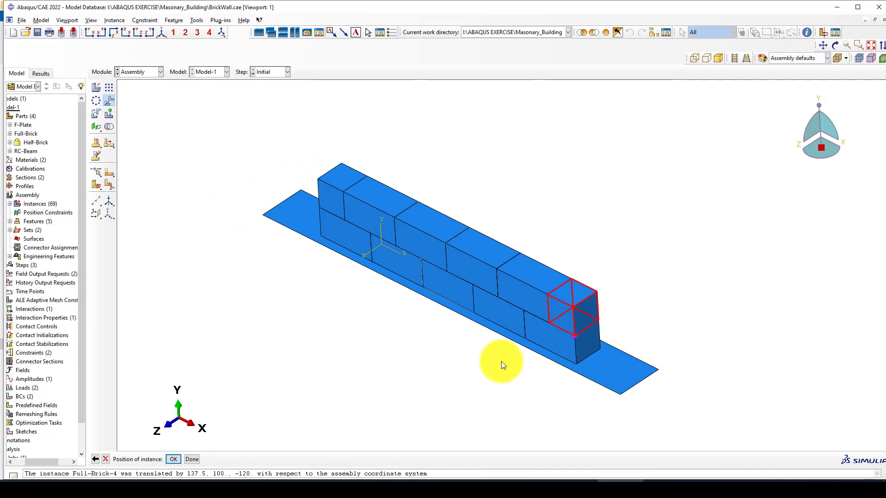
{"action": "scroll", "coordinate": [397, 325], "scroll_direction": "up", "scroll_amount": 1}
{"action": "scroll", "coordinate": [516, 389], "scroll_direction": "down", "scroll_amount": 3}
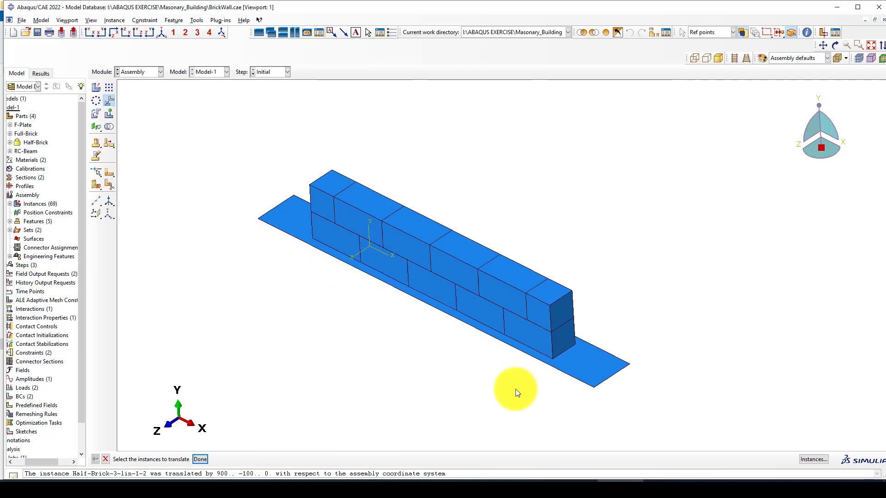
- Linearly pattern all bricks of both courses upward with 1 in Direction 1 and 6 in Direction 2 at offset 200
{"action": "left_click", "coordinate": [109, 87]}
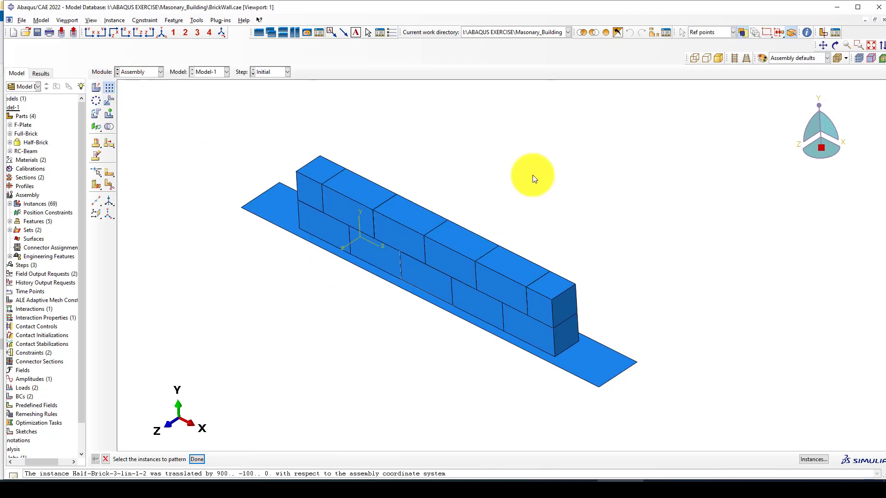
{"action": "left_click", "coordinate": [92, 31]}
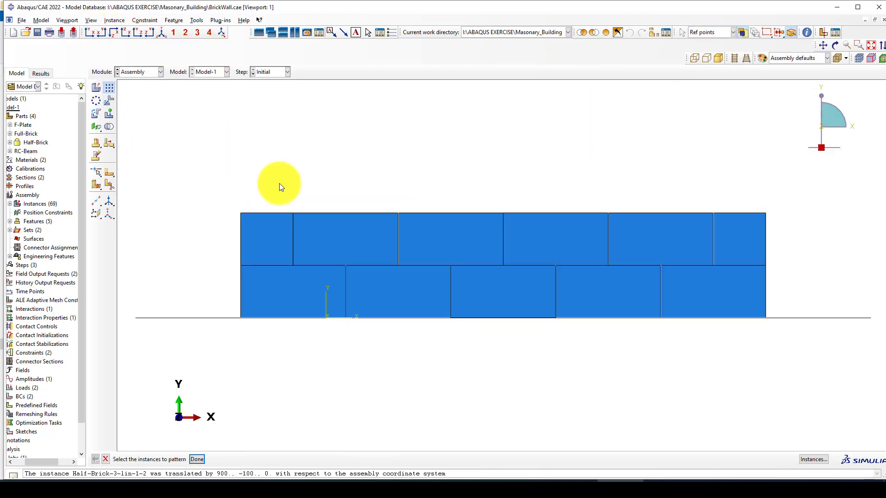
{"action": "scroll", "coordinate": [367, 240], "scroll_direction": "up", "scroll_amount": 2}
{"action": "left_click_drag", "start_coordinate": [714, 220], "coordinate": [265, 300]}
{"action": "middle_click", "coordinate": [276, 341]}
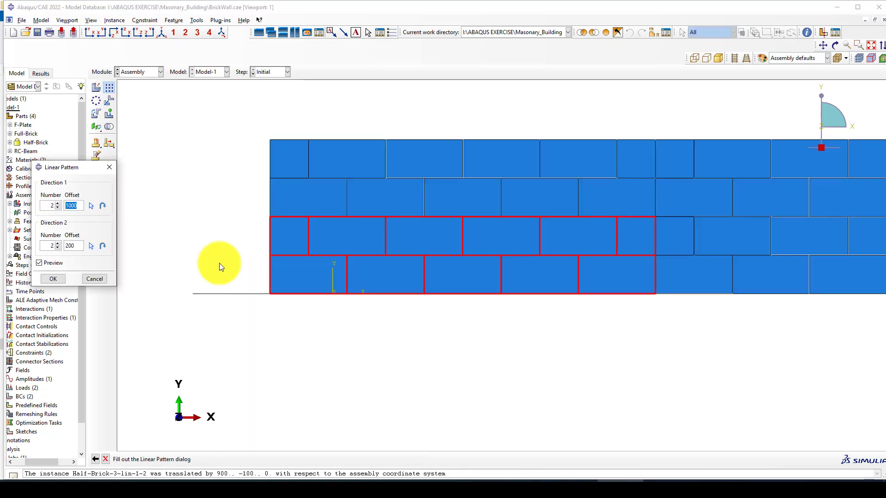
{"action": "left_click", "coordinate": [162, 33]}
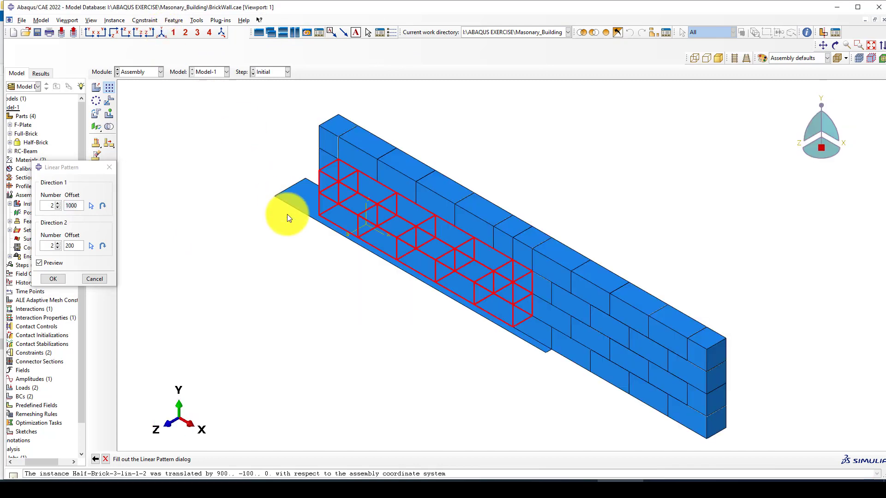
{"action": "left_click", "coordinate": [57, 248]}
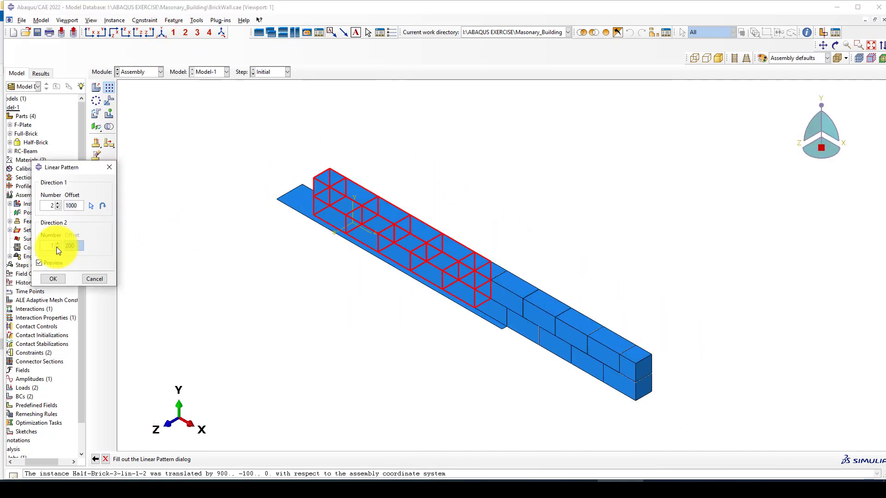
{"action": "left_click", "coordinate": [58, 208]}
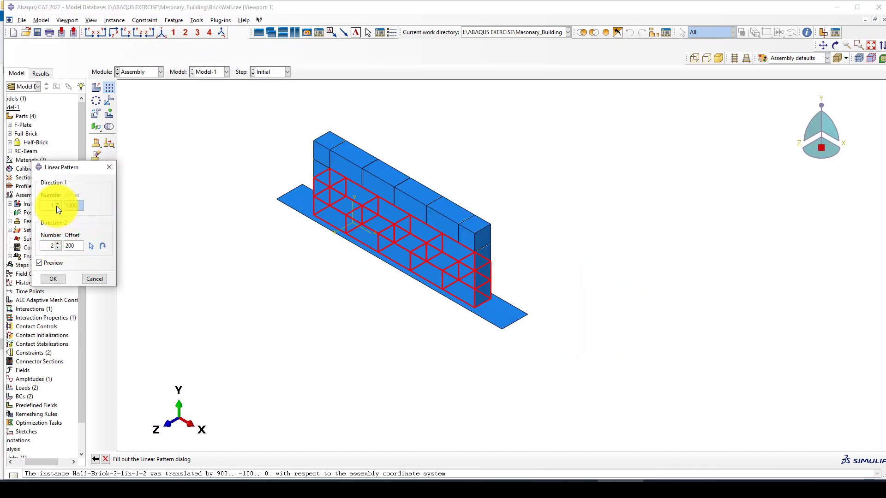
{"action": "left_click", "coordinate": [58, 244]}
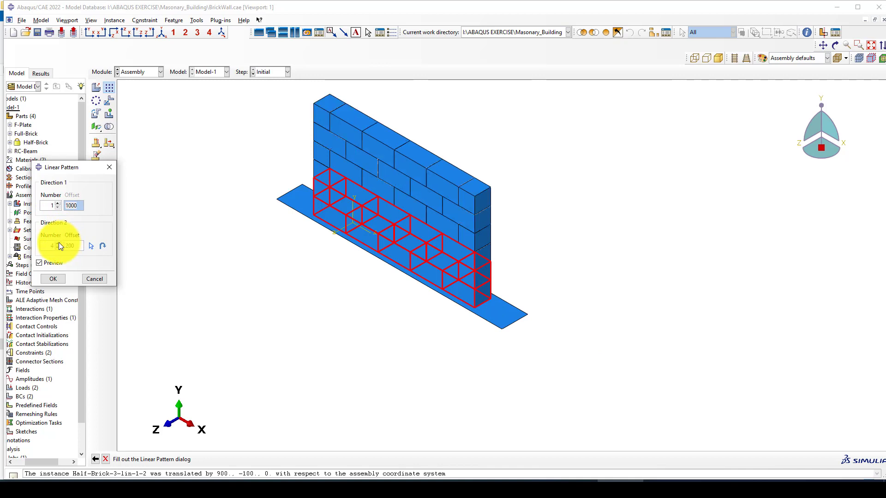
{"action": "left_click", "coordinate": [57, 244]}
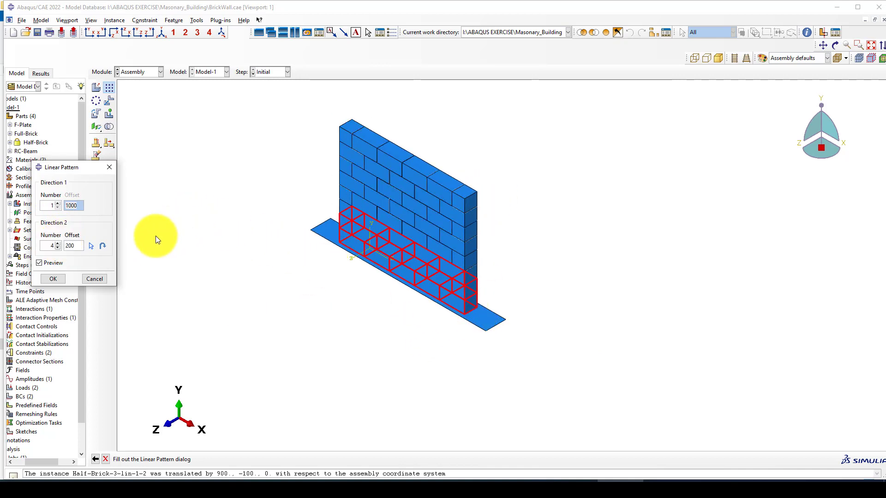
{"action": "left_click", "coordinate": [58, 243]}
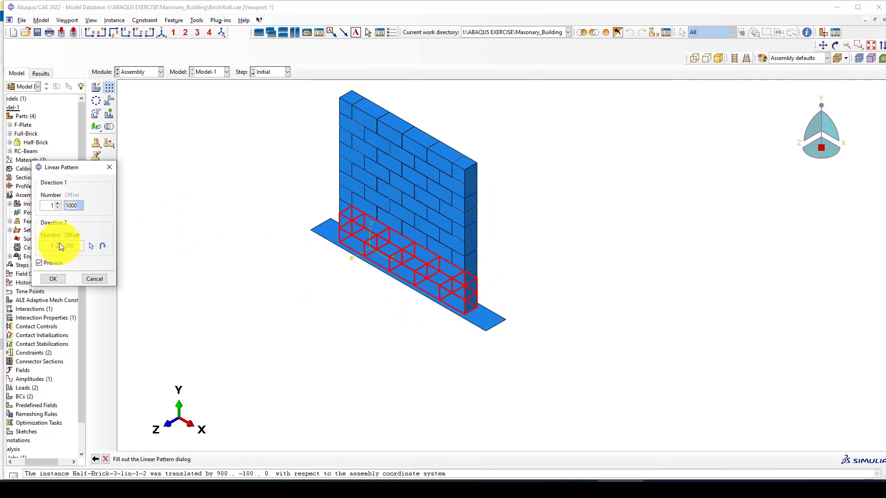
{"action": "left_click", "coordinate": [57, 244]}
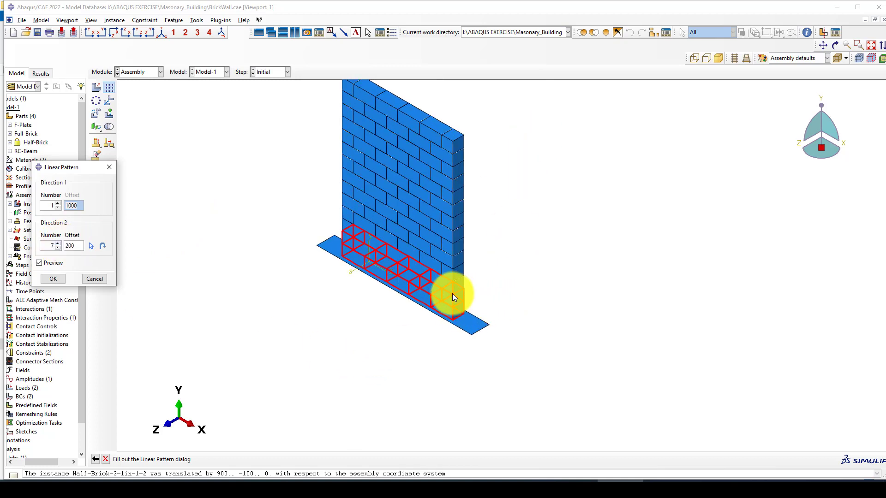
{"action": "scroll", "coordinate": [454, 295], "scroll_direction": "up", "scroll_amount": 1}
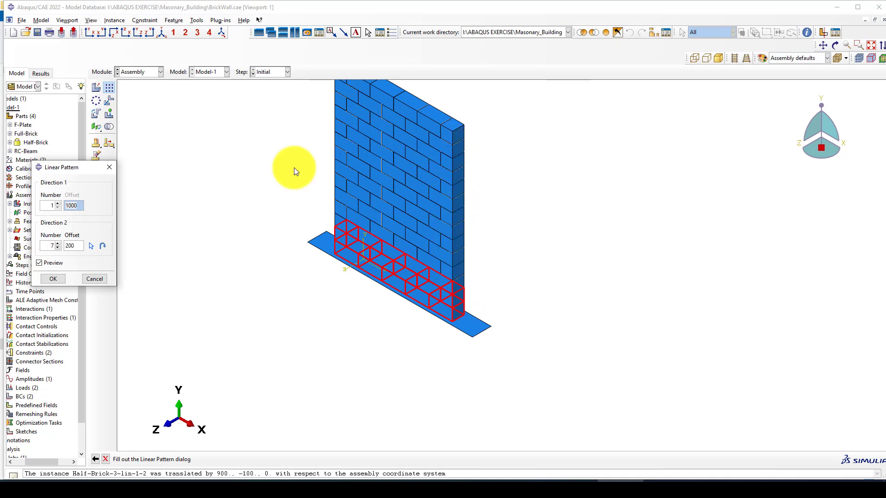
{"action": "left_click", "coordinate": [58, 247]}
{"action": "left_click", "coordinate": [52, 277]}
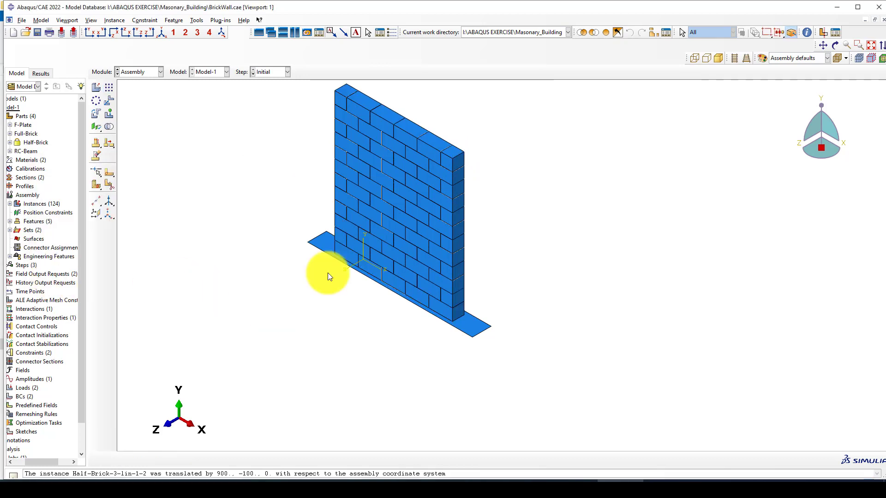
- Create a dependent assembly instance of the RC-Beam part
{"action": "scroll", "coordinate": [429, 235], "scroll_direction": "down", "scroll_amount": 2}
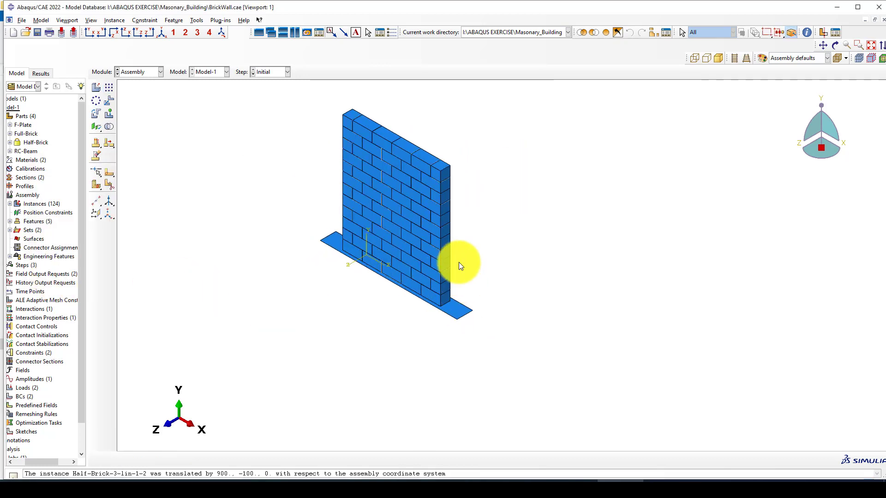
{"action": "left_click", "coordinate": [95, 88]}
{"action": "left_click", "coordinate": [60, 153]}
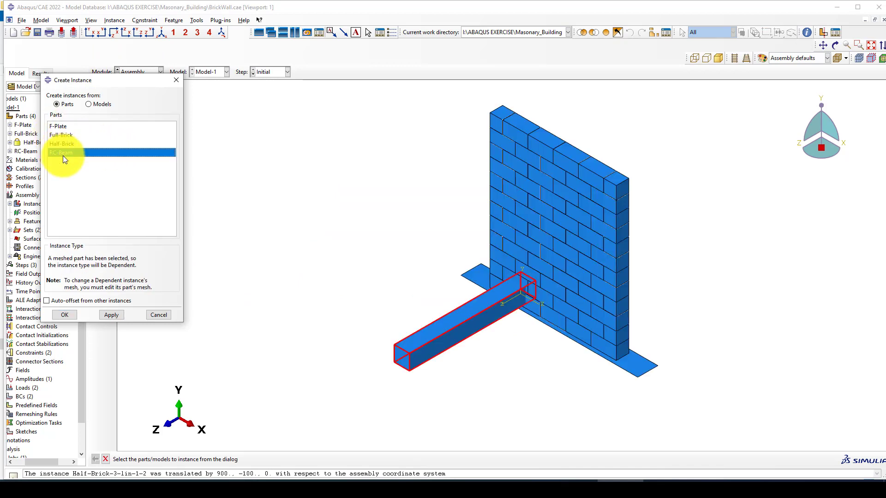
{"action": "left_click", "coordinate": [67, 315]}
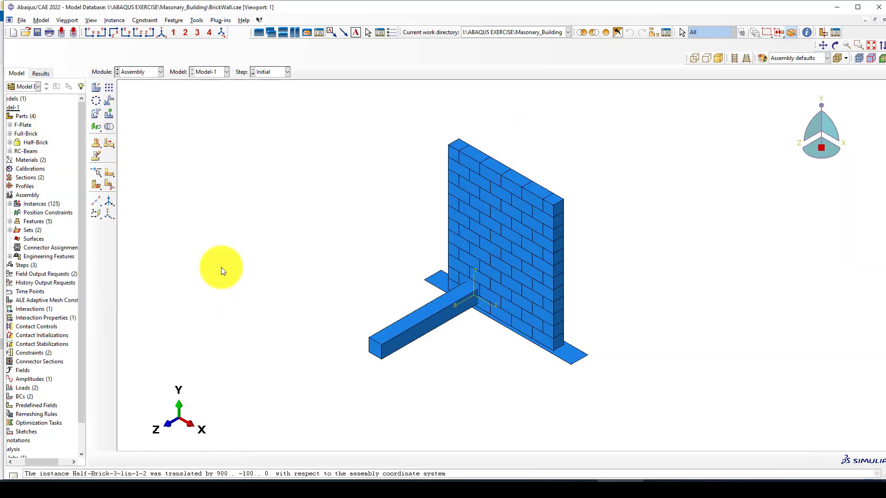
- Rotate the RC-Beam instance 90 degrees about the vertical edge at the negative-X side of its positive-Z end
{"action": "left_click", "coordinate": [109, 100]}
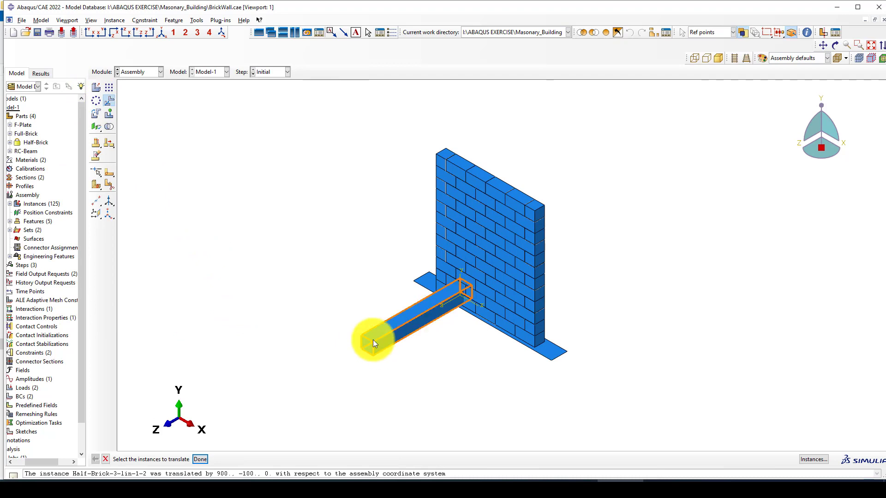
{"action": "left_click", "coordinate": [96, 114]}
{"action": "left_click", "coordinate": [386, 337]}
{"action": "scroll", "coordinate": [384, 339], "scroll_direction": "down", "scroll_amount": 5}
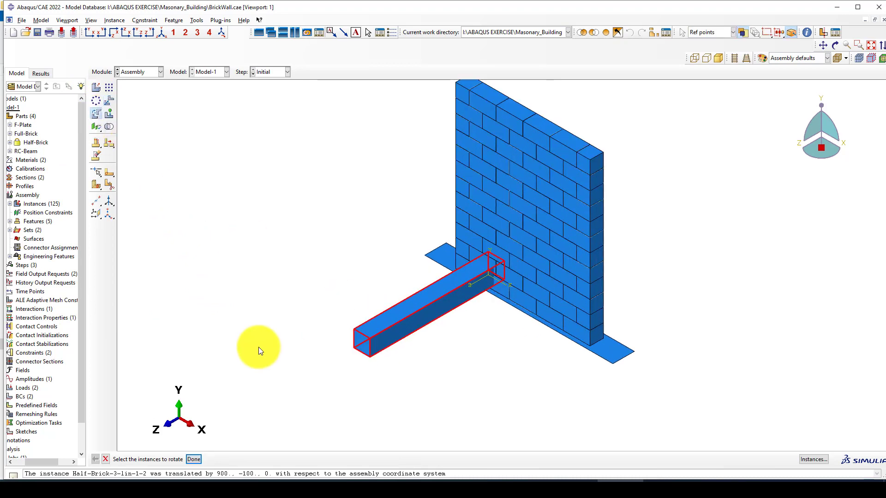
{"action": "middle_click", "coordinate": [234, 323]}
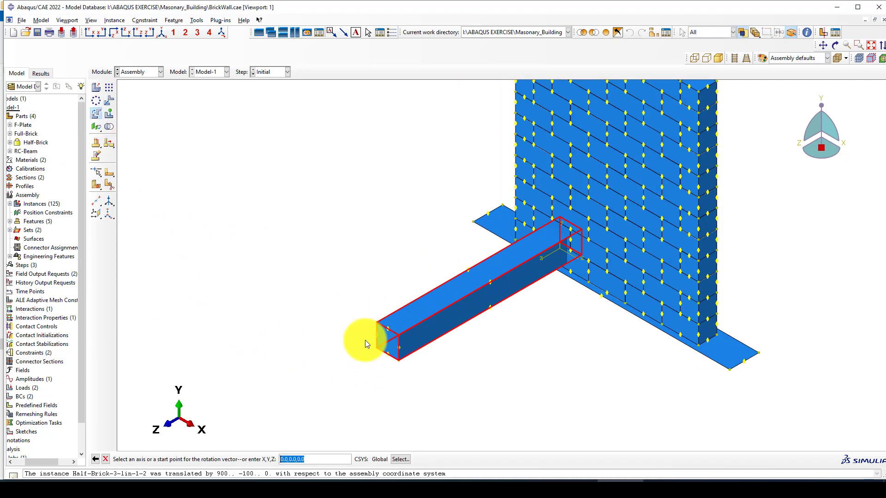
{"action": "middle_click", "coordinate": [318, 317]}
{"action": "middle_click", "coordinate": [316, 315]}
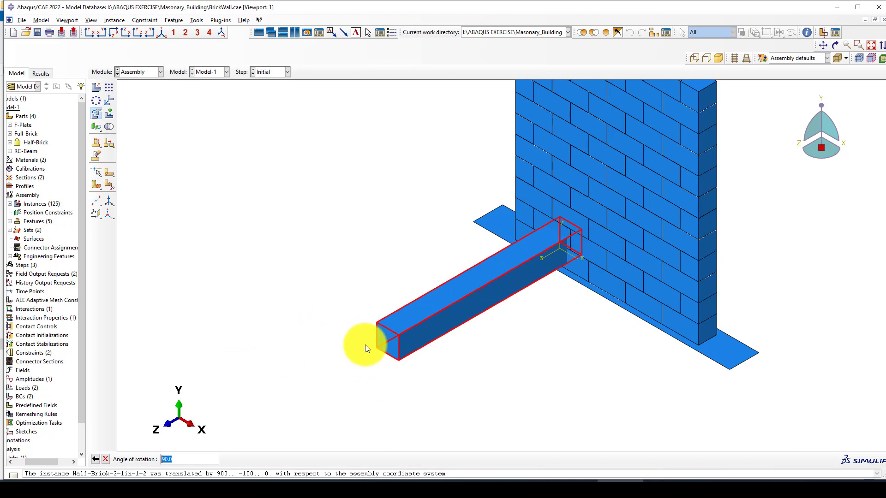
{"action": "left_click", "coordinate": [96, 459]}
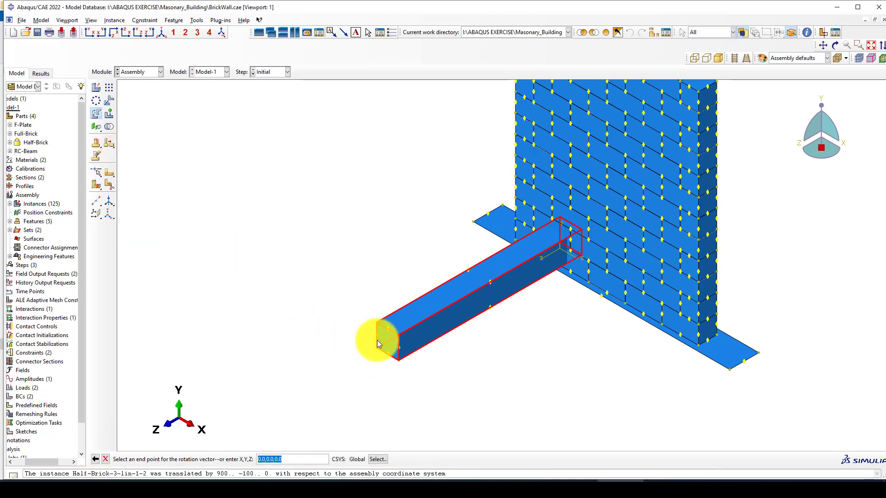
{"action": "scroll", "coordinate": [377, 344], "scroll_direction": "up", "scroll_amount": 2}
{"action": "left_click", "coordinate": [95, 459]}
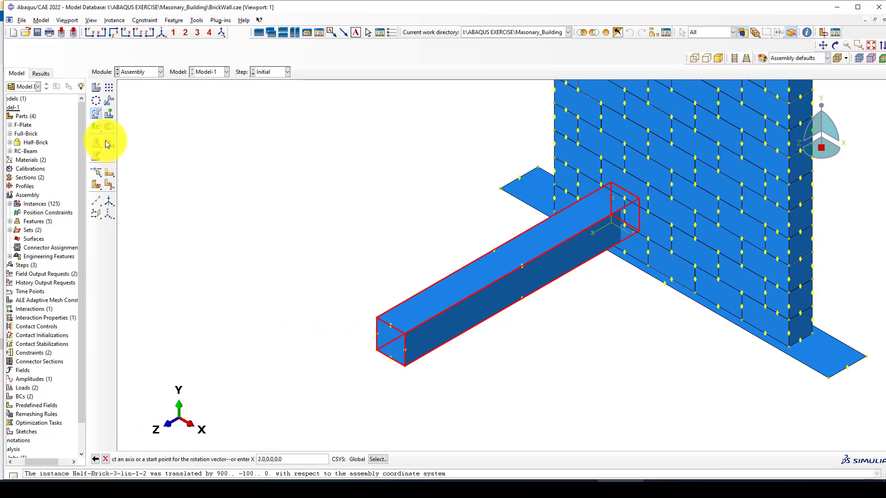
{"action": "left_click", "coordinate": [377, 323]}
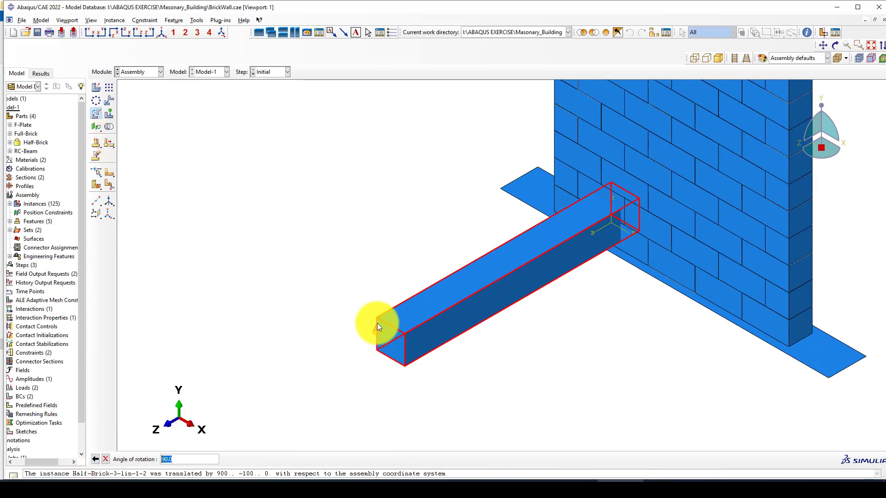
{"action": "middle_click", "coordinate": [272, 279]}
{"action": "middle_click", "coordinate": [275, 278]}
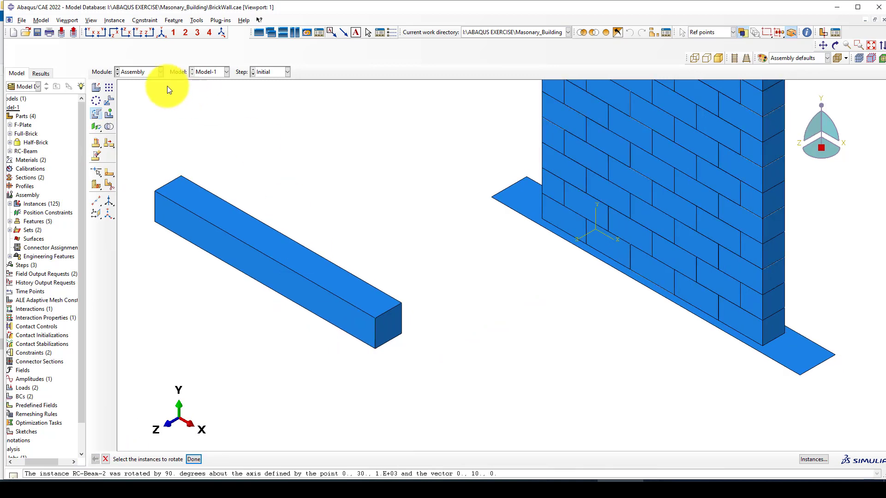
- Try to translate the RC-Beam onto the wall, matching the bottom edge midpoint of its positive-X end to the wall's upper edge midpoint there
{"action": "left_click", "coordinate": [109, 101]}
{"action": "left_click", "coordinate": [317, 283]}
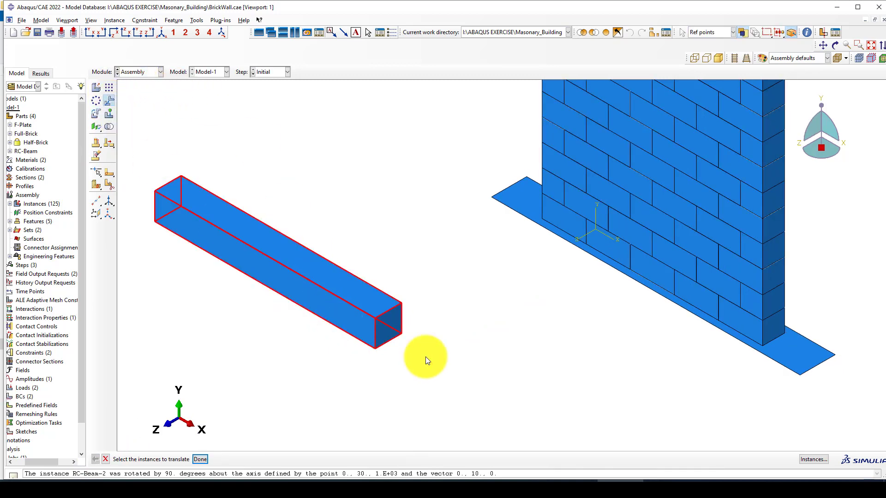
{"action": "middle_click", "coordinate": [400, 341]}
{"action": "left_click", "coordinate": [389, 341]}
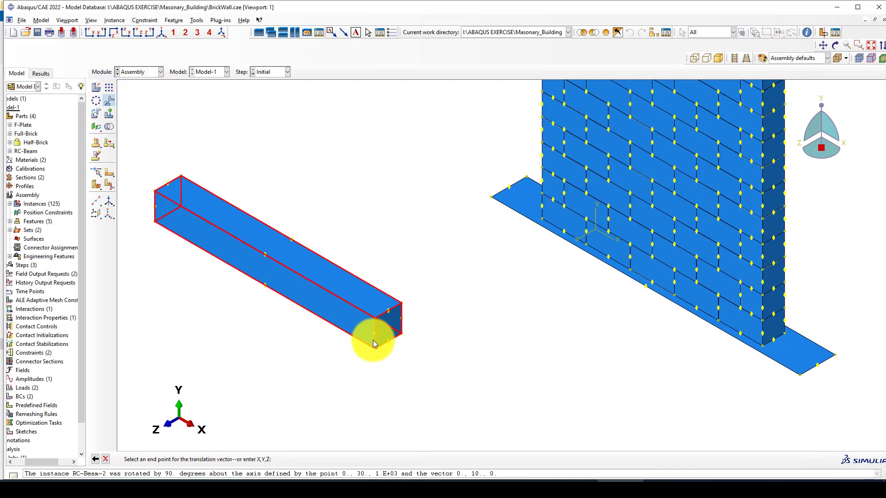
{"action": "scroll", "coordinate": [369, 339], "scroll_direction": "down", "scroll_amount": 5}
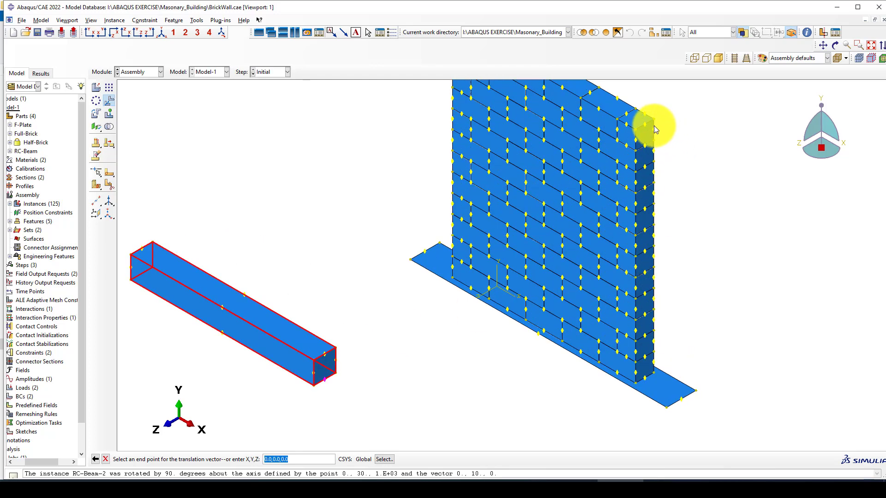
{"action": "left_click", "coordinate": [644, 125]}
{"action": "left_click_drag", "start_coordinate": [348, 228], "coordinate": [330, 312], "text": "ctrl+alt"}
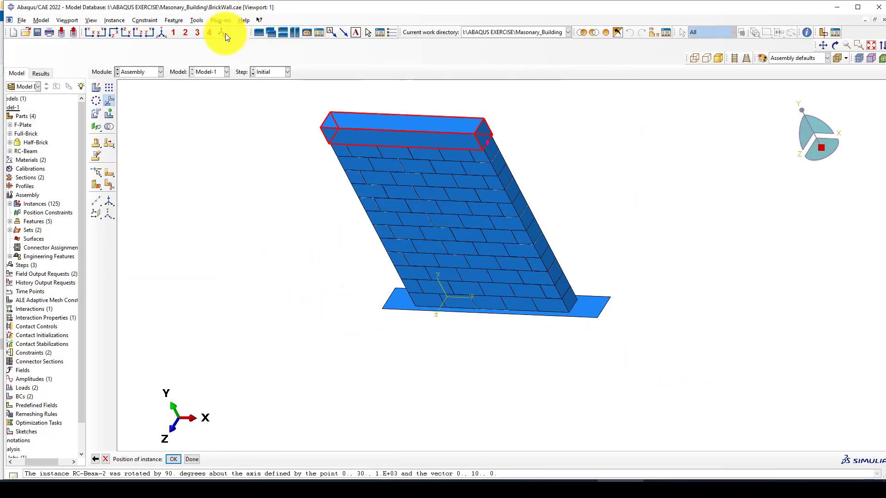
{"action": "left_click", "coordinate": [161, 34]}
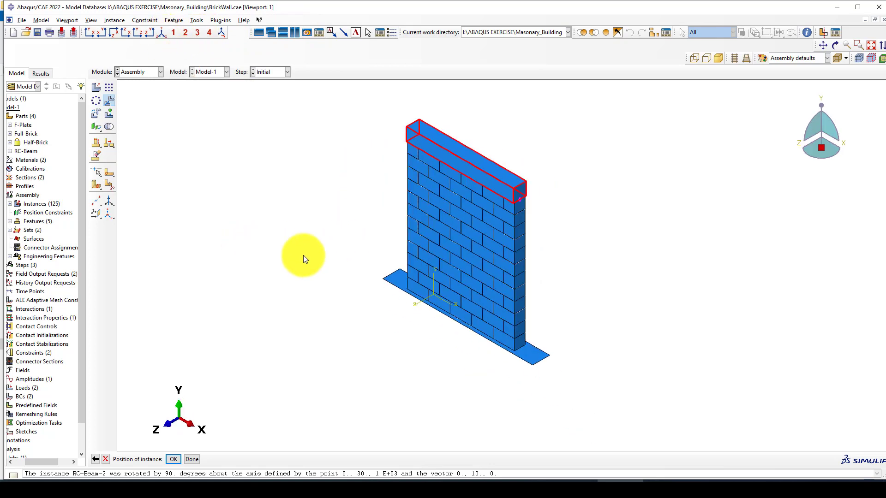
{"action": "left_click", "coordinate": [152, 73]}
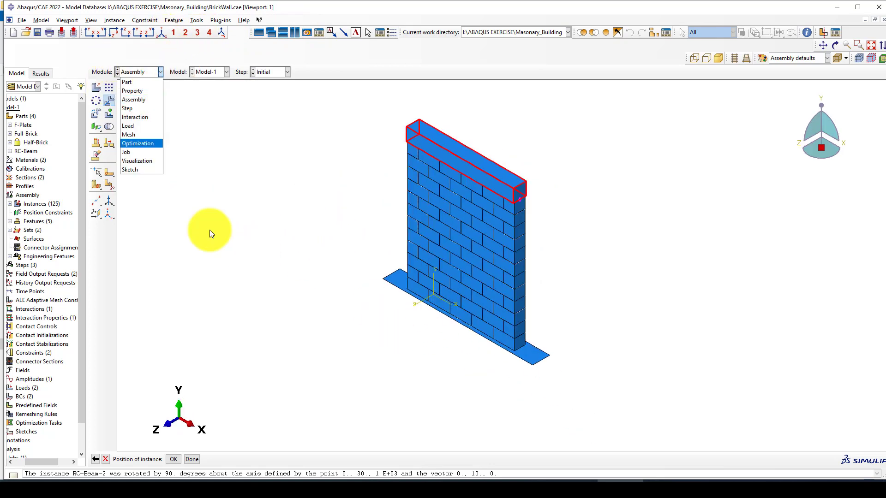
{"action": "left_click", "coordinate": [301, 234]}
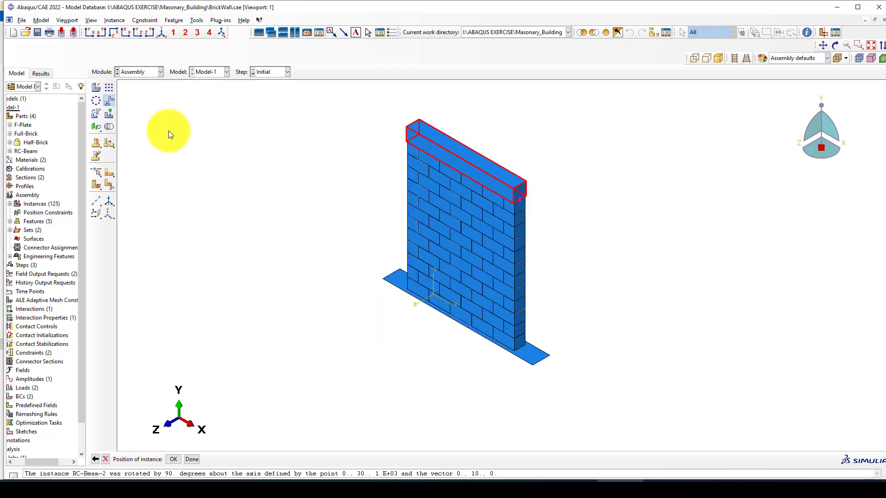
{"action": "left_click", "coordinate": [134, 72]}
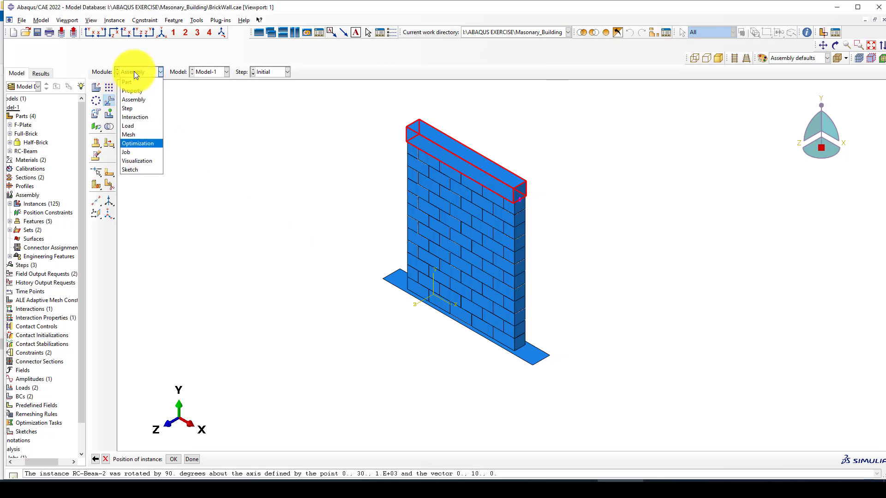
{"action": "left_click", "coordinate": [137, 109]}
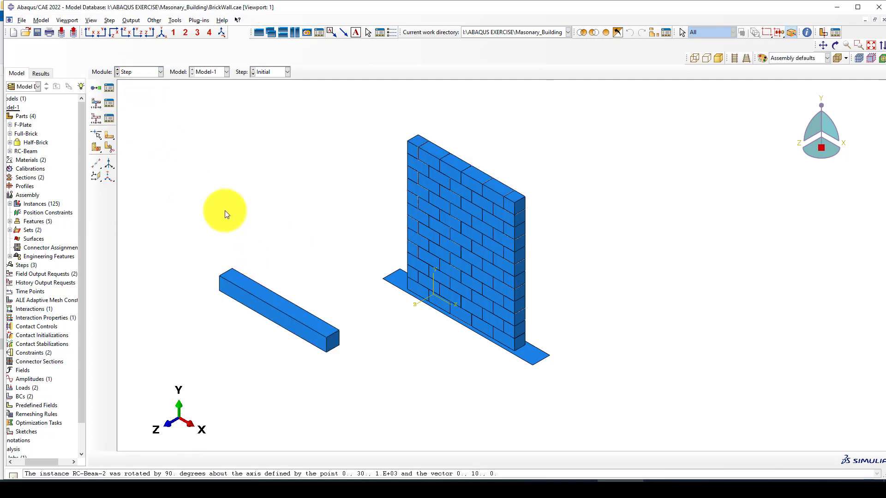
{"action": "left_click", "coordinate": [138, 77]}
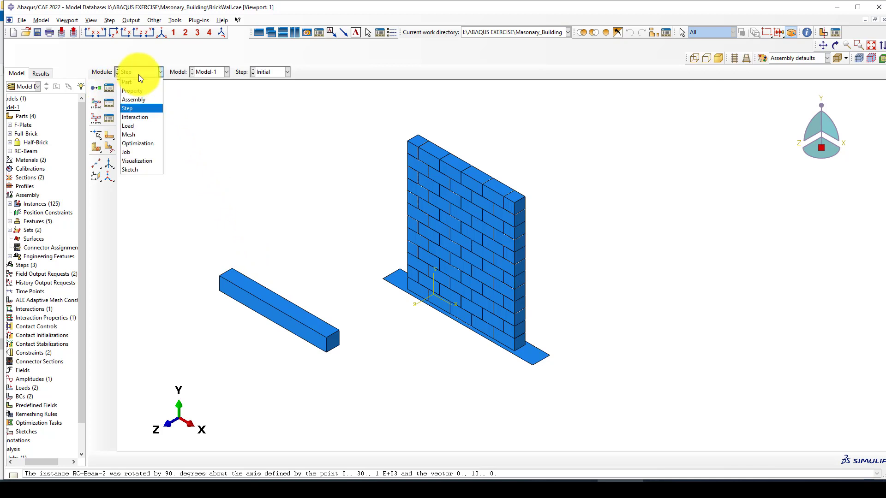
{"action": "left_click", "coordinate": [280, 199]}
{"action": "scroll", "coordinate": [316, 222], "scroll_direction": "up", "scroll_amount": 2}
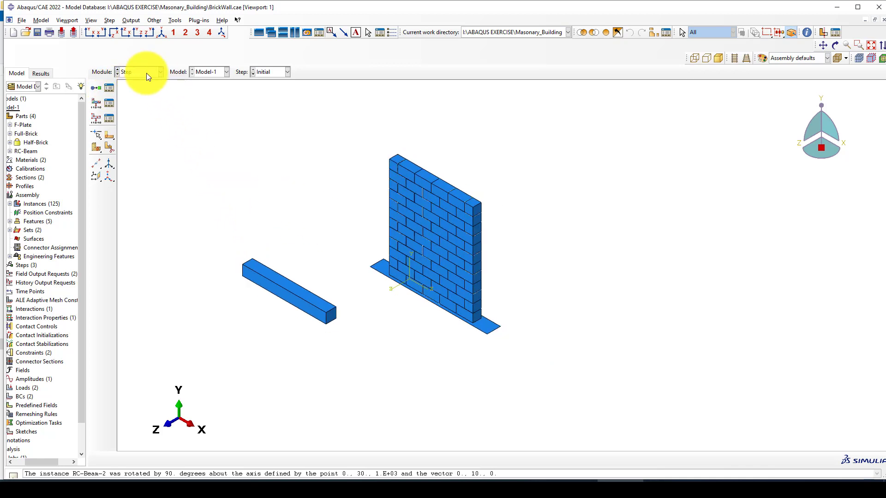
{"action": "left_click", "coordinate": [145, 73]}
{"action": "left_click", "coordinate": [137, 100]}
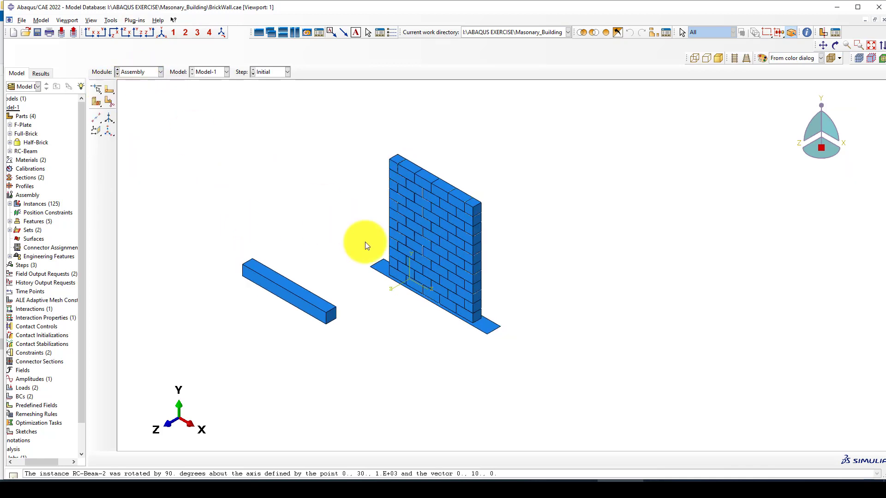
- Delete all visible assembly features together with their children, including the brick wall, base plate and separate RC-Beam
{"action": "scroll", "coordinate": [323, 235], "scroll_direction": "up", "scroll_amount": 2}
{"action": "left_click", "coordinate": [96, 155]}
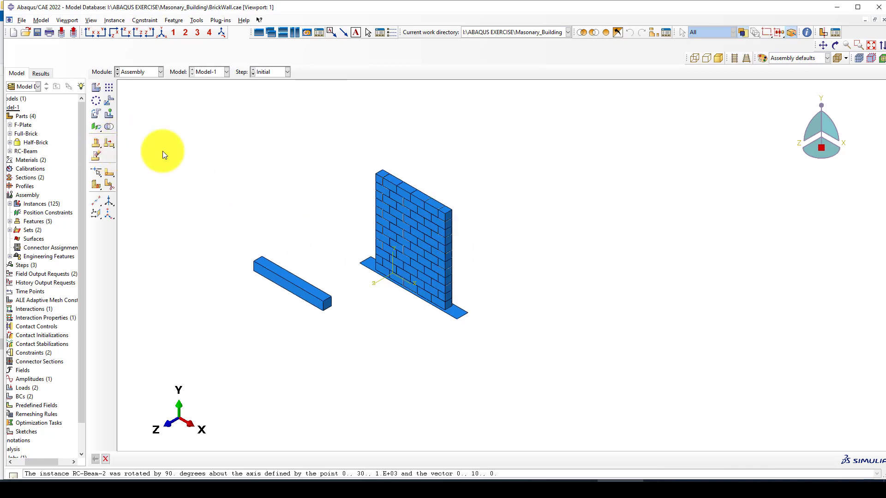
{"action": "left_click_drag", "start_coordinate": [222, 122], "coordinate": [566, 369]}
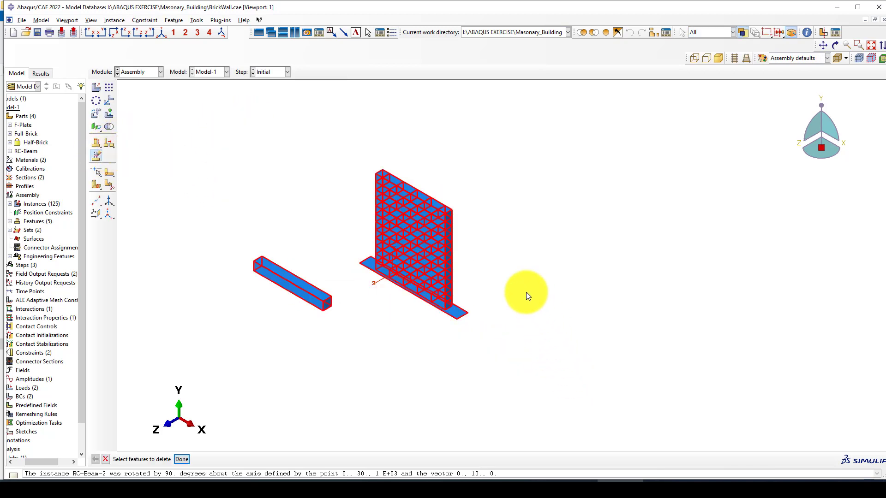
{"action": "middle_click", "coordinate": [525, 291]}
{"action": "left_click", "coordinate": [251, 458]}
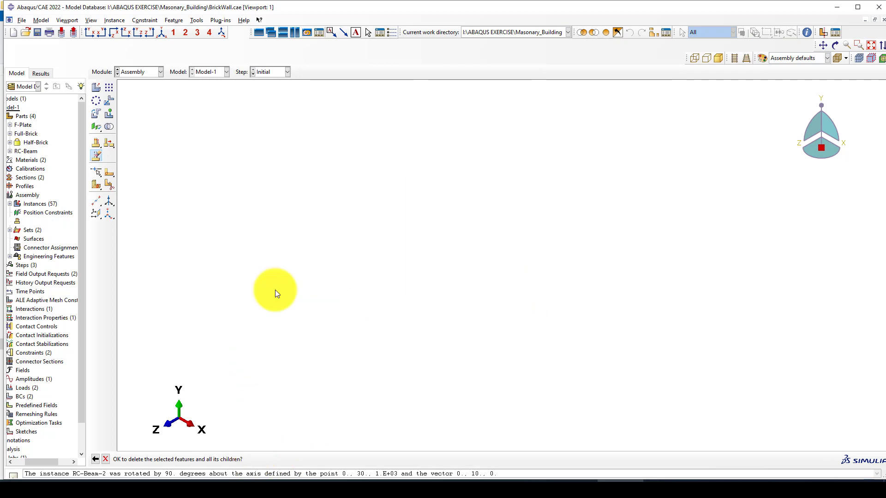
- Delete the suppressed brick and RC-Beam instances nested under the first Full-Brick entry in the assembly's instances
{"action": "left_click", "coordinate": [9, 203]}
{"action": "scroll", "coordinate": [40, 219], "scroll_direction": "up", "scroll_amount": 3}
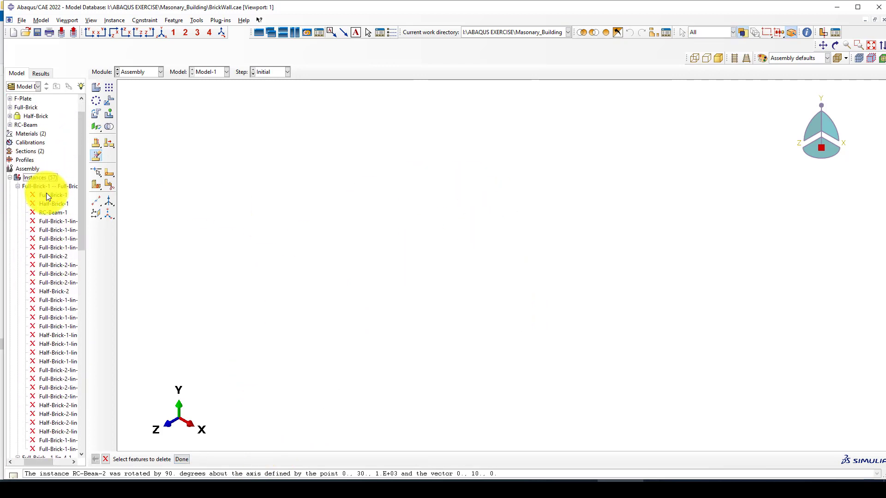
{"action": "left_click_drag", "start_coordinate": [46, 194], "coordinate": [43, 448]}
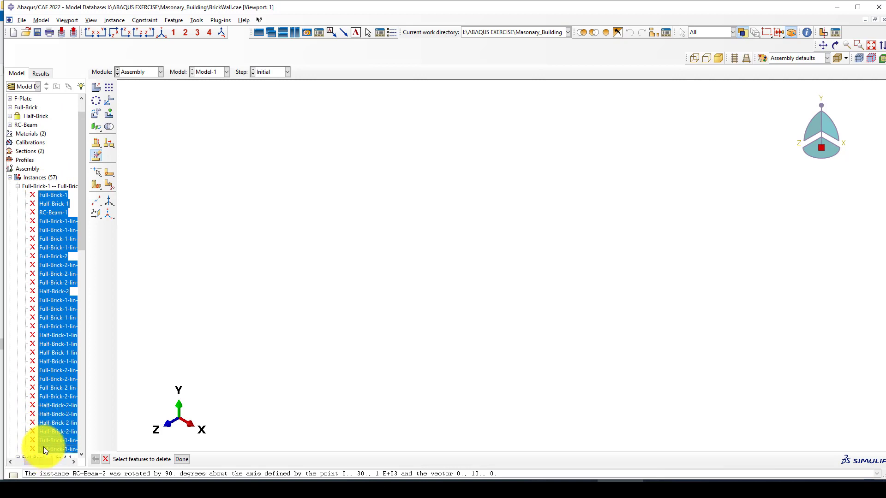
{"action": "right_click", "coordinate": [39, 357]}
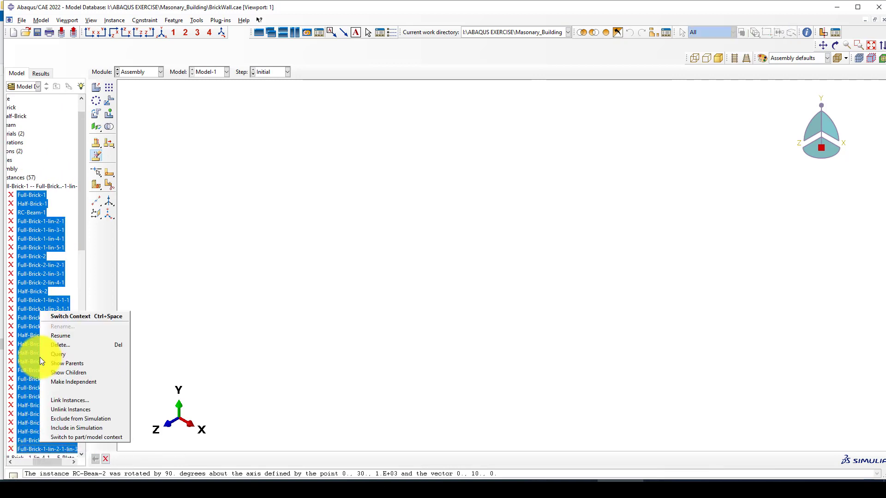
- Resume all the suppressed brick, beam and F-Plate-1 instances in the wall assembly
{"action": "left_click", "coordinate": [72, 336]}
{"action": "scroll", "coordinate": [44, 315], "scroll_direction": "down", "scroll_amount": 3}
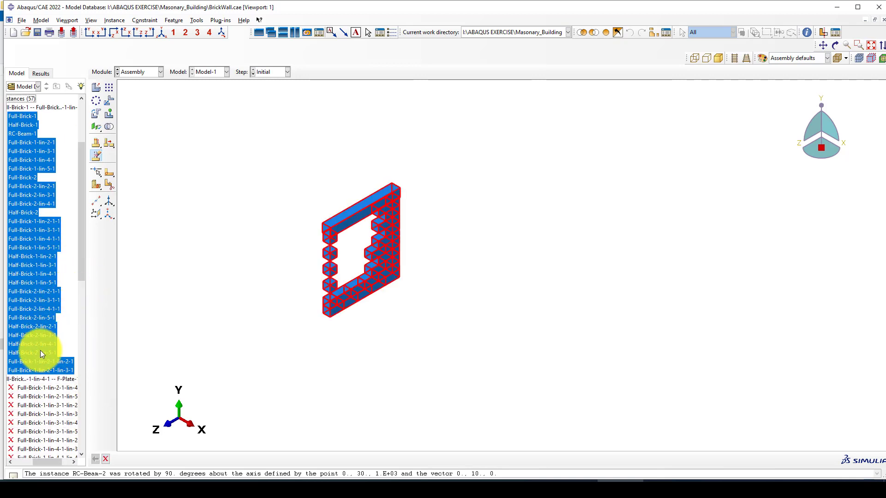
{"action": "left_click_drag", "start_coordinate": [26, 382], "coordinate": [32, 345]}
{"action": "right_click", "coordinate": [35, 306]}
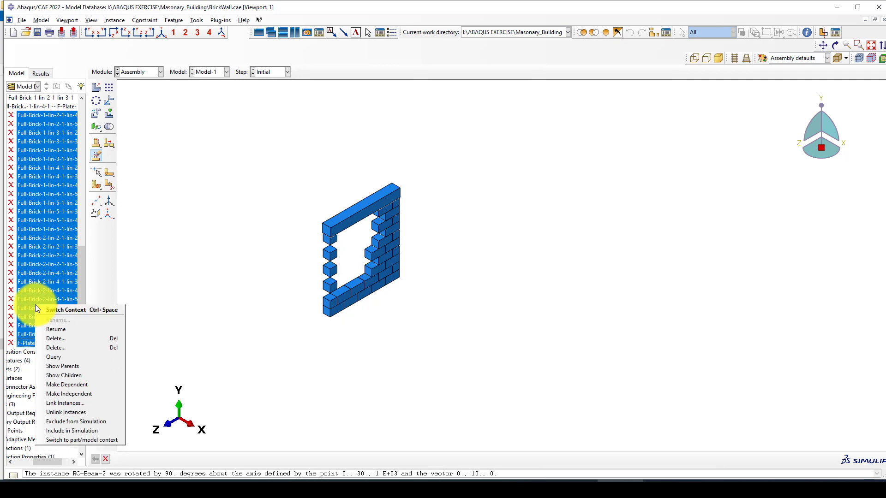
{"action": "left_click", "coordinate": [51, 329]}
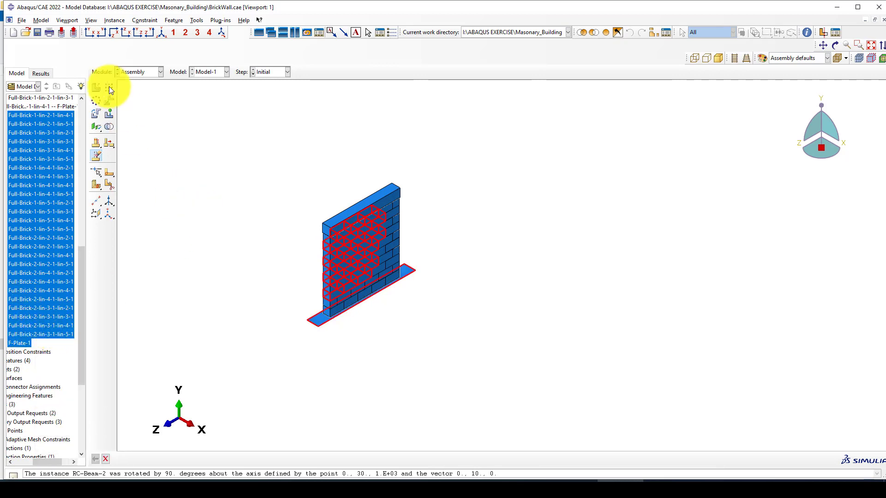
- Switch to the Step module and bring up the manager for the analysis steps
{"action": "left_click", "coordinate": [147, 71]}
{"action": "left_click", "coordinate": [137, 108]}
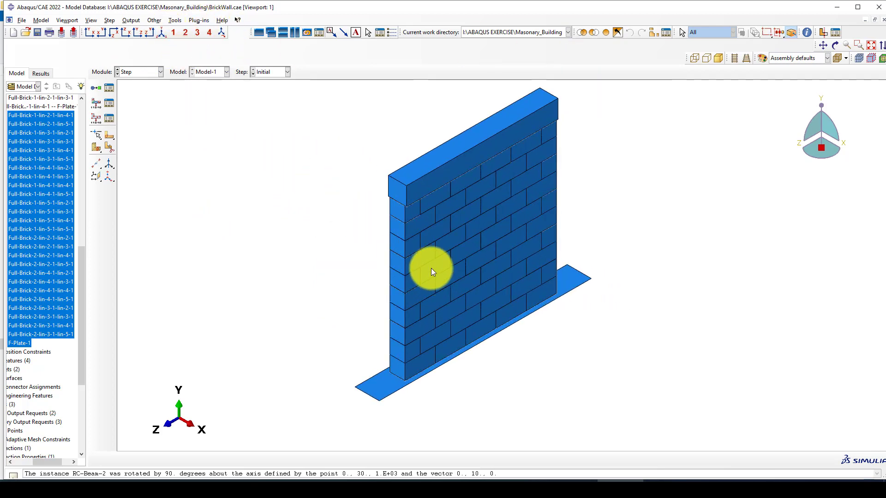
{"action": "scroll", "coordinate": [436, 264], "scroll_direction": "down", "scroll_amount": 1}
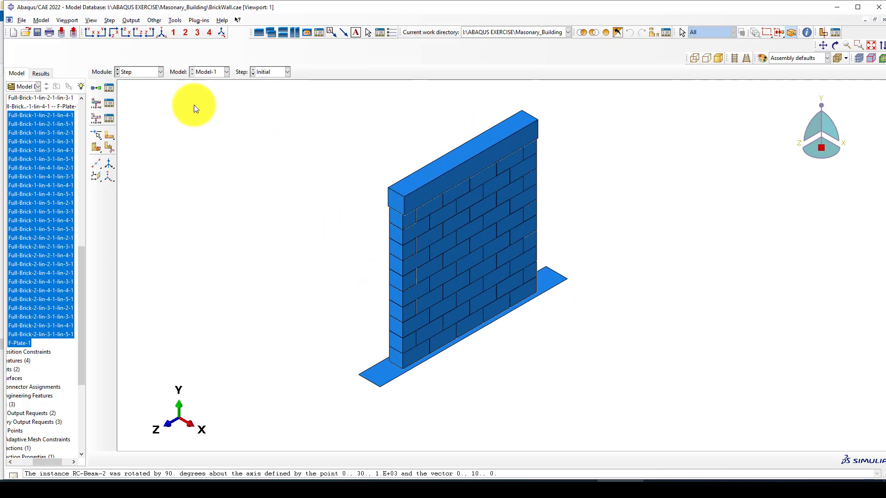
{"action": "left_click", "coordinate": [113, 87]}
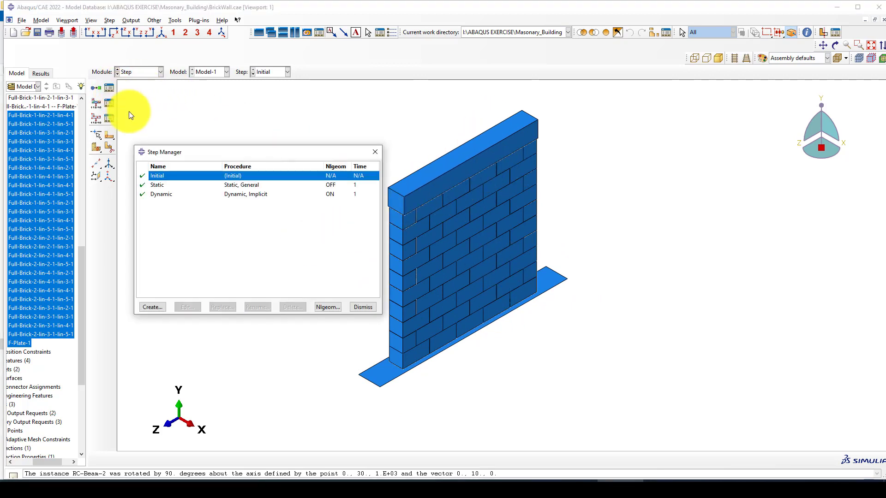
- Review the Static step's basic, stabilization and incrementation settings, leaving Nlgeom off and automatic stabilization at None
{"action": "left_click", "coordinate": [252, 186]}
{"action": "left_click", "coordinate": [196, 308]}
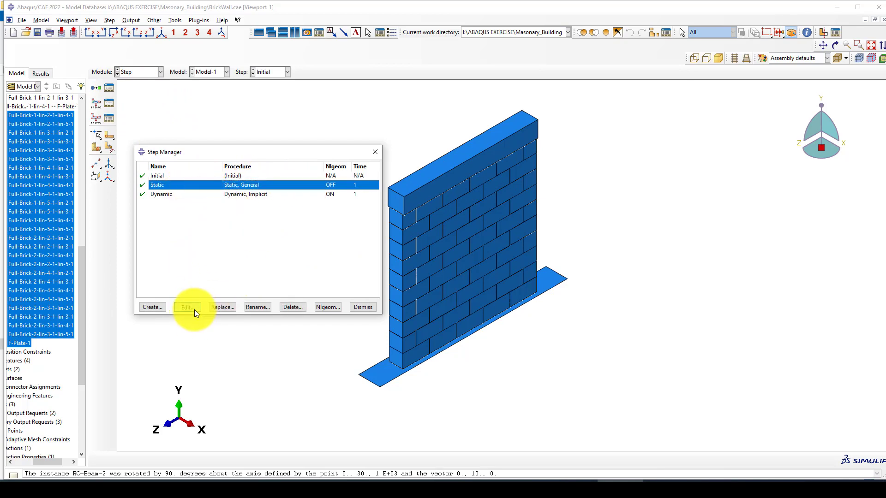
{"action": "left_click", "coordinate": [193, 307]}
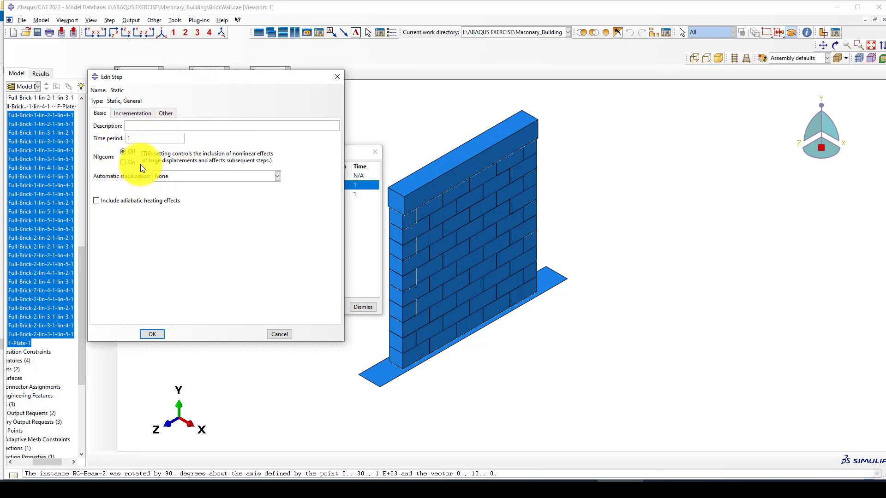
{"action": "left_click", "coordinate": [124, 162]}
{"action": "left_click", "coordinate": [175, 176]}
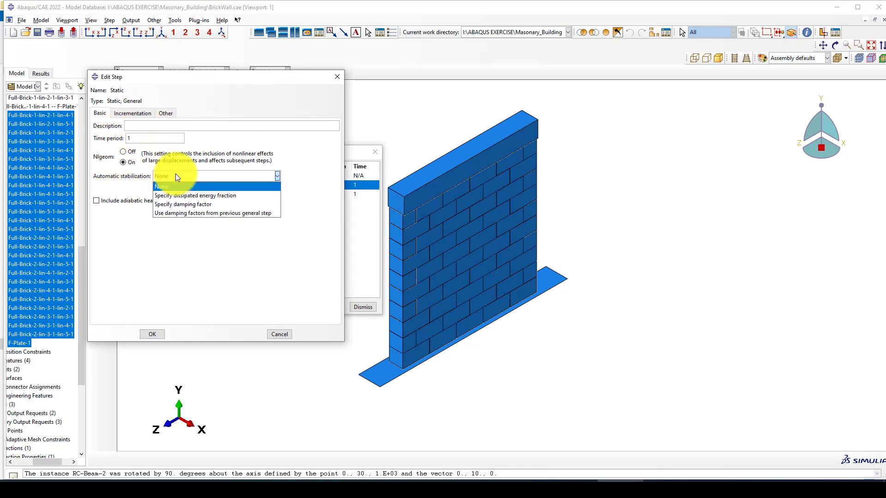
{"action": "left_click", "coordinate": [124, 153]}
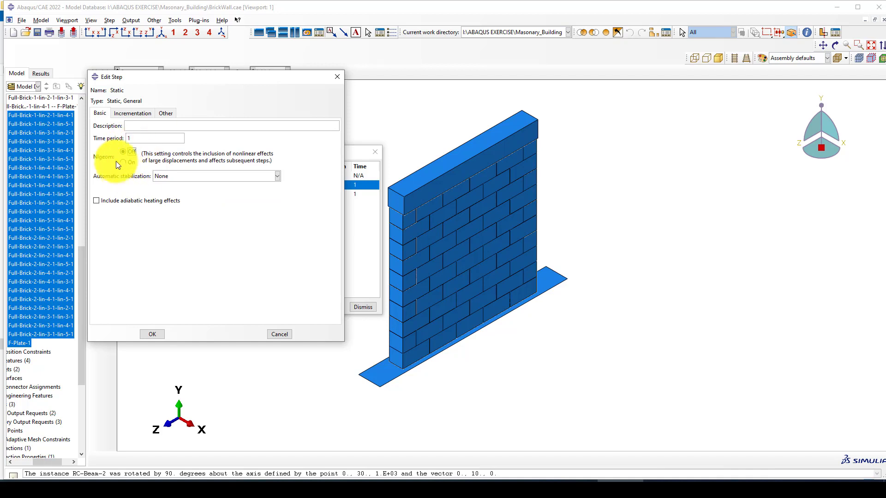
{"action": "left_click", "coordinate": [129, 114]}
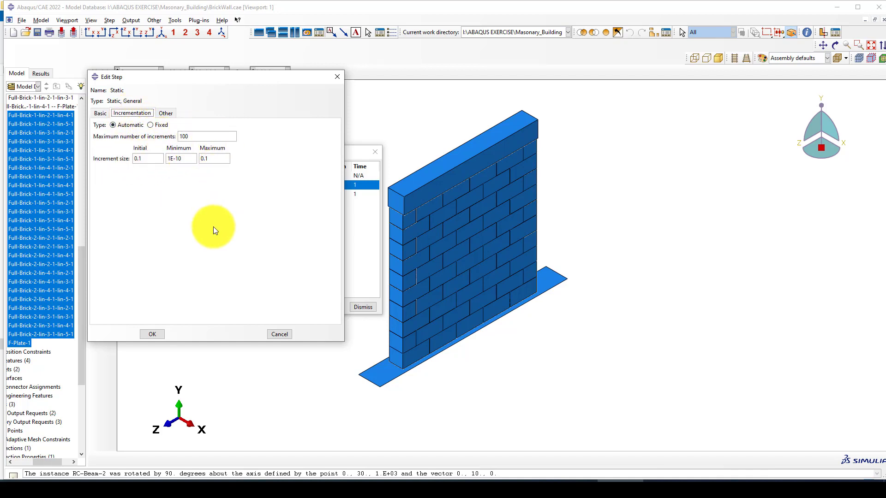
{"action": "left_click", "coordinate": [152, 334]}
- Open the Dynamic step for editing and check its application options, keeping Analysis product default
{"action": "left_click", "coordinate": [192, 196]}
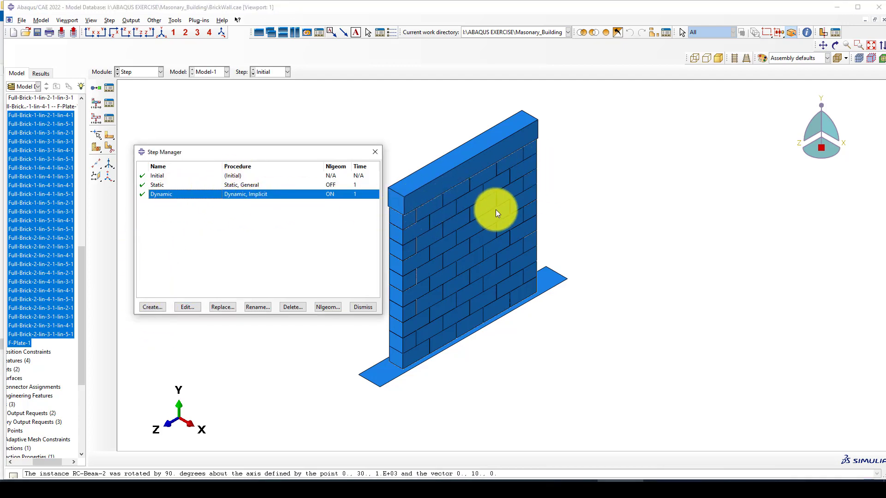
{"action": "scroll", "coordinate": [504, 204], "scroll_direction": "up", "scroll_amount": 3}
{"action": "scroll", "coordinate": [435, 223], "scroll_direction": "down", "scroll_amount": 3}
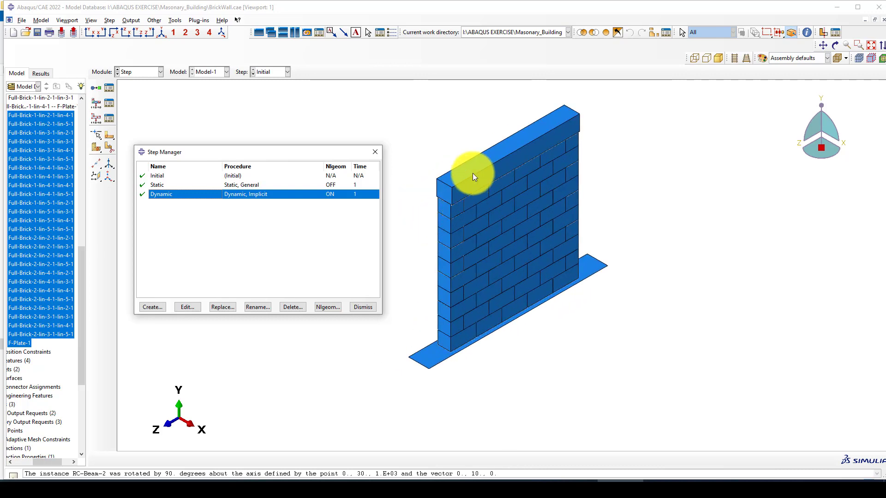
{"action": "left_click", "coordinate": [185, 307]}
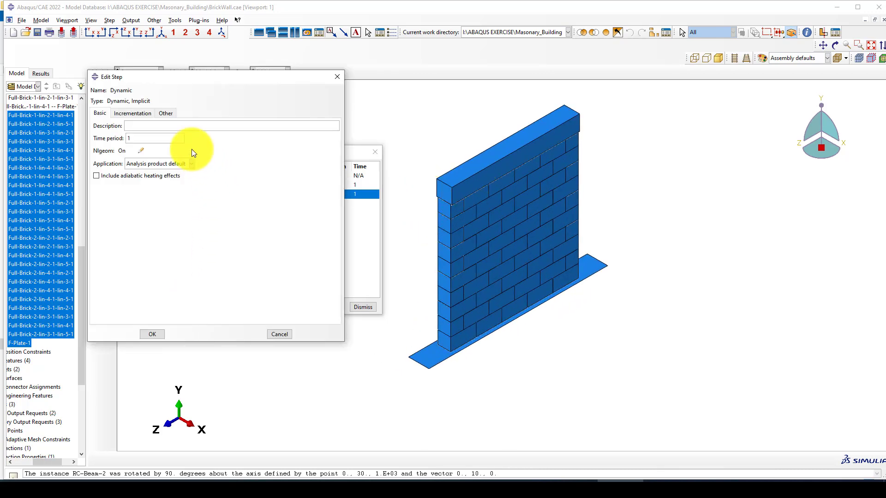
{"action": "left_click", "coordinate": [170, 174]}
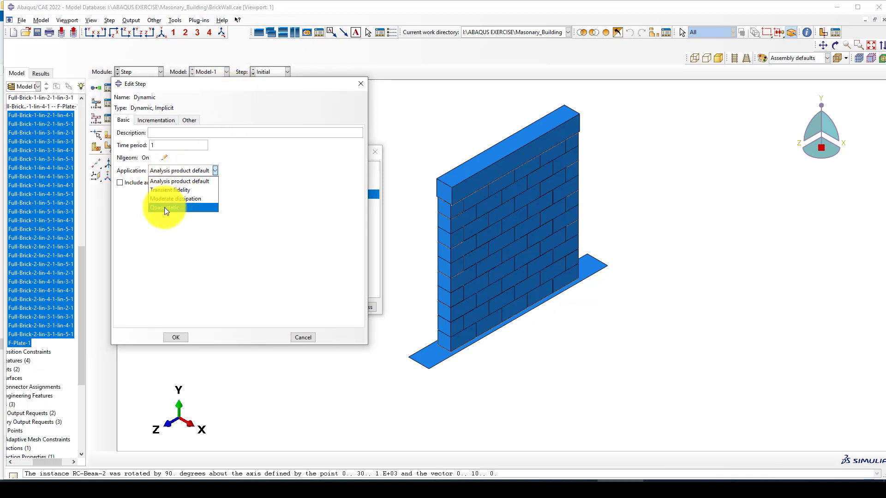
{"action": "left_click", "coordinate": [167, 223]}
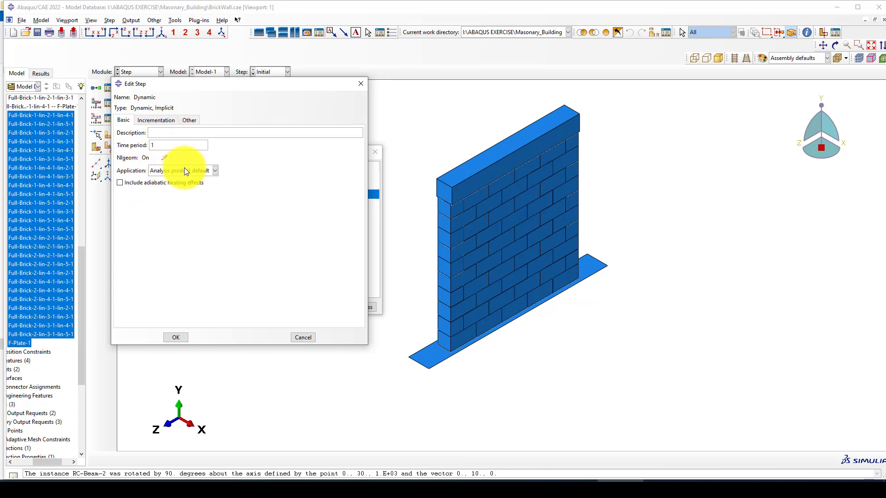
- Set the Dynamic step's maximum number of increments to 10000 and lower its minimum increment size to an exponent of -15
{"action": "left_click", "coordinate": [155, 120]}
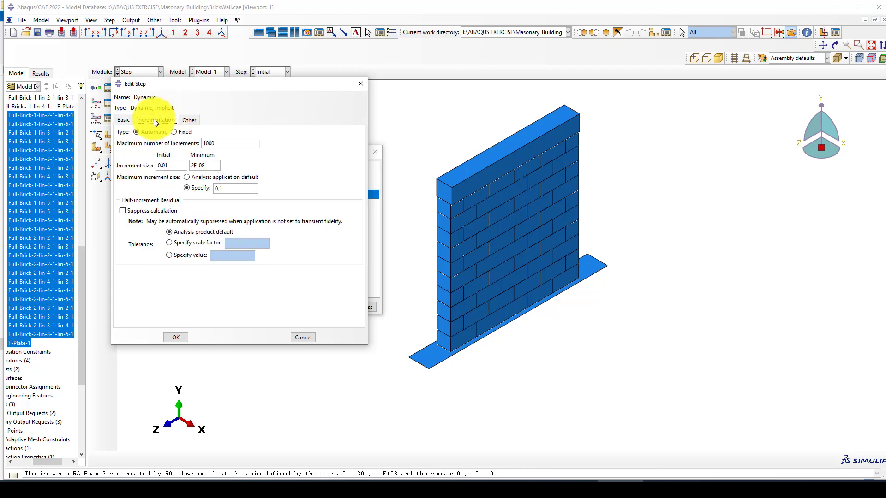
{"action": "double_click", "coordinate": [226, 144]}
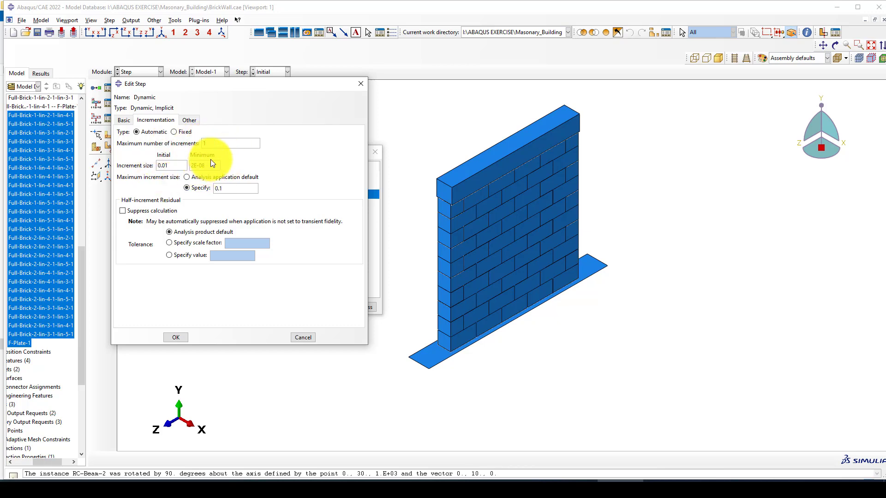
{"action": "type", "text": "0000"}
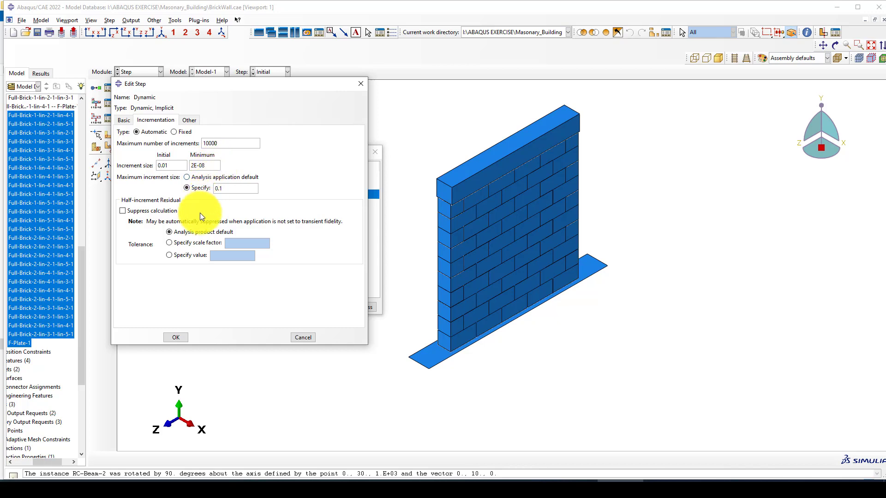
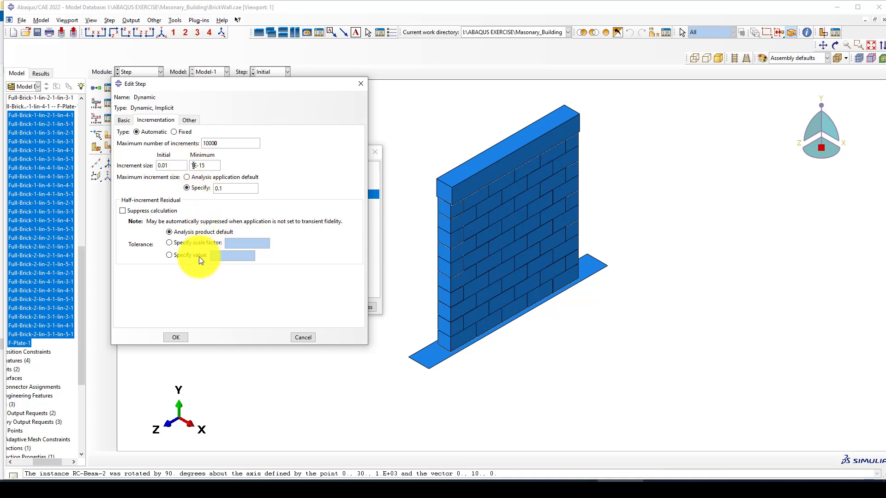
{"action": "left_click", "coordinate": [190, 120]}
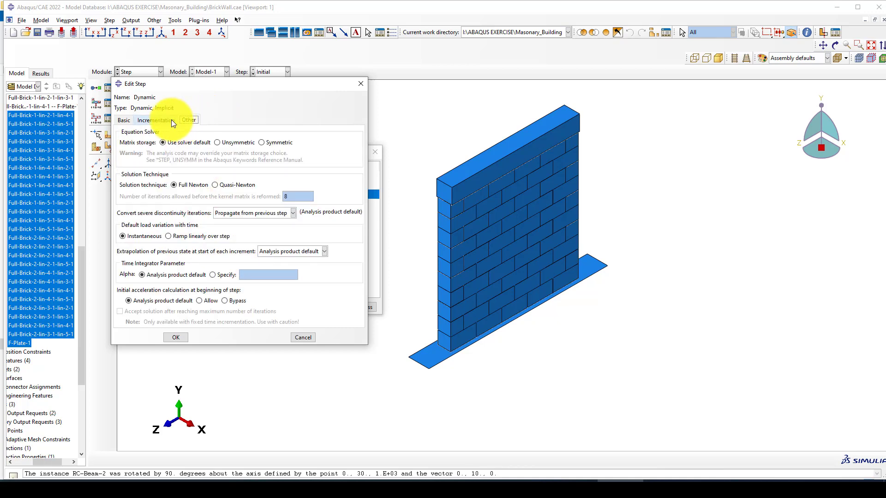
{"action": "left_click", "coordinate": [123, 120]}
{"action": "left_click", "coordinate": [179, 337]}
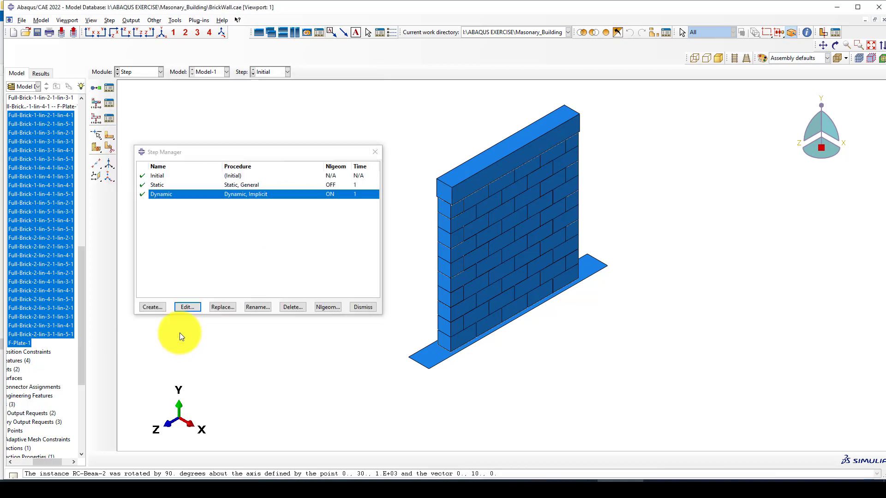
{"action": "left_click", "coordinate": [247, 194]}
{"action": "left_click", "coordinate": [356, 308]}
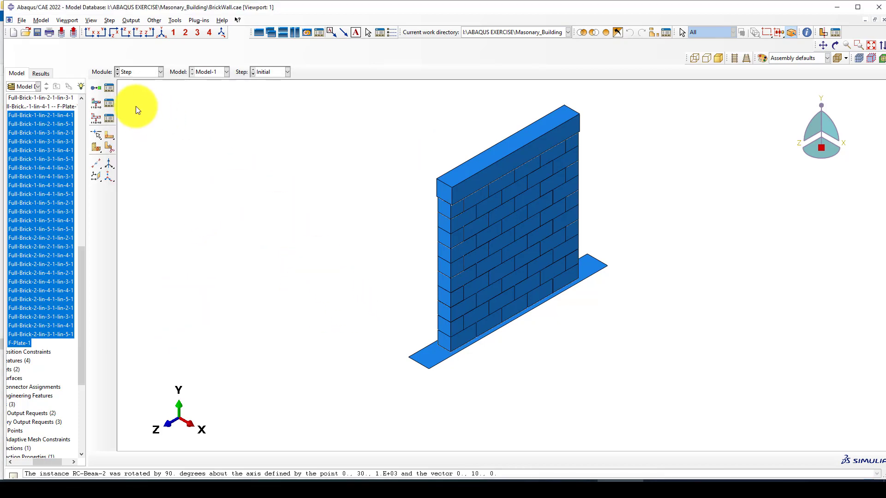
- Add the STATUS variable from State/Field/User/Time to field output request F-Output-2 of the Dynamic step
{"action": "left_click", "coordinate": [109, 102]}
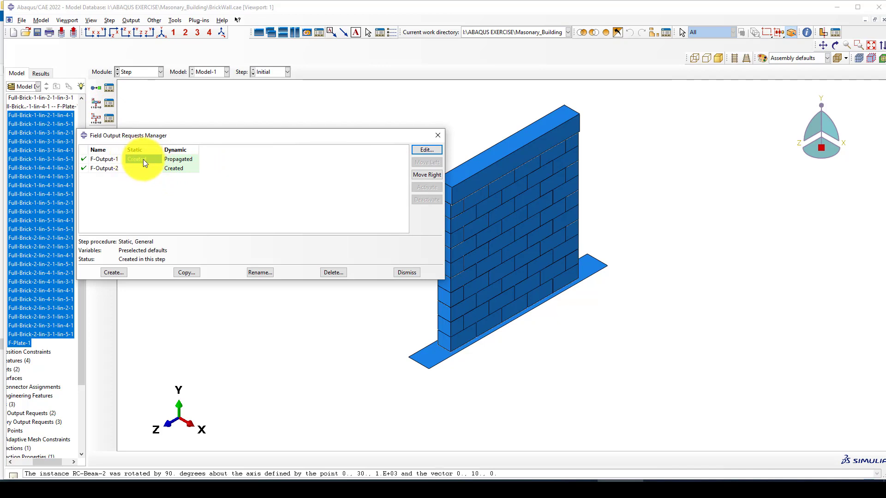
{"action": "left_click", "coordinate": [167, 168]}
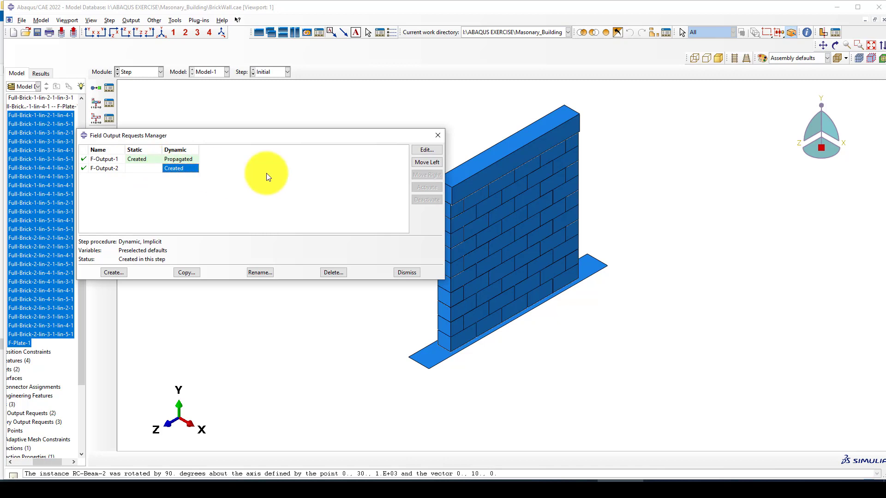
{"action": "left_click", "coordinate": [423, 150]}
{"action": "scroll", "coordinate": [161, 267], "scroll_direction": "down", "scroll_amount": 1}
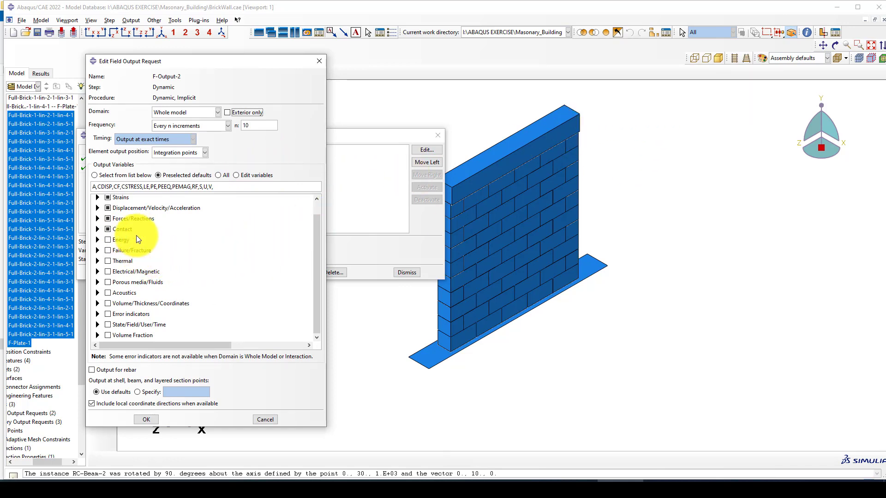
{"action": "left_click", "coordinate": [98, 324]}
{"action": "scroll", "coordinate": [212, 291], "scroll_direction": "down", "scroll_amount": 3}
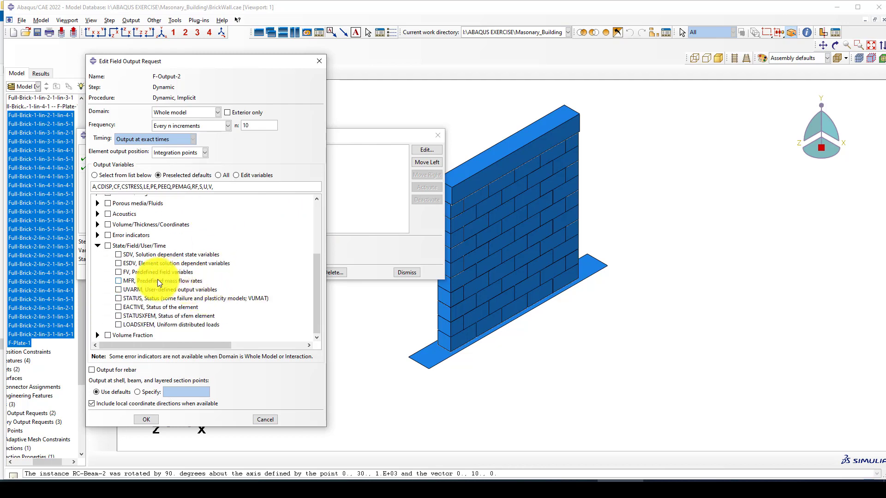
{"action": "left_click", "coordinate": [119, 298]}
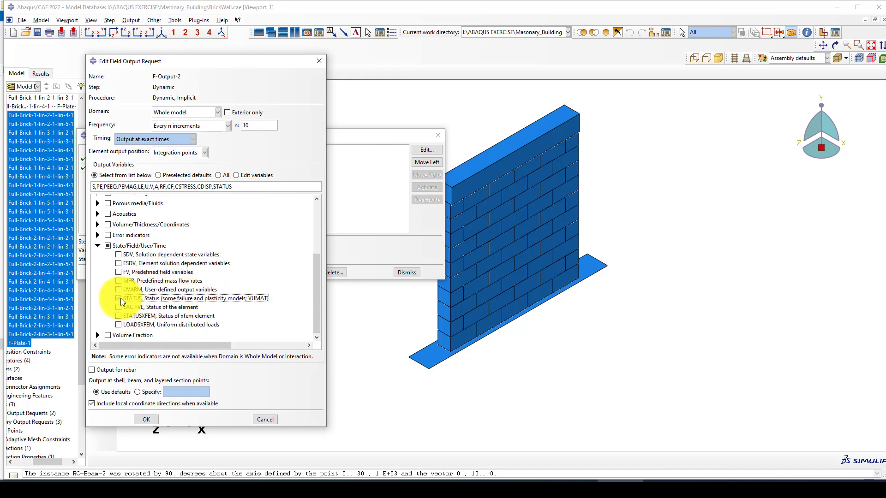
{"action": "left_click", "coordinate": [145, 419]}
{"action": "left_click", "coordinate": [437, 135]}
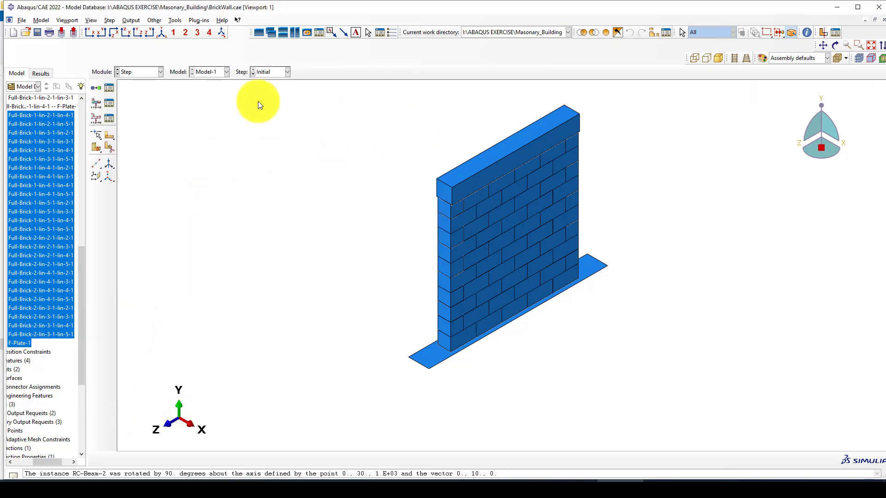
- Review the Displacement history output request of the Dynamic step, checking its domain, frequency and output variables without changing them
{"action": "left_click", "coordinate": [109, 118]}
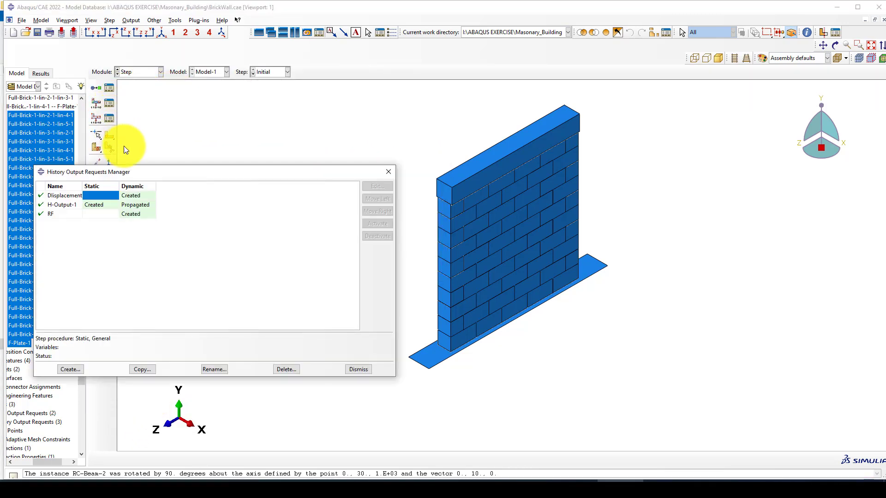
{"action": "scroll", "coordinate": [532, 164], "scroll_direction": "down", "scroll_amount": 2}
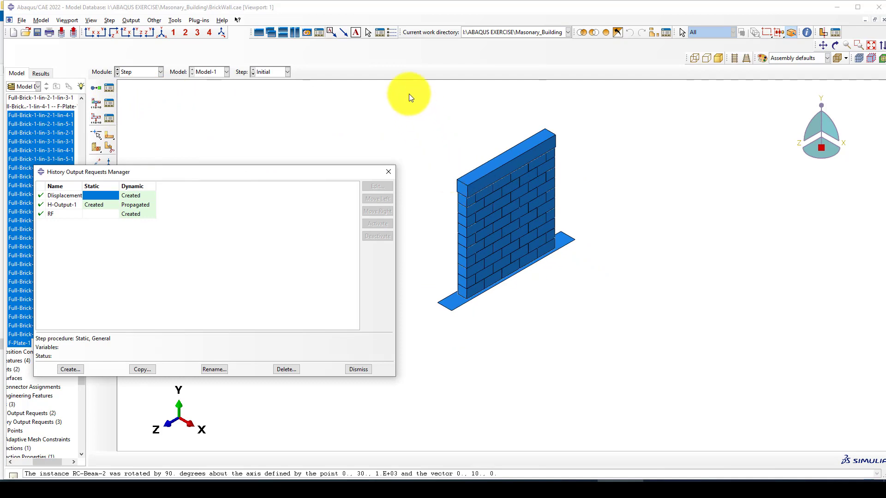
{"action": "left_click", "coordinate": [607, 32]}
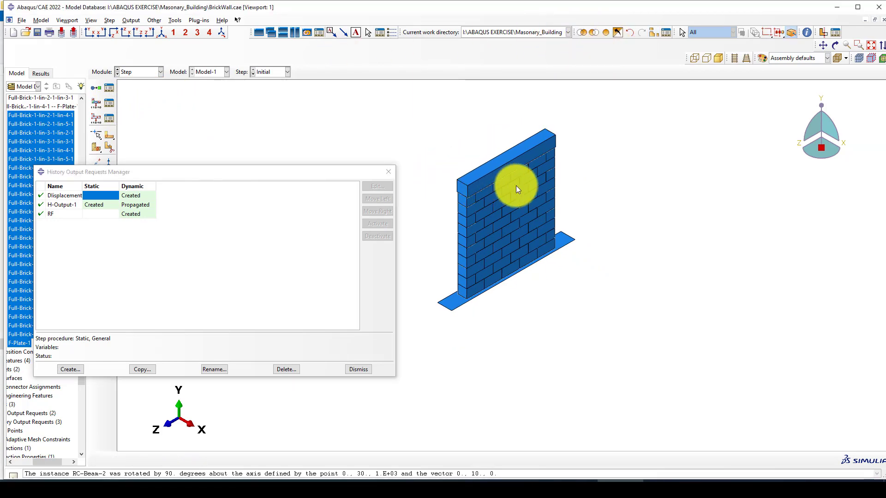
{"action": "scroll", "coordinate": [512, 186], "scroll_direction": "up", "scroll_amount": 1}
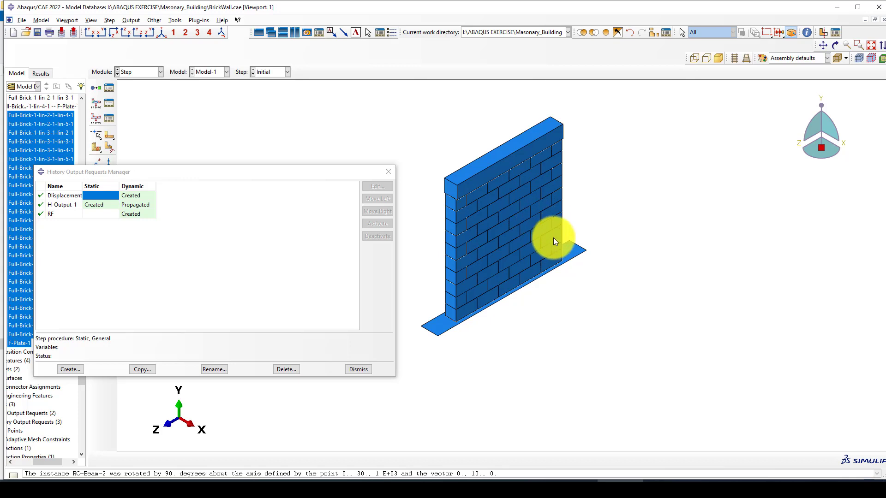
{"action": "mouse_move", "coordinate": [534, 249]}
{"action": "middle_mouse_down", "text": "ctrl+alt"}
{"action": "mouse_move", "coordinate": [520, 261]}
{"action": "mouse_move", "coordinate": [546, 254]}
{"action": "middle_mouse_up", "text": "ctrl+alt"}
{"action": "left_click_drag", "start_coordinate": [486, 298], "coordinate": [496, 236], "text": "ctrl+alt"}
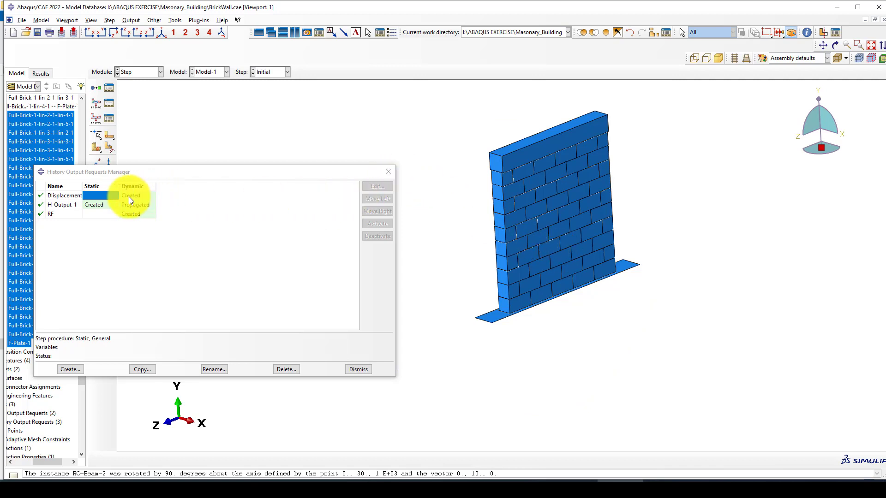
{"action": "left_click", "coordinate": [95, 202]}
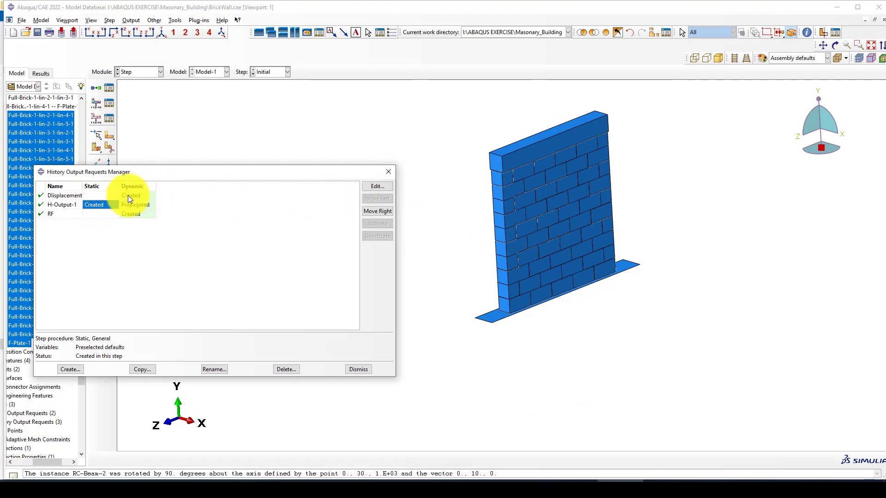
{"action": "left_click", "coordinate": [128, 195]}
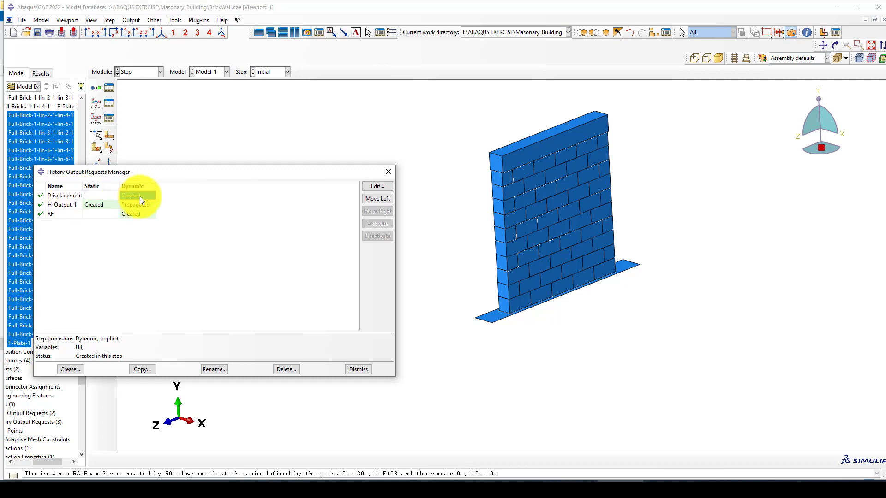
{"action": "left_click", "coordinate": [370, 187]}
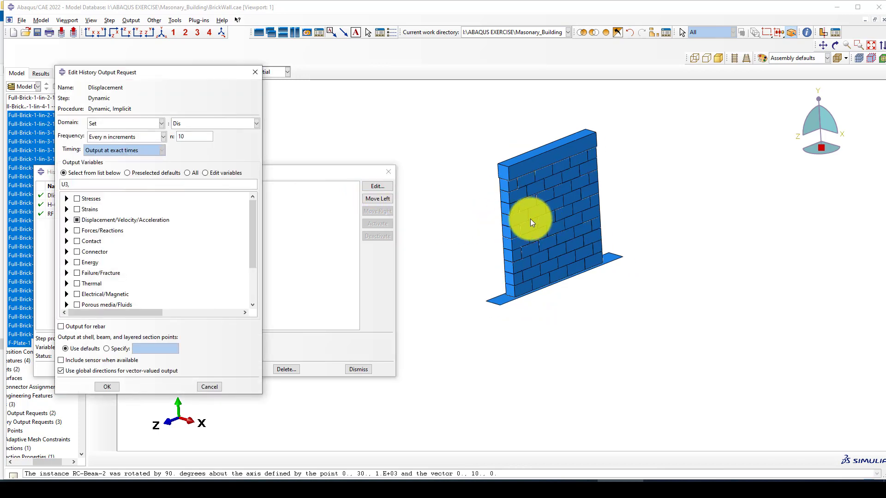
{"action": "left_click", "coordinate": [250, 72]}
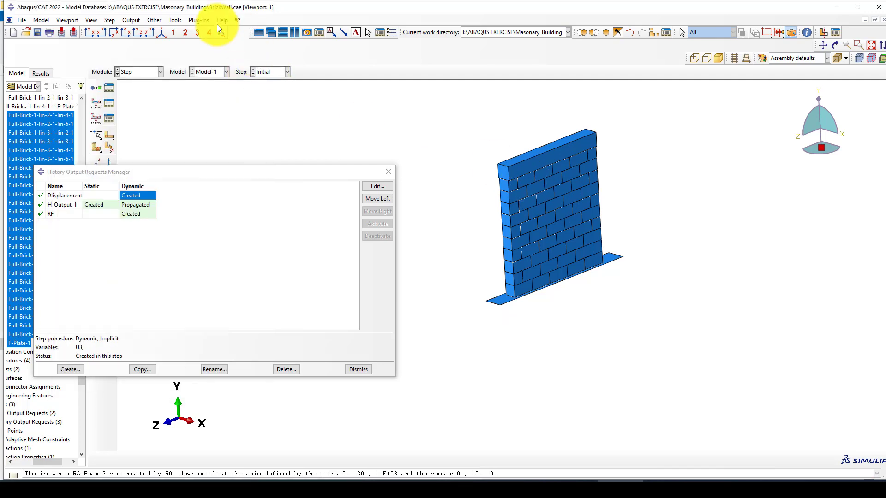
- Try to place a reference point on the end face of the RC beam
{"action": "left_click", "coordinate": [178, 19]}
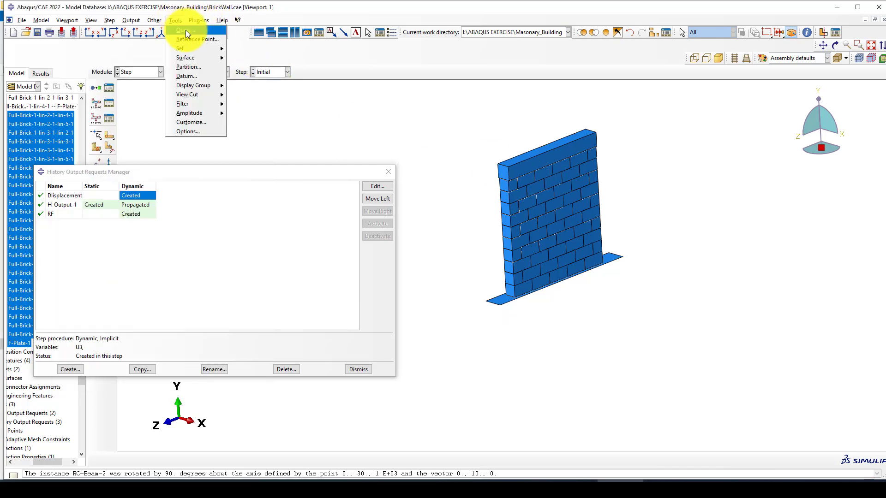
{"action": "left_click", "coordinate": [188, 39]}
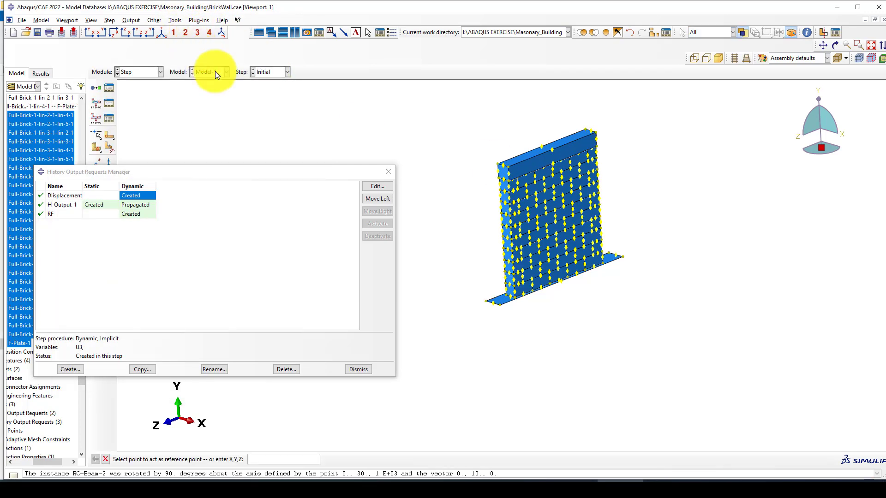
{"action": "left_click_drag", "start_coordinate": [346, 172], "coordinate": [354, 276]}
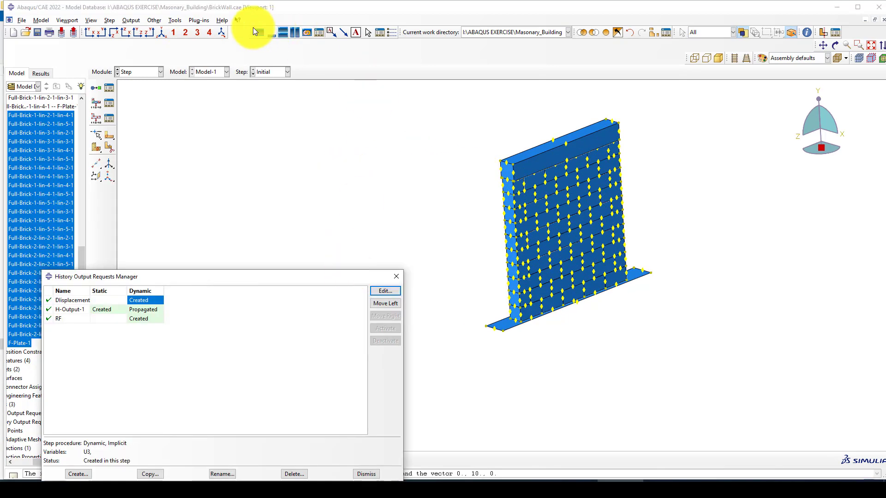
{"action": "left_click", "coordinate": [173, 32]}
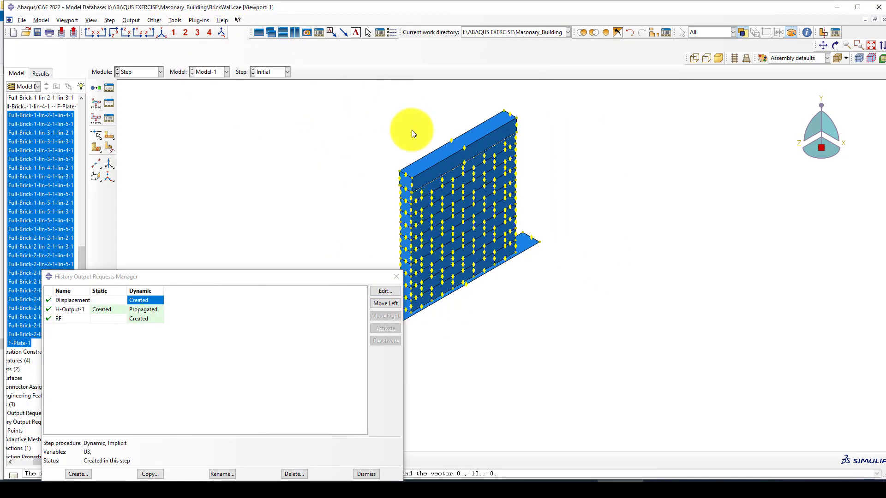
{"action": "left_click_drag", "start_coordinate": [257, 277], "coordinate": [629, 213]}
{"action": "scroll", "coordinate": [283, 148], "scroll_direction": "up", "scroll_amount": 4}
{"action": "scroll", "coordinate": [439, 173], "scroll_direction": "down", "scroll_amount": 8}
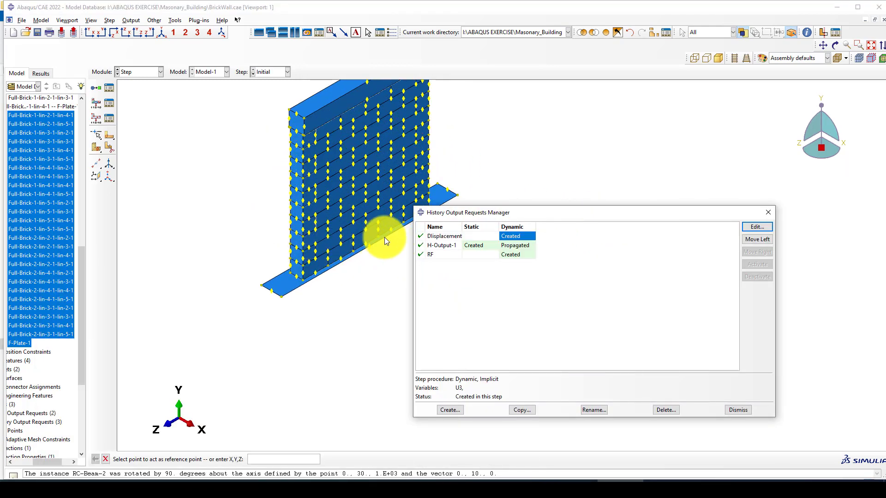
{"action": "scroll", "coordinate": [279, 244], "scroll_direction": "up", "scroll_amount": 3}
{"action": "scroll", "coordinate": [361, 254], "scroll_direction": "down", "scroll_amount": 4}
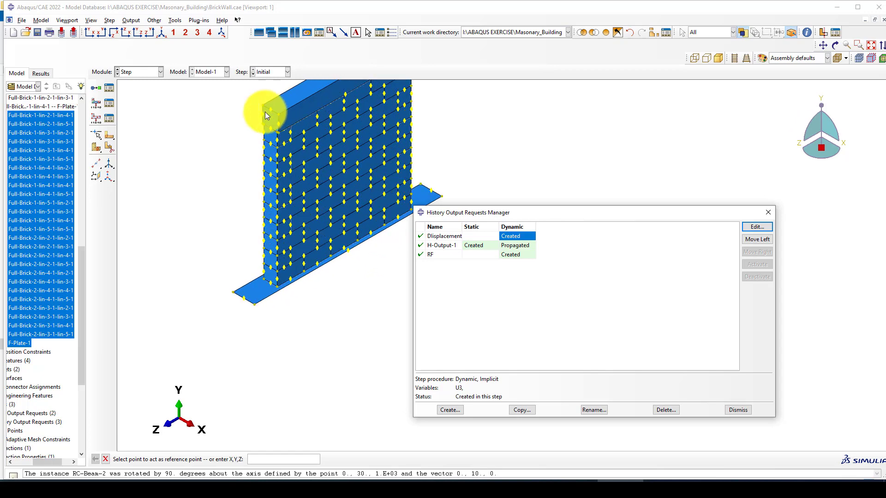
{"action": "scroll", "coordinate": [266, 113], "scroll_direction": "down", "scroll_amount": 2}
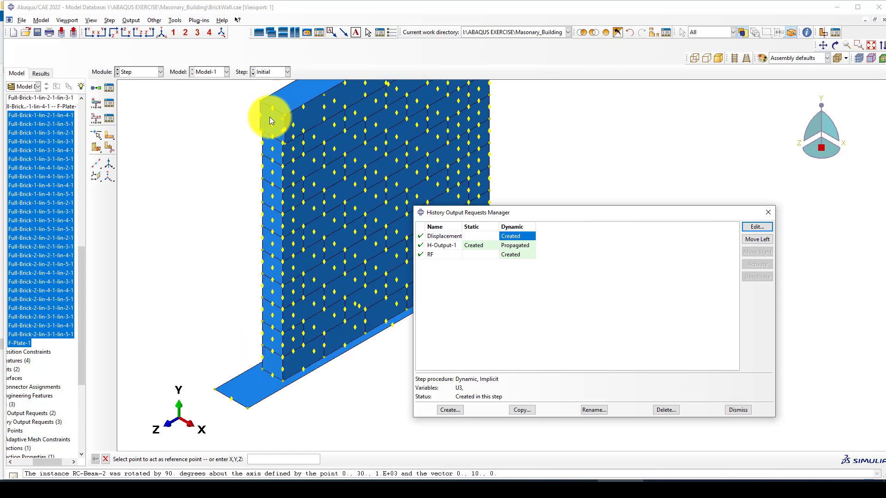
{"action": "left_click", "coordinate": [96, 164]}
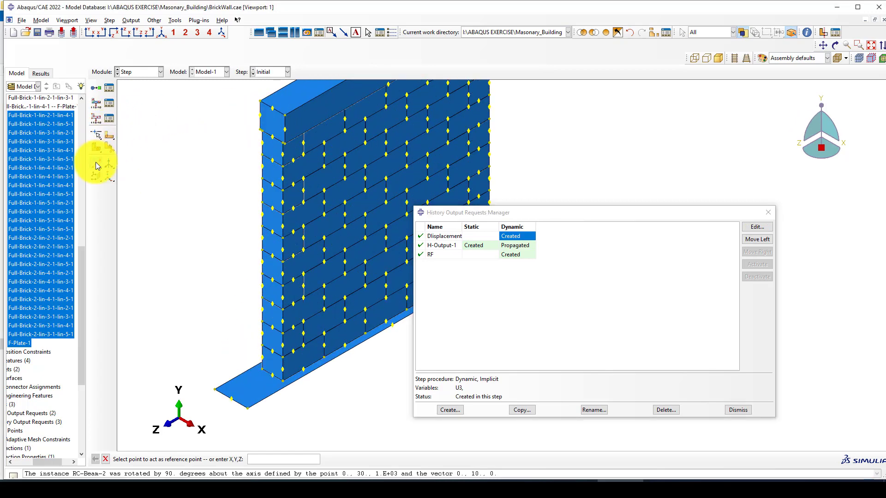
{"action": "left_click", "coordinate": [259, 114]}
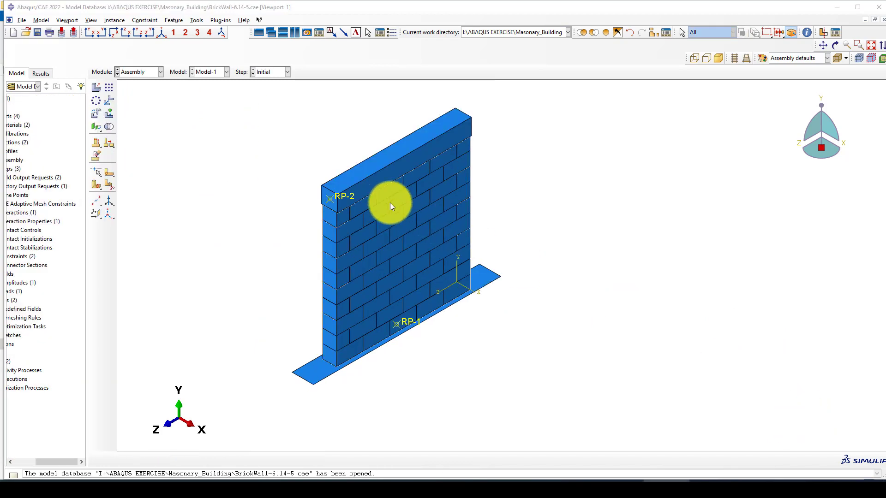
- Examine where the reference points sit on the RC beam's end face and the base plate in BrickWall-6.14-5.cae, and locate the Reference Point command
{"action": "scroll", "coordinate": [390, 203], "scroll_direction": "down", "scroll_amount": 2}
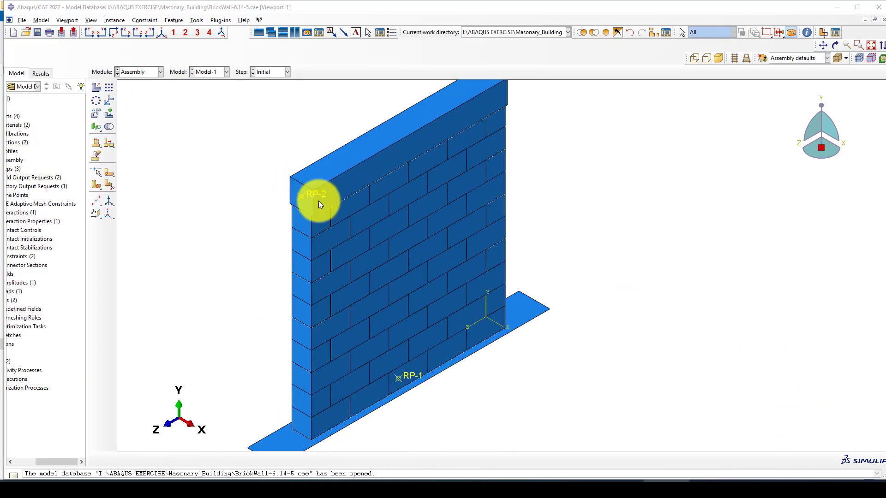
{"action": "scroll", "coordinate": [319, 201], "scroll_direction": "up", "scroll_amount": 2}
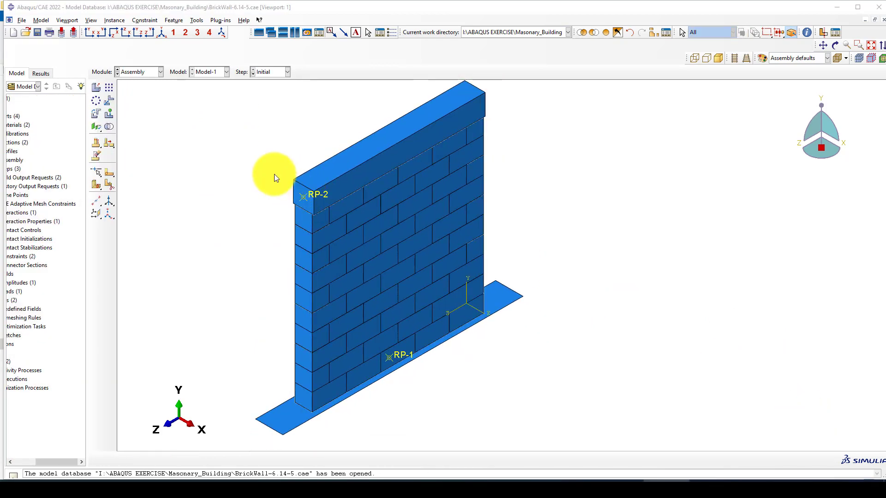
{"action": "left_click", "coordinate": [201, 20]}
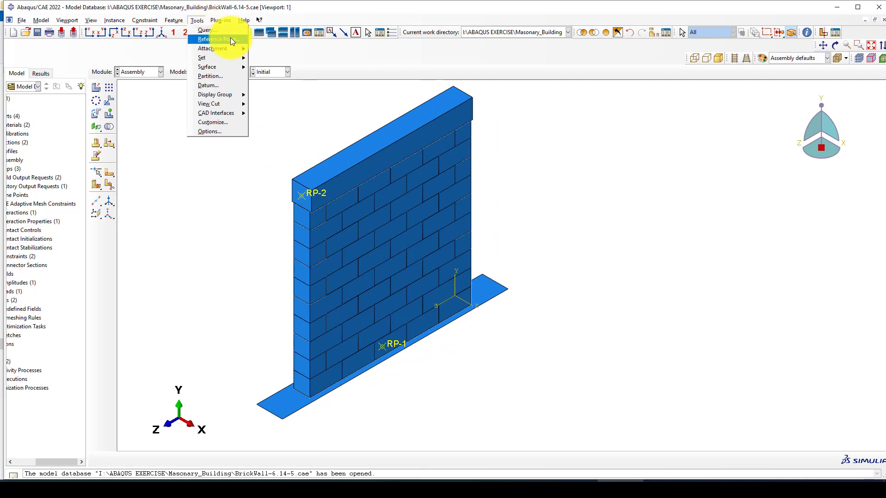
{"action": "left_click", "coordinate": [160, 45]}
- Switch to the Step module and bring up the list of history output requests beside the wall
{"action": "left_click", "coordinate": [135, 74]}
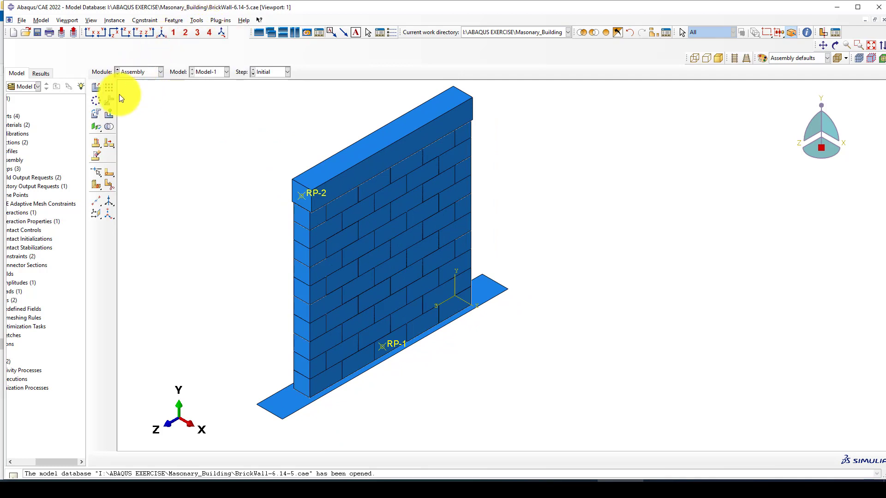
{"action": "left_click", "coordinate": [134, 127]}
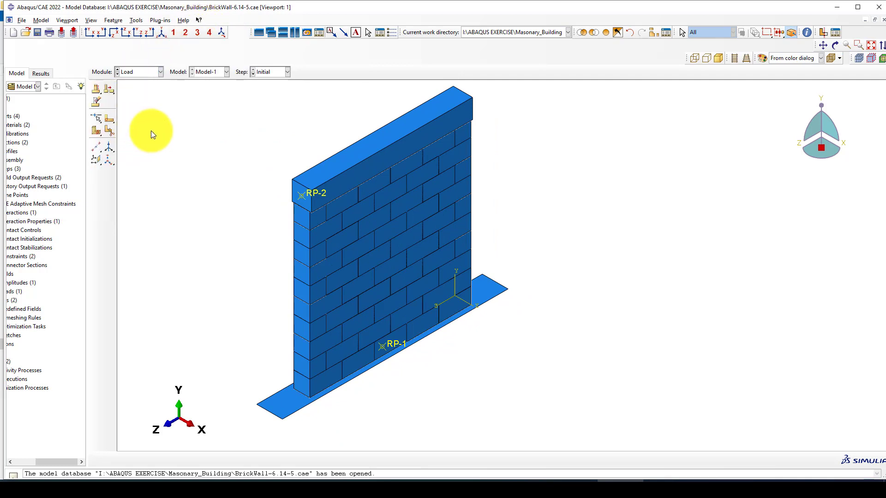
{"action": "left_click", "coordinate": [138, 74]}
{"action": "left_click", "coordinate": [134, 109]}
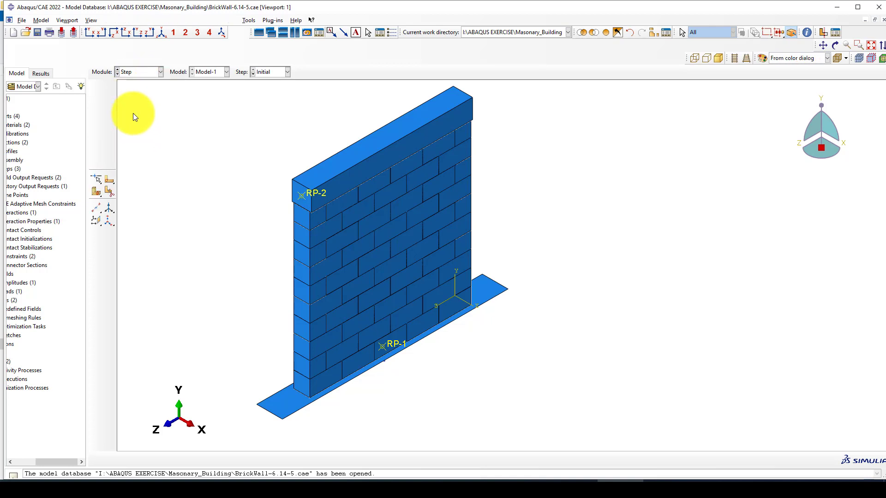
{"action": "left_click", "coordinate": [109, 118]}
{"action": "left_click_drag", "start_coordinate": [570, 209], "coordinate": [413, 161]}
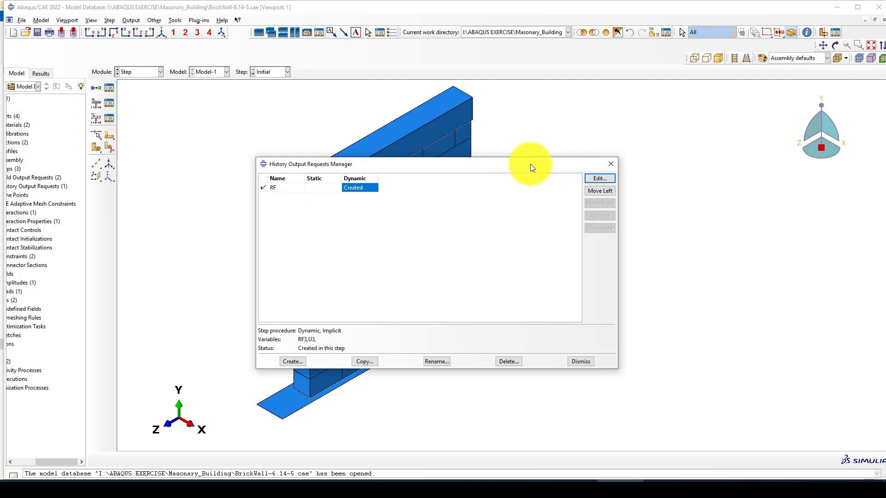
{"action": "left_click_drag", "start_coordinate": [530, 165], "coordinate": [442, 204]}
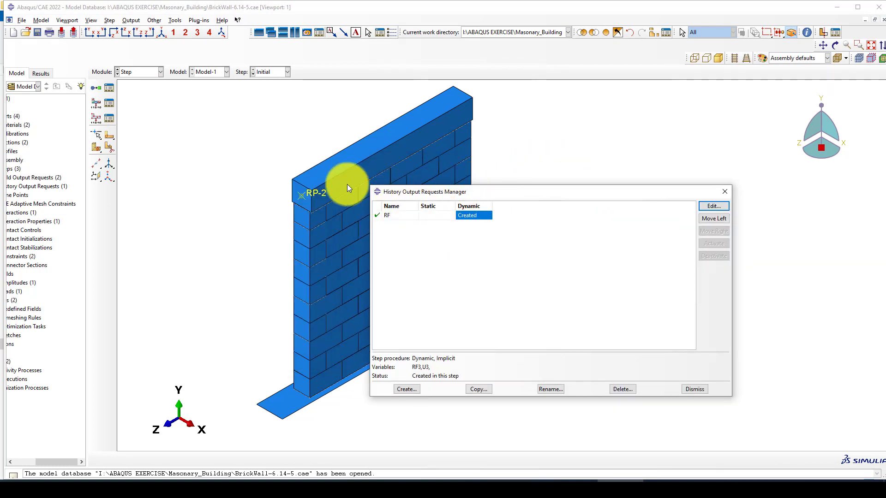
- Inspect RP-2 at the beam end and RP-1 at the wall base as locations for the displacement and reaction force output
{"action": "scroll", "coordinate": [217, 144], "scroll_direction": "down", "scroll_amount": 2}
{"action": "scroll", "coordinate": [313, 212], "scroll_direction": "up", "scroll_amount": 3}
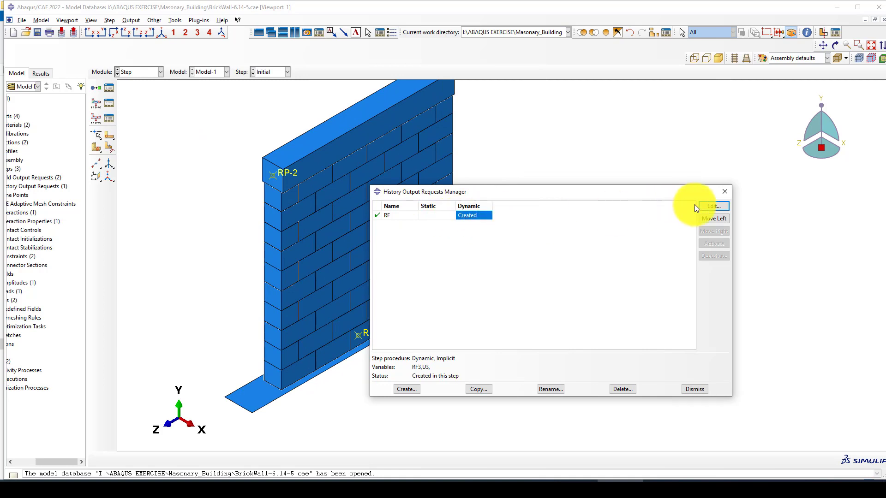
{"action": "scroll", "coordinate": [198, 178], "scroll_direction": "down", "scroll_amount": 1}
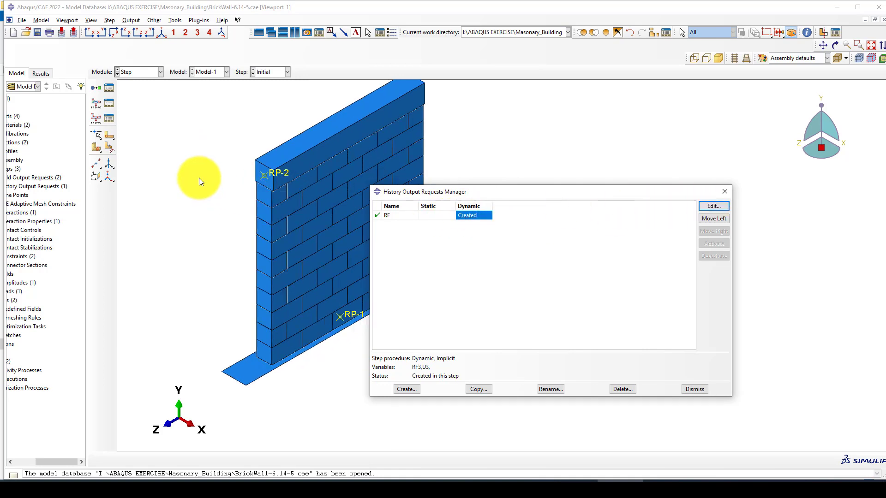
{"action": "scroll", "coordinate": [264, 184], "scroll_direction": "up", "scroll_amount": 3}
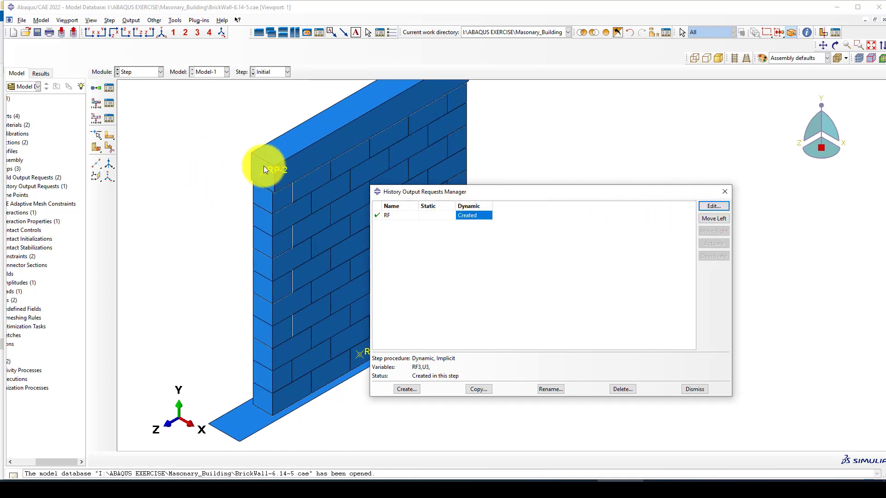
{"action": "scroll", "coordinate": [231, 167], "scroll_direction": "down", "scroll_amount": 2}
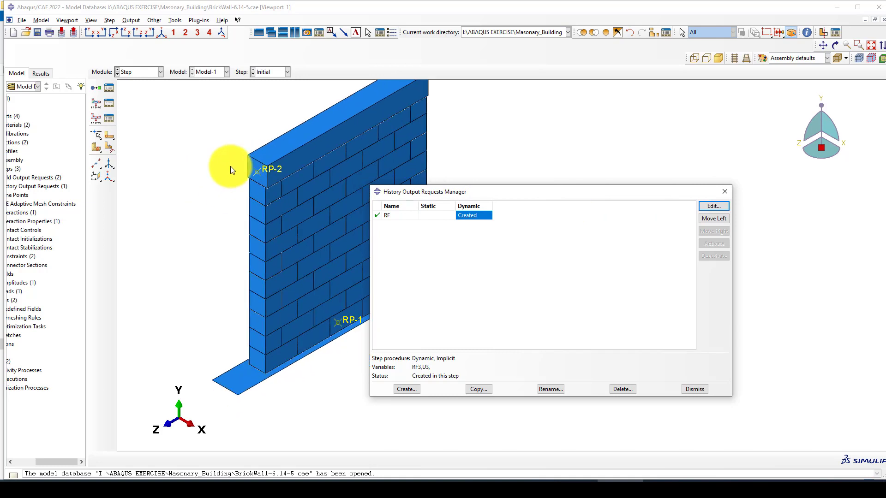
{"action": "scroll", "coordinate": [336, 305], "scroll_direction": "up", "scroll_amount": 1}
{"action": "scroll", "coordinate": [250, 200], "scroll_direction": "down", "scroll_amount": 1}
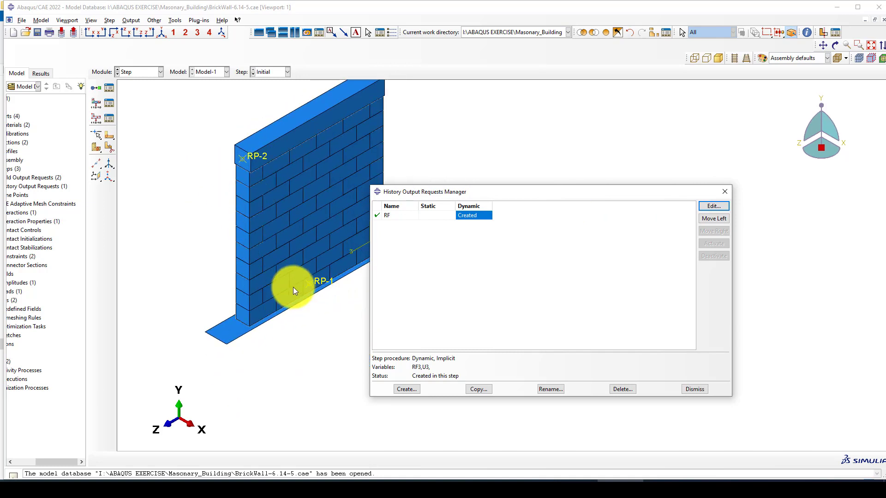
{"action": "scroll", "coordinate": [312, 293], "scroll_direction": "up", "scroll_amount": 1}
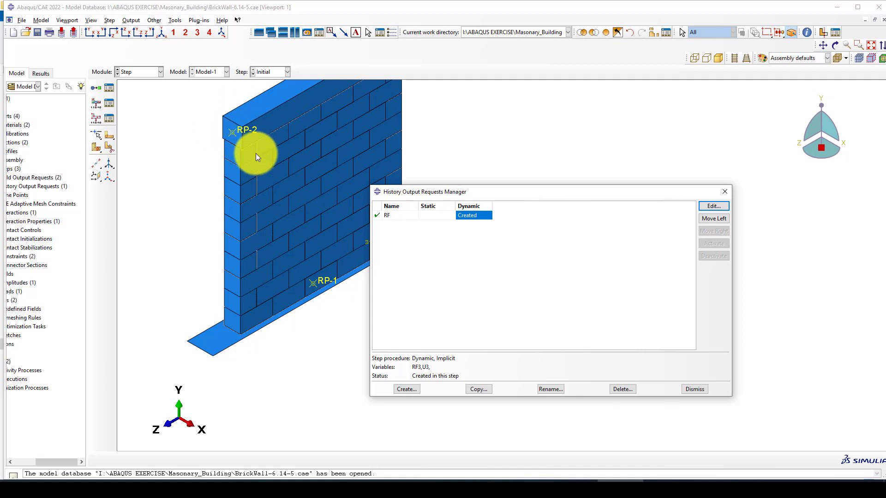
- Open the RF history output request of the Dynamic step and review its set domain and selected displacement components
{"action": "left_click", "coordinate": [713, 206]}
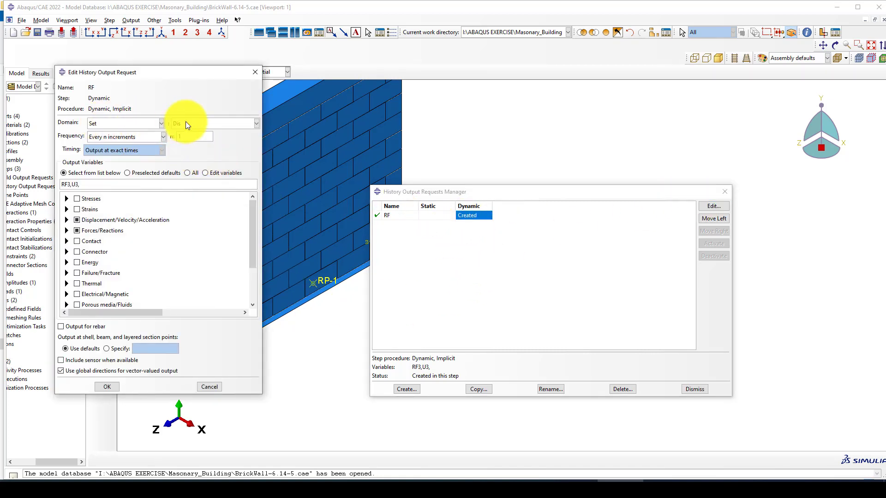
{"action": "left_click", "coordinate": [188, 122]}
{"action": "left_click", "coordinate": [188, 122]}
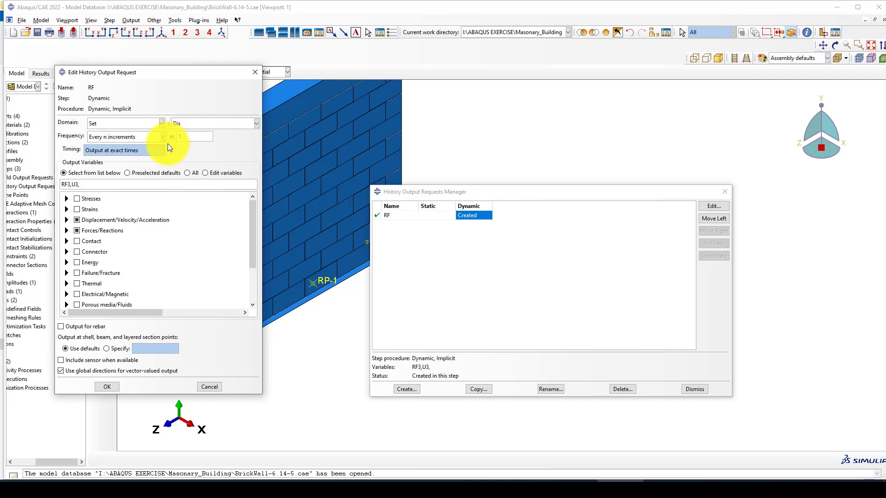
{"action": "left_click", "coordinate": [65, 221]}
{"action": "left_click", "coordinate": [78, 229]}
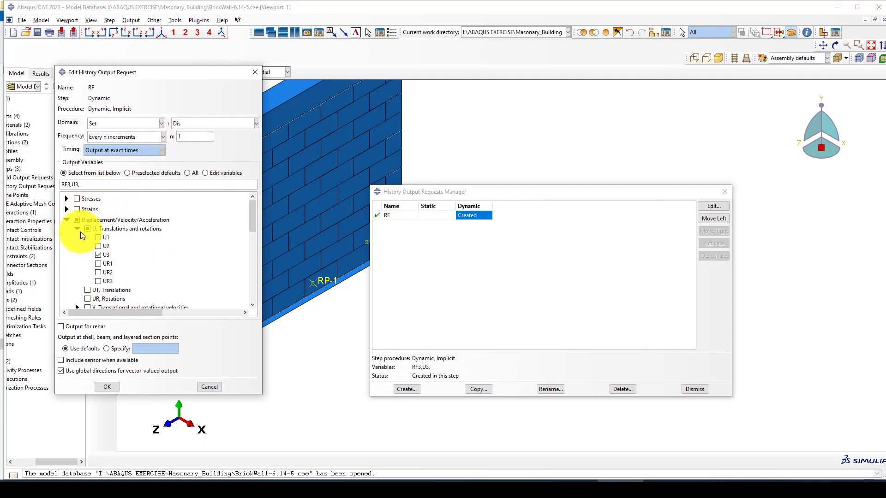
{"action": "left_click", "coordinate": [67, 221]}
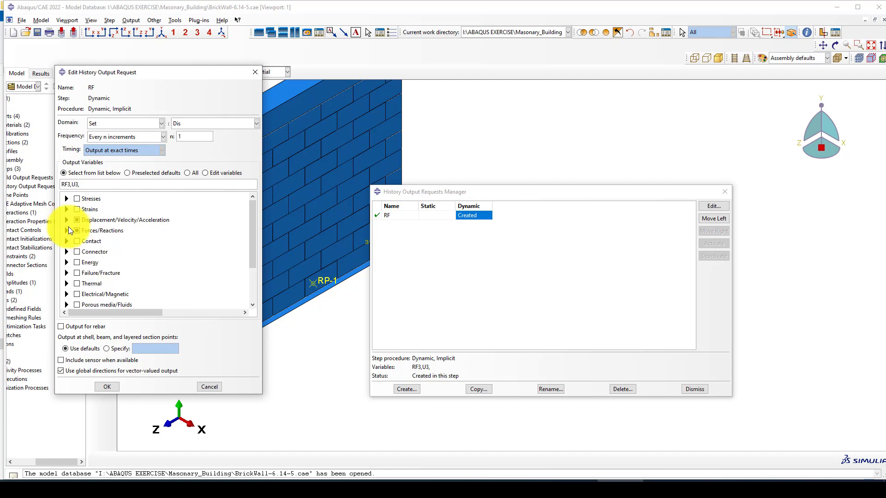
- Review the reaction force components selected in the RF history output request and accept the request as defined
{"action": "left_click", "coordinate": [66, 230]}
{"action": "left_click", "coordinate": [77, 239]}
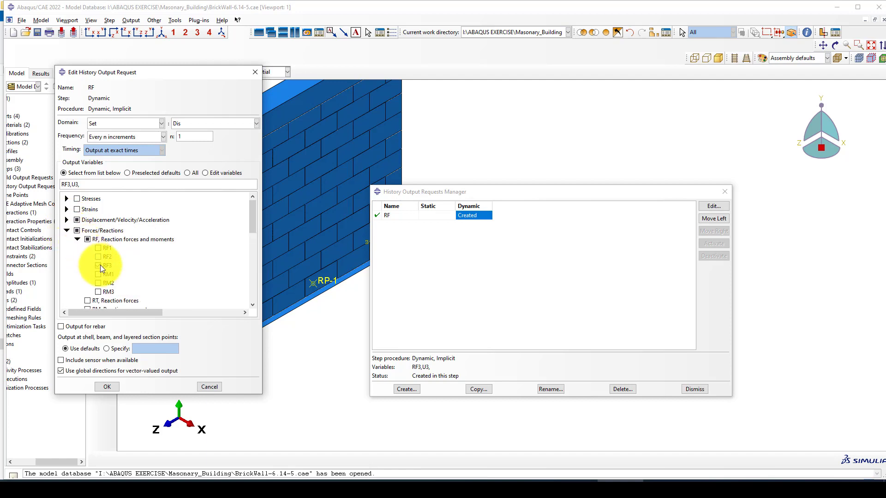
{"action": "left_click", "coordinate": [67, 231]}
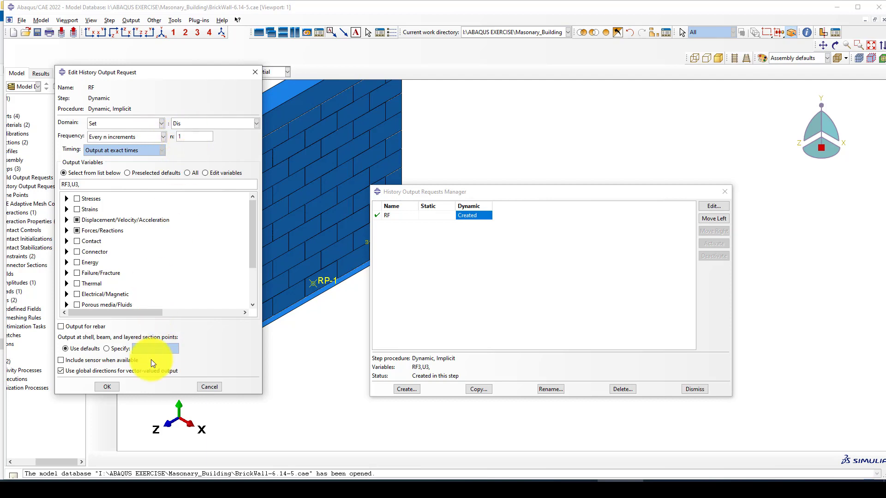
{"action": "left_click", "coordinate": [111, 387]}
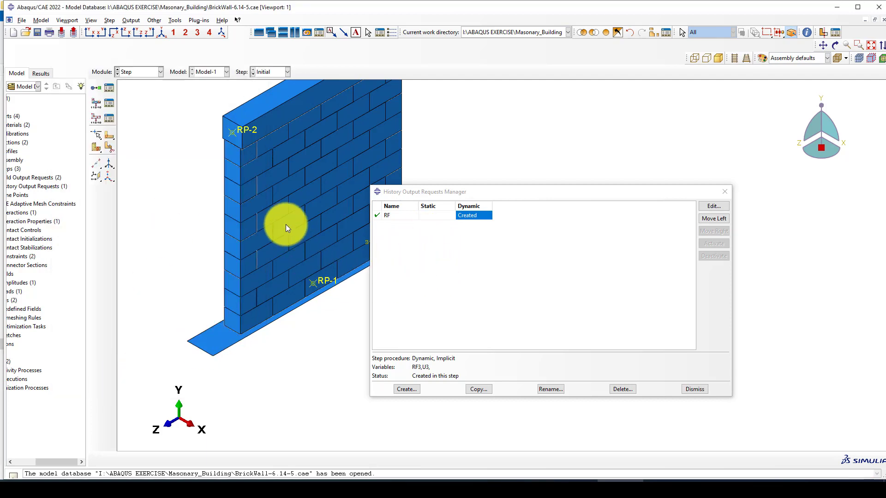
- Switch from the Step module to the Interaction module for the wall model
{"action": "scroll", "coordinate": [145, 92], "scroll_direction": "down", "scroll_amount": 1}
{"action": "scroll", "coordinate": [329, 283], "scroll_direction": "up", "scroll_amount": 2}
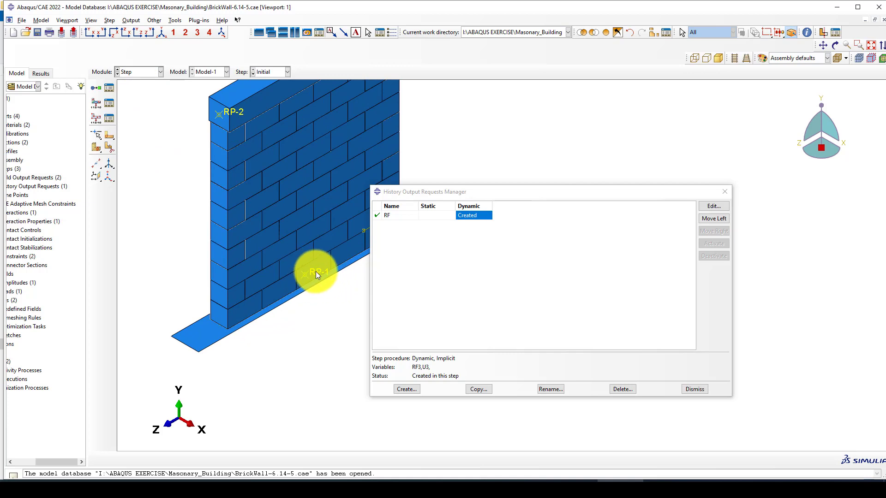
{"action": "scroll", "coordinate": [296, 275], "scroll_direction": "down", "scroll_amount": 2}
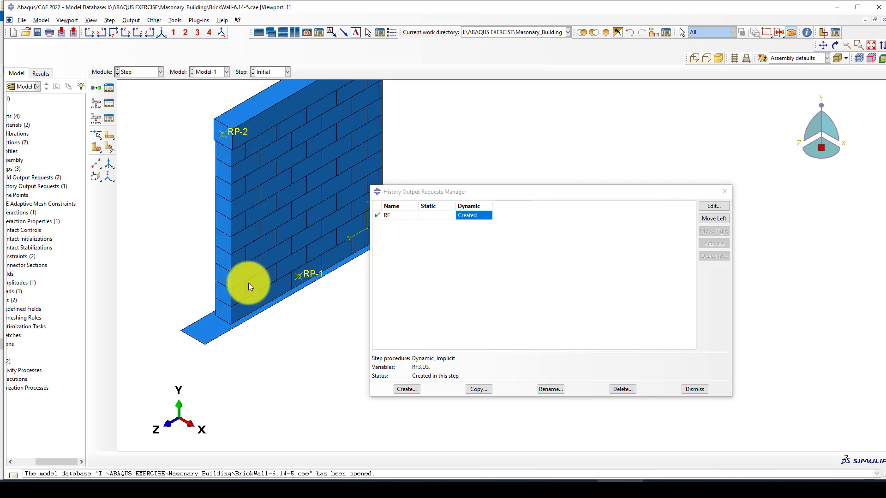
{"action": "left_click", "coordinate": [130, 72]}
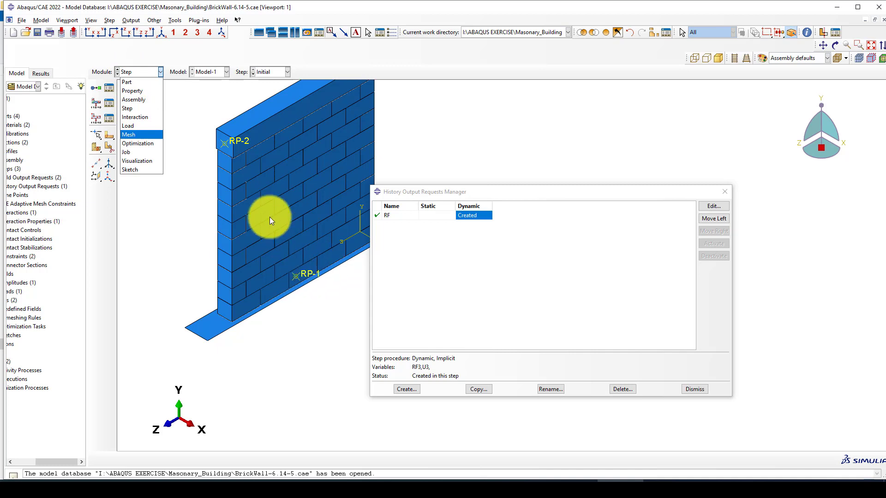
{"action": "left_click", "coordinate": [140, 117]}
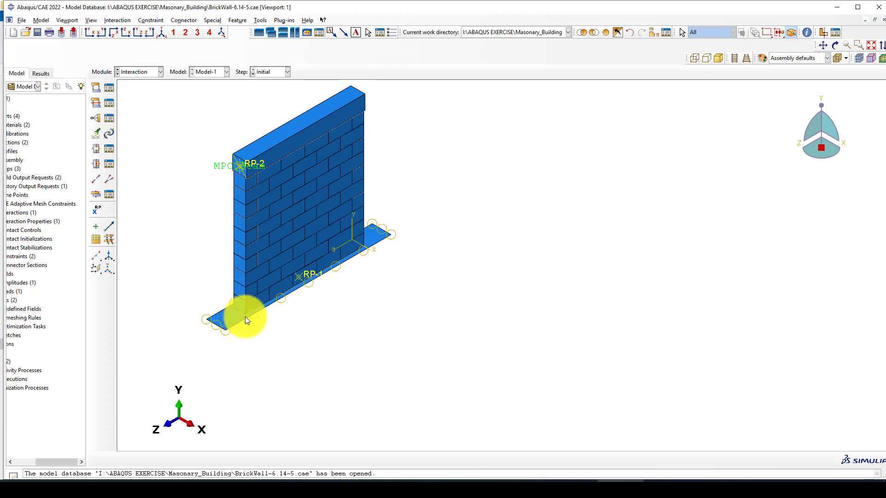
- Review the MCP constraint at the RC beam's end face, checking its control point, secondary nodes and MPC type, and close it without changes
{"action": "scroll", "coordinate": [263, 168], "scroll_direction": "up", "scroll_amount": 3}
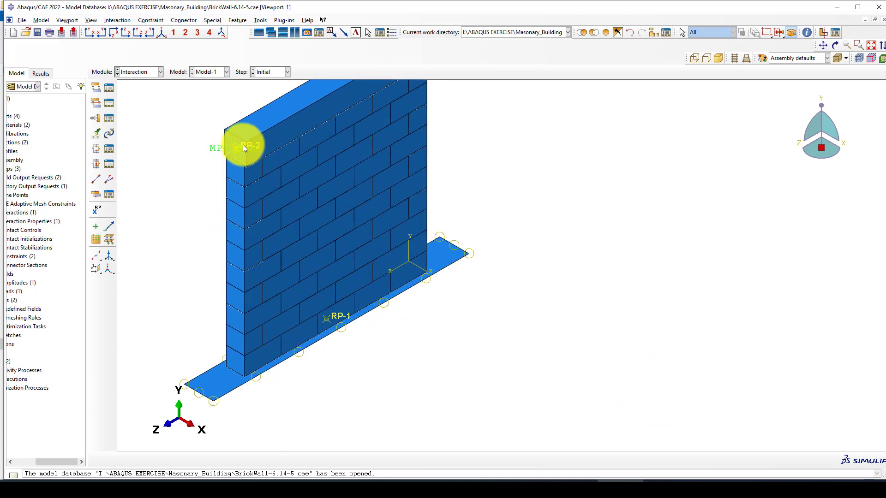
{"action": "scroll", "coordinate": [243, 147], "scroll_direction": "up", "scroll_amount": 1}
{"action": "scroll", "coordinate": [227, 148], "scroll_direction": "up", "scroll_amount": 1}
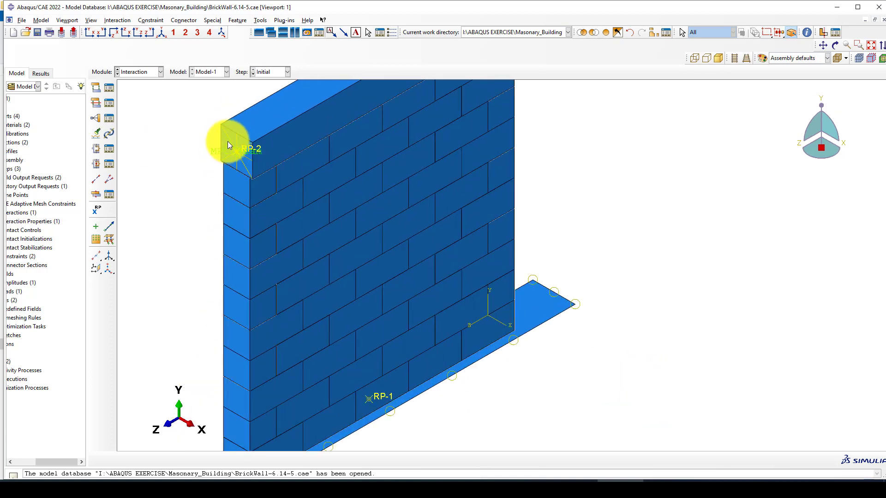
{"action": "scroll", "coordinate": [235, 153], "scroll_direction": "up", "scroll_amount": 1}
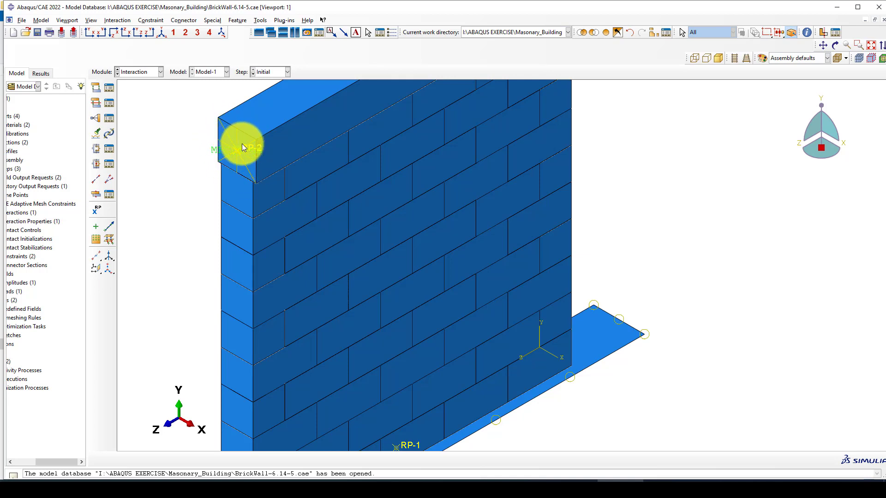
{"action": "scroll", "coordinate": [239, 173], "scroll_direction": "up", "scroll_amount": 1}
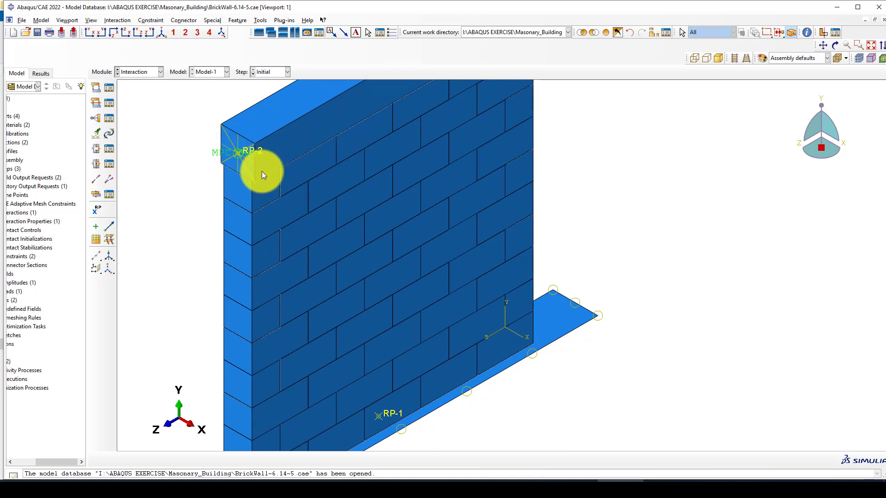
{"action": "left_click", "coordinate": [113, 117]}
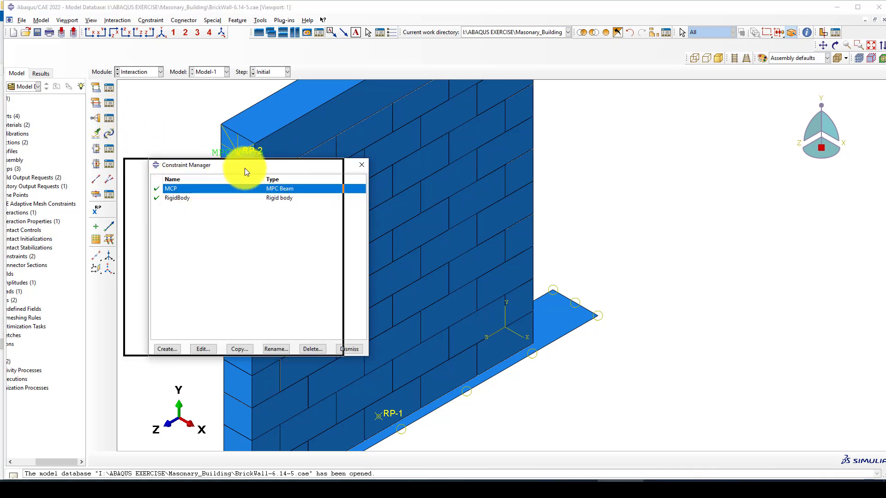
{"action": "scroll", "coordinate": [551, 178], "scroll_direction": "up", "scroll_amount": 2}
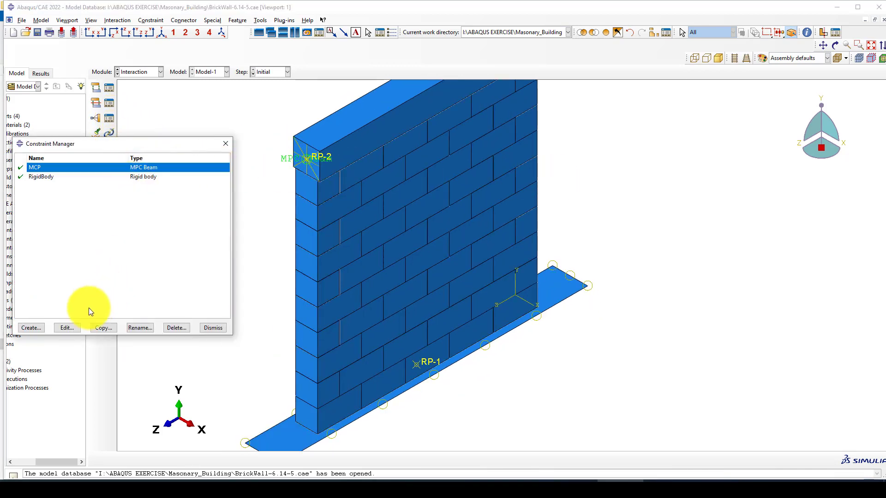
{"action": "left_click", "coordinate": [72, 325]}
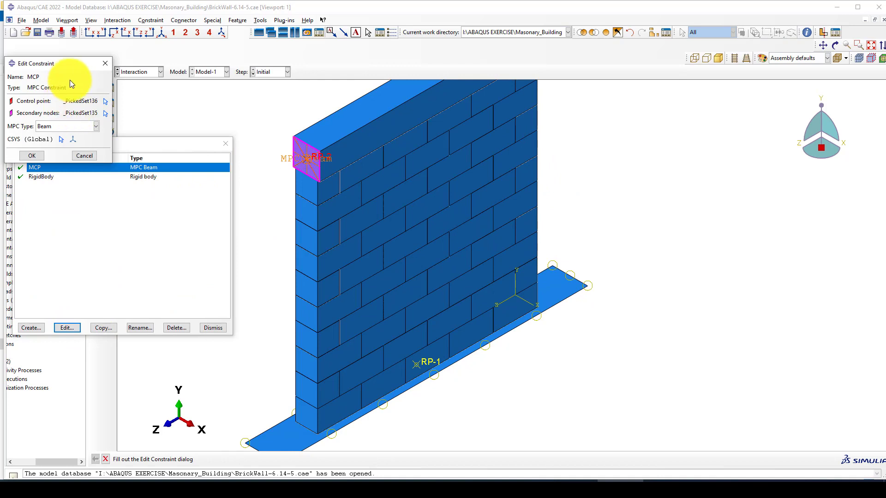
{"action": "left_click_drag", "start_coordinate": [76, 67], "coordinate": [81, 65]}
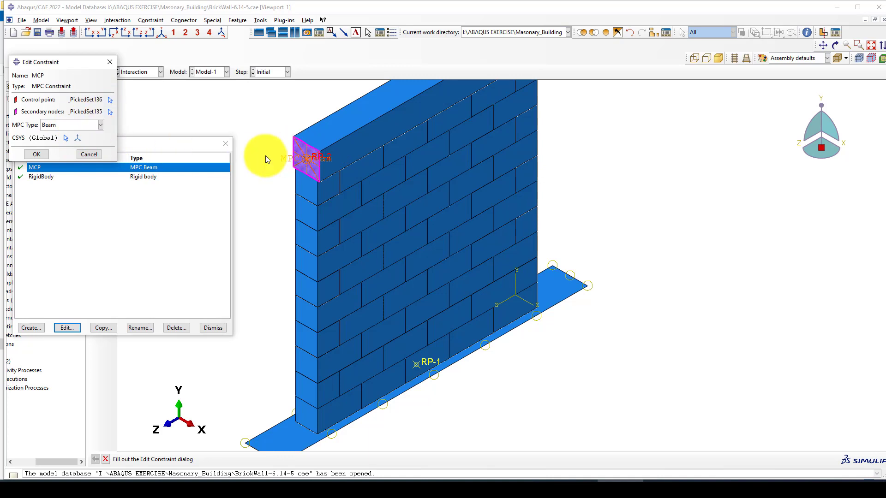
{"action": "left_click", "coordinate": [110, 63]}
- Review the RigidBody constraint on the base plate, checking its body region and reference point, and close the constraint list
{"action": "left_click", "coordinate": [123, 176]}
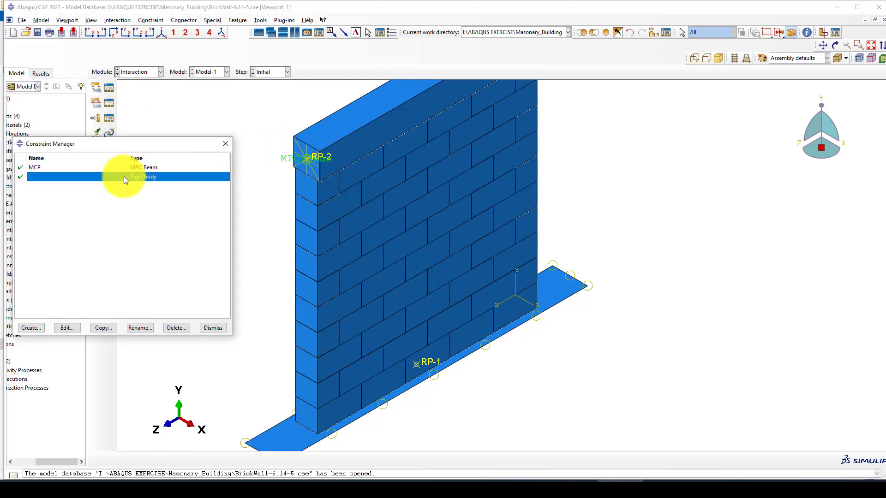
{"action": "scroll", "coordinate": [569, 245], "scroll_direction": "down", "scroll_amount": 3}
{"action": "scroll", "coordinate": [474, 373], "scroll_direction": "up", "scroll_amount": 2}
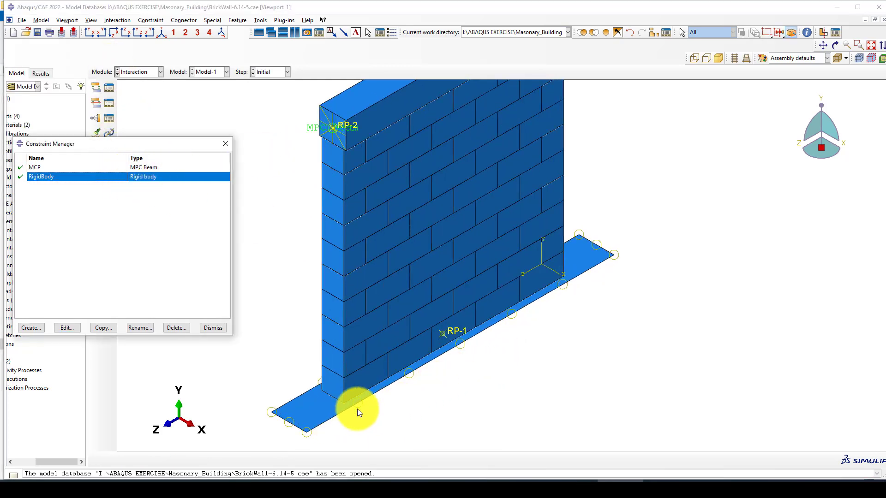
{"action": "scroll", "coordinate": [442, 360], "scroll_direction": "up", "scroll_amount": 2}
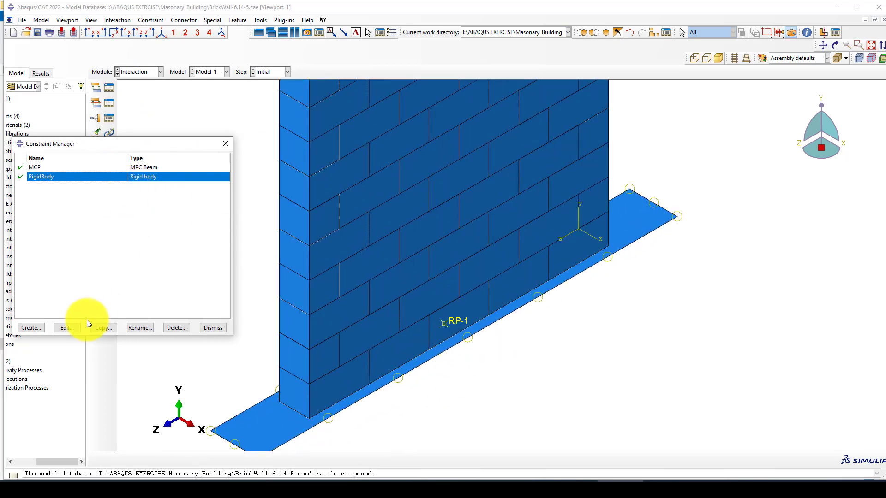
{"action": "left_click", "coordinate": [65, 328]}
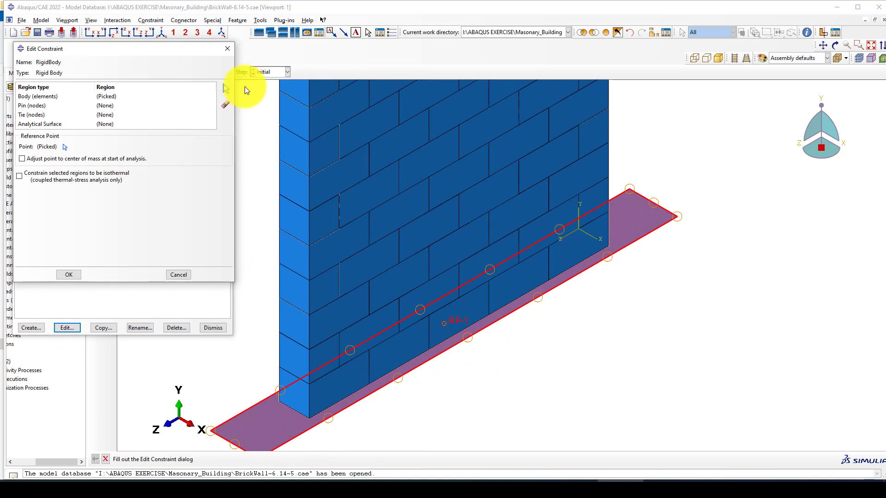
{"action": "left_click", "coordinate": [228, 49]}
{"action": "left_click", "coordinate": [225, 144]}
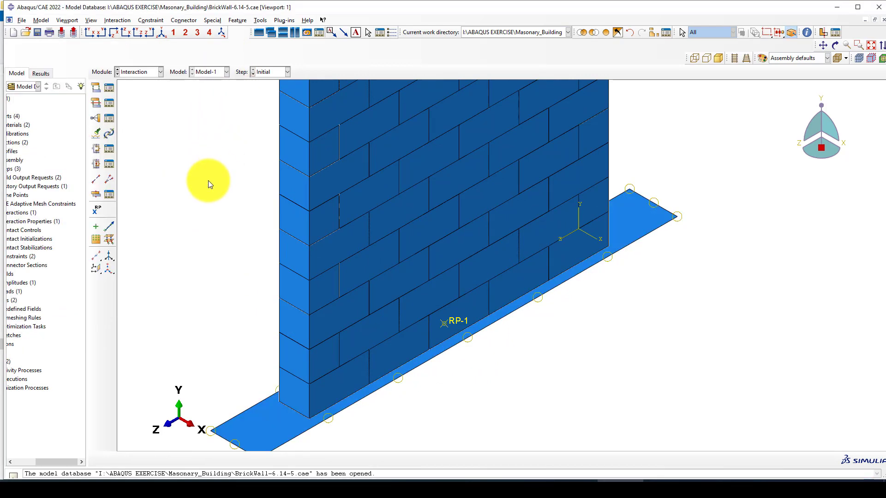
- Examine the joints between the bricks across the wall, from the RC beam down to the base plate
{"action": "scroll", "coordinate": [248, 176], "scroll_direction": "down", "scroll_amount": 1}
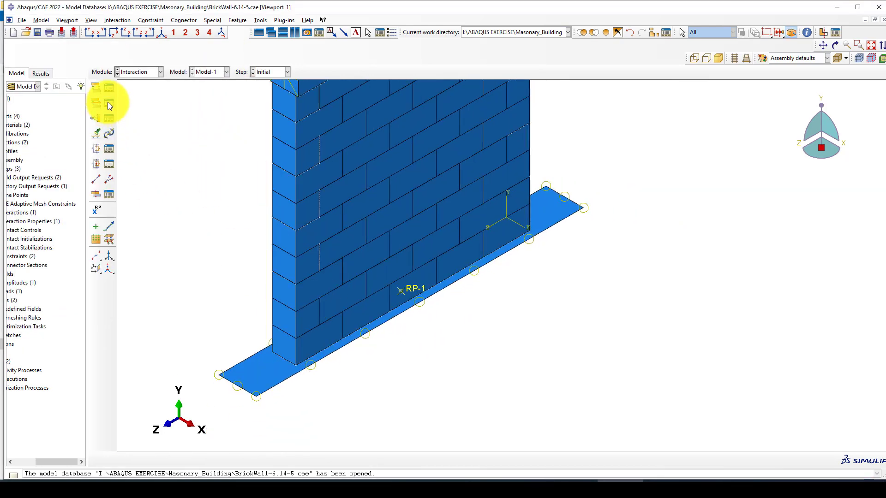
{"action": "scroll", "coordinate": [319, 305], "scroll_direction": "down", "scroll_amount": 5}
{"action": "scroll", "coordinate": [409, 173], "scroll_direction": "up", "scroll_amount": 4}
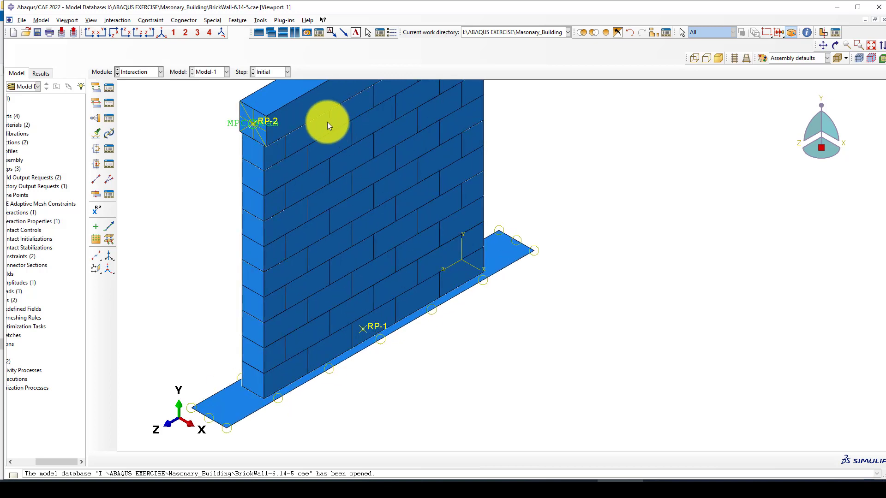
{"action": "scroll", "coordinate": [292, 265], "scroll_direction": "up", "scroll_amount": 1}
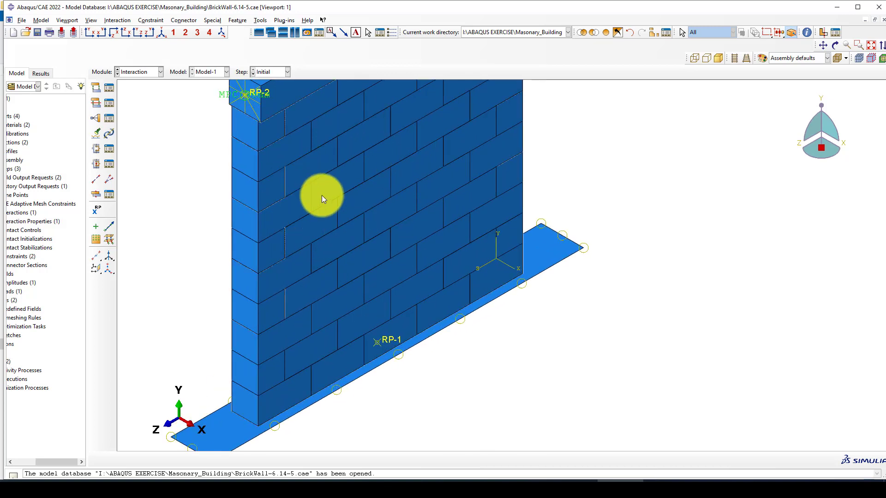
{"action": "scroll", "coordinate": [304, 162], "scroll_direction": "up", "scroll_amount": 1}
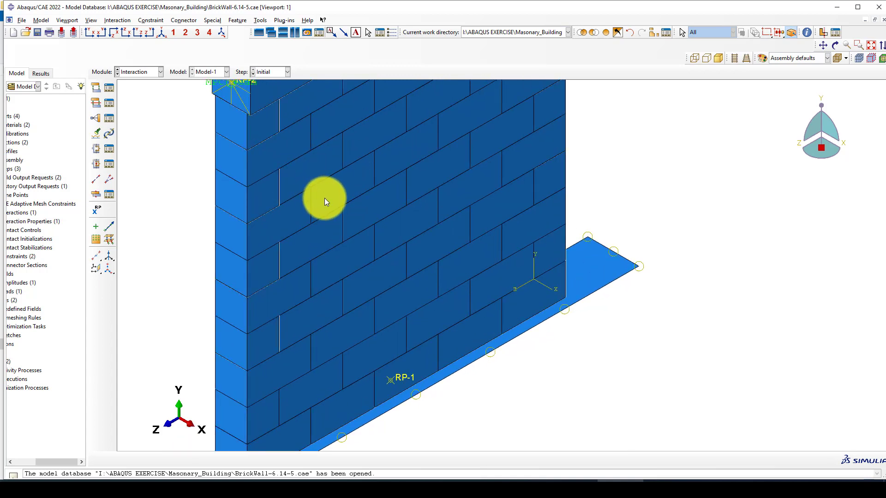
{"action": "scroll", "coordinate": [332, 192], "scroll_direction": "down", "scroll_amount": 1}
{"action": "scroll", "coordinate": [292, 201], "scroll_direction": "up", "scroll_amount": 2}
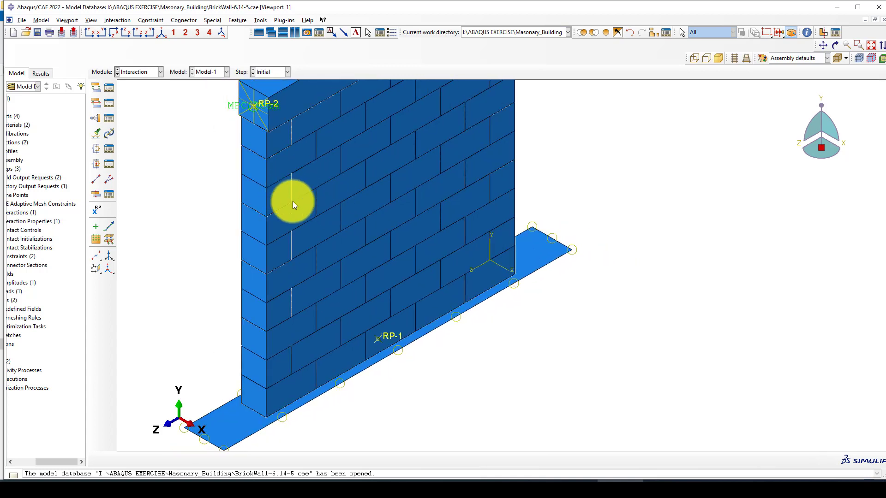
{"action": "scroll", "coordinate": [302, 198], "scroll_direction": "down", "scroll_amount": 2}
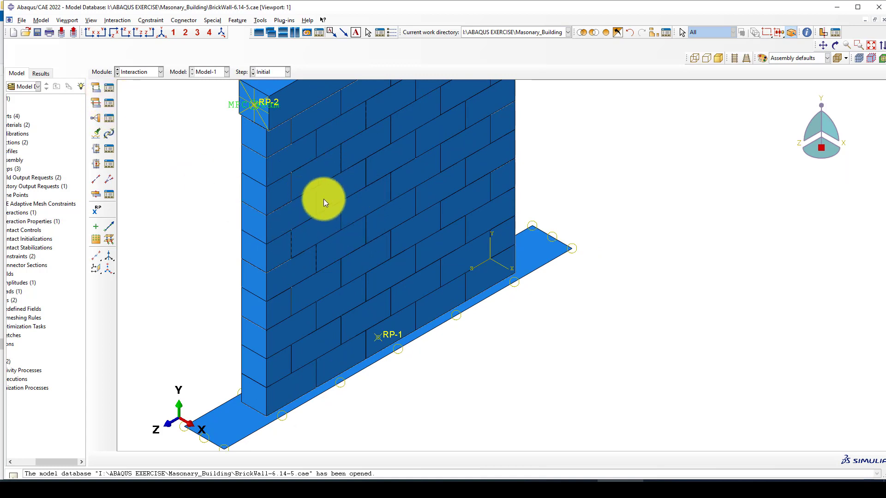
{"action": "scroll", "coordinate": [330, 236], "scroll_direction": "up", "scroll_amount": 2}
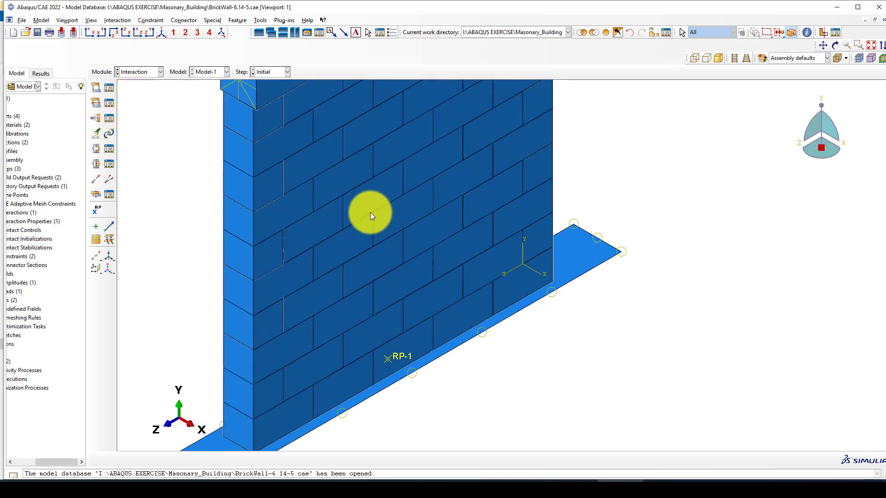
{"action": "scroll", "coordinate": [364, 210], "scroll_direction": "up", "scroll_amount": 1}
{"action": "scroll", "coordinate": [317, 240], "scroll_direction": "down", "scroll_amount": 1}
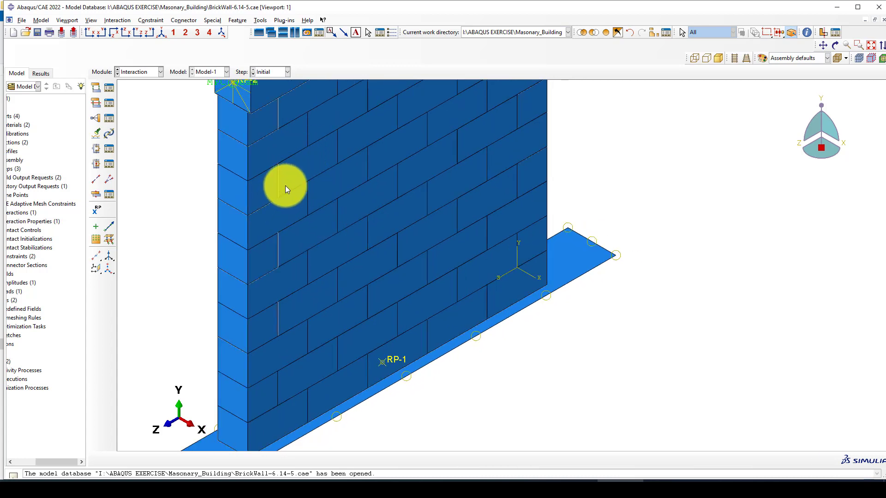
{"action": "scroll", "coordinate": [305, 189], "scroll_direction": "up", "scroll_amount": 1}
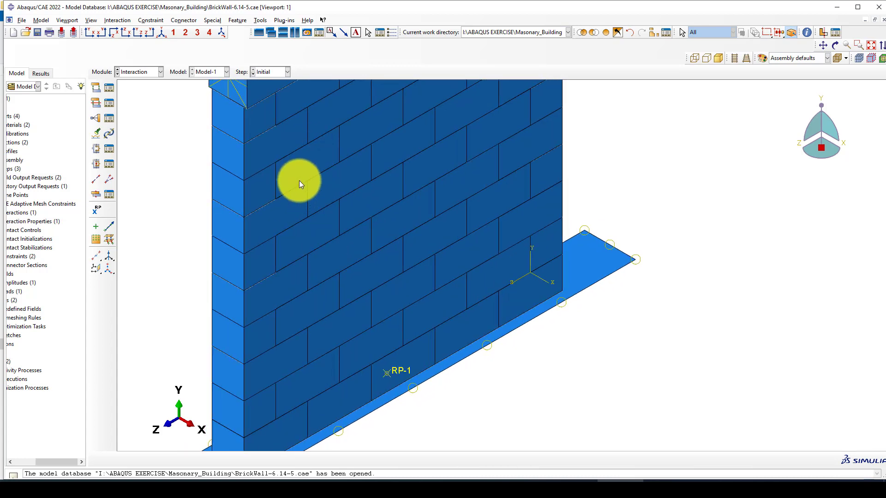
{"action": "scroll", "coordinate": [323, 162], "scroll_direction": "up", "scroll_amount": 1}
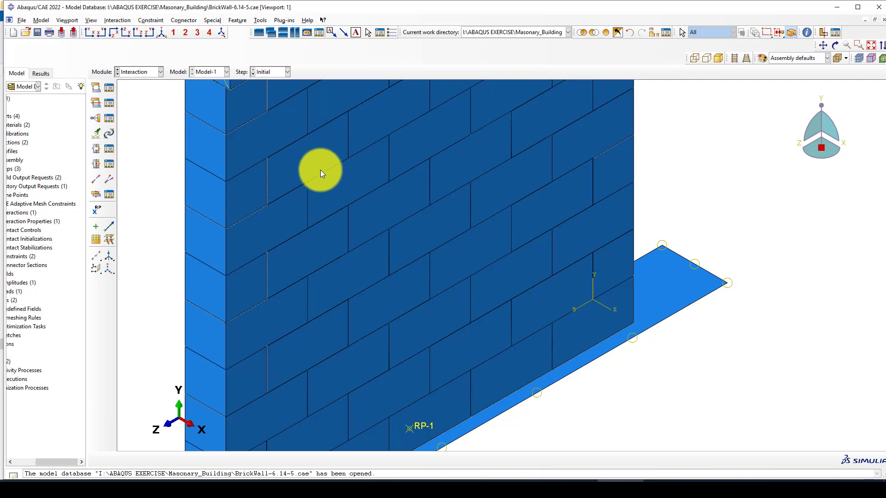
{"action": "scroll", "coordinate": [311, 197], "scroll_direction": "down", "scroll_amount": 2}
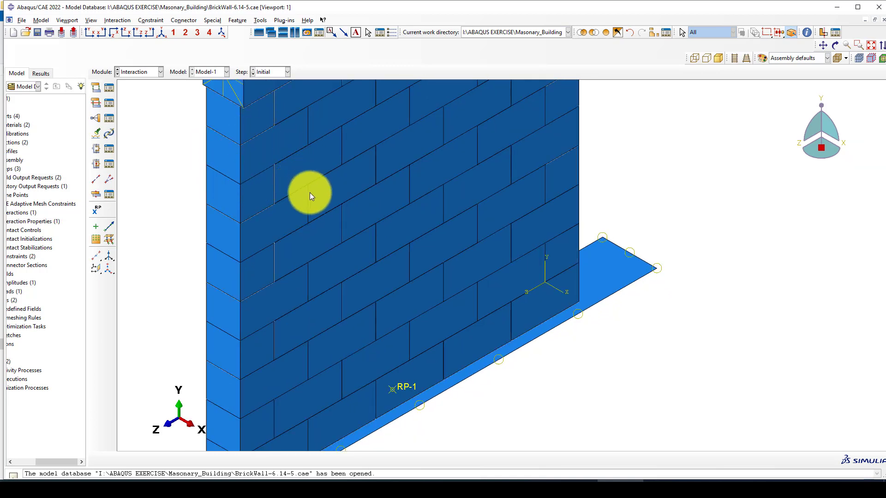
- Open the existing Contct-properties contact property and review its tangential friction formulation beside the wall
{"action": "scroll", "coordinate": [297, 193], "scroll_direction": "up", "scroll_amount": 1}
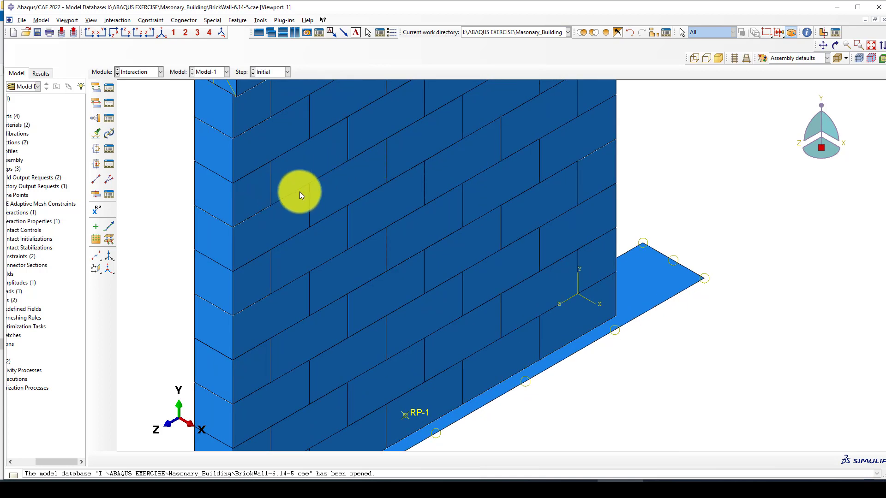
{"action": "scroll", "coordinate": [356, 210], "scroll_direction": "down", "scroll_amount": 1}
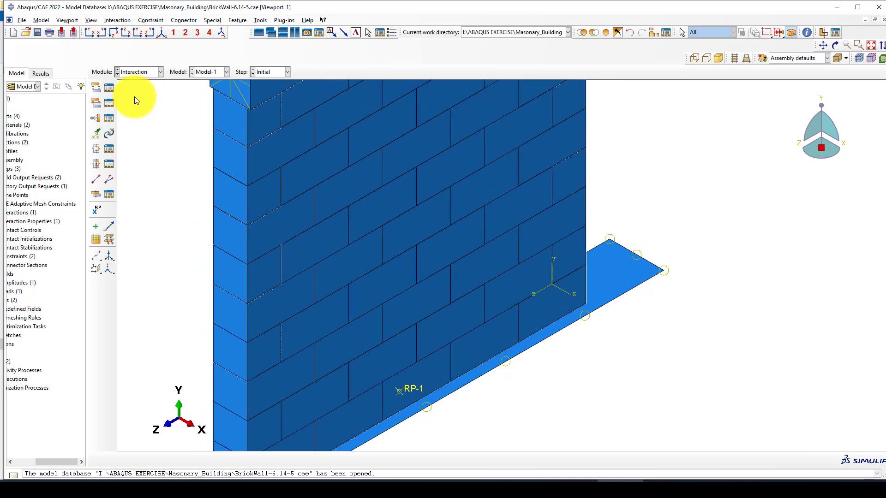
{"action": "left_click", "coordinate": [109, 103]}
{"action": "left_click", "coordinate": [95, 198]}
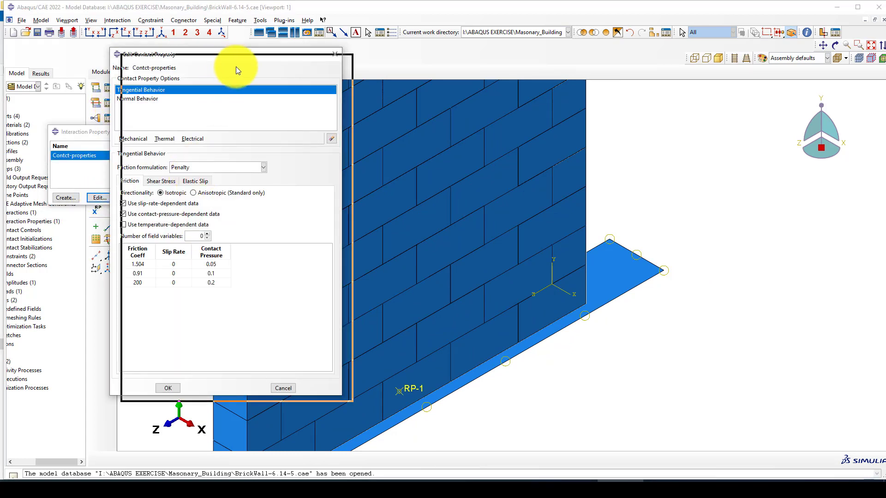
{"action": "scroll", "coordinate": [632, 172], "scroll_direction": "down", "scroll_amount": 1}
{"action": "scroll", "coordinate": [648, 175], "scroll_direction": "down", "scroll_amount": 1}
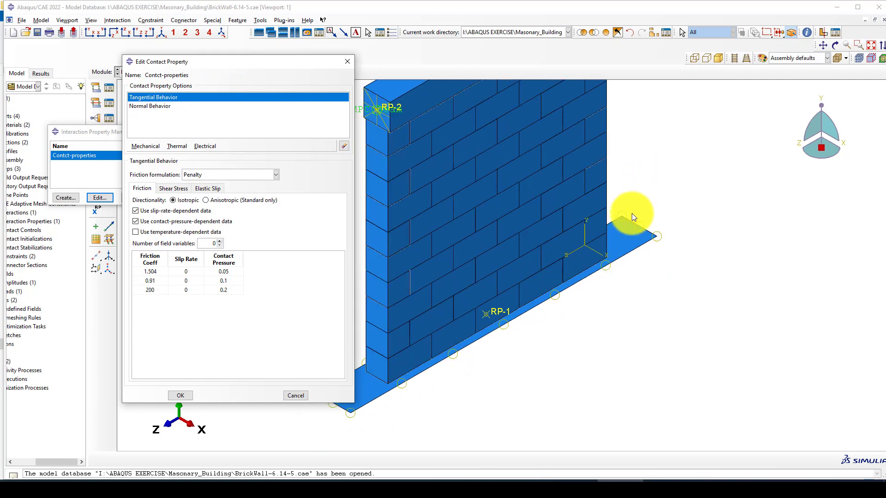
{"action": "scroll", "coordinate": [471, 303], "scroll_direction": "up", "scroll_amount": 1}
- Check the contact property's normal behavior, including pressure-overclosure and separation settings, against the brick joints in the wall
{"action": "left_click", "coordinate": [162, 106]}
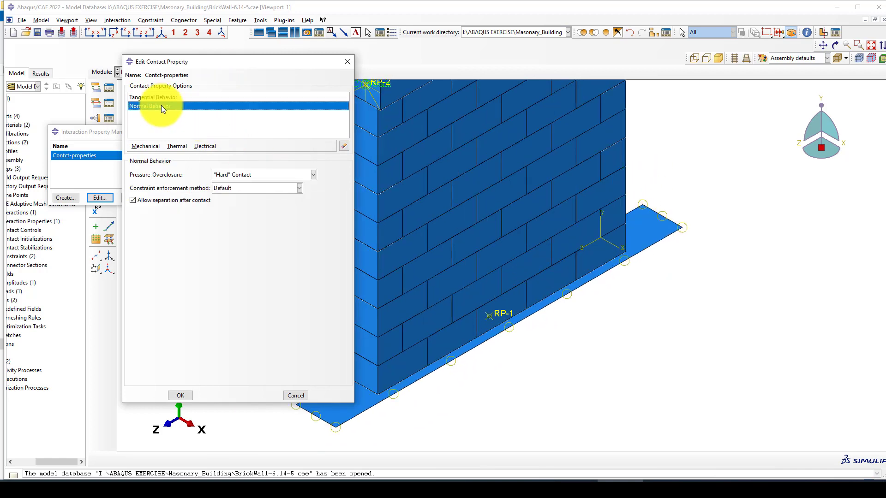
{"action": "scroll", "coordinate": [516, 290], "scroll_direction": "down", "scroll_amount": 1}
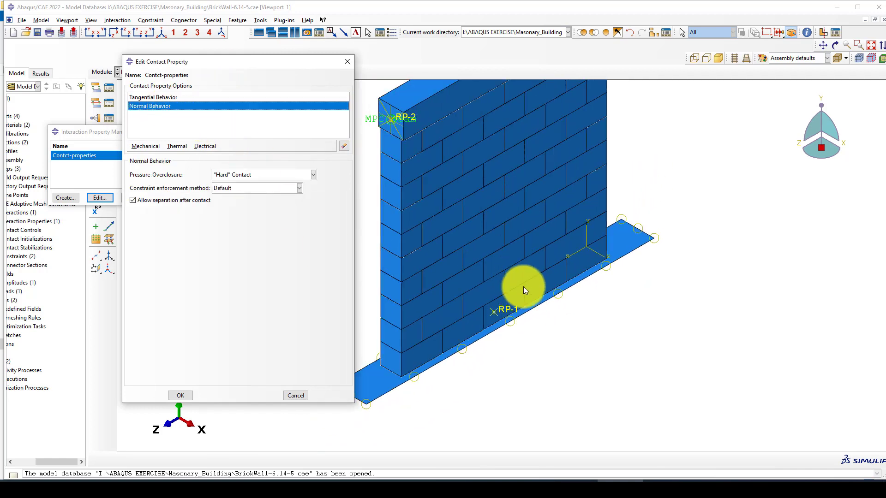
{"action": "scroll", "coordinate": [523, 286], "scroll_direction": "down", "scroll_amount": 1}
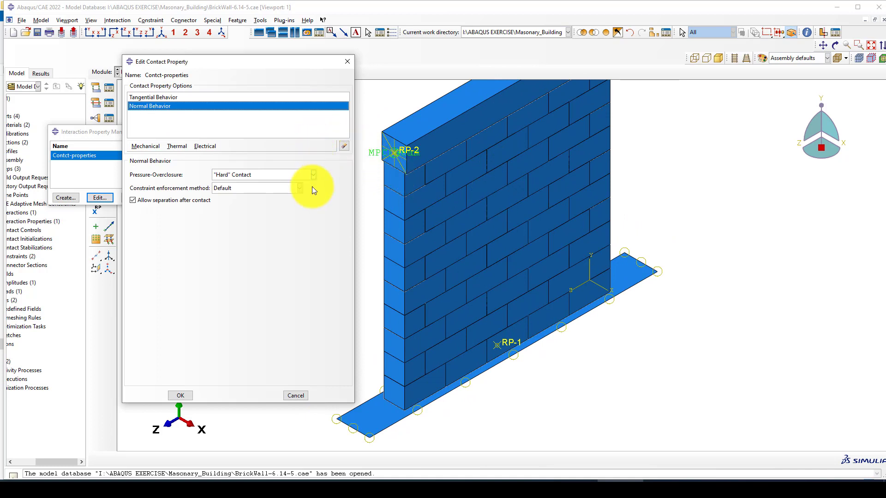
{"action": "scroll", "coordinate": [502, 180], "scroll_direction": "up", "scroll_amount": 3}
{"action": "scroll", "coordinate": [555, 212], "scroll_direction": "down", "scroll_amount": 2}
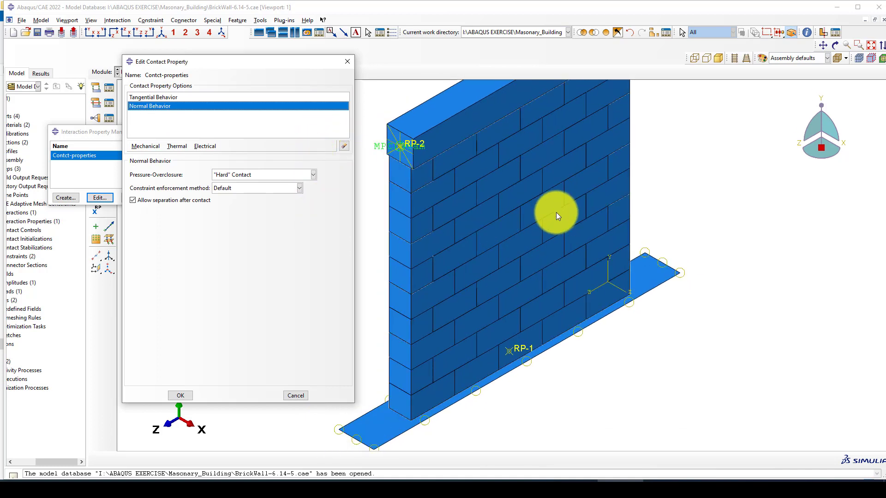
{"action": "scroll", "coordinate": [401, 171], "scroll_direction": "up", "scroll_amount": 1}
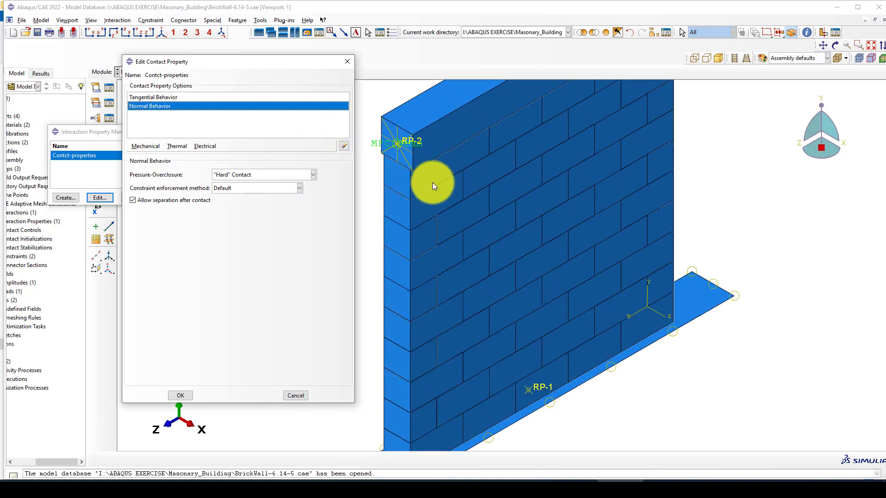
{"action": "scroll", "coordinate": [432, 182], "scroll_direction": "up", "scroll_amount": 1}
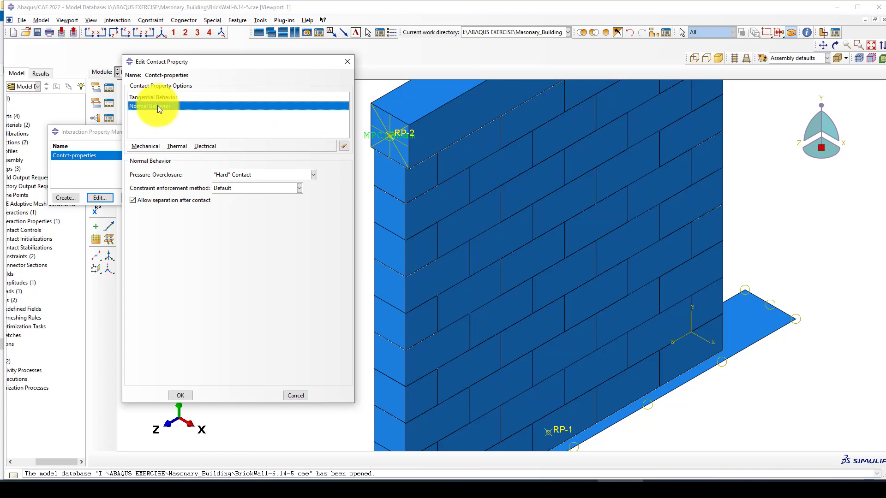
- Review the tangential behavior in detail: friction coefficients, slip rates and contact pressures, plus the shear stress and elastic slip settings
{"action": "left_click", "coordinate": [148, 98]}
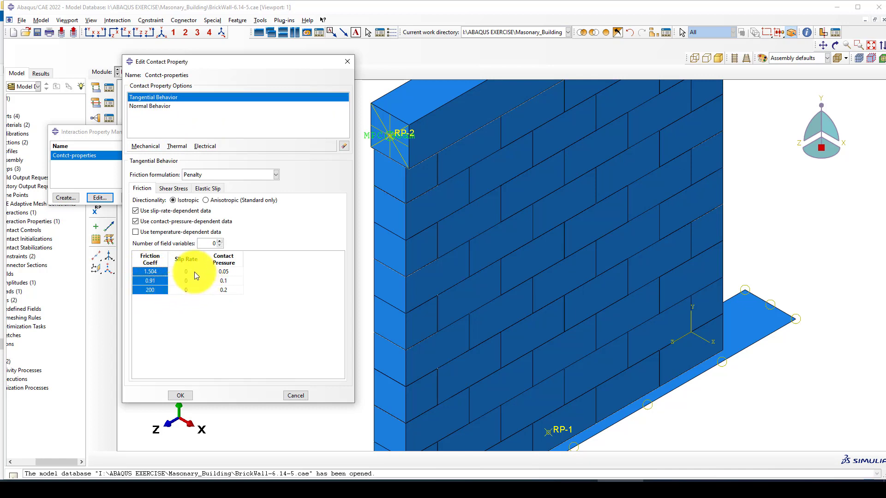
{"action": "left_click_drag", "start_coordinate": [195, 272], "coordinate": [193, 290]}
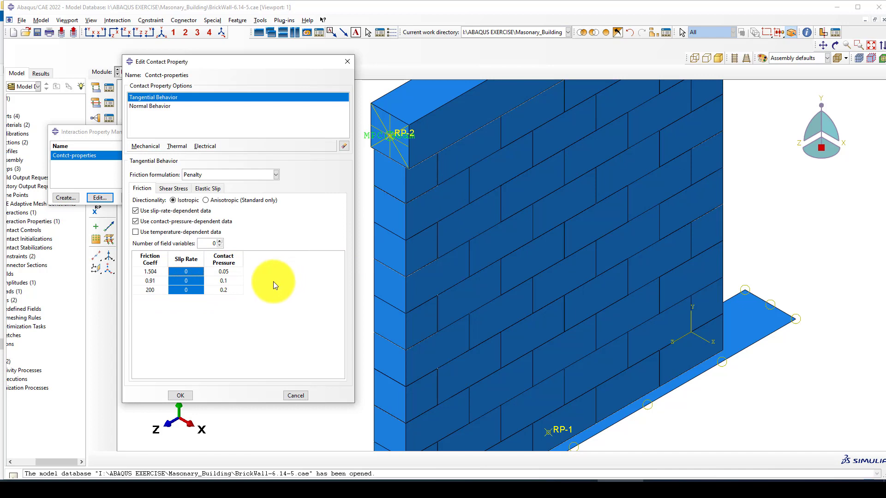
{"action": "left_click", "coordinate": [174, 189]}
{"action": "left_click", "coordinate": [204, 189]}
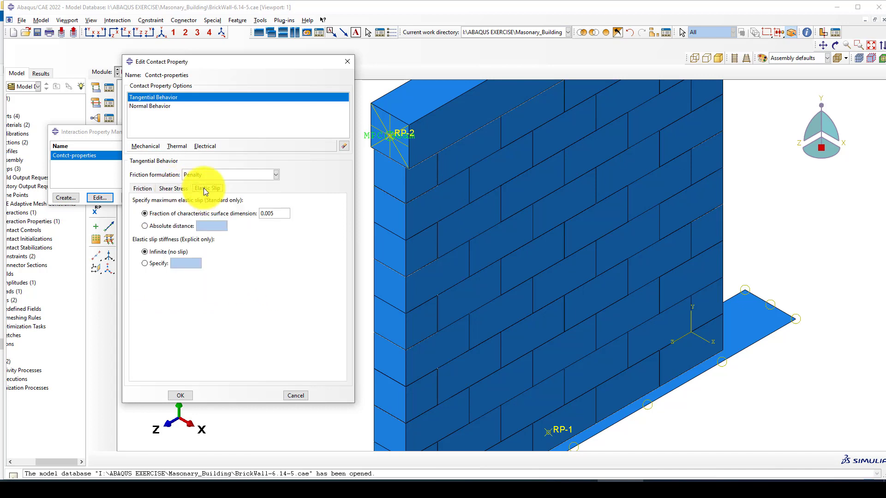
{"action": "left_click", "coordinate": [144, 188]}
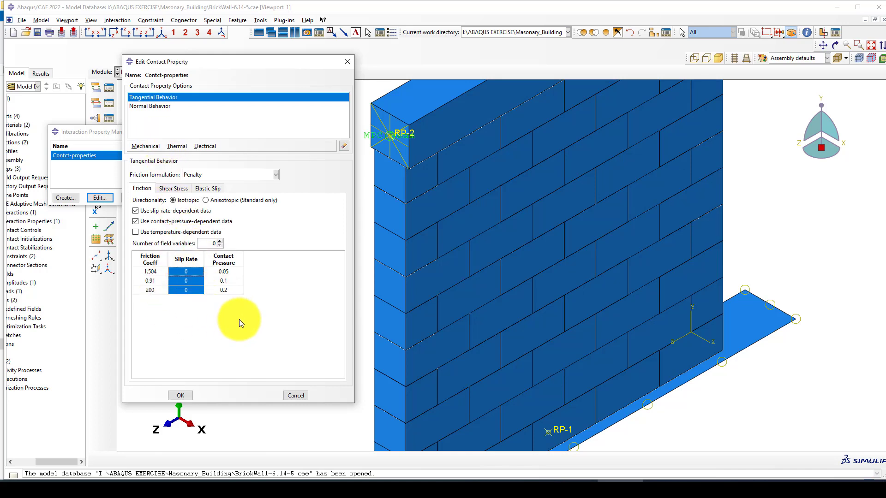
{"action": "scroll", "coordinate": [549, 265], "scroll_direction": "down", "scroll_amount": 3}
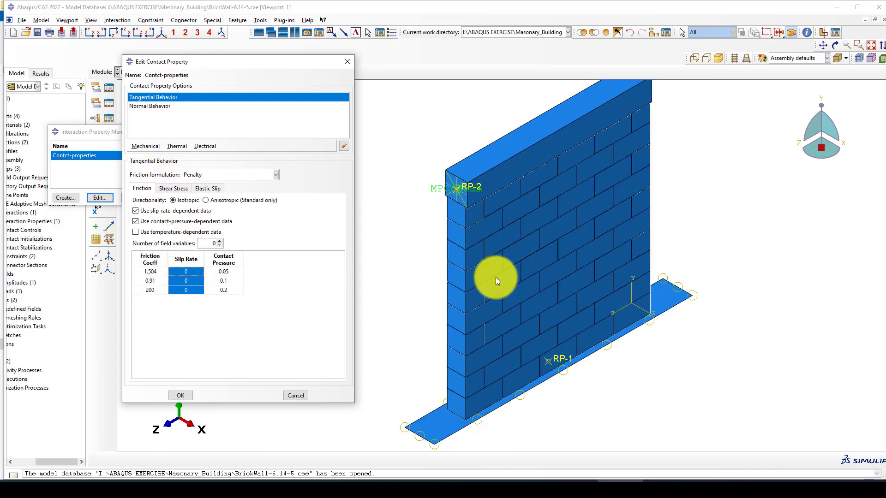
{"action": "scroll", "coordinate": [500, 379], "scroll_direction": "up", "scroll_amount": 1}
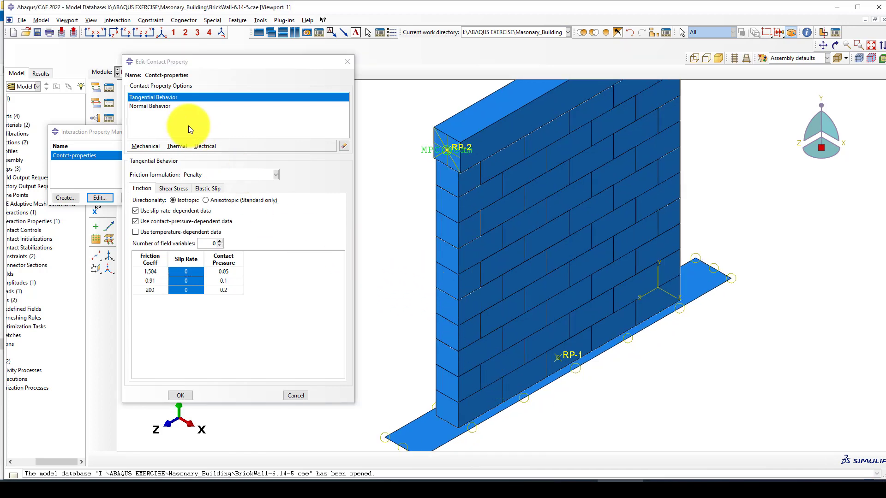
- Review the normal behavior again against the joints from beam to base plate, then accept the contact property and close the property list
{"action": "left_click", "coordinate": [159, 106]}
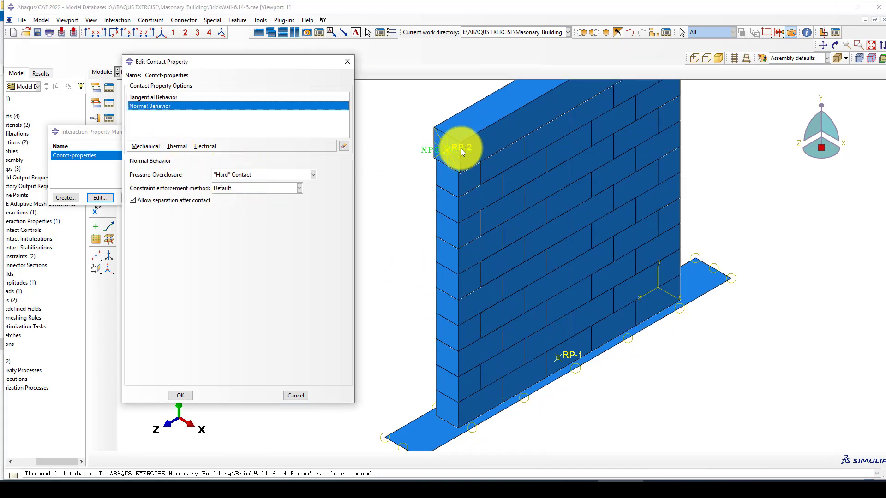
{"action": "scroll", "coordinate": [461, 149], "scroll_direction": "up", "scroll_amount": 2}
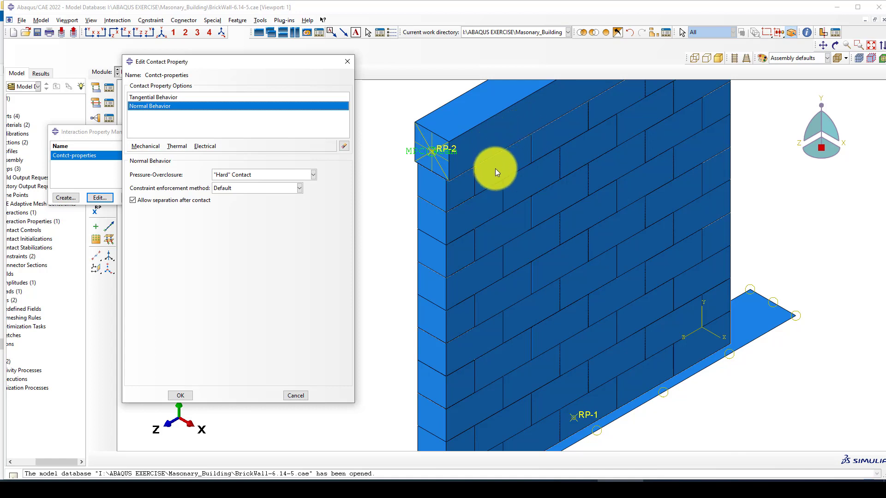
{"action": "left_click_drag", "start_coordinate": [497, 172], "coordinate": [582, 315], "text": "ctrl+alt"}
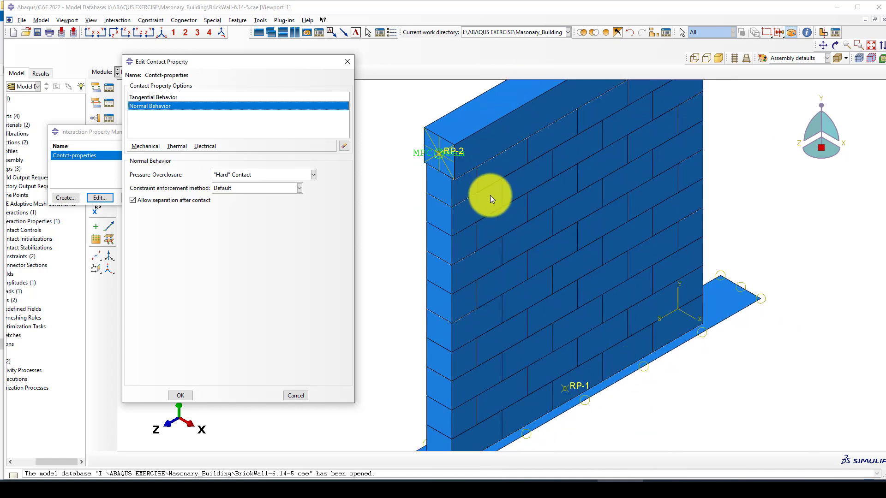
{"action": "left_click_drag", "start_coordinate": [490, 195], "coordinate": [491, 201], "text": "ctrl+alt"}
{"action": "left_click_drag", "start_coordinate": [507, 247], "coordinate": [551, 352], "text": "ctrl+alt"}
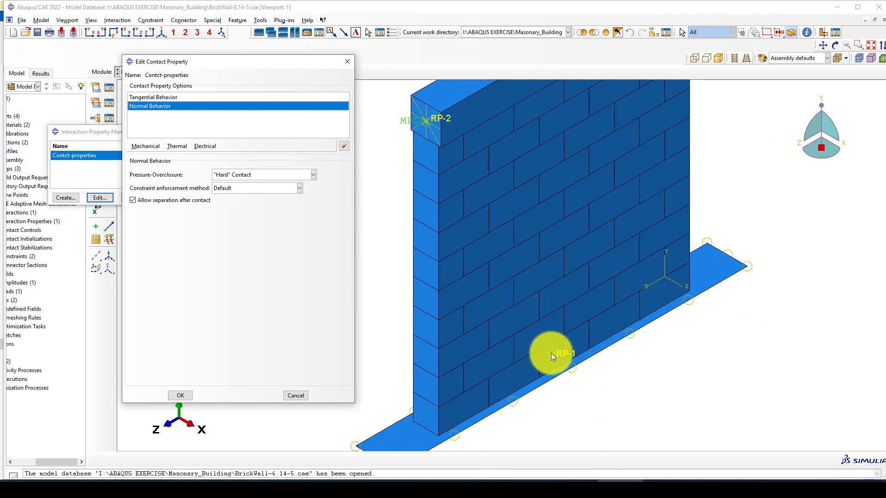
{"action": "left_click_drag", "start_coordinate": [450, 146], "coordinate": [469, 192], "text": "ctrl+alt"}
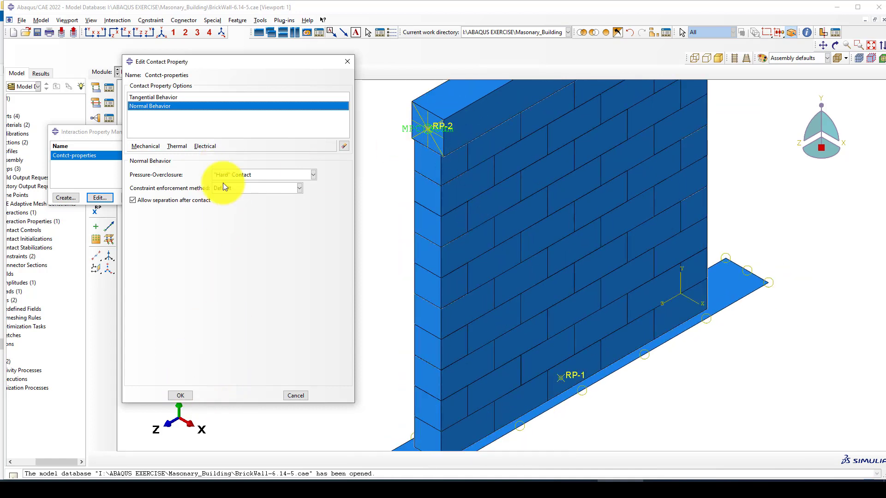
{"action": "left_click", "coordinate": [182, 396]}
{"action": "scroll", "coordinate": [433, 253], "scroll_direction": "down", "scroll_amount": 2}
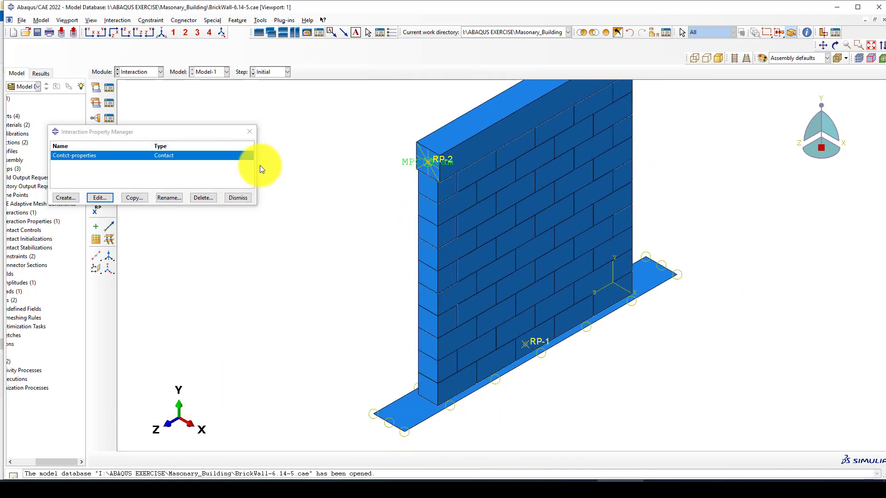
{"action": "left_click", "coordinate": [245, 130]}
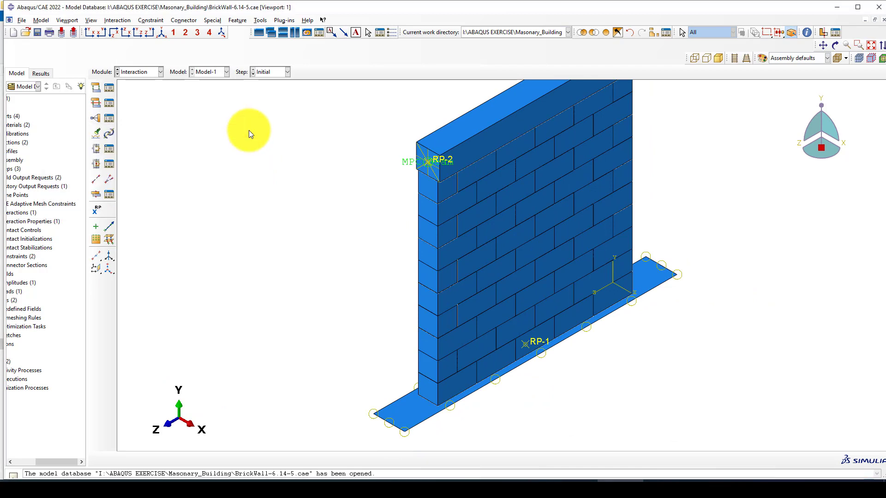
- Review the GEn-contact general contact interaction, checking its included surface pairs and global property assignment, and close it without changes
{"action": "left_click", "coordinate": [108, 90]}
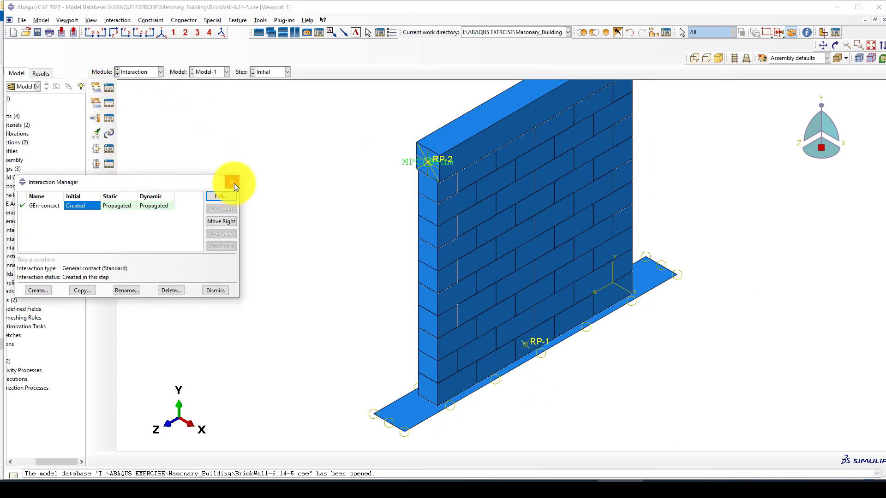
{"action": "left_click", "coordinate": [219, 197]}
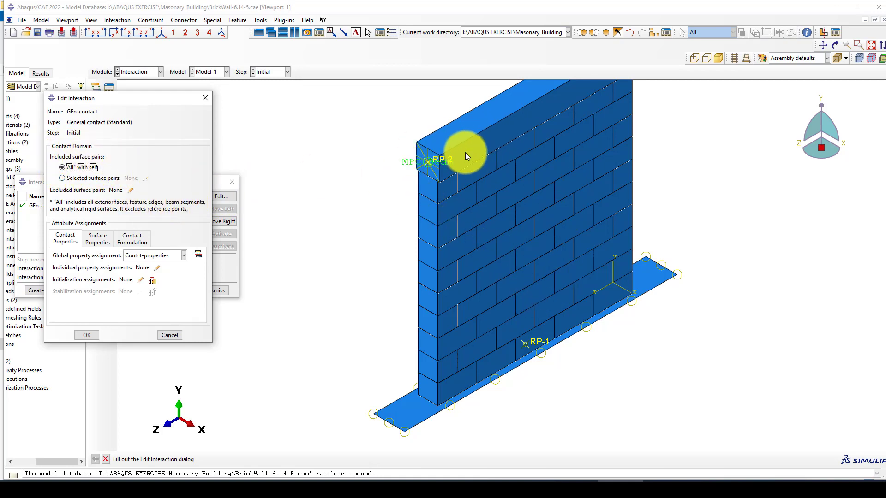
{"action": "scroll", "coordinate": [461, 191], "scroll_direction": "up", "scroll_amount": 2}
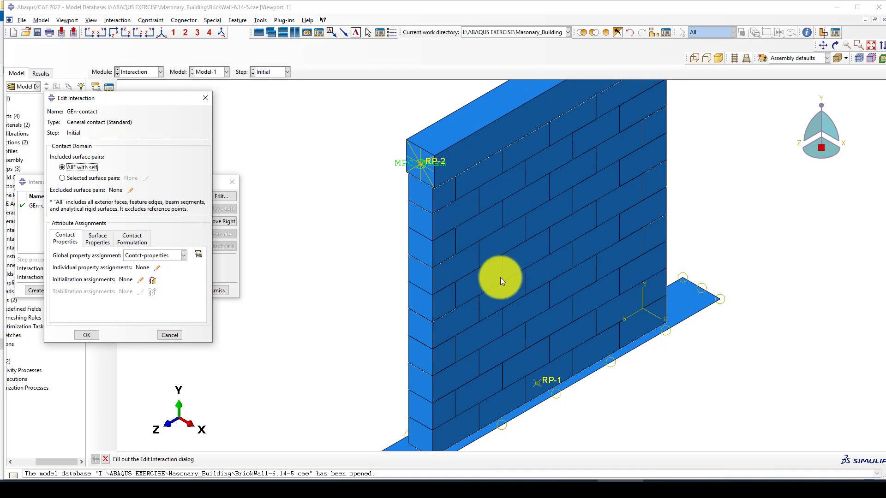
{"action": "scroll", "coordinate": [463, 241], "scroll_direction": "down", "scroll_amount": 1}
{"action": "scroll", "coordinate": [502, 296], "scroll_direction": "up", "scroll_amount": 1}
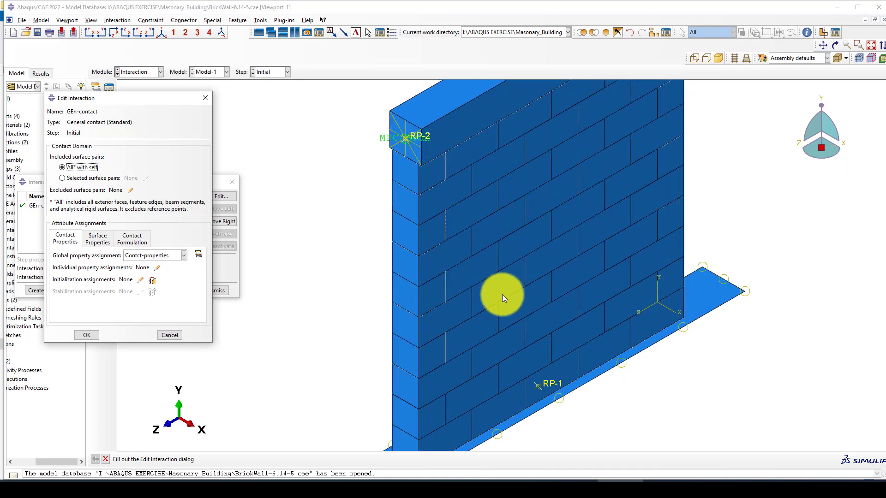
{"action": "scroll", "coordinate": [506, 271], "scroll_direction": "up", "scroll_amount": 1}
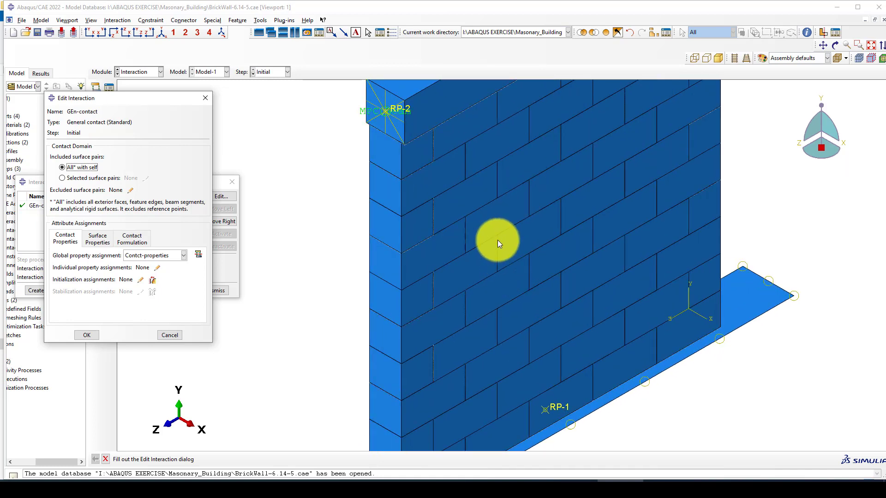
{"action": "scroll", "coordinate": [466, 244], "scroll_direction": "down", "scroll_amount": 1}
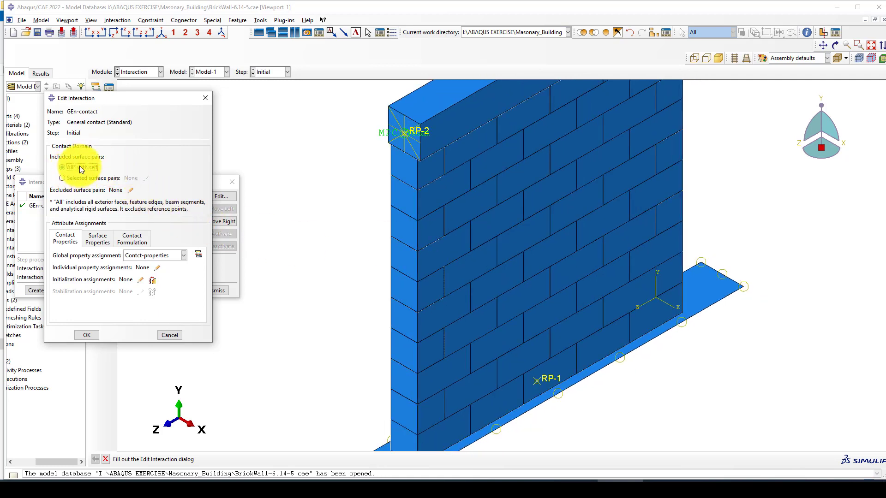
{"action": "left_click", "coordinate": [203, 99]}
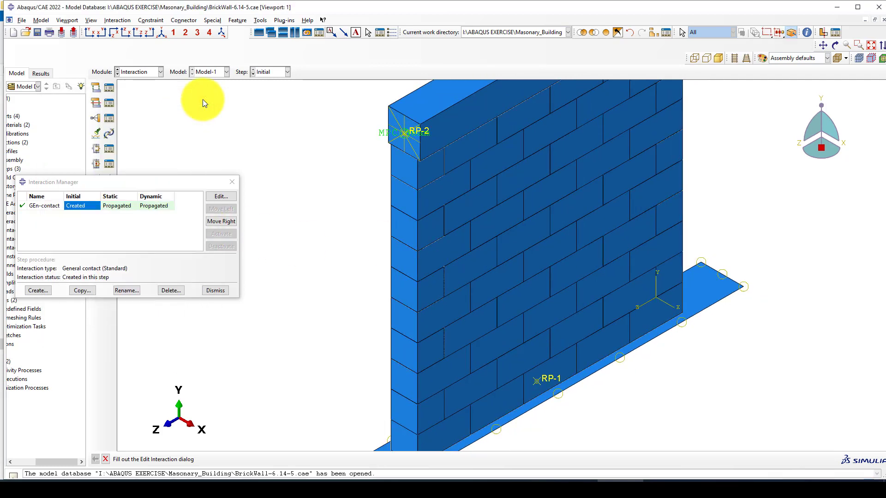
{"action": "left_click", "coordinate": [232, 183]}
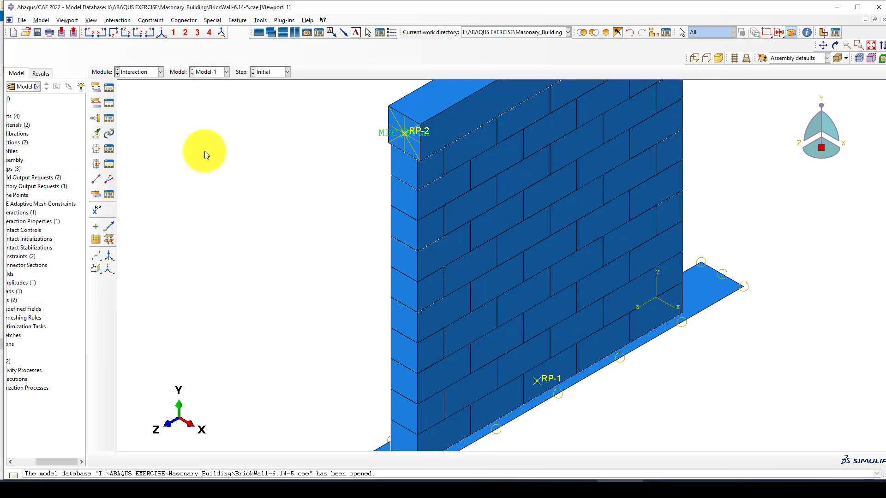
- Search the whole model for contact pairs, look through the candidates, and discard them without saving
{"action": "left_click", "coordinate": [95, 134]}
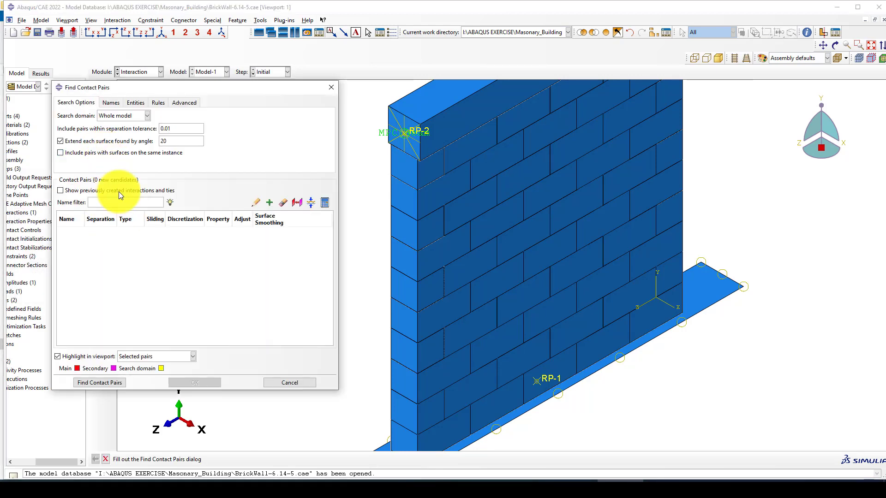
{"action": "left_click", "coordinate": [102, 381]}
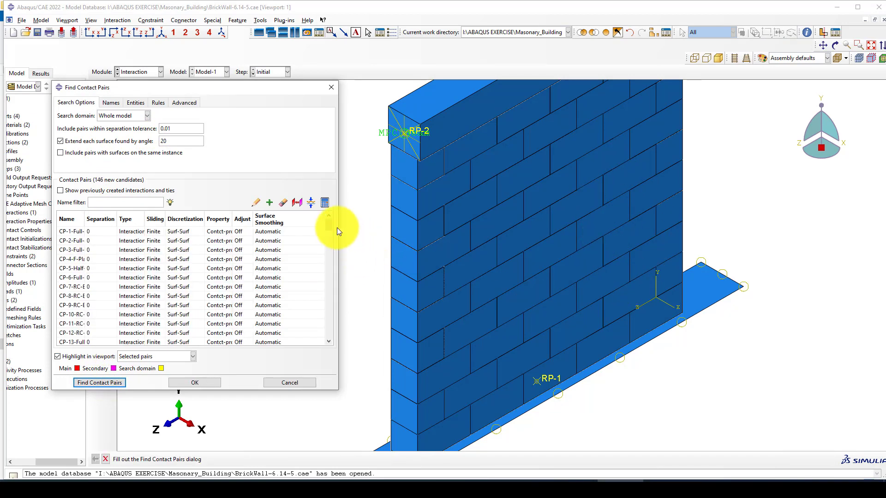
{"action": "mouse_move", "coordinate": [329, 229]}
{"action": "left_mouse_down"}
{"action": "mouse_move", "coordinate": [334, 333]}
{"action": "mouse_move", "coordinate": [326, 233]}
{"action": "left_mouse_up"}
{"action": "left_click", "coordinate": [302, 381]}
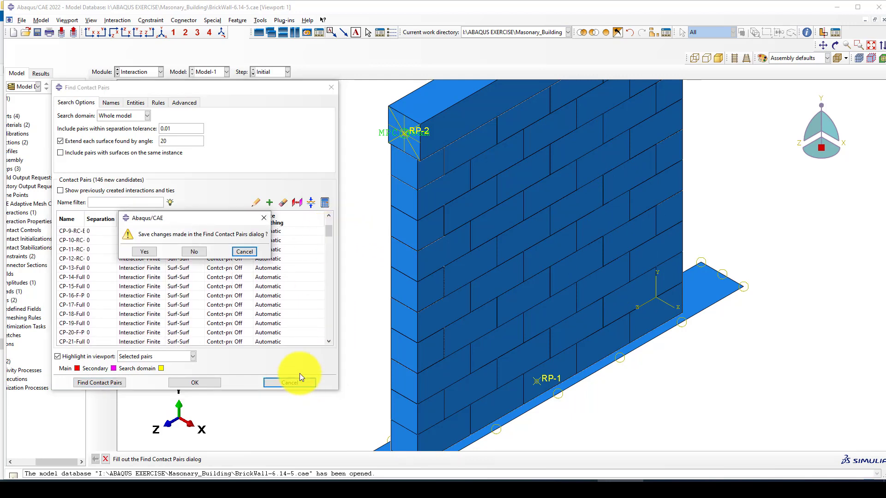
{"action": "left_click", "coordinate": [201, 252]}
- Switch to the Load module and review the encastre boundary condition at RP-1 defined in the Initial step, accepting it without changes
{"action": "left_click", "coordinate": [140, 74]}
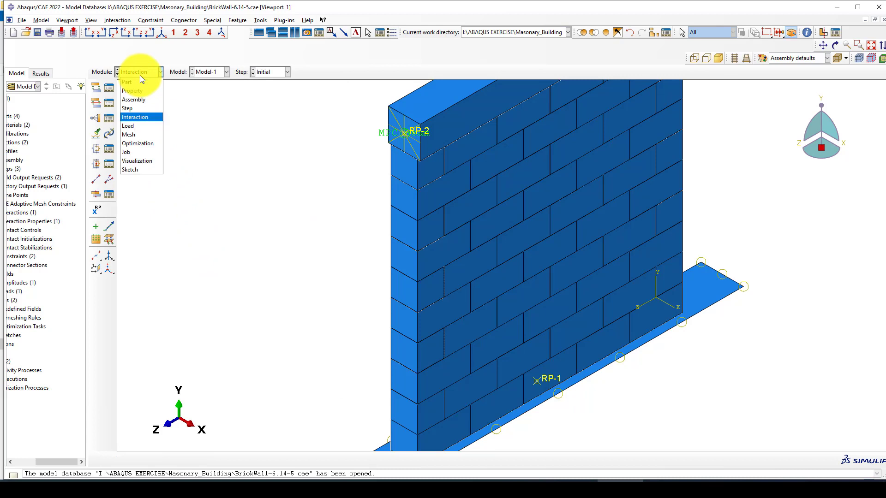
{"action": "left_click", "coordinate": [142, 124]}
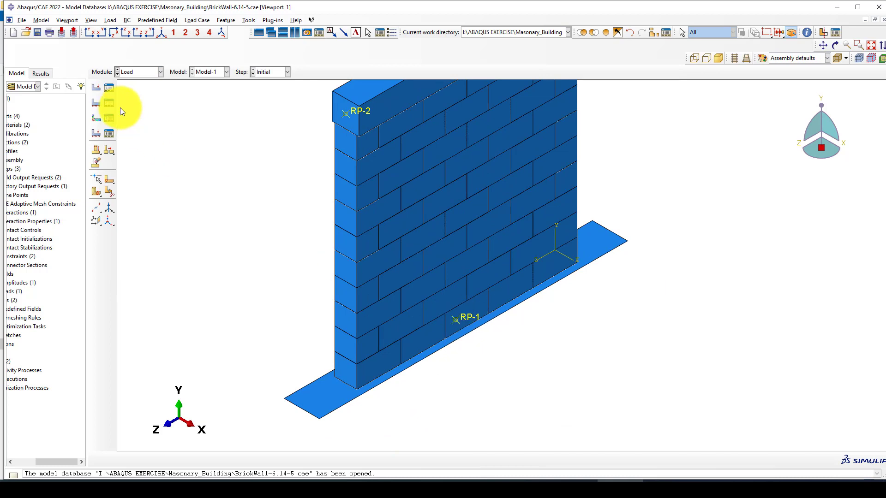
{"action": "left_click", "coordinate": [107, 104]}
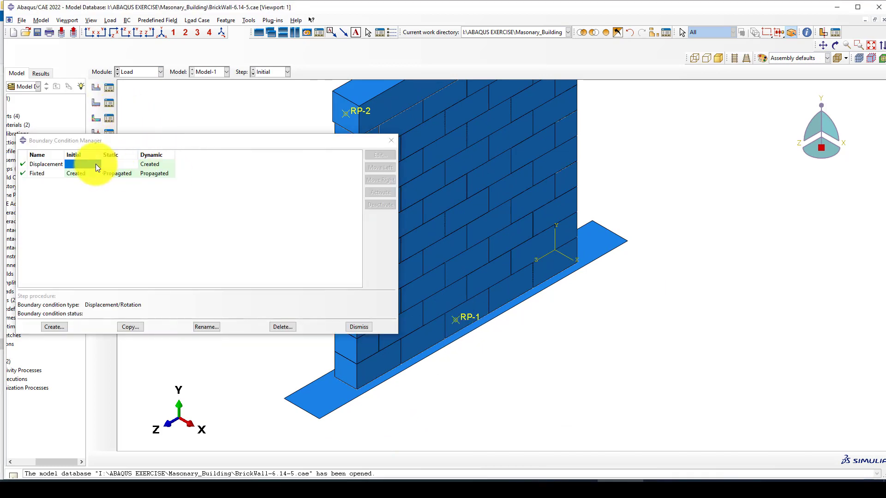
{"action": "left_click", "coordinate": [82, 173]}
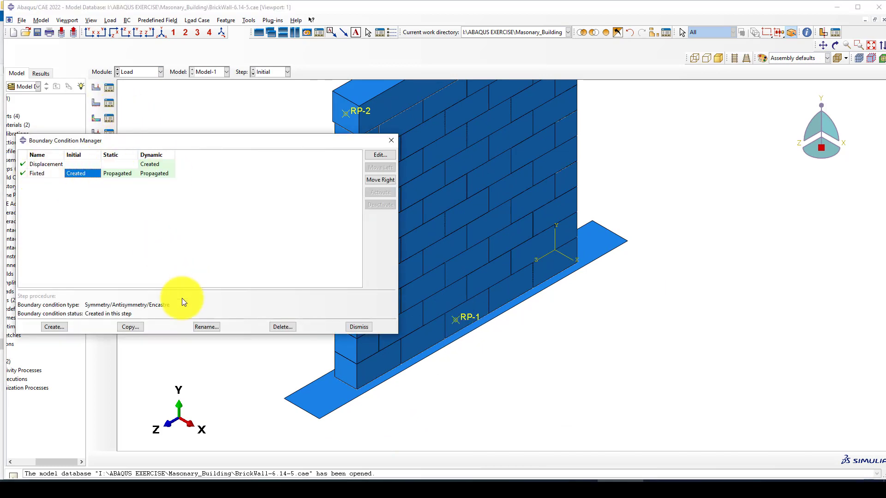
{"action": "left_click", "coordinate": [380, 155]}
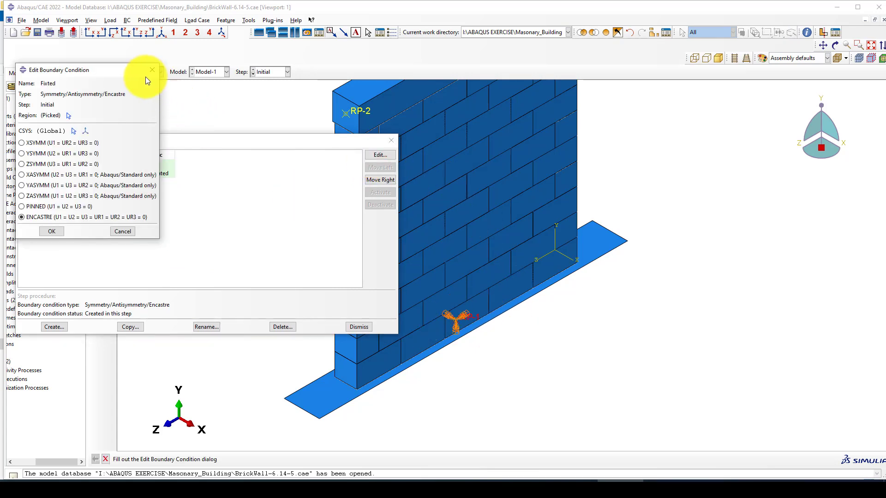
{"action": "left_click", "coordinate": [49, 234]}
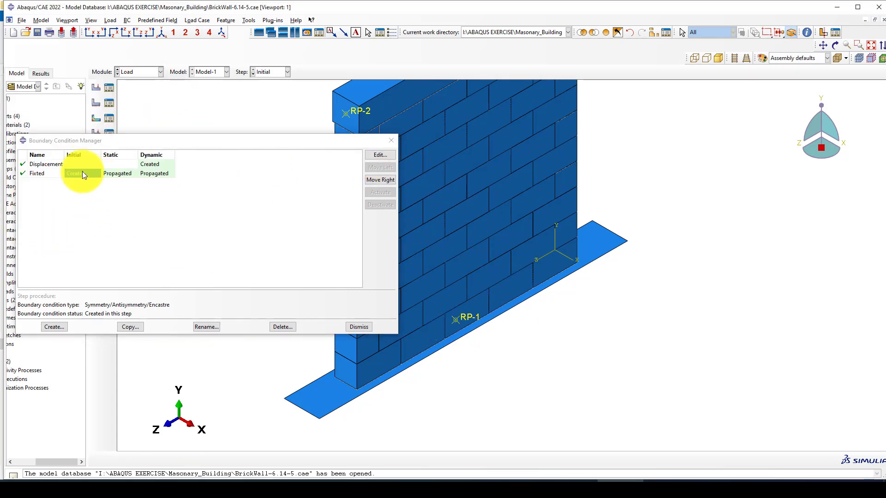
- Review the Displacement boundary condition at RP-2 in the Dynamic step, examining its constrained direction, displacement value and amplitude
{"action": "left_click", "coordinate": [157, 164]}
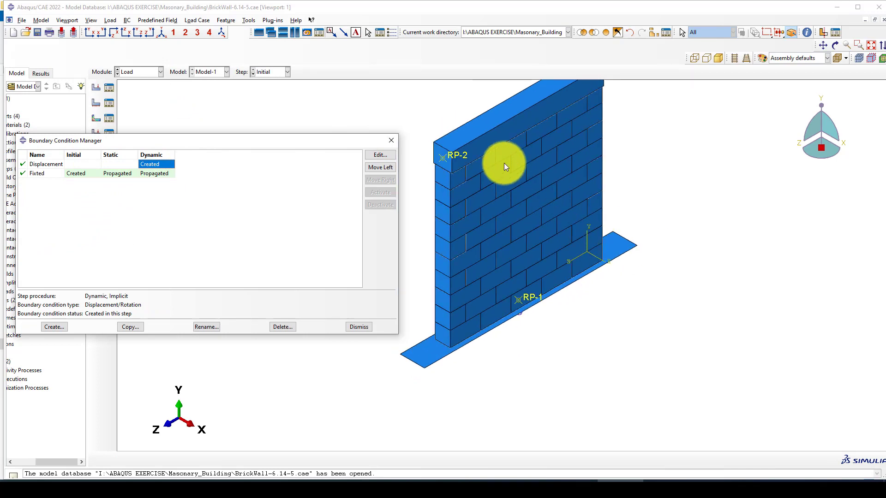
{"action": "left_click", "coordinate": [374, 156]}
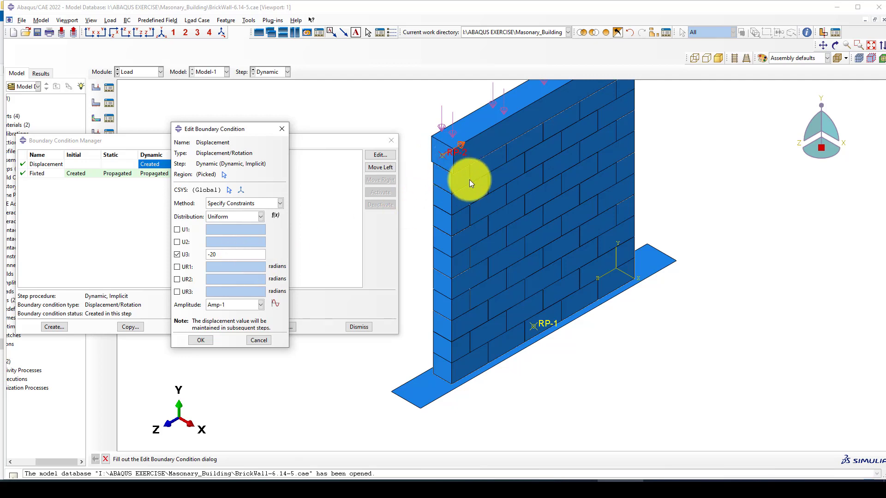
{"action": "scroll", "coordinate": [470, 183], "scroll_direction": "up", "scroll_amount": 5}
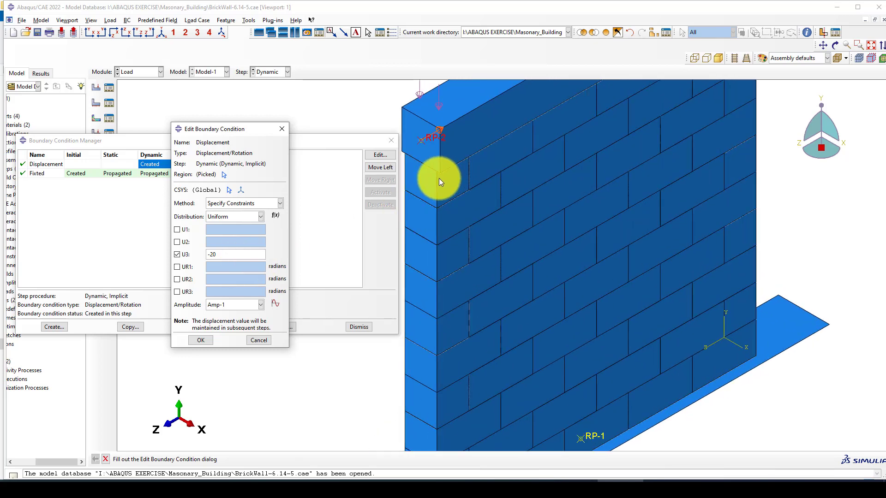
{"action": "scroll", "coordinate": [432, 183], "scroll_direction": "up", "scroll_amount": 1}
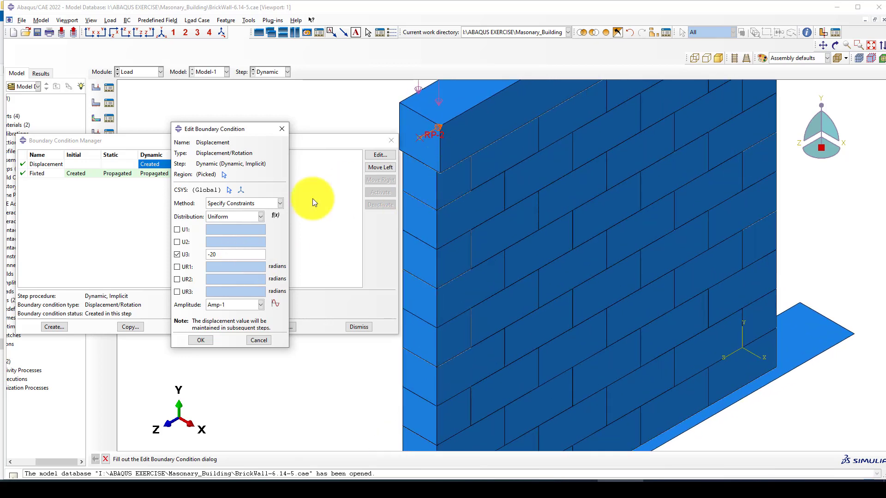
{"action": "scroll", "coordinate": [534, 204], "scroll_direction": "down", "scroll_amount": 1}
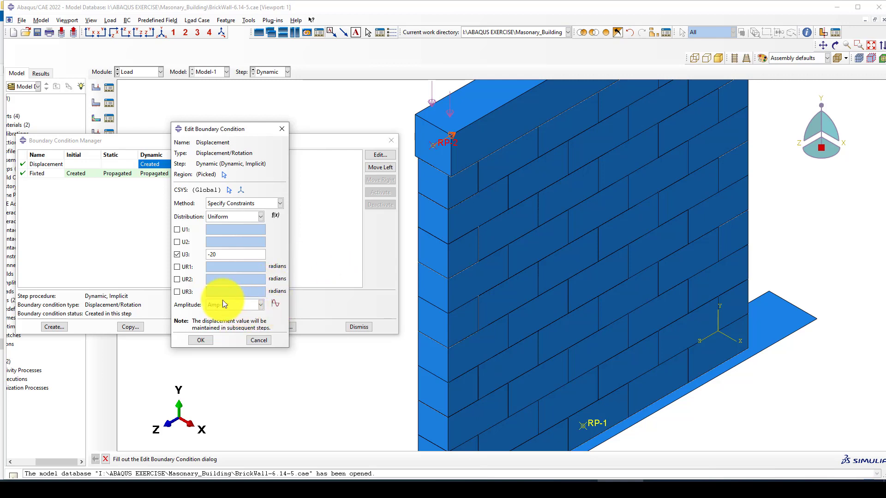
- Examine the tabular time and amplitude data of amplitude Amp-1, and close it without changes
{"action": "left_click_drag", "start_coordinate": [23, 141], "coordinate": [119, 143]}
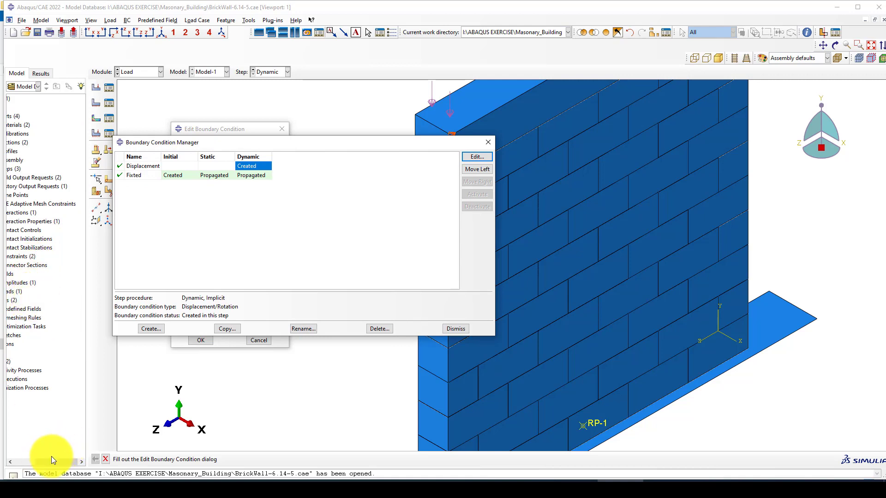
{"action": "left_click_drag", "start_coordinate": [51, 460], "coordinate": [14, 461]}
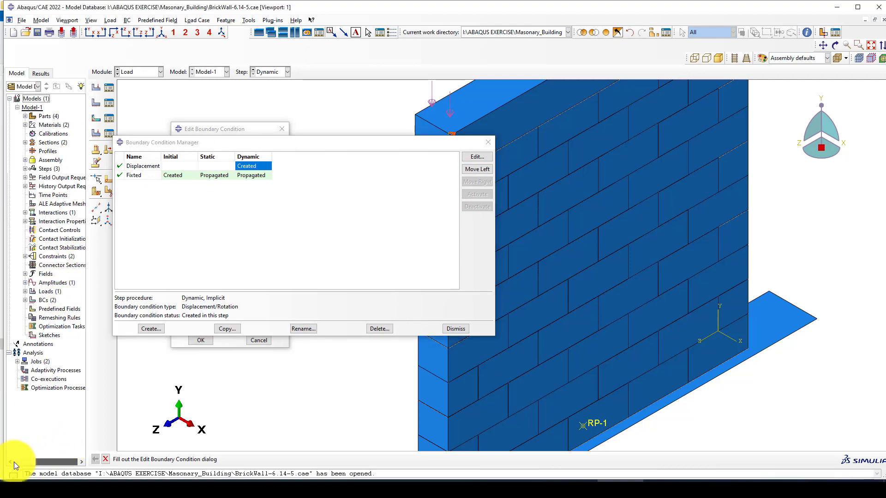
{"action": "left_click", "coordinate": [26, 283]}
{"action": "double_click", "coordinate": [46, 291]}
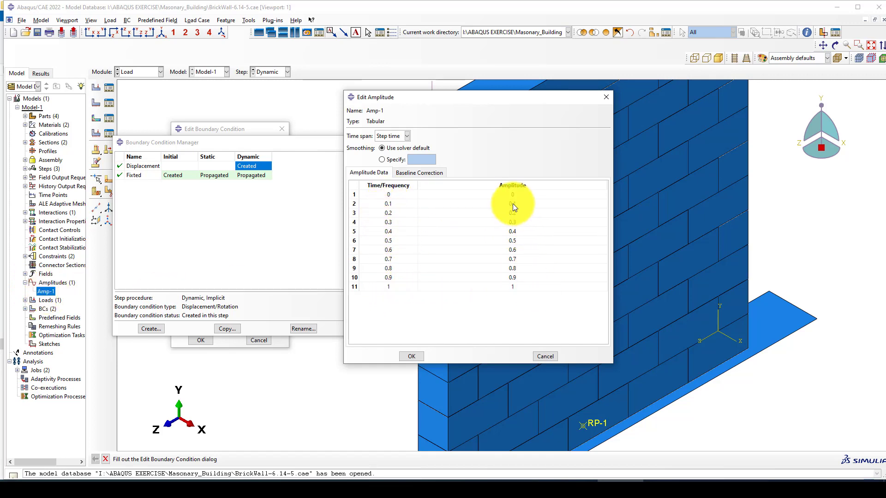
{"action": "left_click_drag", "start_coordinate": [395, 195], "coordinate": [405, 286]}
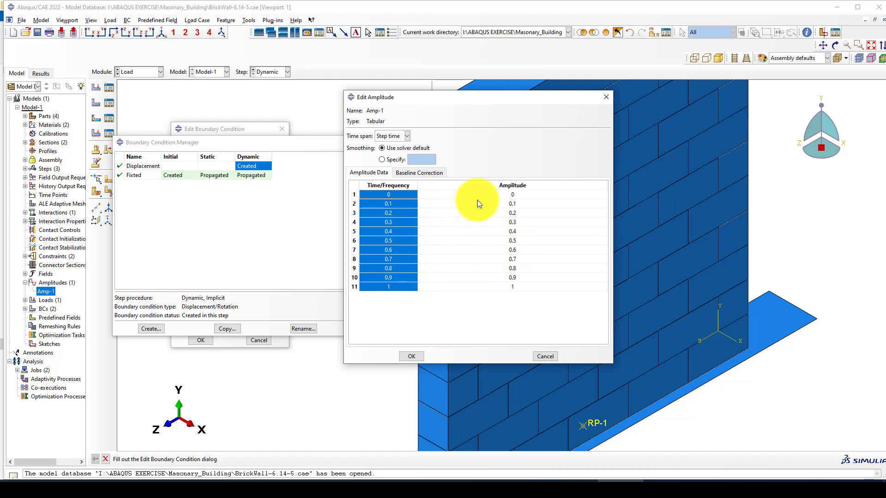
{"action": "left_click_drag", "start_coordinate": [477, 200], "coordinate": [488, 278]}
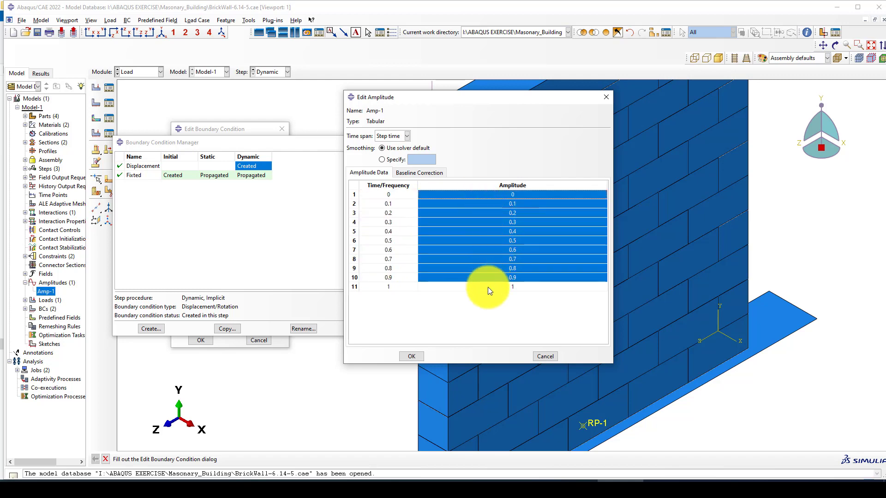
{"action": "left_click", "coordinate": [545, 356]}
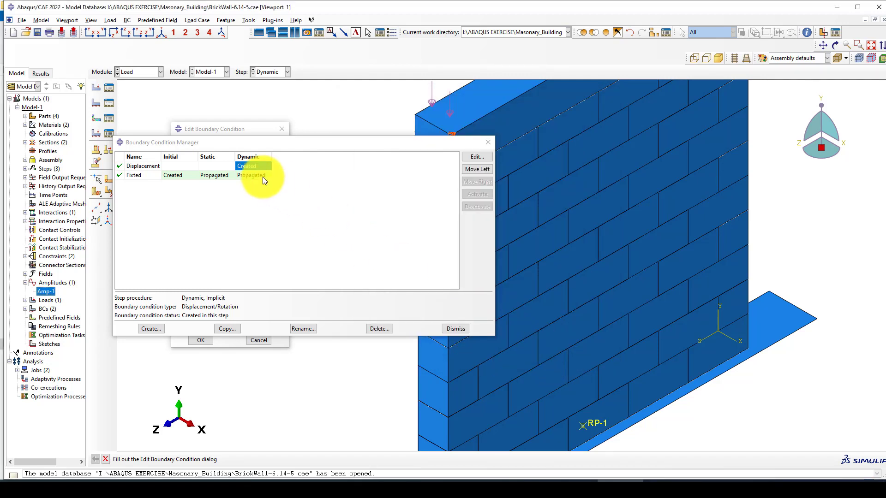
- Close the boundary condition list and accept the Displacement condition without changes
{"action": "left_click", "coordinate": [488, 143]}
{"action": "scroll", "coordinate": [367, 201], "scroll_direction": "down", "scroll_amount": 2}
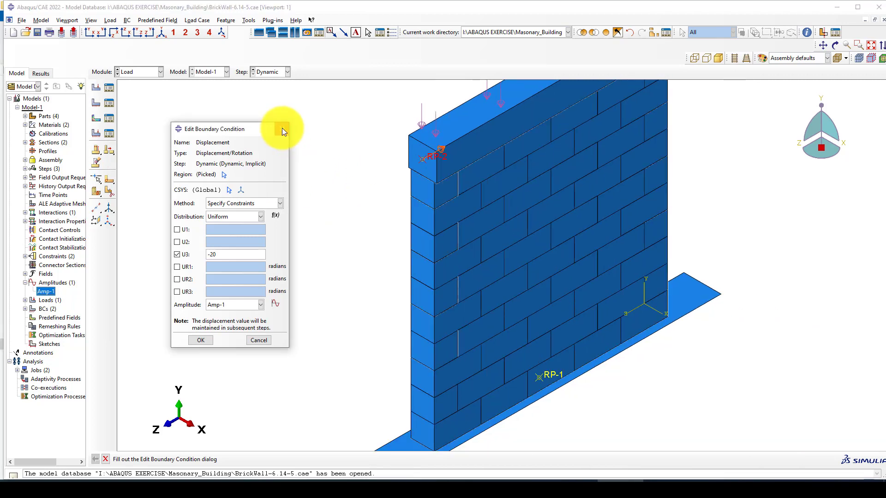
{"action": "left_click", "coordinate": [202, 340]}
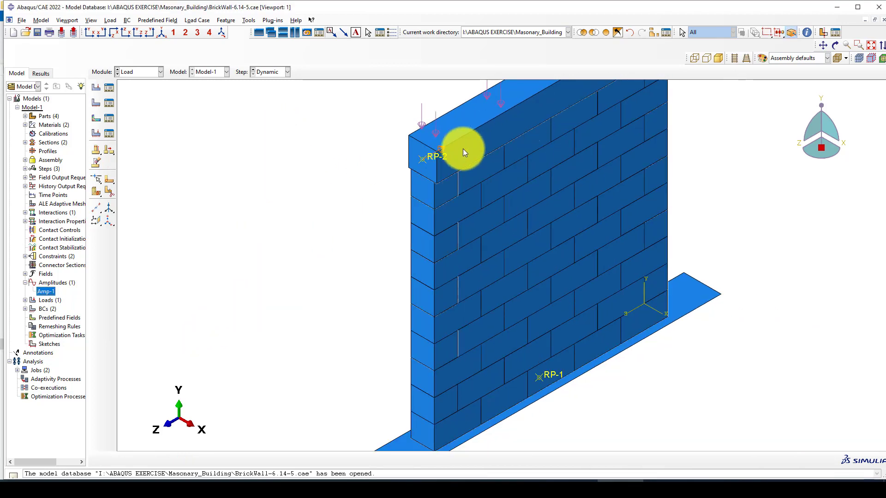
- Set the amplitude of the P-Load pressure on the RC beam's top face to Ramp in the Static step, and close the load list
{"action": "scroll", "coordinate": [463, 148], "scroll_direction": "down", "scroll_amount": 2}
{"action": "left_click", "coordinate": [111, 88]}
{"action": "scroll", "coordinate": [552, 245], "scroll_direction": "down", "scroll_amount": 4}
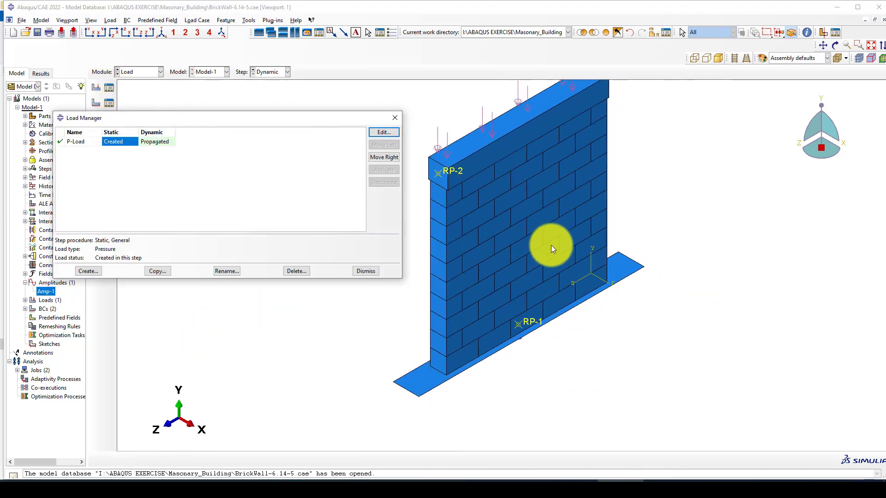
{"action": "scroll", "coordinate": [451, 233], "scroll_direction": "up", "scroll_amount": 2}
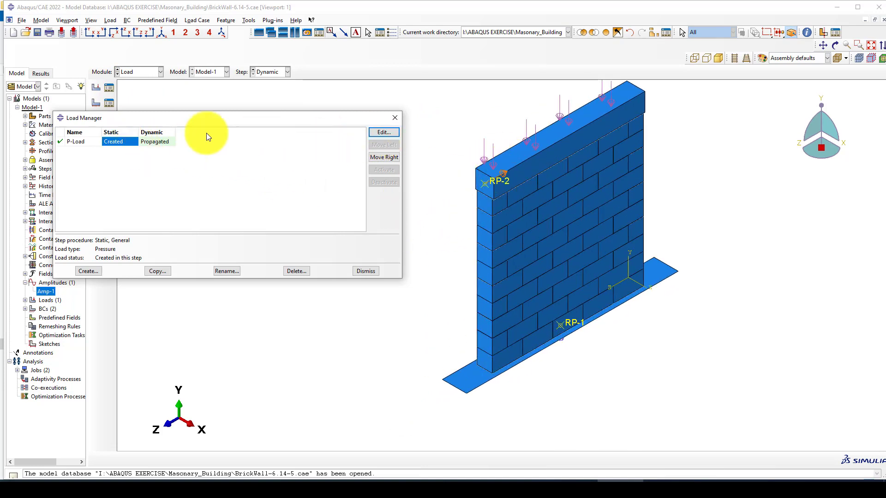
{"action": "left_click", "coordinate": [377, 134]}
{"action": "scroll", "coordinate": [528, 166], "scroll_direction": "down", "scroll_amount": 1}
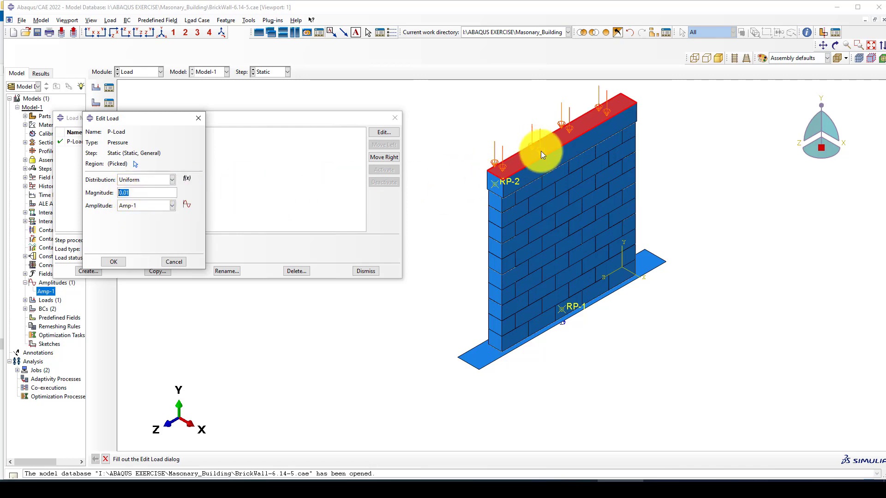
{"action": "scroll", "coordinate": [540, 151], "scroll_direction": "up", "scroll_amount": 2}
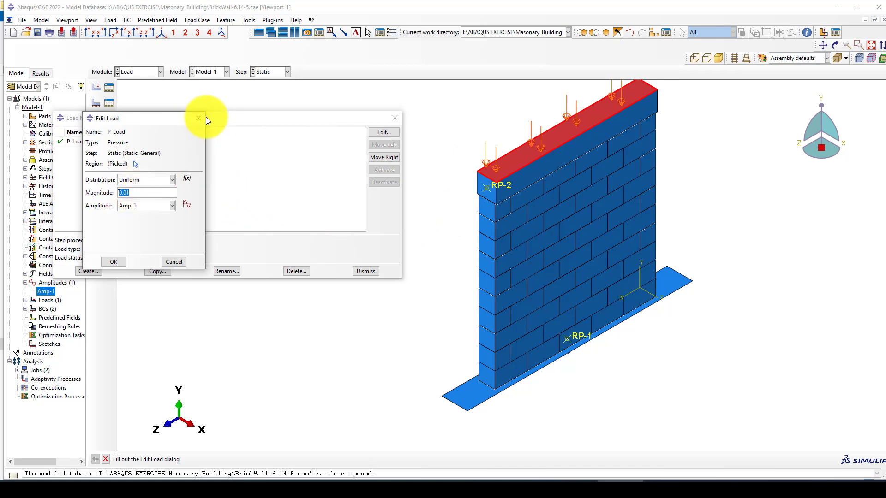
{"action": "left_click", "coordinate": [158, 208]}
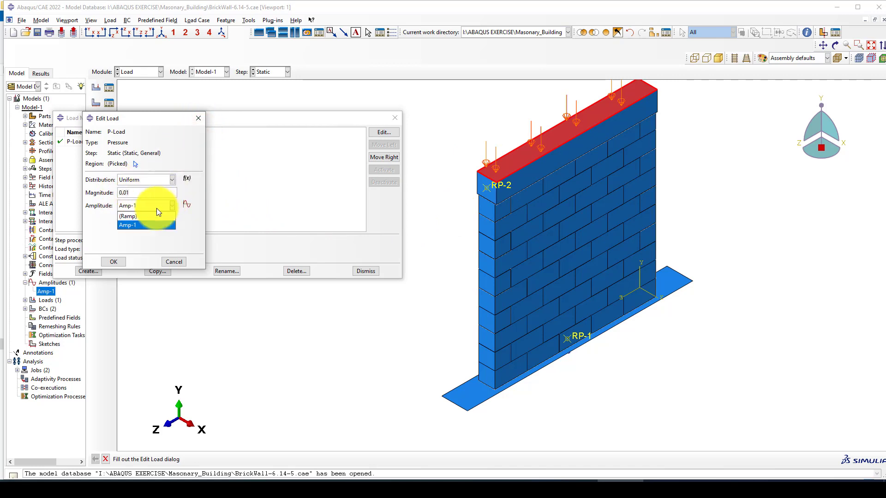
{"action": "left_click", "coordinate": [146, 216]}
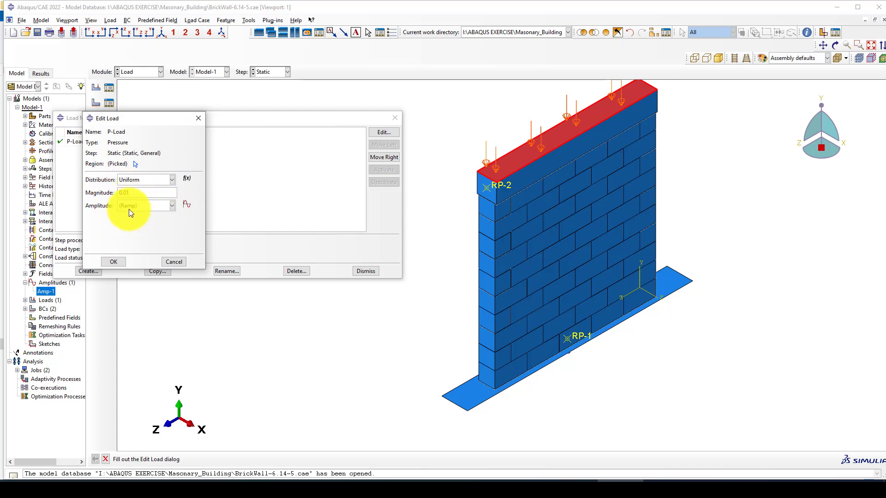
{"action": "left_click", "coordinate": [115, 263]}
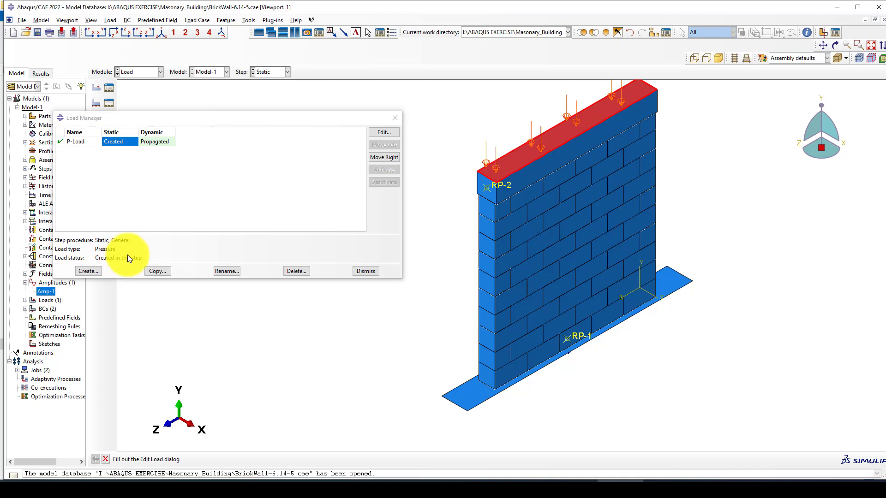
{"action": "left_click", "coordinate": [395, 118]}
- Switch to the Mesh module, display the Full-Brick part and review its global seed settings without changing them
{"action": "left_click", "coordinate": [154, 73]}
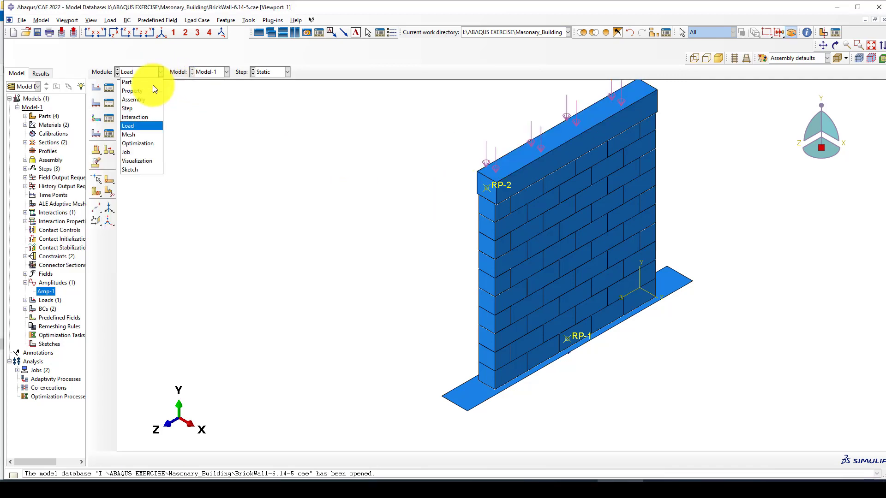
{"action": "left_click", "coordinate": [145, 135]}
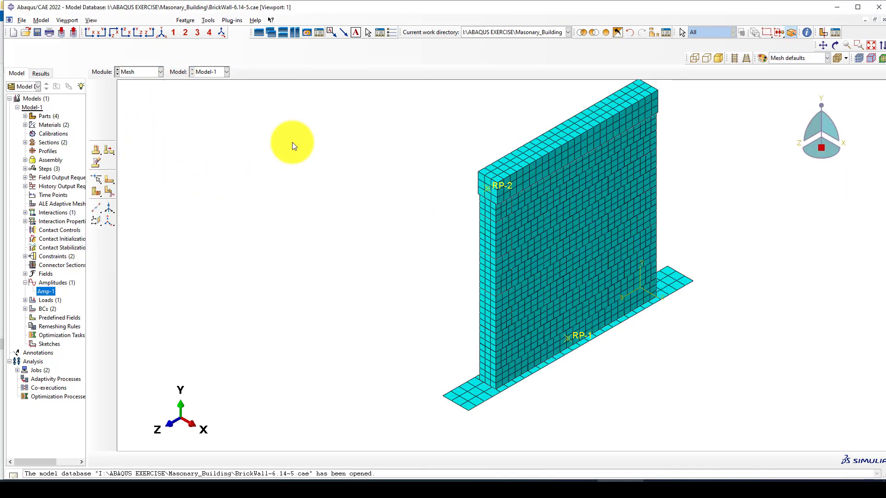
{"action": "left_click", "coordinate": [291, 72]}
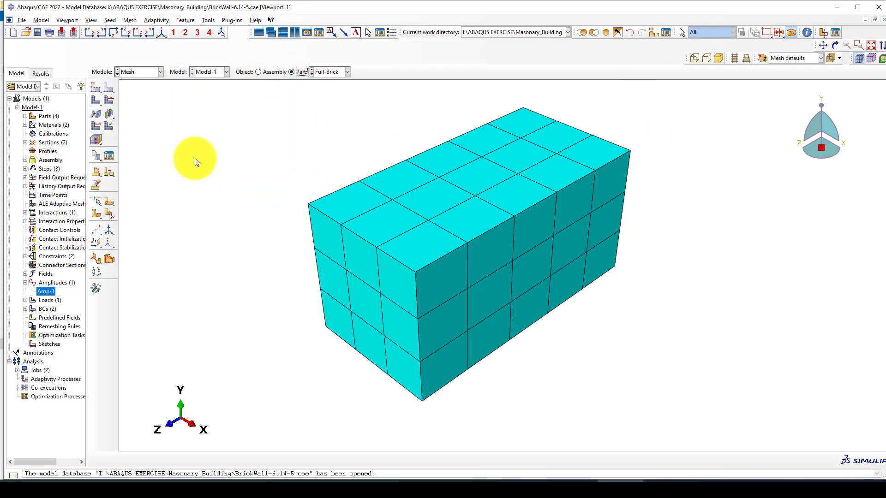
{"action": "left_click", "coordinate": [96, 87]}
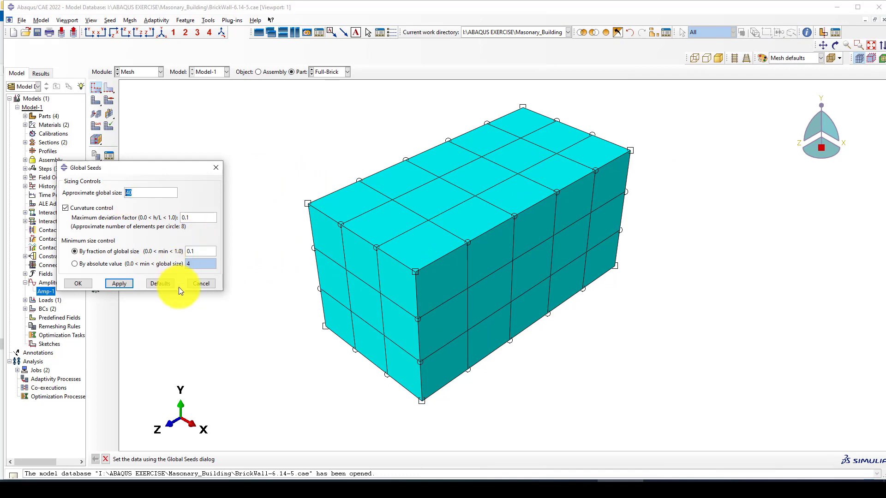
{"action": "left_click", "coordinate": [216, 167]}
- Inspect the meshes of the Half-Brick, RC-Beam and F-Plate parts one after another
{"action": "left_click", "coordinate": [326, 72]}
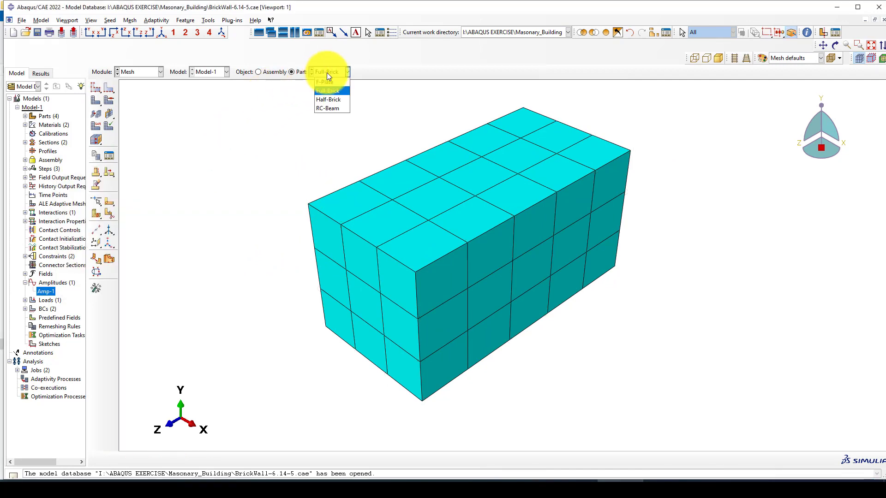
{"action": "left_click", "coordinate": [334, 99]}
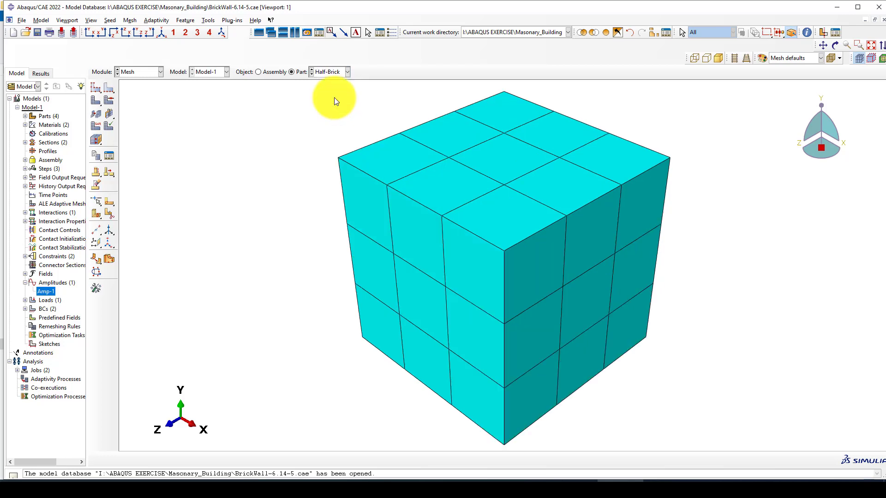
{"action": "left_click", "coordinate": [326, 71]}
{"action": "left_click", "coordinate": [328, 108]}
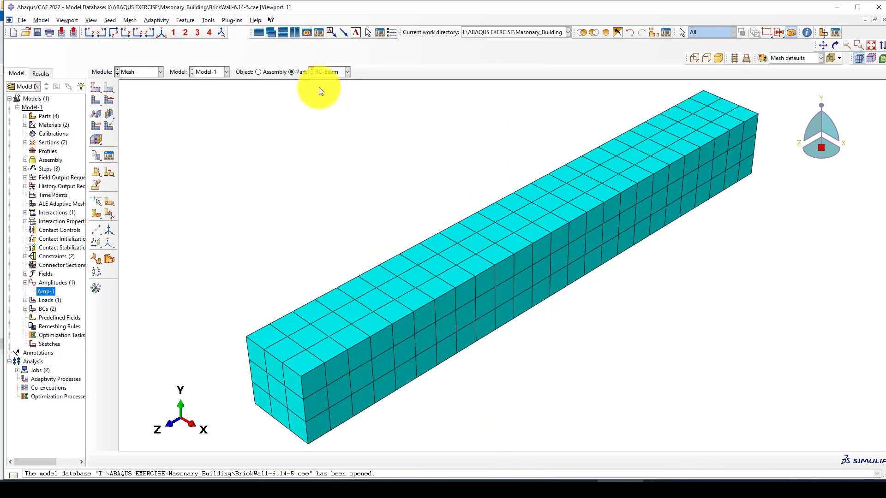
{"action": "left_click", "coordinate": [319, 71]}
{"action": "left_click", "coordinate": [328, 81]}
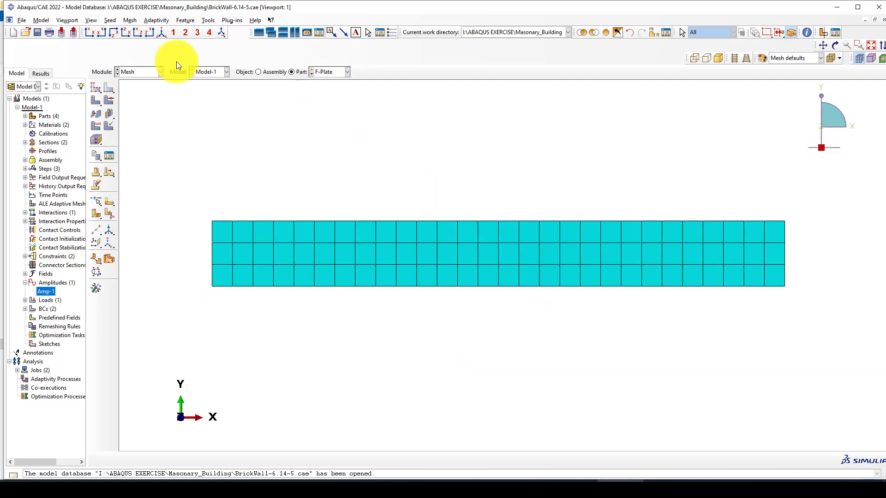
- Switch to the Job module and delete the BrickWall job from the job list
{"action": "left_click", "coordinate": [129, 72]}
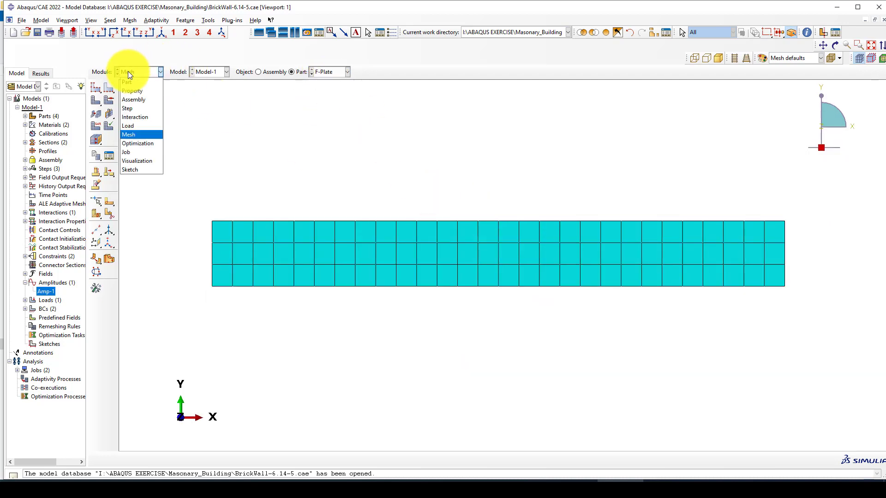
{"action": "left_click", "coordinate": [139, 152]}
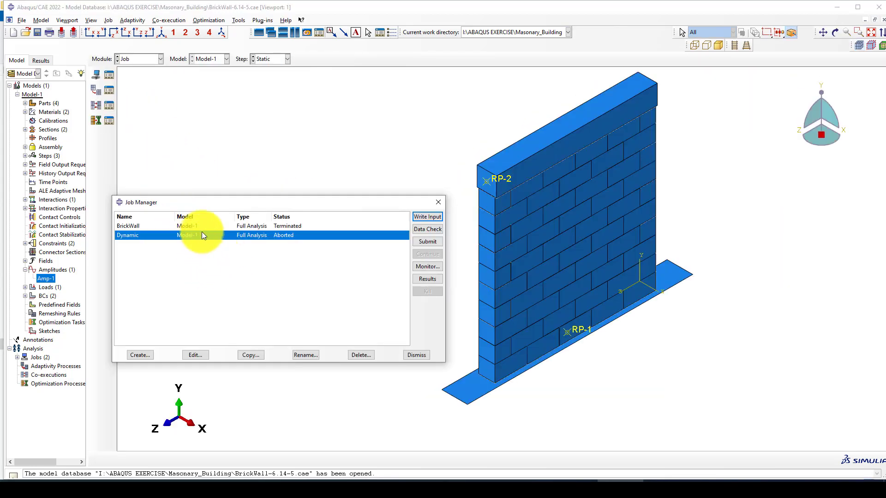
{"action": "scroll", "coordinate": [581, 167], "scroll_direction": "down", "scroll_amount": 1}
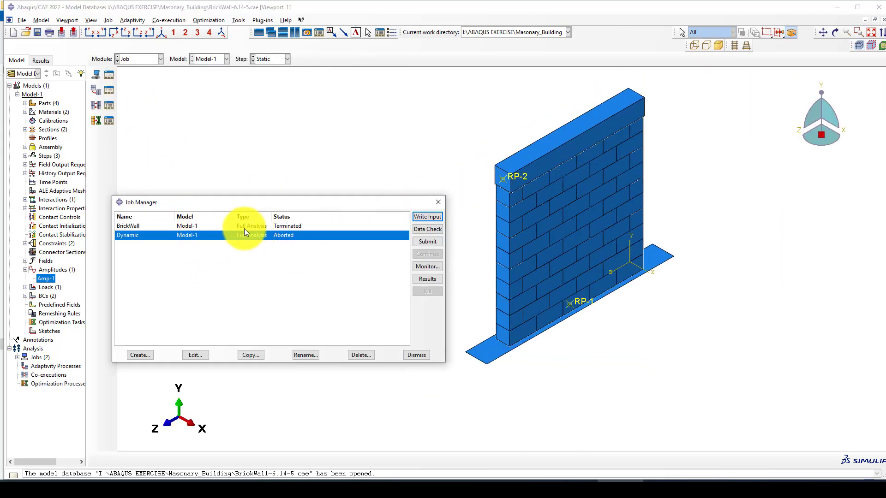
{"action": "left_click_drag", "start_coordinate": [245, 227], "coordinate": [243, 236]}
{"action": "left_click", "coordinate": [309, 233], "text": "ctrl"}
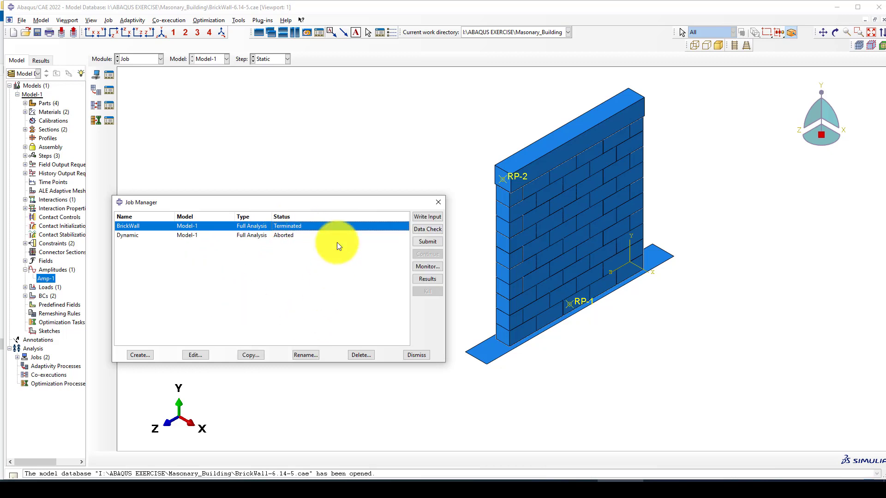
{"action": "left_click", "coordinate": [368, 353]}
{"action": "left_click", "coordinate": [413, 266]}
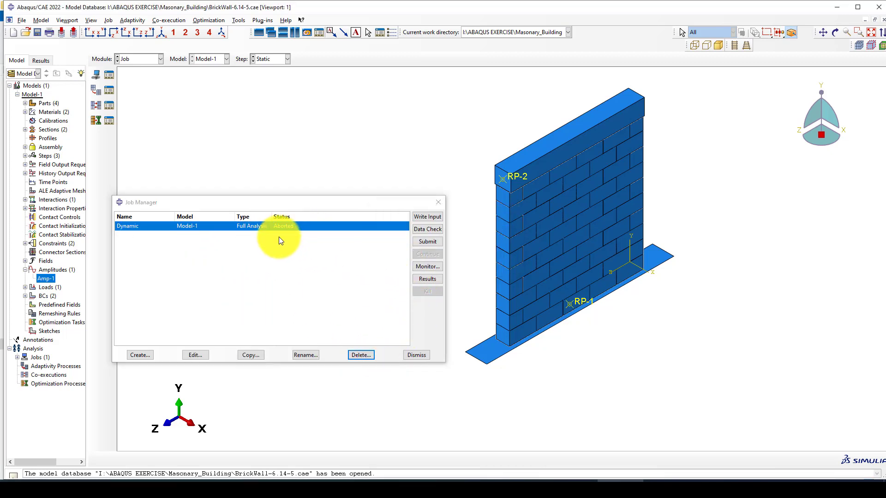
- Review the error messages of the aborted Dynamic job in its monitor, and close the monitor
{"action": "left_click", "coordinate": [134, 355]}
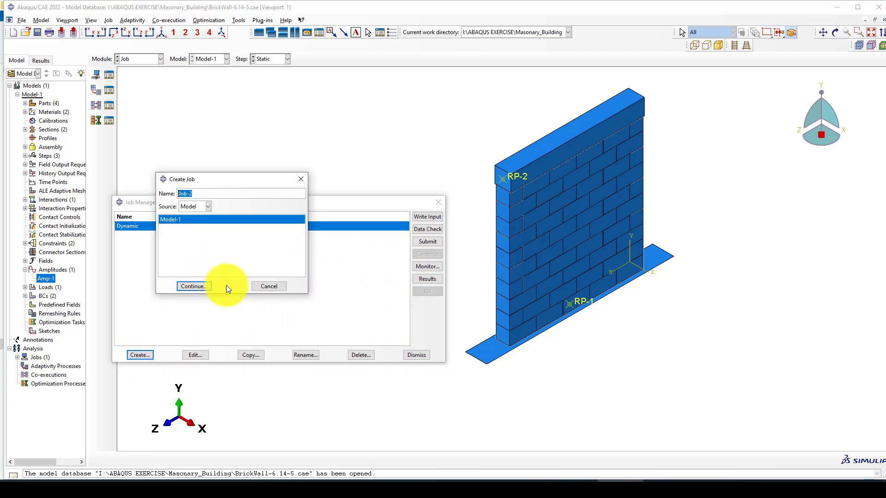
{"action": "left_click", "coordinate": [301, 179]}
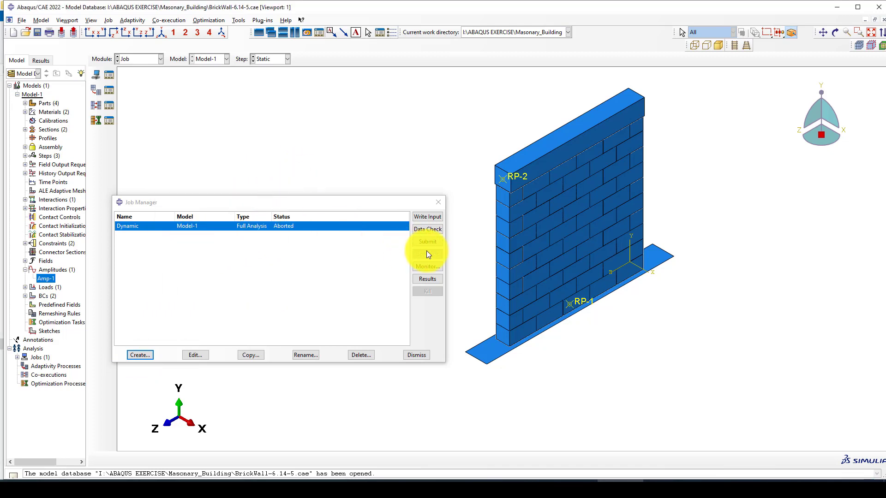
{"action": "left_click", "coordinate": [427, 267]}
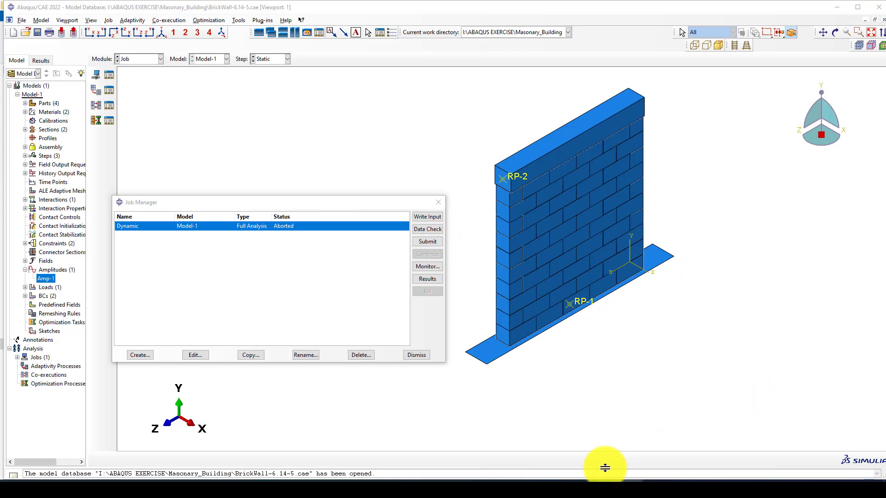
{"action": "mouse_move", "coordinate": [618, 480]}
{"action": "left_click", "coordinate": [674, 458]}
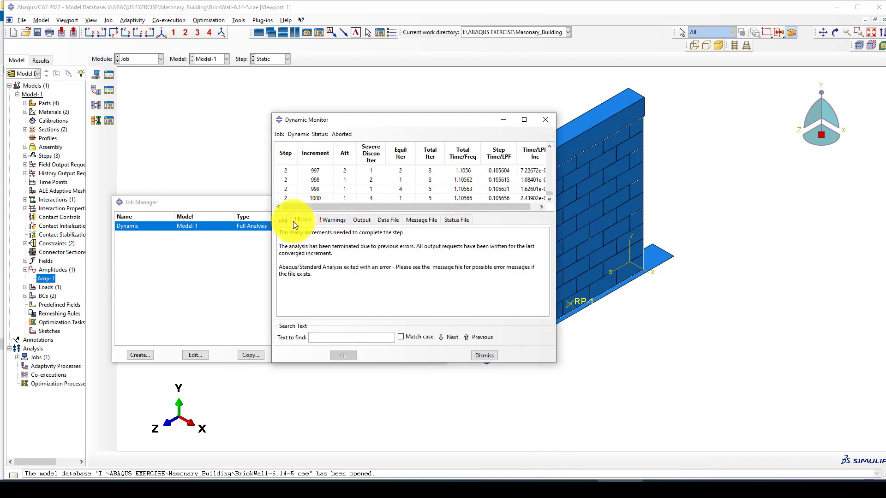
{"action": "left_click_drag", "start_coordinate": [283, 233], "coordinate": [405, 232]}
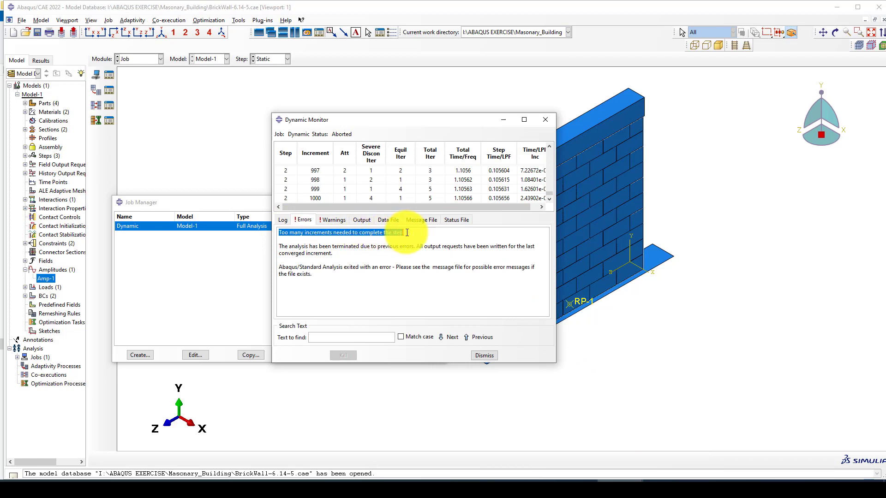
{"action": "left_click", "coordinate": [320, 196]}
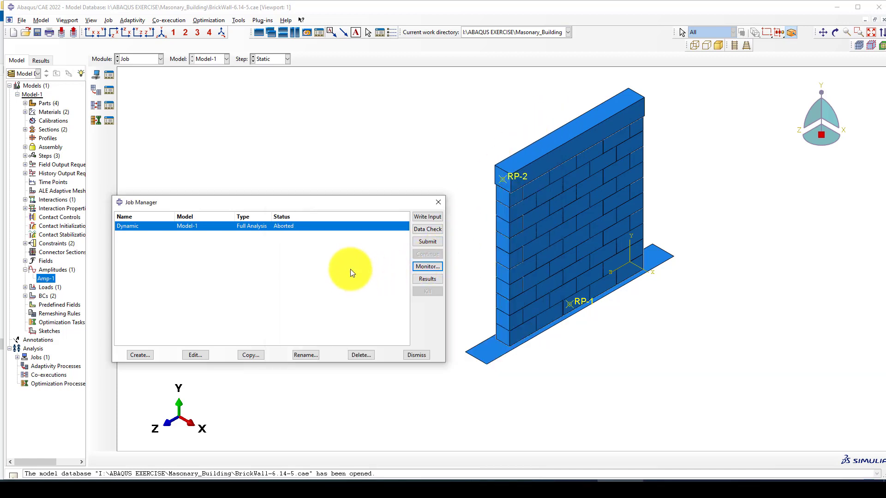
- Create a full analysis job named Dynamic-2 from Model-1, using multiple processors set to 2
{"action": "left_click", "coordinate": [142, 356]}
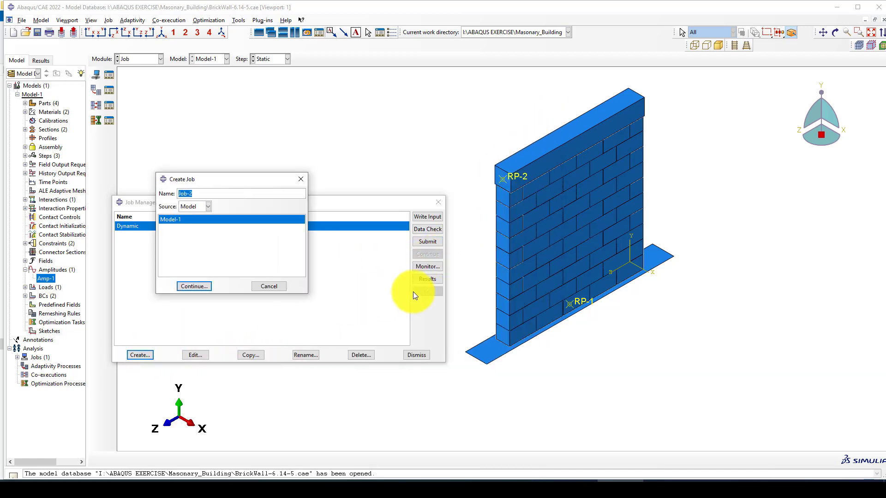
{"action": "type", "text": "Dynamic-12"}
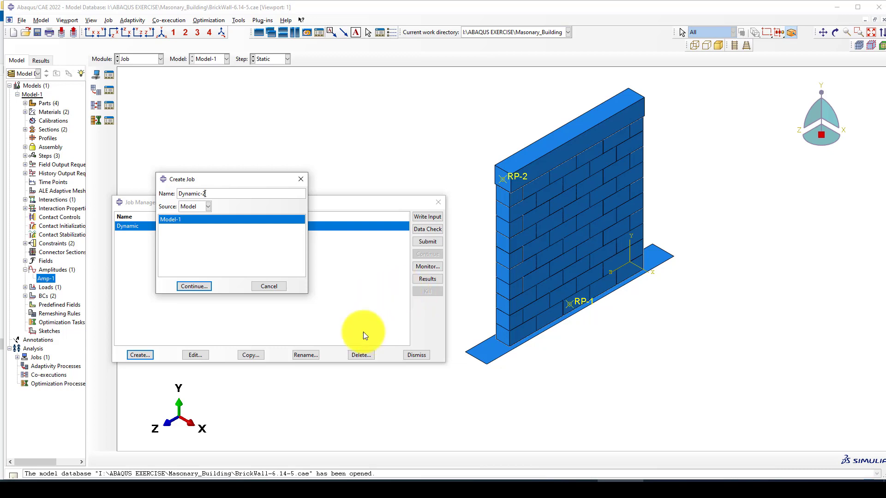
{"action": "left_click", "coordinate": [203, 287]}
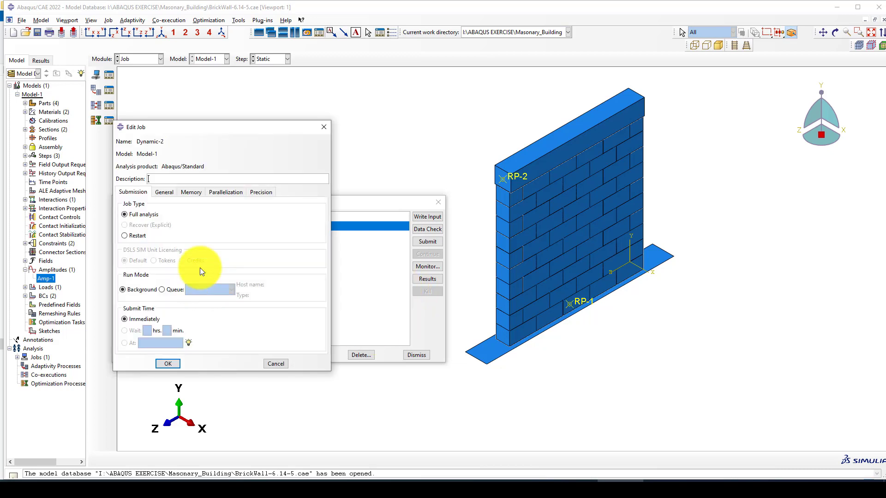
{"action": "left_click", "coordinate": [220, 193]}
{"action": "left_click", "coordinate": [142, 204]}
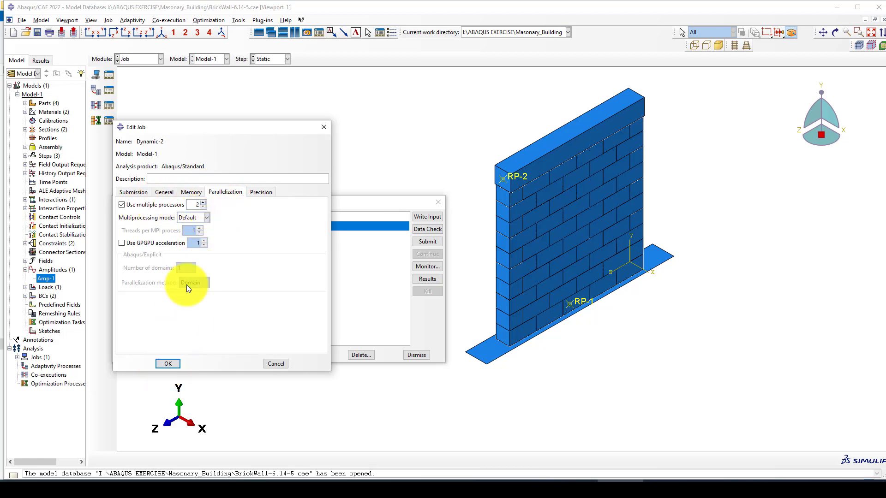
{"action": "left_click", "coordinate": [164, 362]}
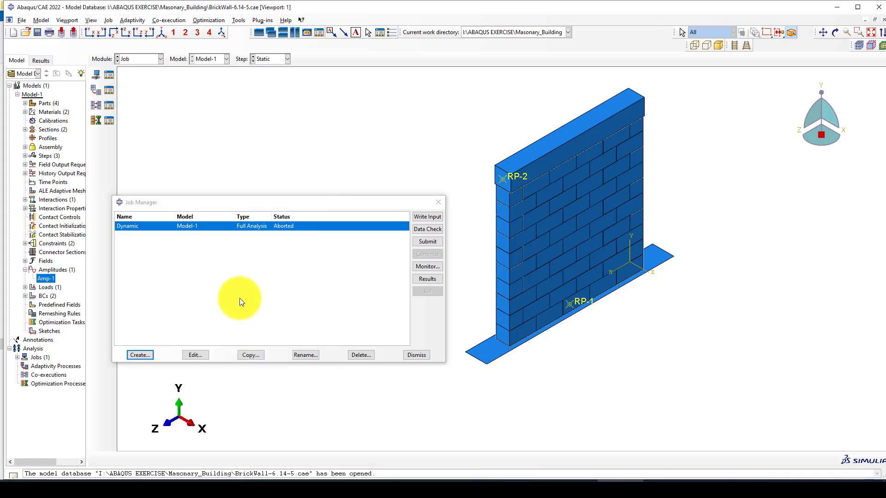
- Submit the Dynamic-2 job despite the missing history output, check its progress in an enlarged monitor, and minimize the monitor
{"action": "left_click", "coordinate": [428, 241]}
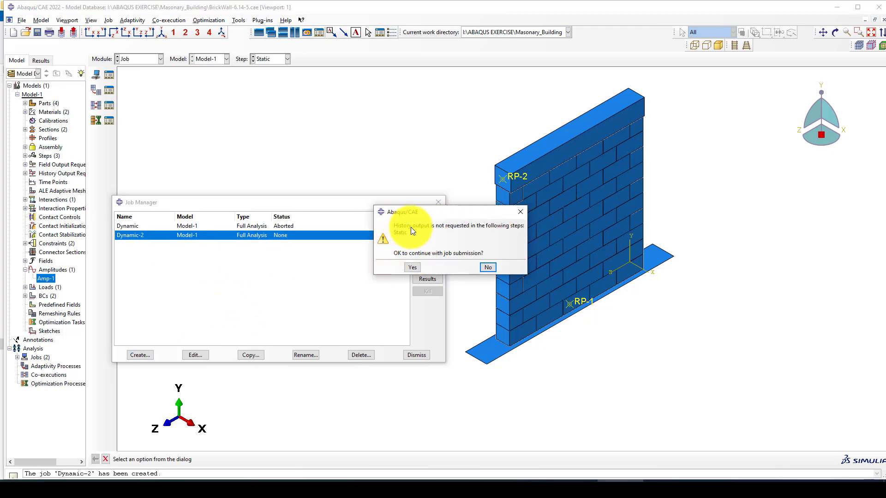
{"action": "left_click", "coordinate": [411, 268]}
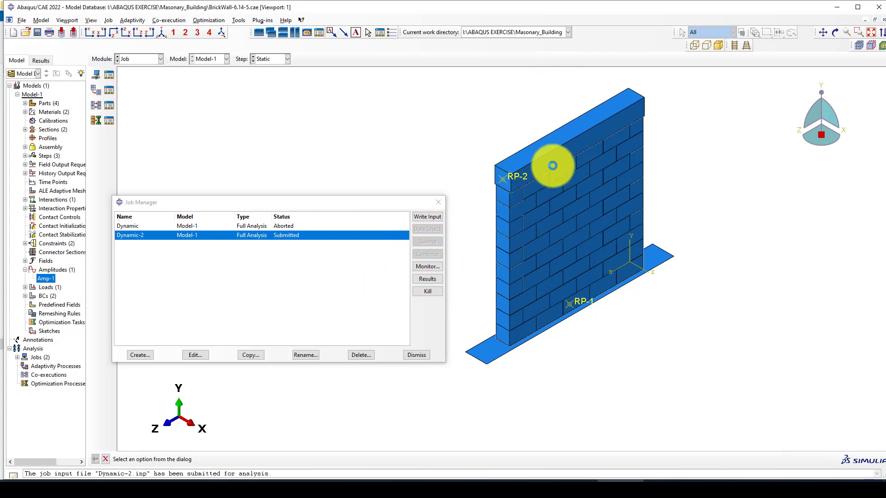
{"action": "left_click", "coordinate": [418, 266]}
{"action": "left_click_drag", "start_coordinate": [182, 60], "coordinate": [340, 134]}
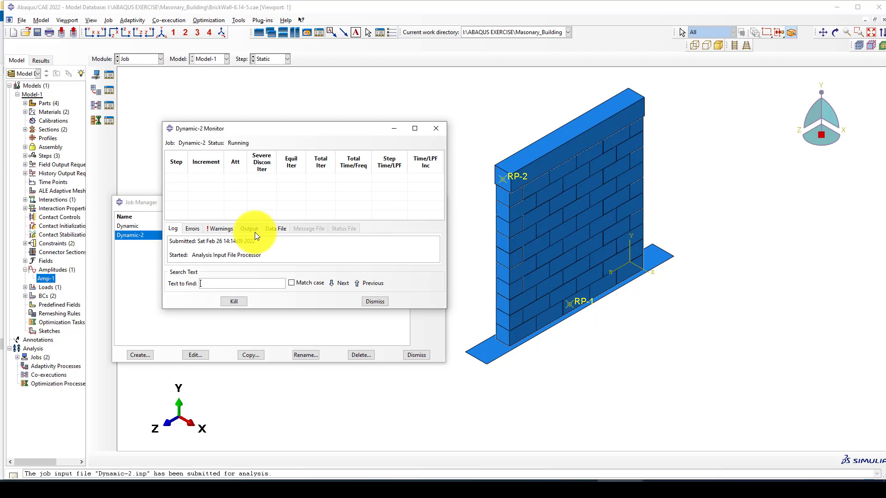
{"action": "left_click_drag", "start_coordinate": [297, 307], "coordinate": [315, 345]}
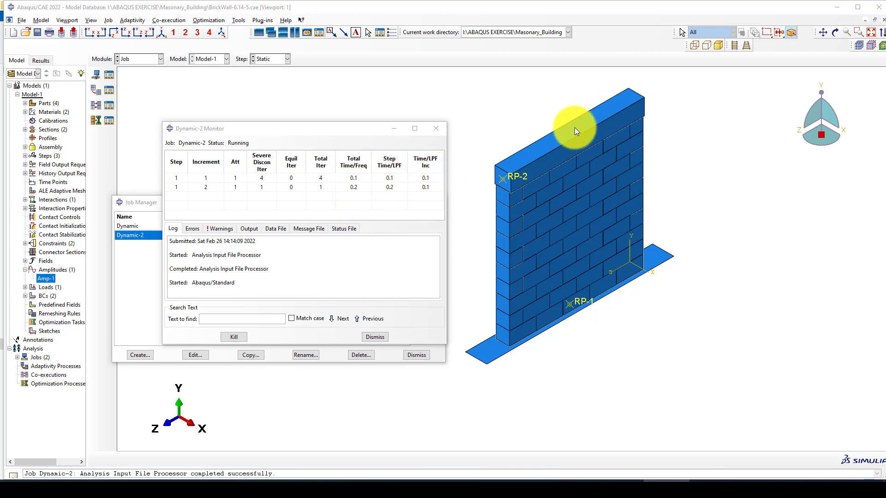
{"action": "left_click", "coordinate": [394, 133]}
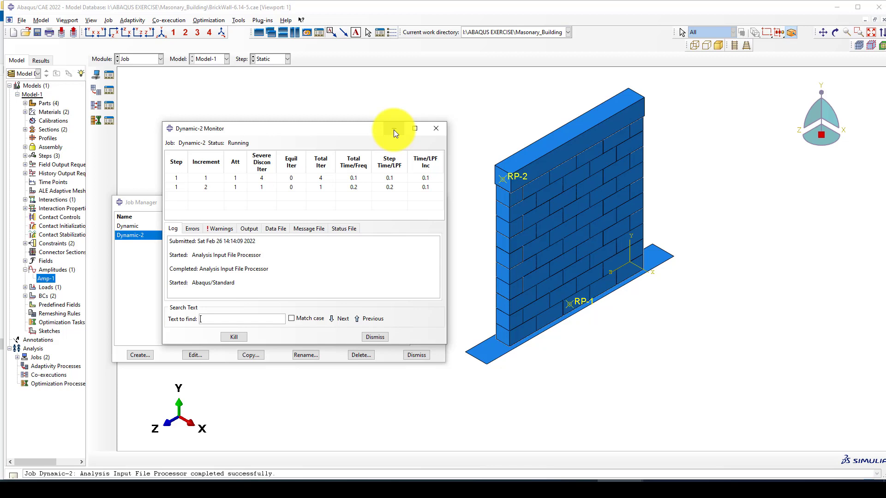
{"action": "left_click", "coordinate": [394, 130]}
- Open the results of the Dynamic job and examine the wall's displacement magnitude contours in the Y-Z plane view
{"action": "left_click", "coordinate": [279, 226], "text": "ctrl"}
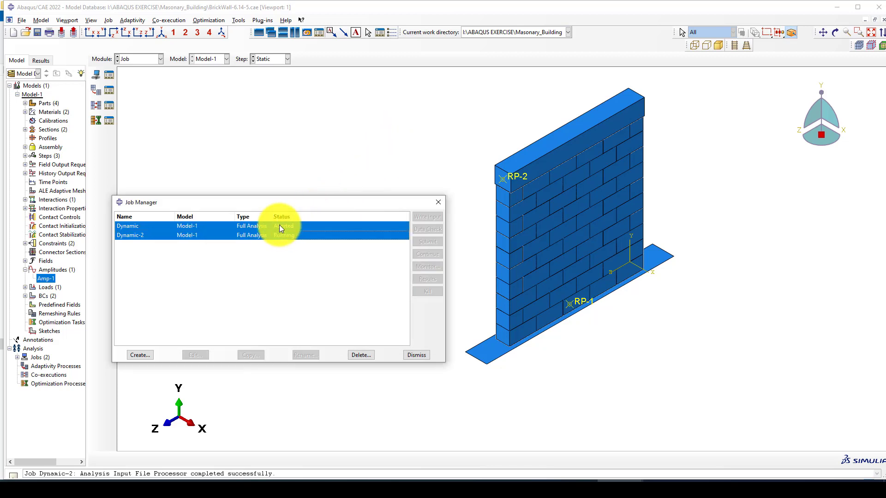
{"action": "left_click", "coordinate": [283, 226]}
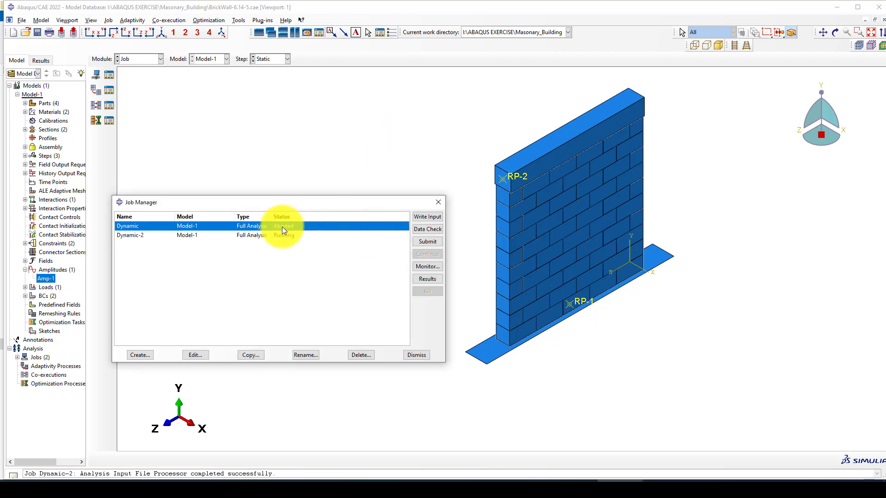
{"action": "left_click", "coordinate": [422, 280]}
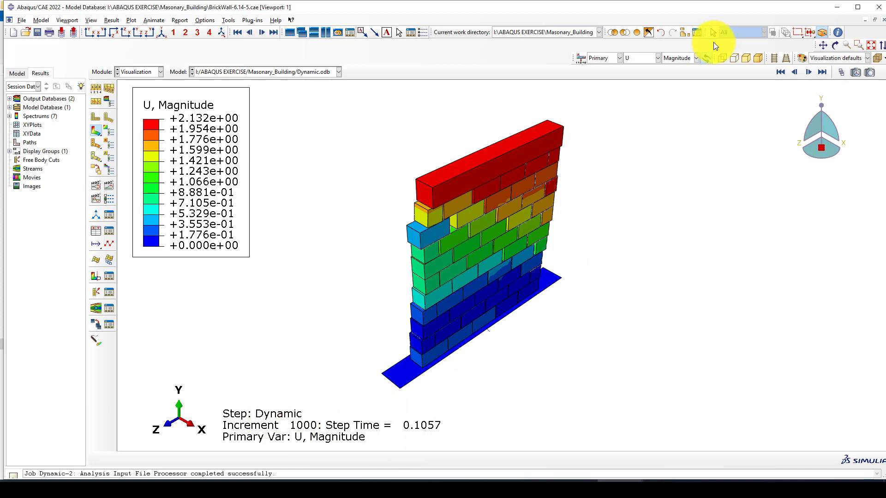
{"action": "left_click", "coordinate": [148, 32]}
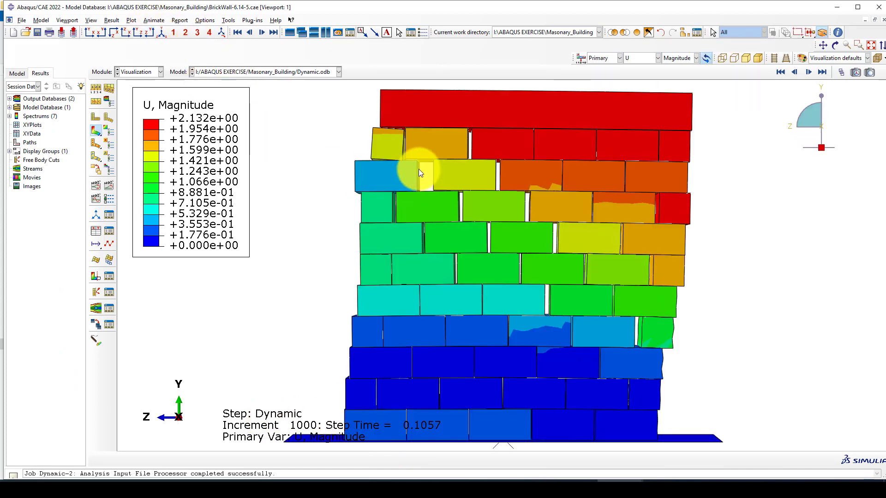
{"action": "scroll", "coordinate": [543, 309], "scroll_direction": "up", "scroll_amount": 5}
{"action": "scroll", "coordinate": [470, 310], "scroll_direction": "down", "scroll_amount": 5}
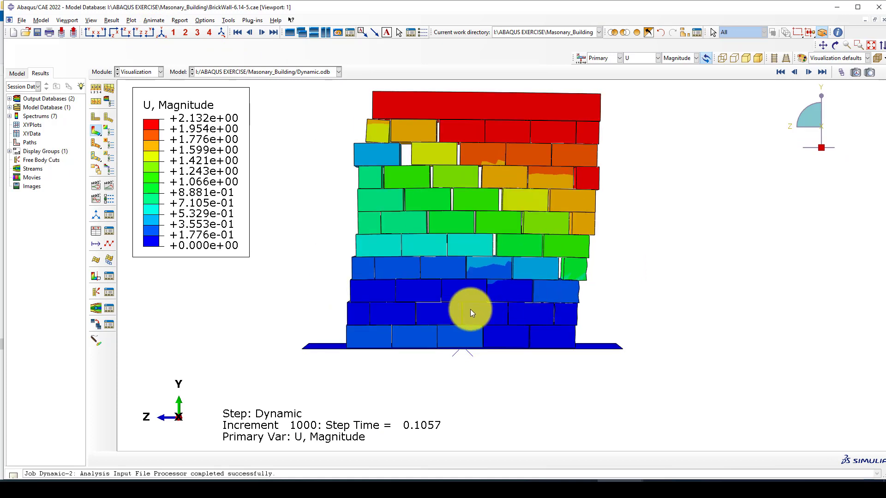
{"action": "scroll", "coordinate": [535, 231], "scroll_direction": "up", "scroll_amount": 3}
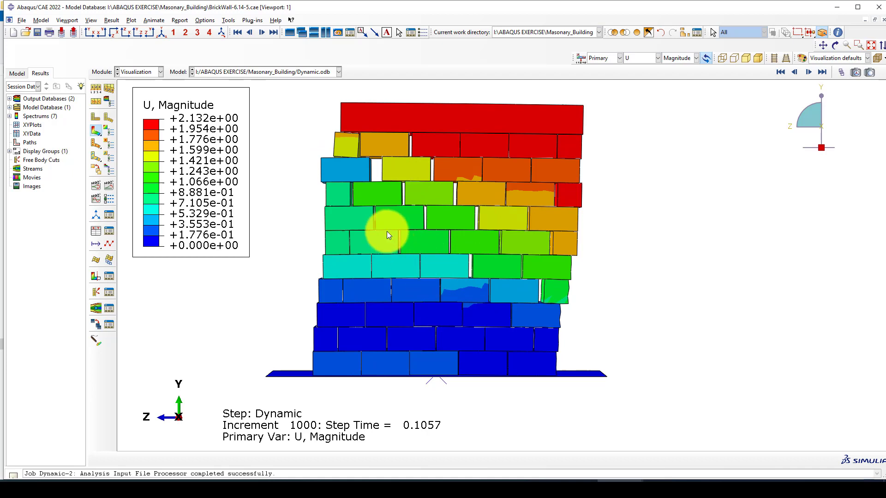
{"action": "scroll", "coordinate": [329, 168], "scroll_direction": "down", "scroll_amount": 1}
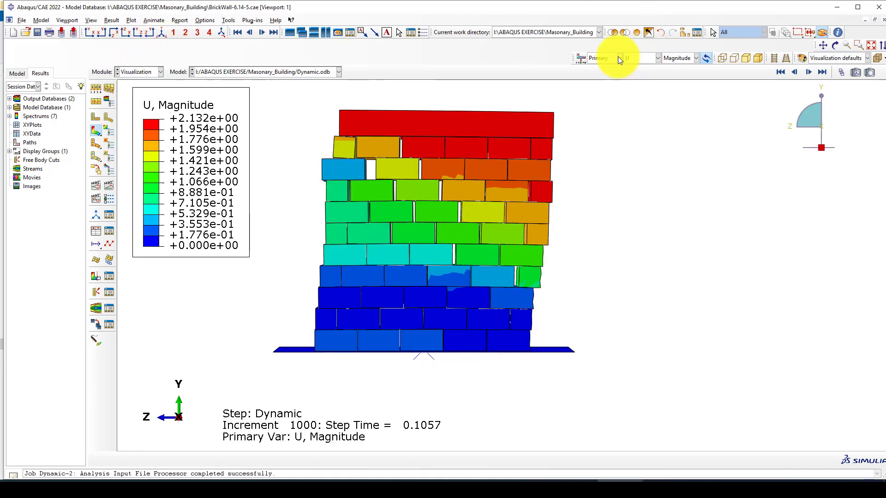
- Display the CSHEAR2 contact shear contours on the wall, followed by the CSLIP2 contact slip contours
{"action": "left_click", "coordinate": [640, 57]}
{"action": "left_click", "coordinate": [637, 77]}
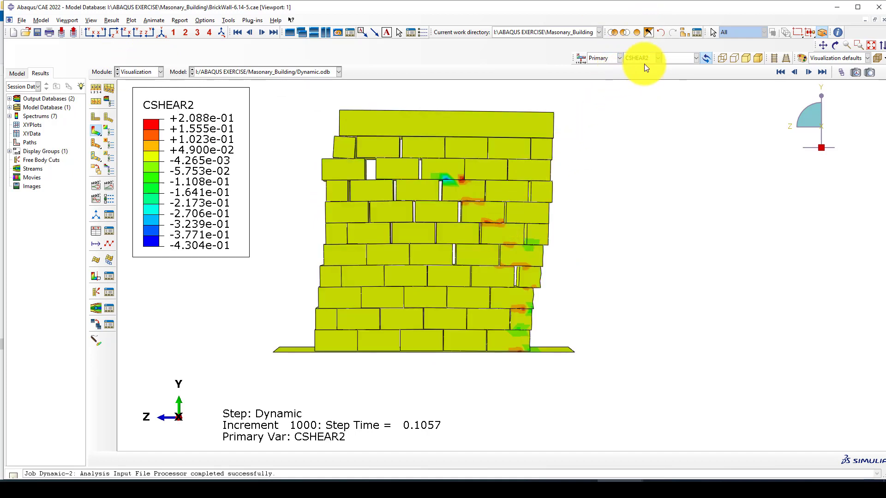
{"action": "scroll", "coordinate": [478, 235], "scroll_direction": "up", "scroll_amount": 1}
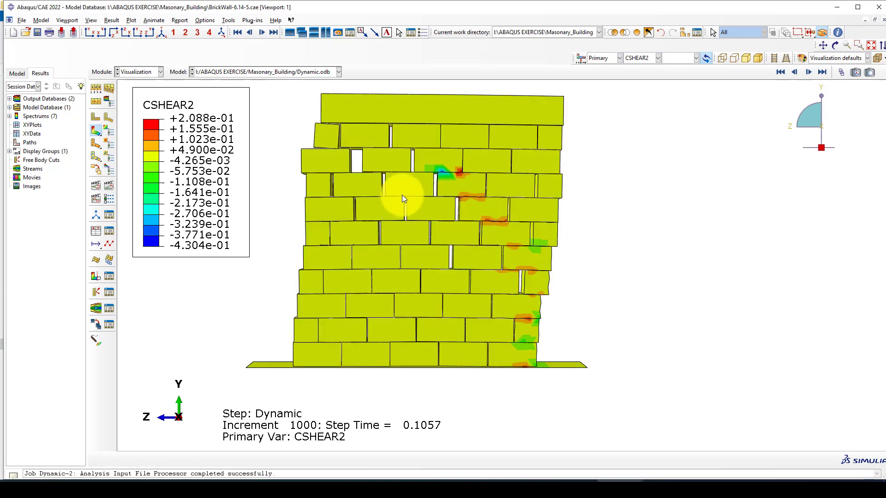
{"action": "left_click", "coordinate": [640, 56]}
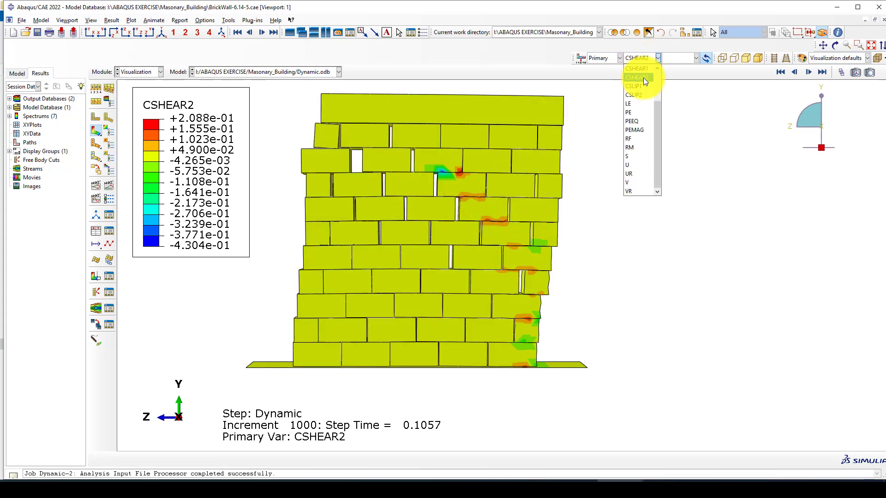
{"action": "left_click", "coordinate": [640, 95]}
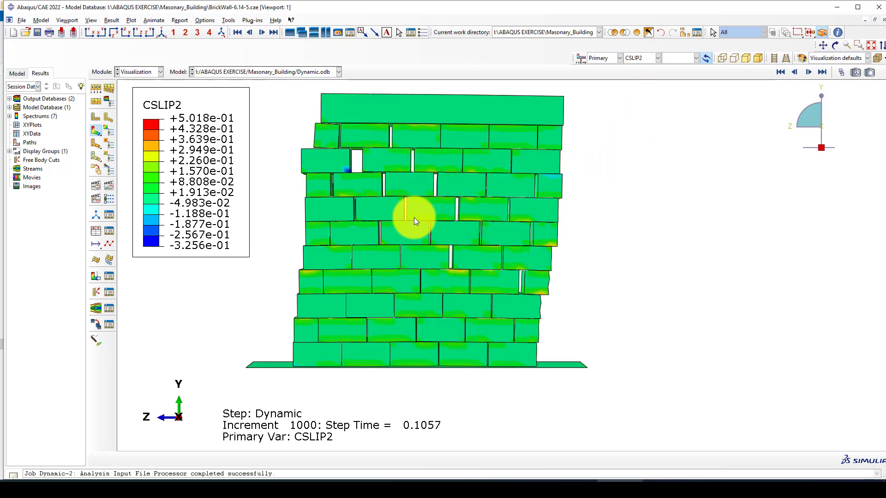
- Display the Mises stress contours (S) and examine the stress distribution across the whole wall
{"action": "left_click", "coordinate": [644, 56]}
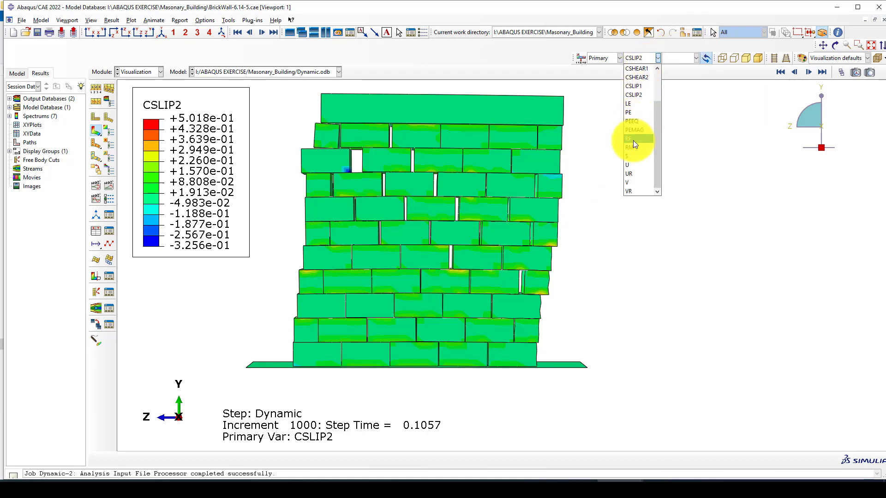
{"action": "left_click", "coordinate": [630, 156]}
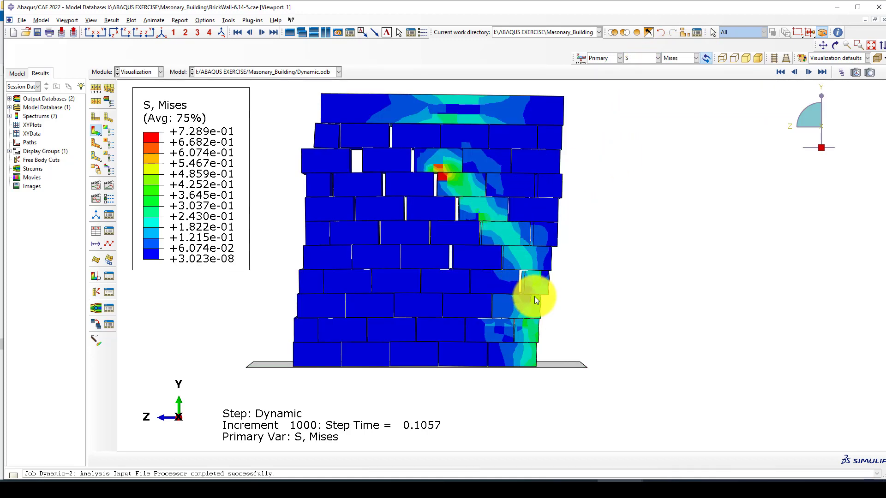
{"action": "scroll", "coordinate": [494, 295], "scroll_direction": "down", "scroll_amount": 2}
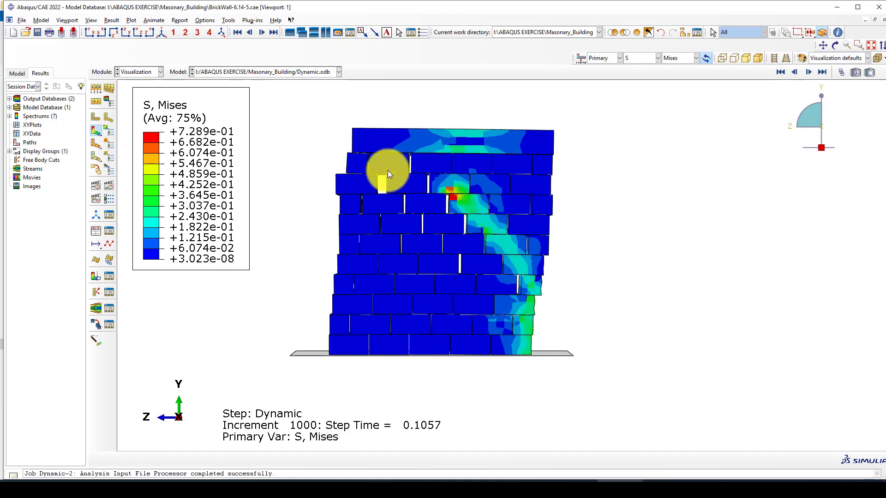
- Display the LE maximum principal strain contours and examine their distribution across the wall
{"action": "scroll", "coordinate": [424, 229], "scroll_direction": "up", "scroll_amount": 1}
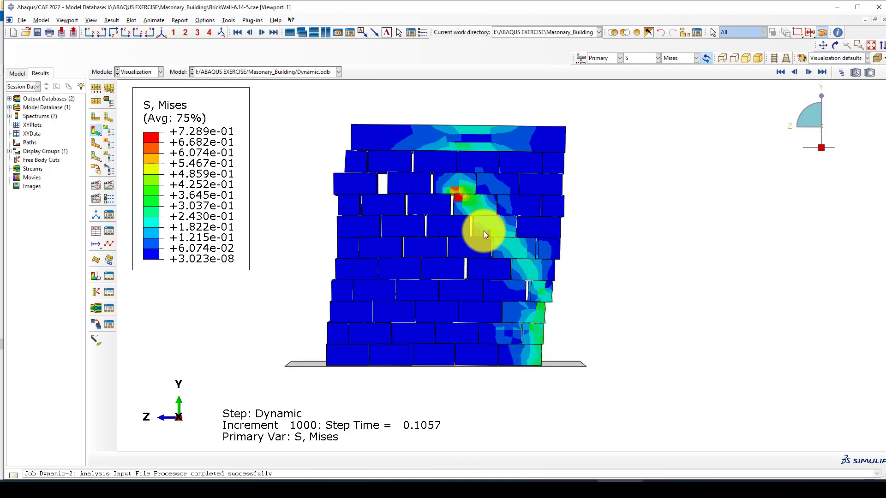
{"action": "left_click", "coordinate": [639, 56]}
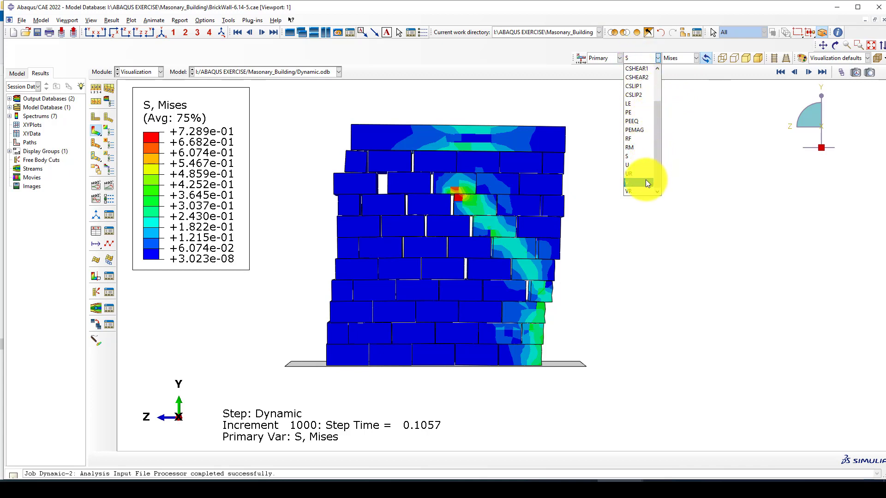
{"action": "scroll", "coordinate": [635, 189], "scroll_direction": "up", "scroll_amount": 2}
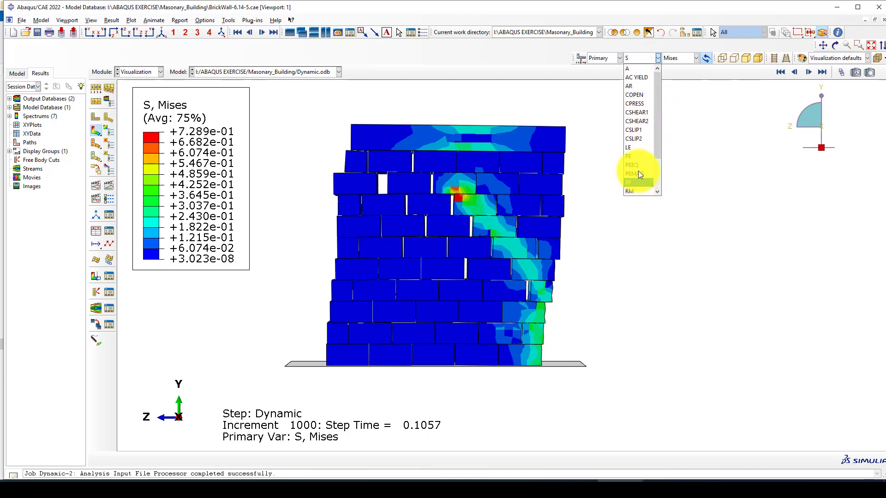
{"action": "scroll", "coordinate": [643, 111], "scroll_direction": "down", "scroll_amount": 2}
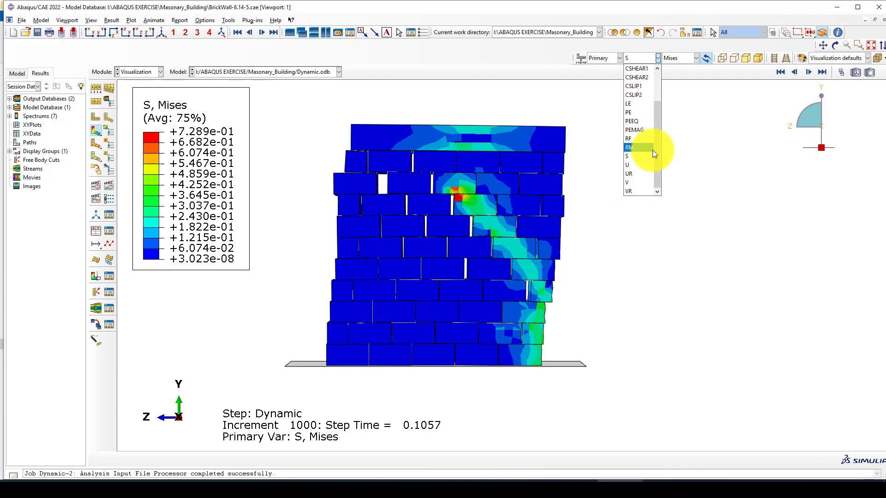
{"action": "left_click", "coordinate": [638, 105]}
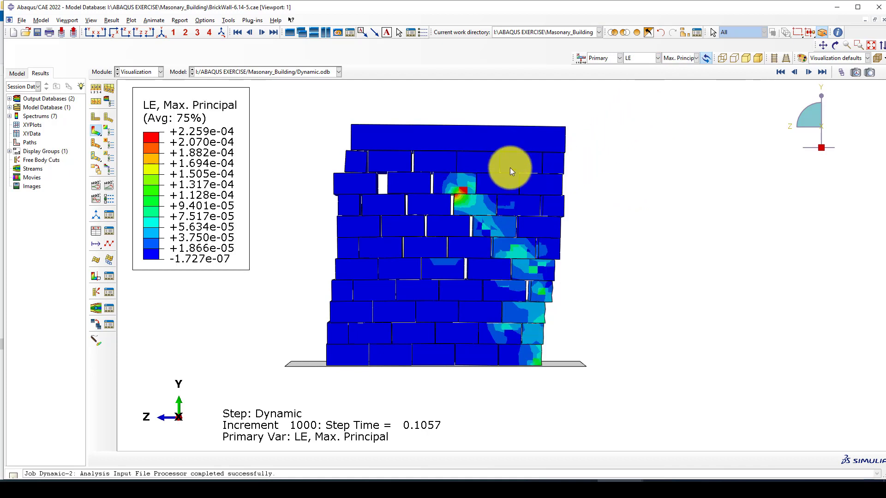
{"action": "scroll", "coordinate": [487, 266], "scroll_direction": "up", "scroll_amount": 2}
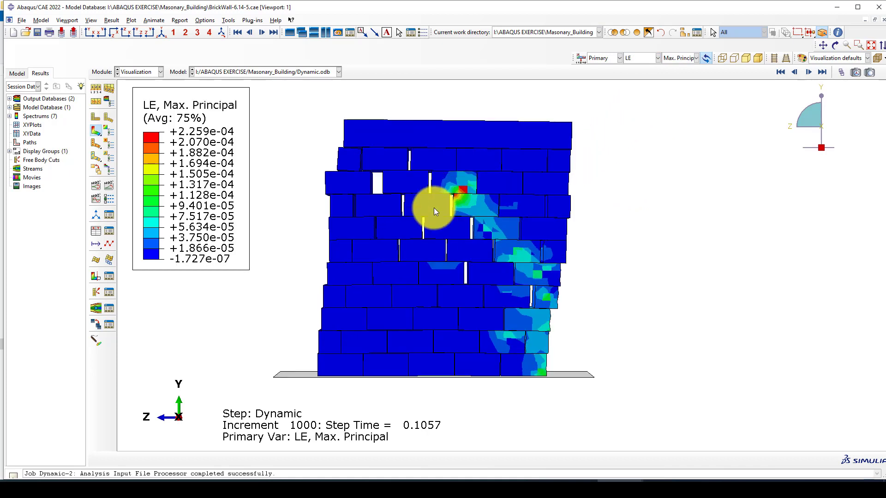
{"action": "scroll", "coordinate": [490, 269], "scroll_direction": "down", "scroll_amount": 2}
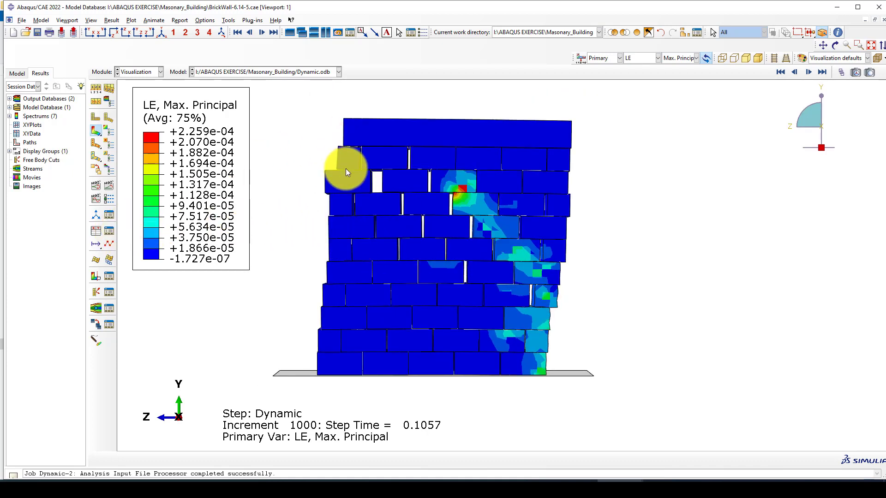
- Create XY data from the ODB history output, saving the RF3 reaction force and U3 displacement as is with their curves plotted
{"action": "left_click", "coordinate": [108, 230]}
{"action": "left_click", "coordinate": [429, 184]}
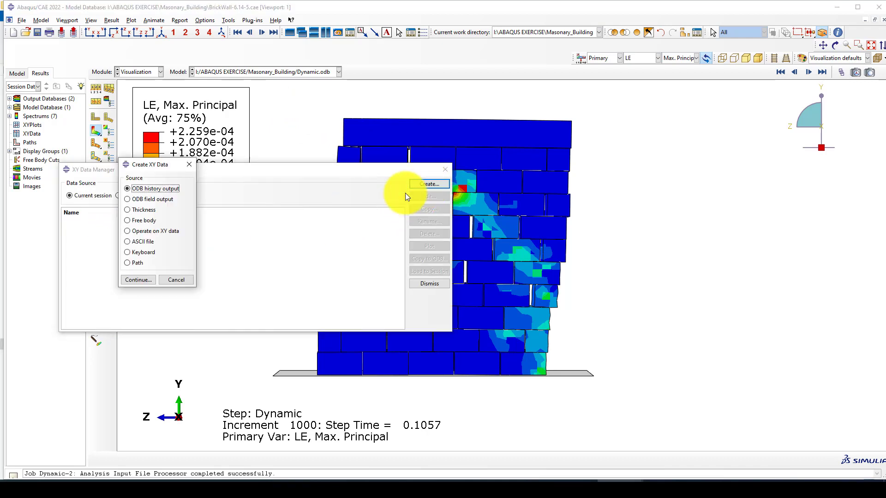
{"action": "left_click", "coordinate": [137, 276]}
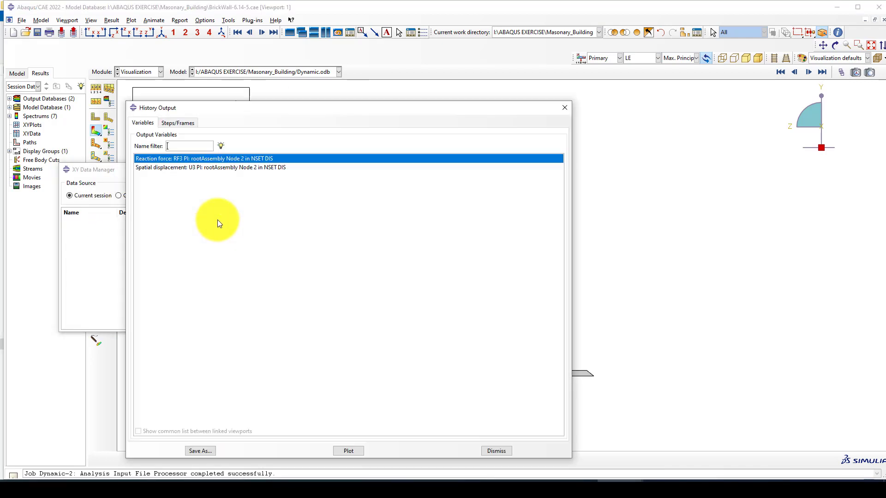
{"action": "left_click", "coordinate": [217, 167], "text": "shift"}
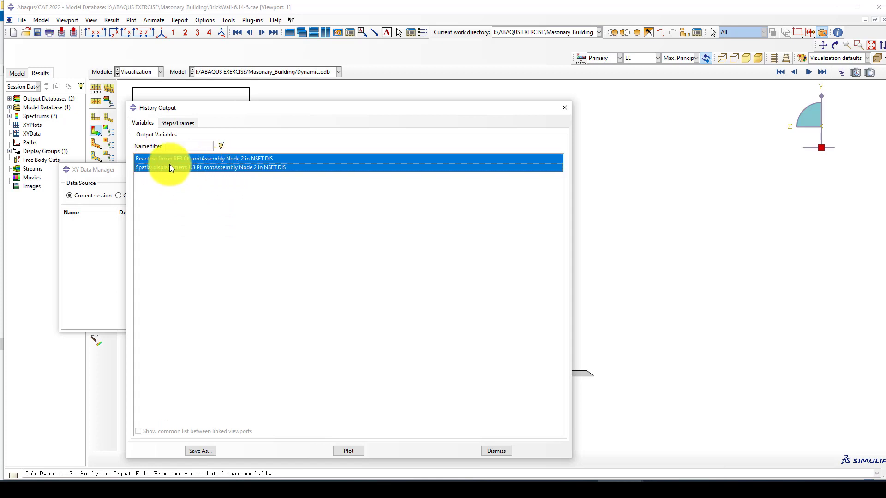
{"action": "left_click", "coordinate": [210, 449]}
{"action": "left_click", "coordinate": [316, 368]}
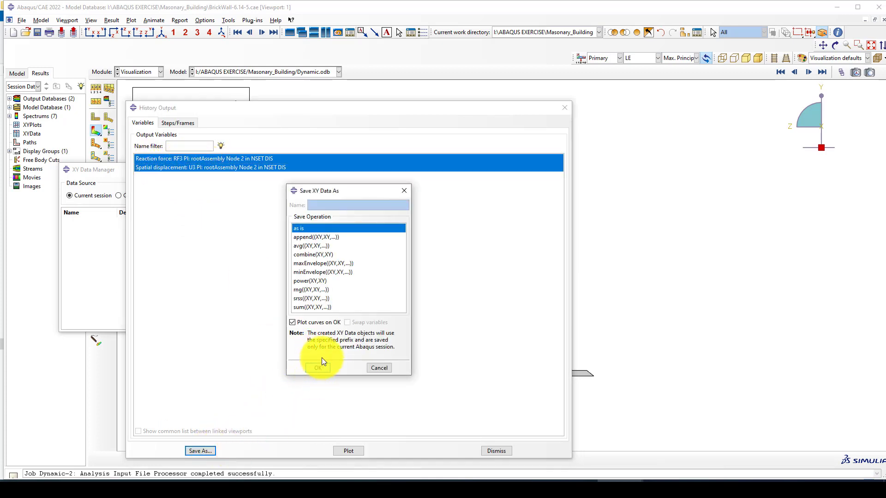
{"action": "left_click", "coordinate": [565, 110]}
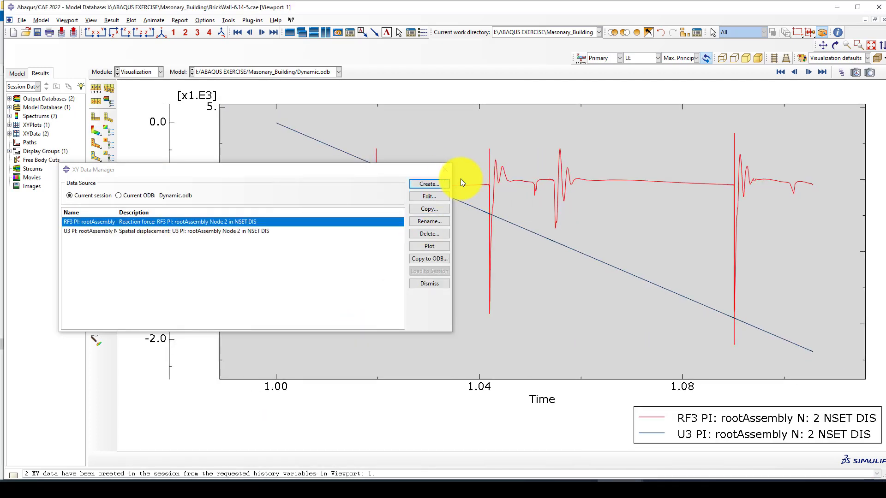
- Reposition and enlarge the XY Data Manager to examine the plotted RF3 and U3 curves behind it
{"action": "left_click_drag", "start_coordinate": [420, 168], "coordinate": [362, 226]}
{"action": "scroll", "coordinate": [511, 205], "scroll_direction": "down", "scroll_amount": 1}
{"action": "left_click_drag", "start_coordinate": [301, 232], "coordinate": [379, 197]}
{"action": "left_click_drag", "start_coordinate": [372, 322], "coordinate": [372, 380]}
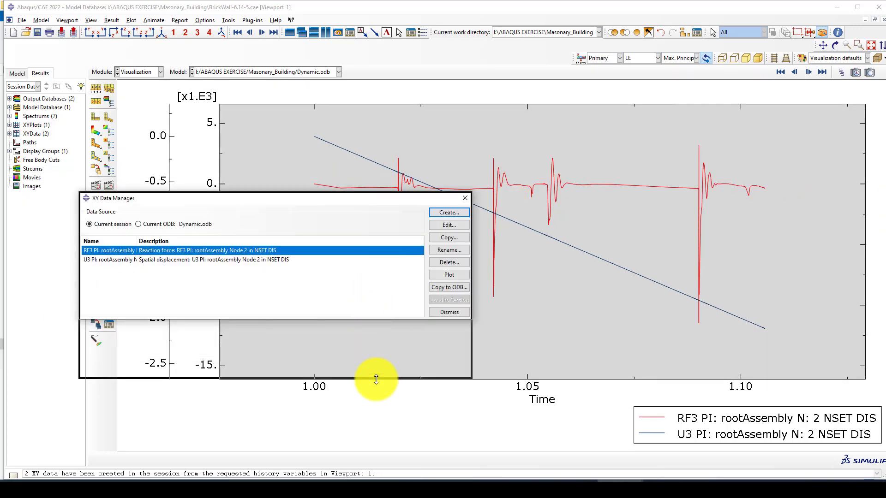
{"action": "left_click_drag", "start_coordinate": [385, 200], "coordinate": [378, 202]}
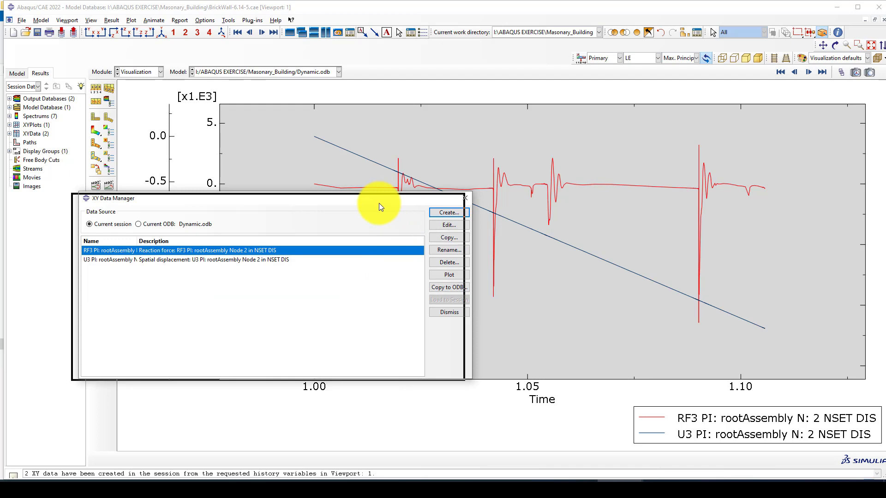
- Start an operation on XY data and build a butterworthFilter expression for the RF3 reaction force with a cutoff frequency of 1
{"action": "left_click", "coordinate": [445, 215]}
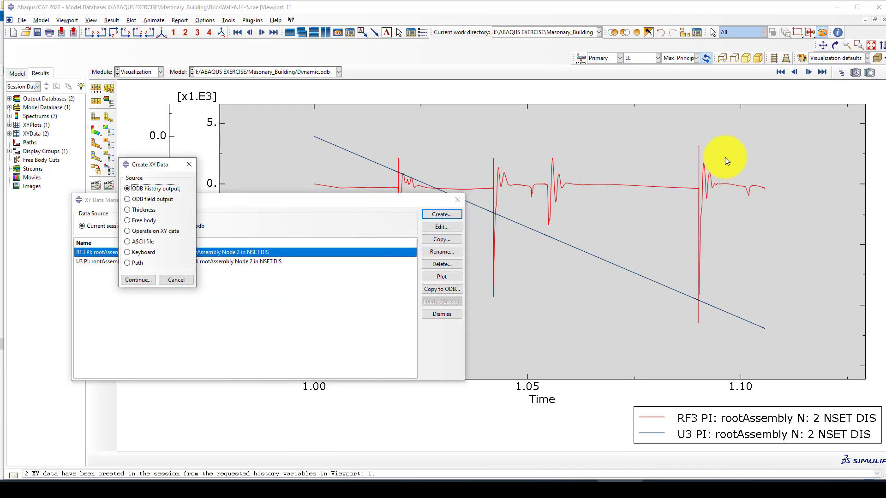
{"action": "left_click", "coordinate": [148, 231]}
{"action": "left_click", "coordinate": [138, 280]}
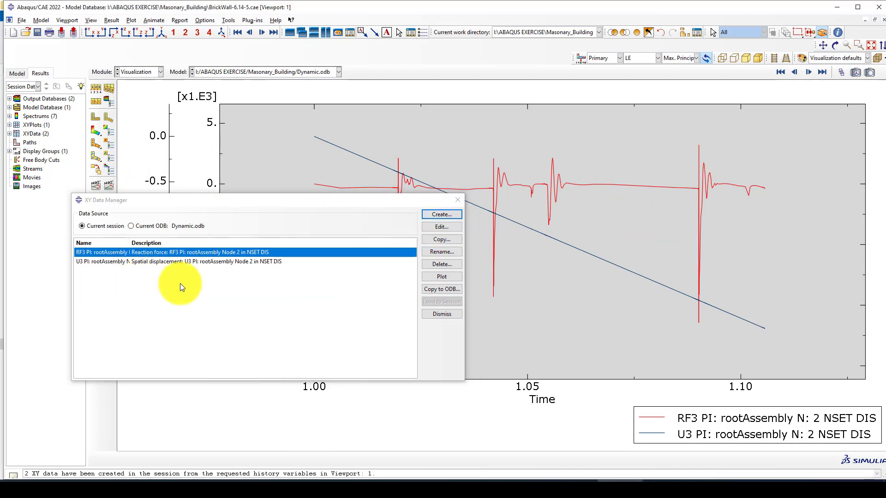
{"action": "scroll", "coordinate": [473, 305], "scroll_direction": "down", "scroll_amount": 2}
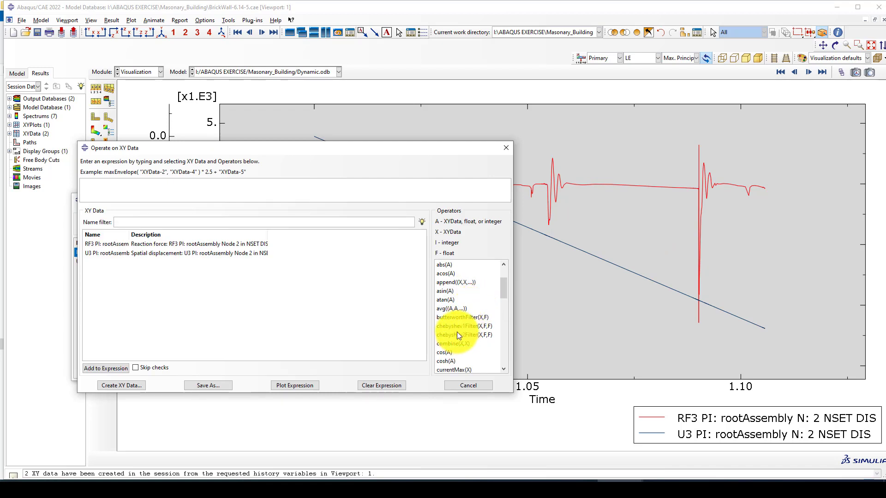
{"action": "scroll", "coordinate": [459, 334], "scroll_direction": "up", "scroll_amount": 1}
{"action": "left_click", "coordinate": [450, 344]}
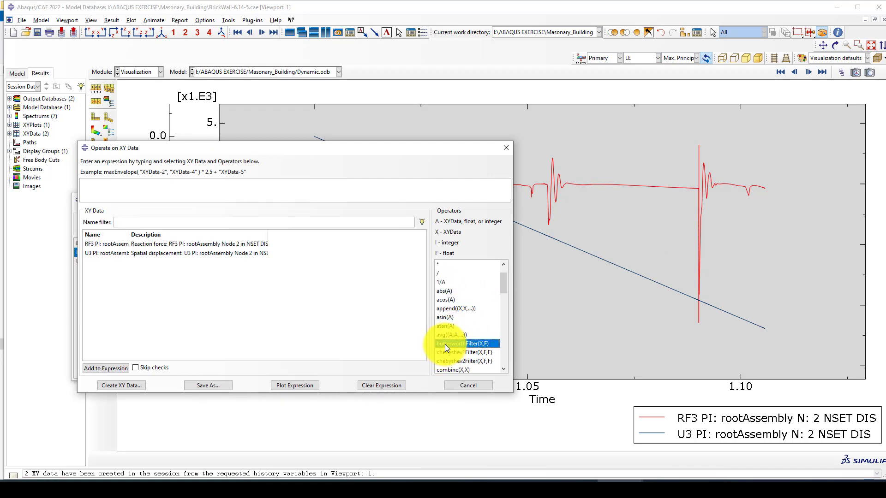
{"action": "left_click", "coordinate": [151, 244]}
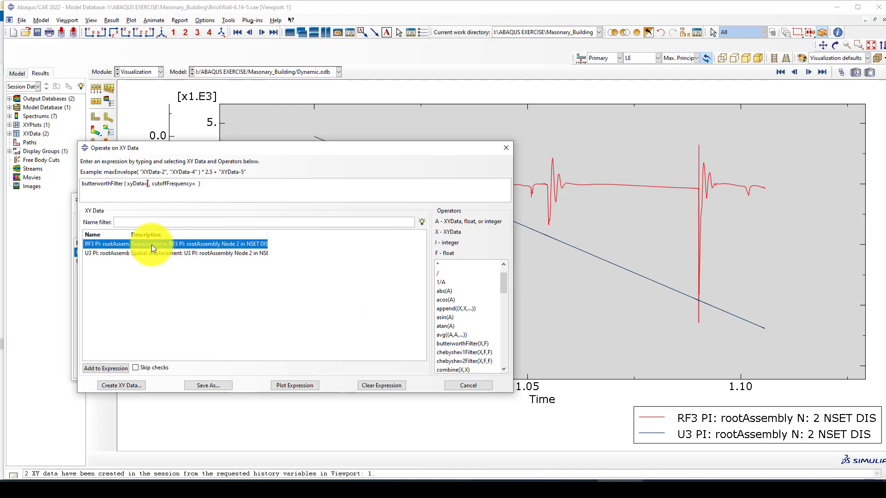
{"action": "left_click", "coordinate": [291, 184]}
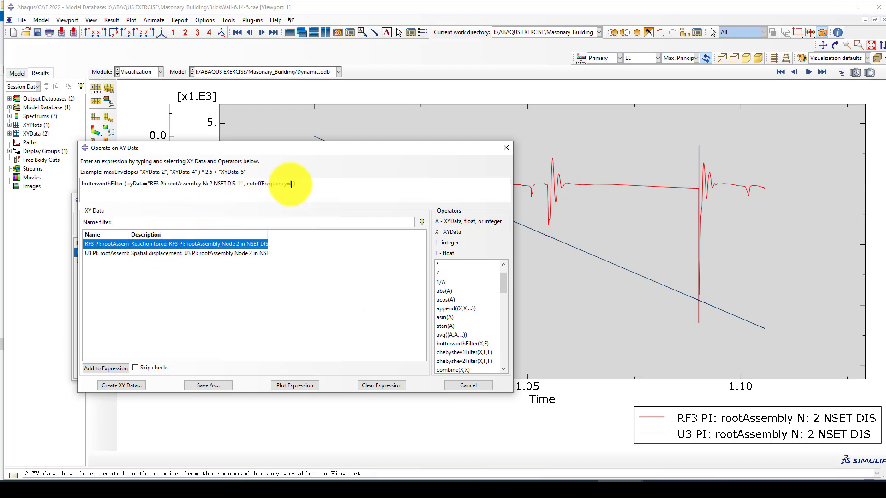
{"action": "type", "text": "1"}
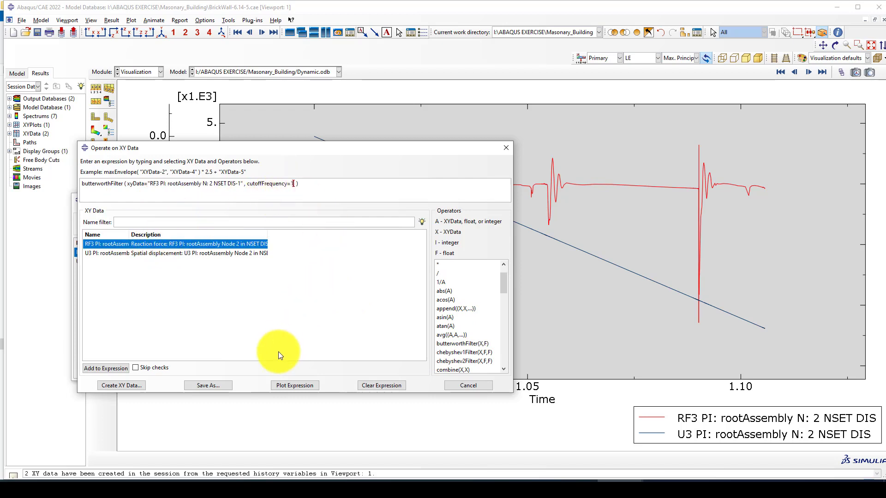
- Save the filtered reaction force as RF, plot the expression, and rearrange the dialogs to inspect the curve and saved data
{"action": "left_click", "coordinate": [222, 386]}
{"action": "left_click", "coordinate": [279, 299]}
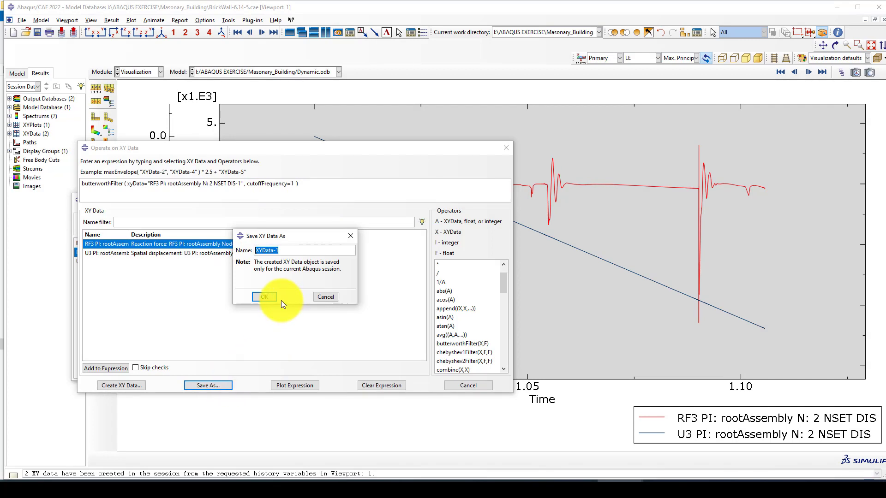
{"action": "type", "text": "RF"}
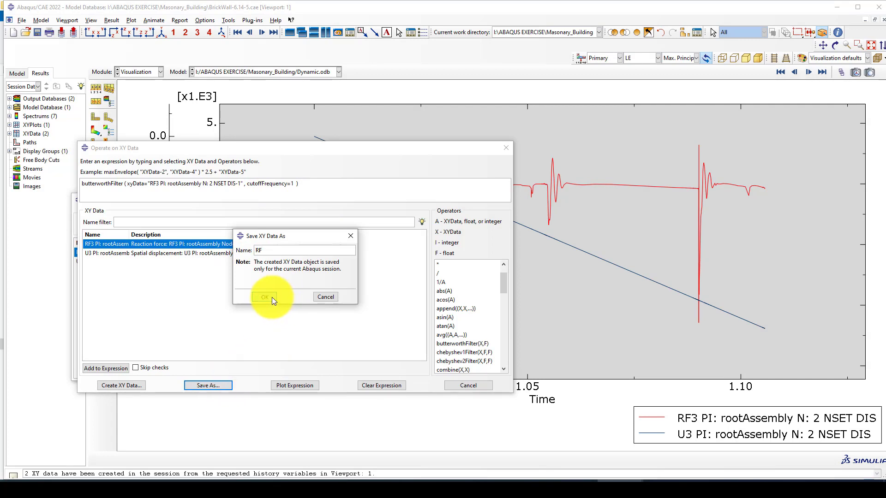
{"action": "left_click", "coordinate": [272, 297]}
{"action": "left_click", "coordinate": [295, 387]}
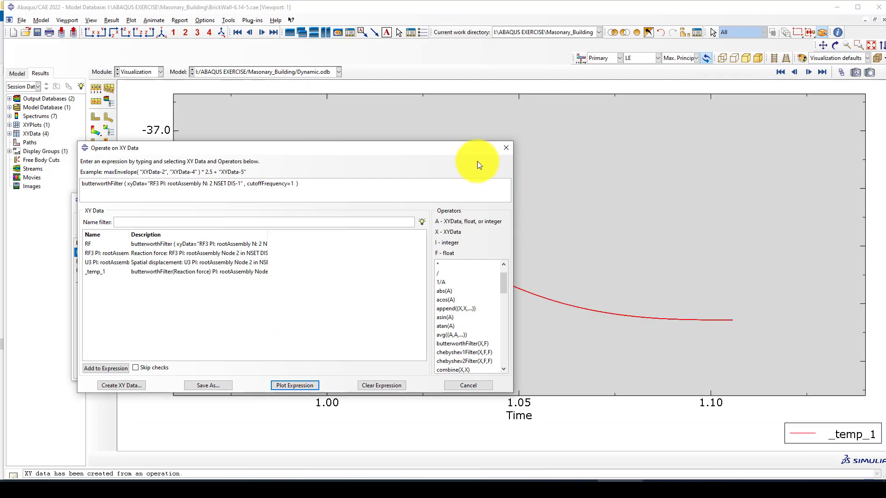
{"action": "left_click_drag", "start_coordinate": [471, 151], "coordinate": [425, 311]}
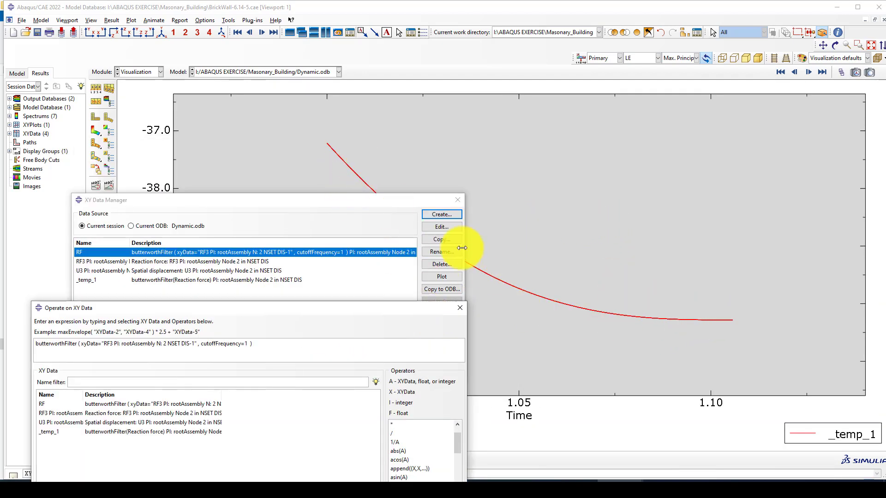
{"action": "left_click_drag", "start_coordinate": [391, 201], "coordinate": [444, 161]}
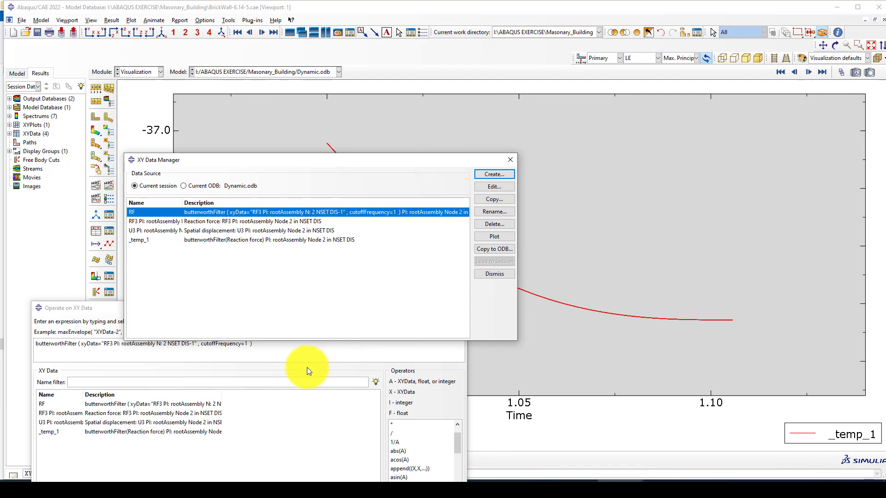
{"action": "left_click_drag", "start_coordinate": [92, 310], "coordinate": [202, 121]}
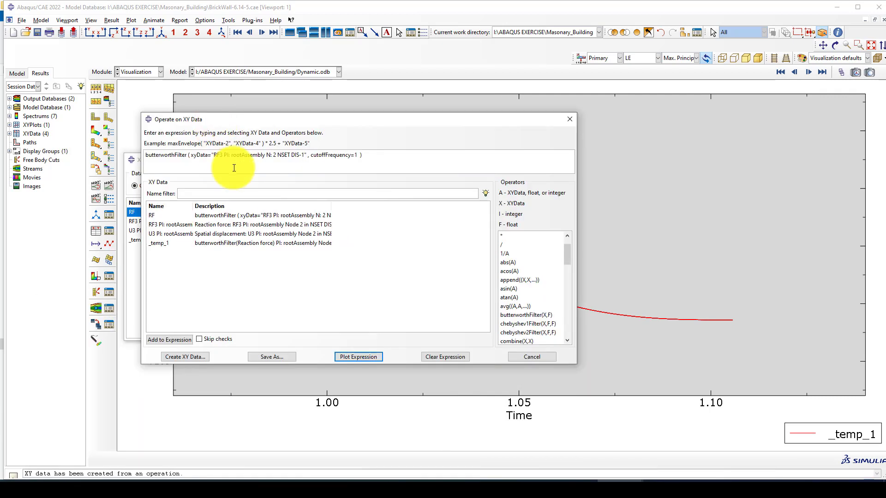
- Replace the filter expression with a combine expression of -1 times the U3 displacement and -1 times RF
{"action": "left_click", "coordinate": [458, 353]}
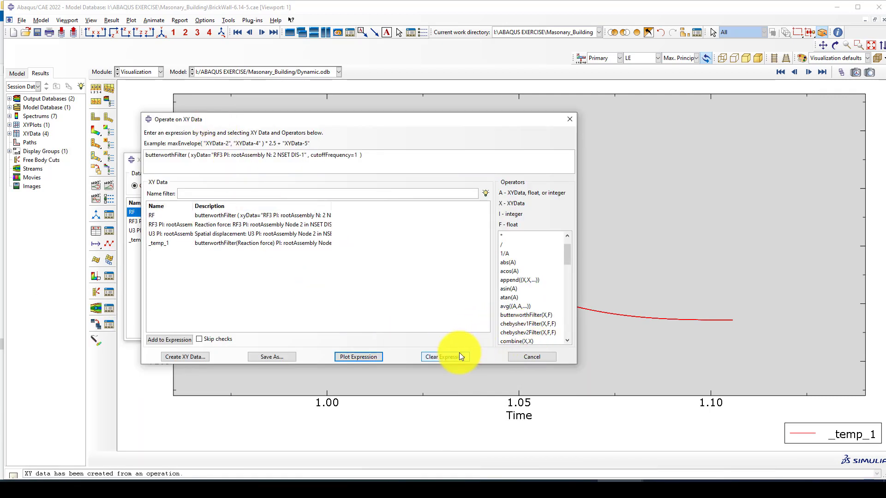
{"action": "left_click", "coordinate": [506, 340]}
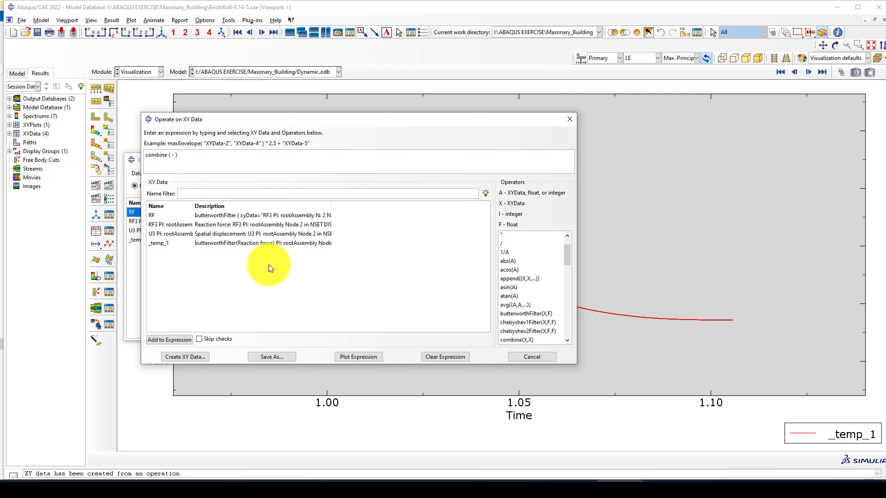
{"action": "type", "text": "-"}
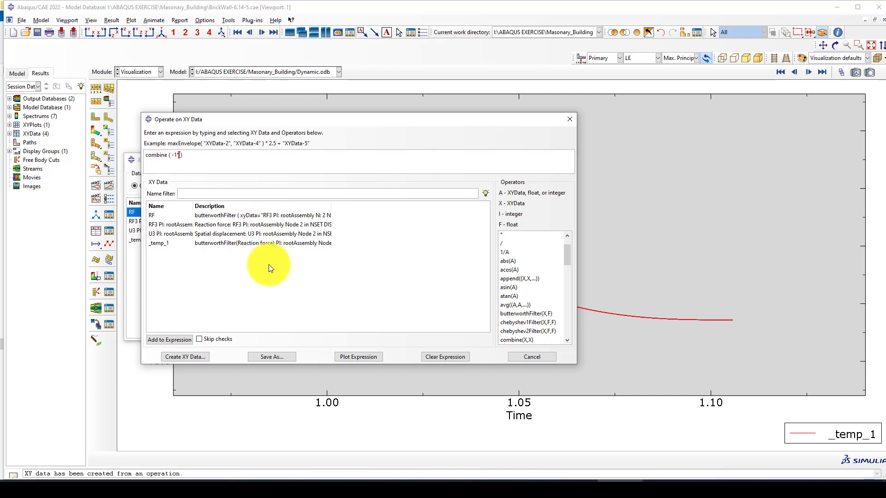
{"action": "type", "text": "1*"}
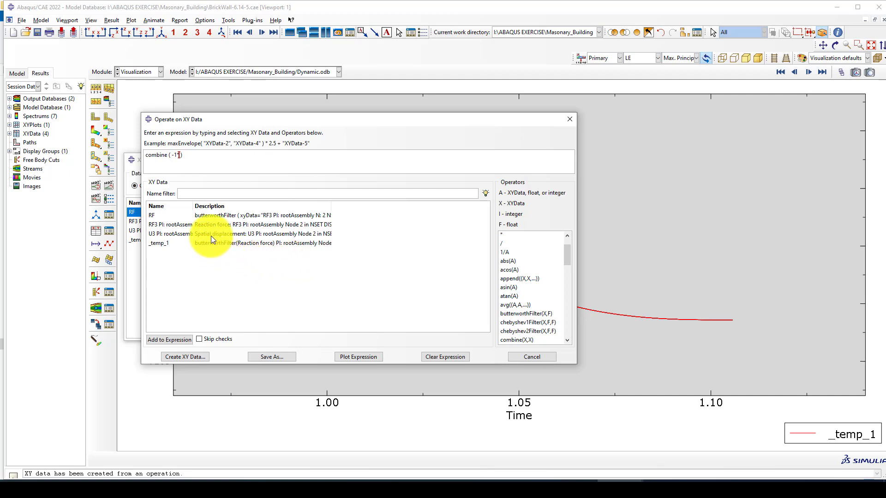
{"action": "left_click", "coordinate": [212, 236]}
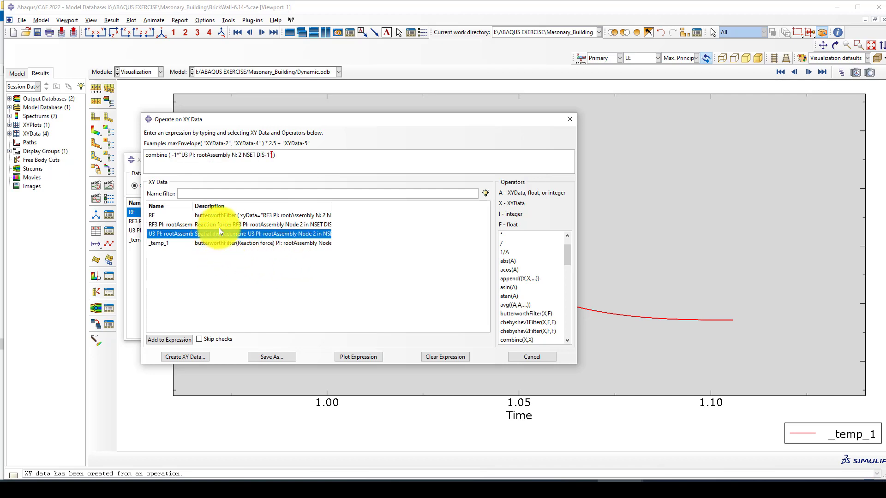
{"action": "type", "text": "-1*"}
{"action": "double_click", "coordinate": [217, 215]}
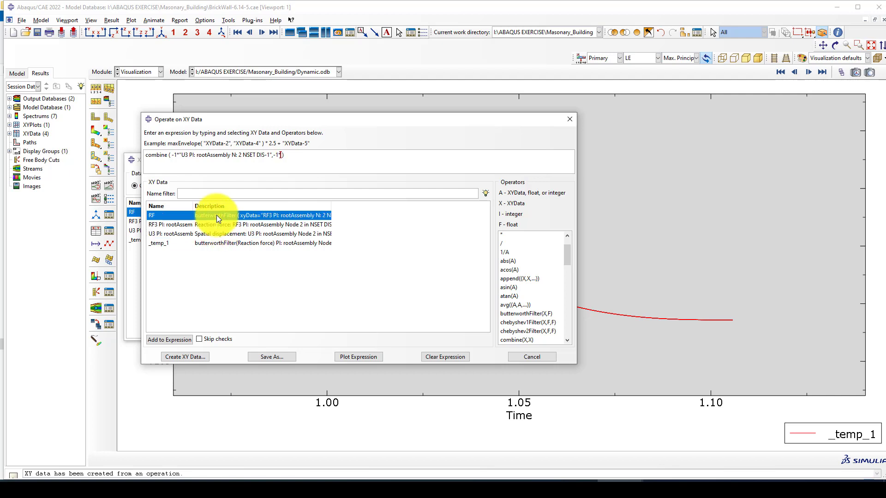
- Save the combined displacement and force data as Pushover-Curve and close the XY operation dialog
{"action": "left_click", "coordinate": [272, 356]}
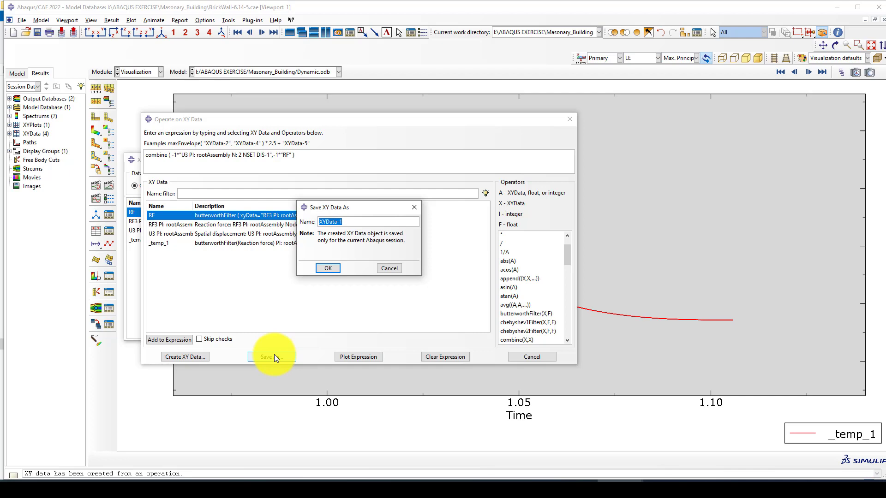
{"action": "type", "text": "Pushover-Cuv"}
{"action": "key", "text": "BackSpace"}
{"action": "type", "text": "rve"}
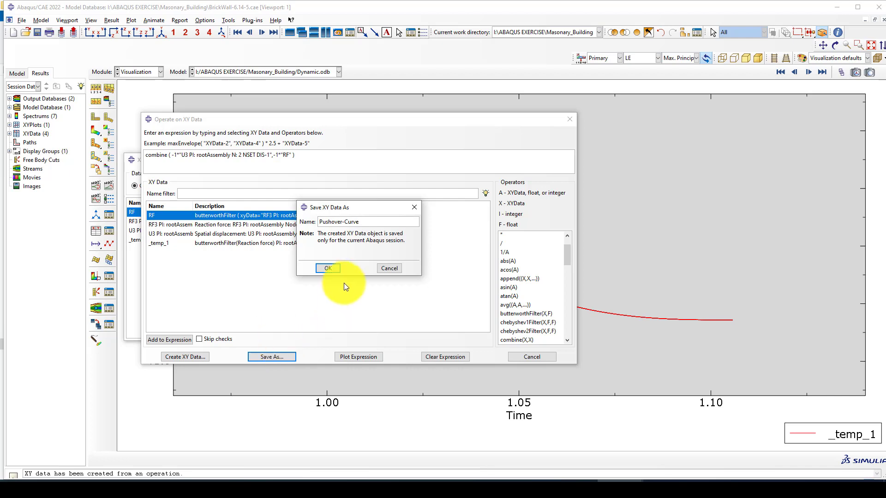
{"action": "left_click", "coordinate": [333, 269]}
{"action": "left_click", "coordinate": [533, 358]}
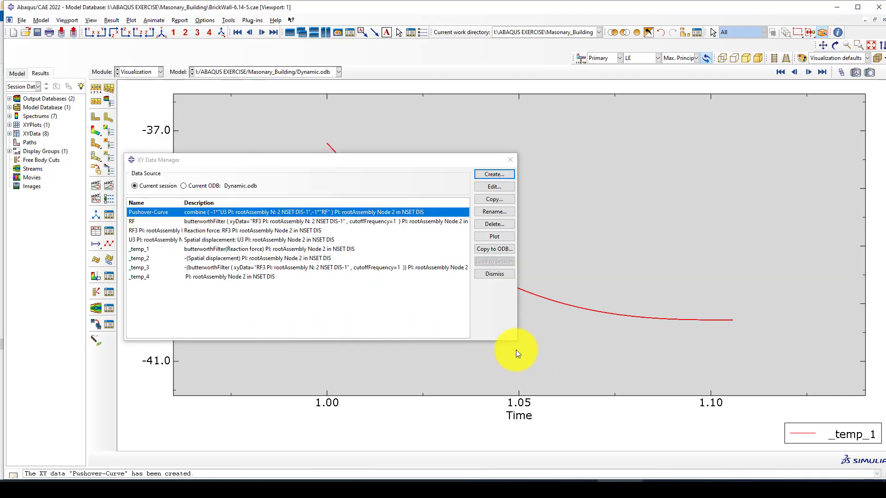
- Plot Pushover-Curve and delete the RF, RF3, U3 and temporary entries from the XY Data Manager
{"action": "left_click", "coordinate": [502, 237]}
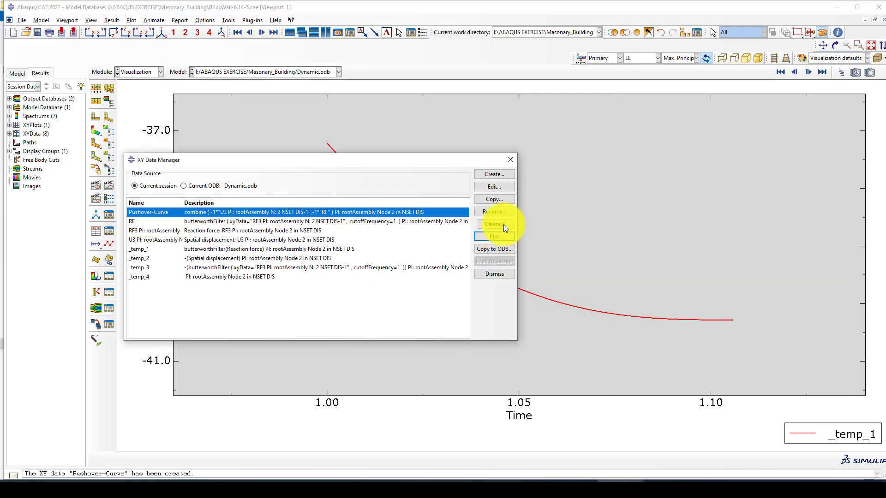
{"action": "left_click_drag", "start_coordinate": [148, 222], "coordinate": [159, 281]}
{"action": "left_click", "coordinate": [483, 226]}
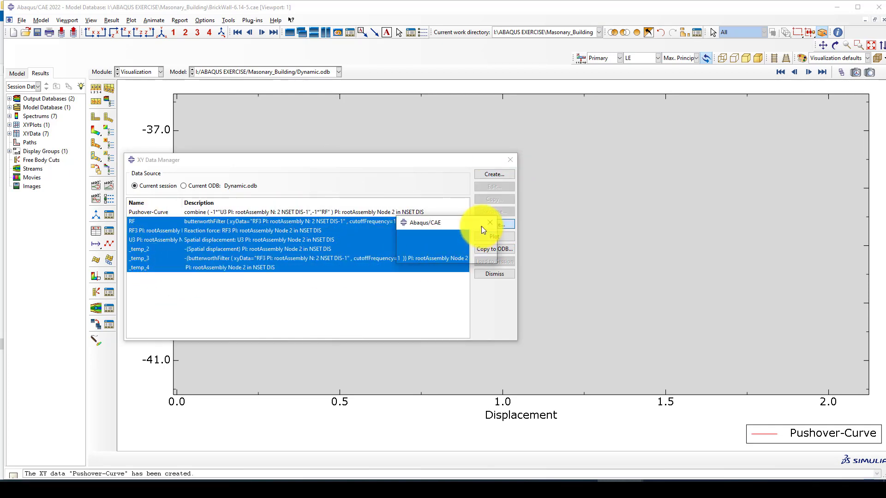
{"action": "left_click", "coordinate": [419, 257]}
{"action": "left_click", "coordinate": [509, 159]}
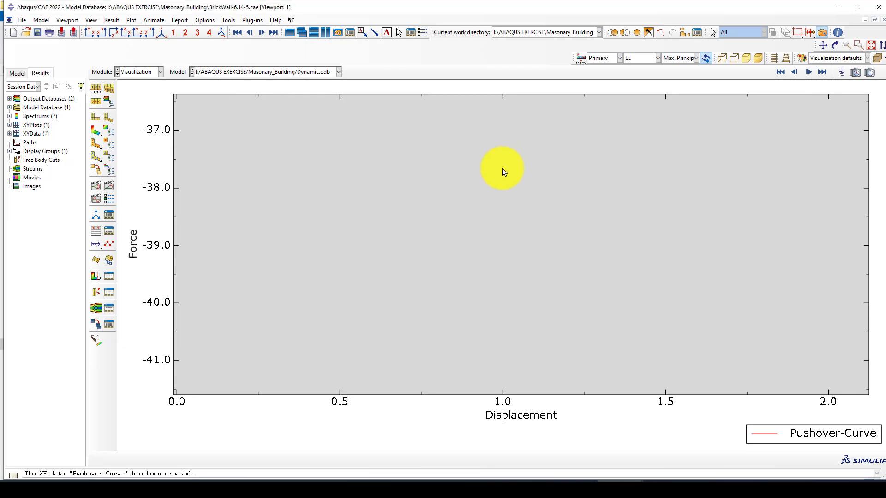
{"action": "left_click", "coordinate": [866, 45]}
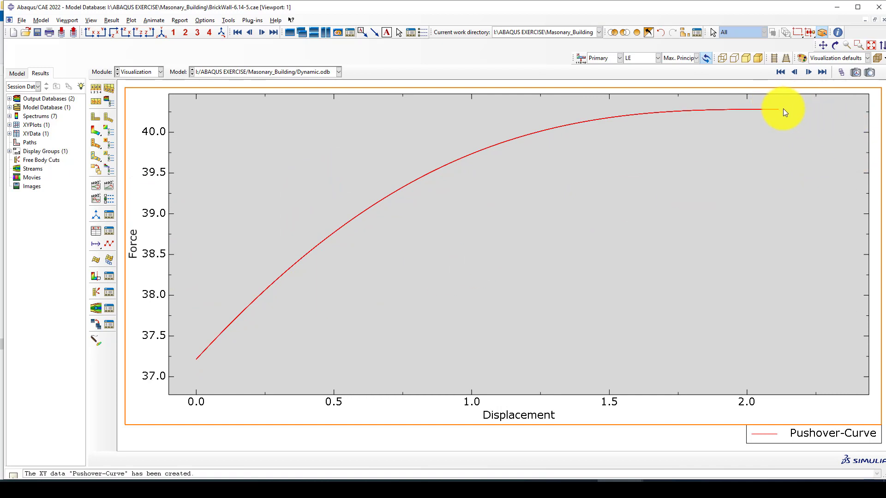
- Show the LE contours on the deformed wall with the deformation scale factor set to Auto-compute
{"action": "left_click", "coordinate": [95, 131]}
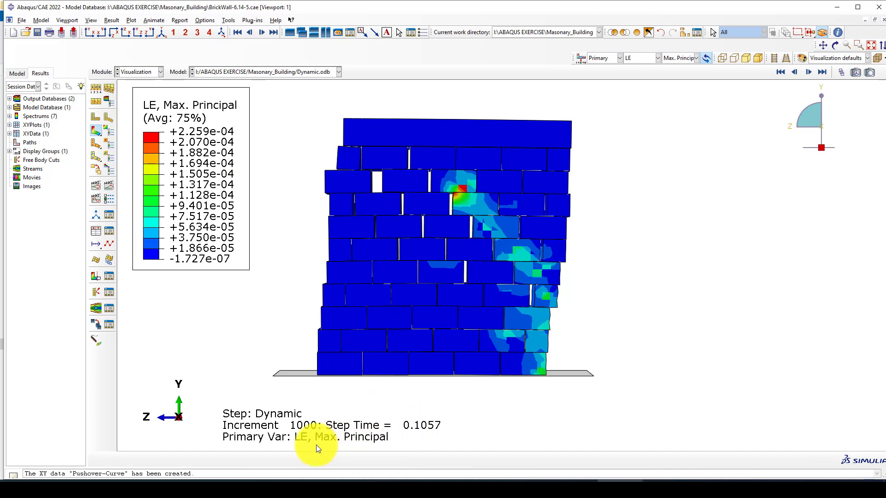
{"action": "left_click", "coordinate": [204, 22]}
{"action": "left_click", "coordinate": [207, 30]}
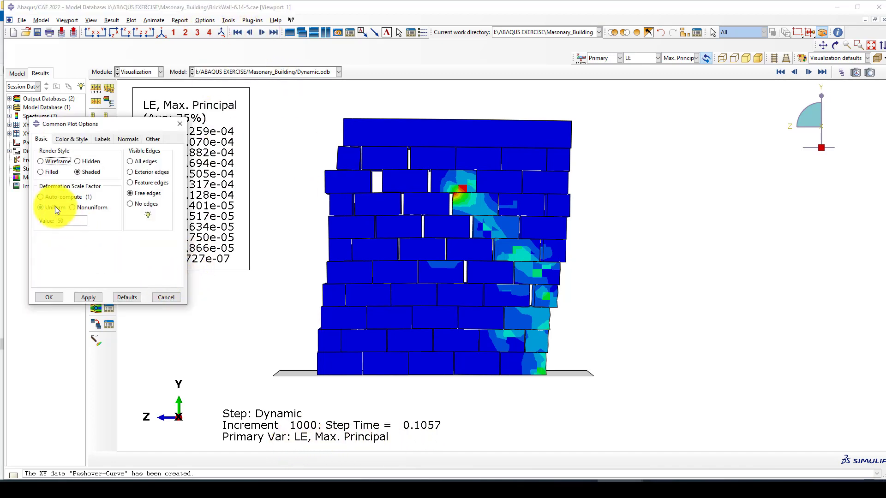
{"action": "left_click", "coordinate": [90, 297]}
{"action": "left_click", "coordinate": [49, 297]}
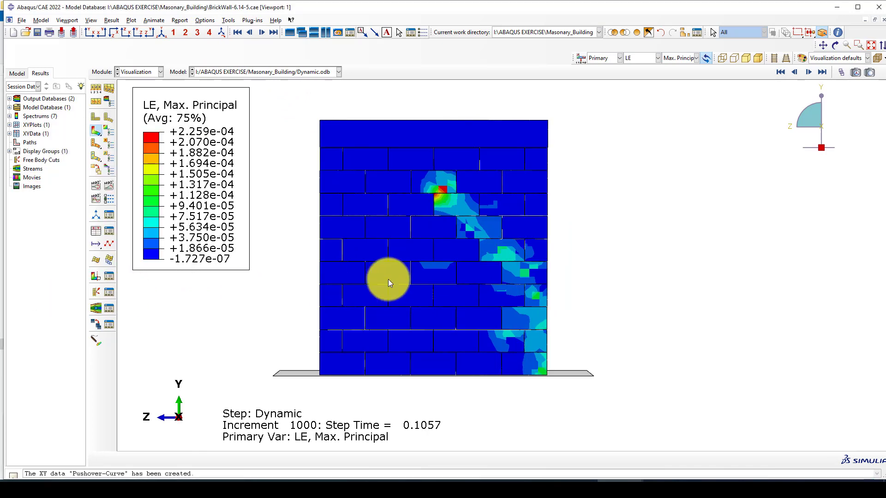
{"action": "scroll", "coordinate": [485, 323], "scroll_direction": "up", "scroll_amount": 3}
{"action": "scroll", "coordinate": [561, 317], "scroll_direction": "down", "scroll_amount": 2}
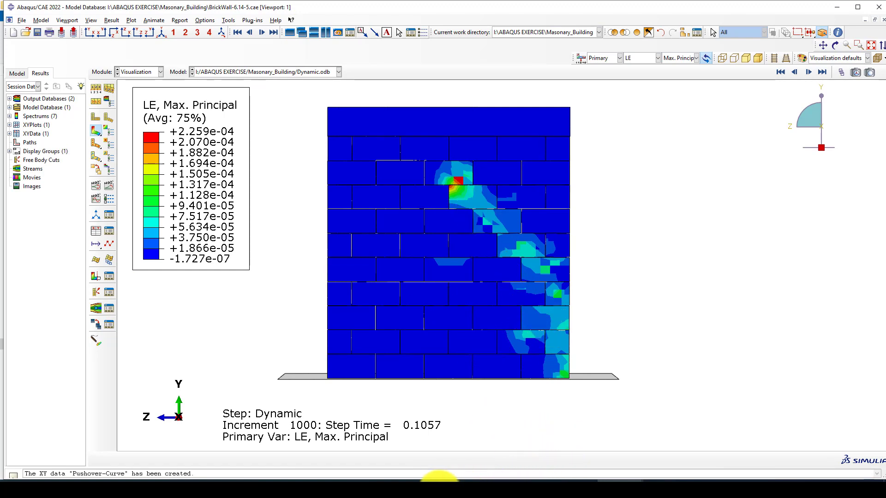
- Plot the saved Pushover-Curve again and examine the force-displacement curve over its full range
{"action": "left_click", "coordinate": [112, 228]}
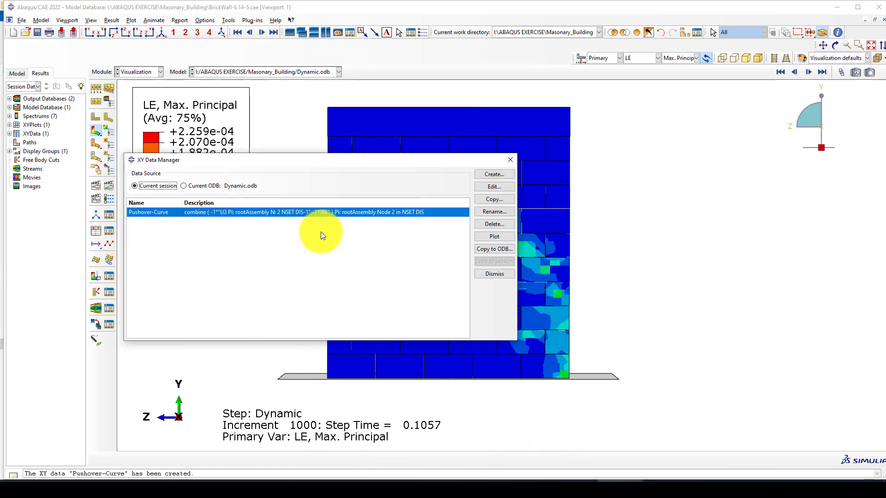
{"action": "left_click", "coordinate": [495, 236]}
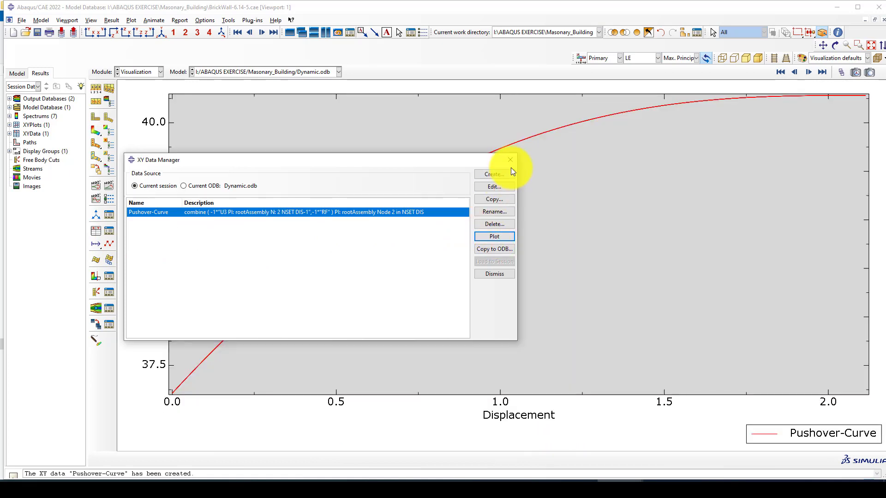
{"action": "left_click", "coordinate": [510, 160]}
{"action": "scroll", "coordinate": [312, 256], "scroll_direction": "down", "scroll_amount": 3}
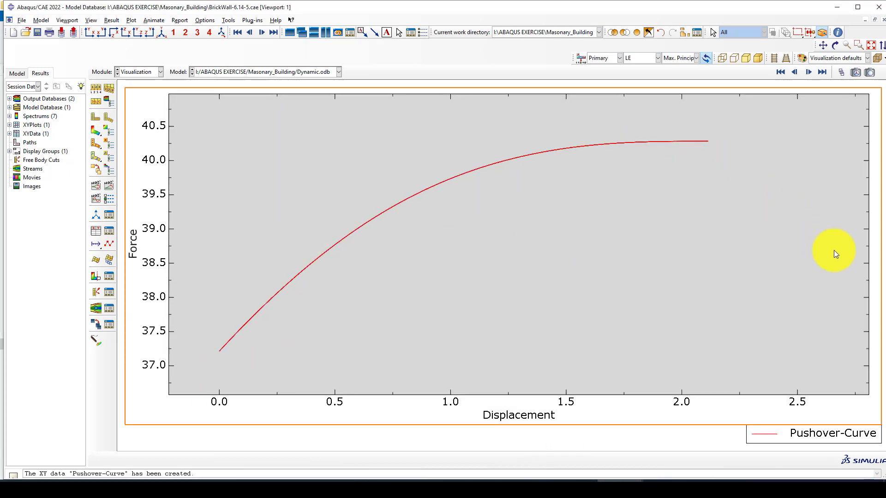
{"action": "scroll", "coordinate": [807, 173], "scroll_direction": "up", "scroll_amount": 2}
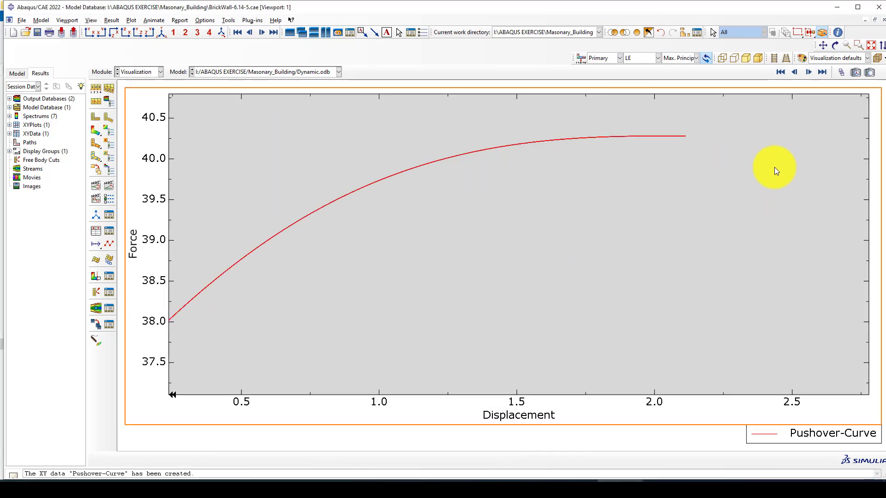
{"action": "scroll", "coordinate": [754, 166], "scroll_direction": "down", "scroll_amount": 2}
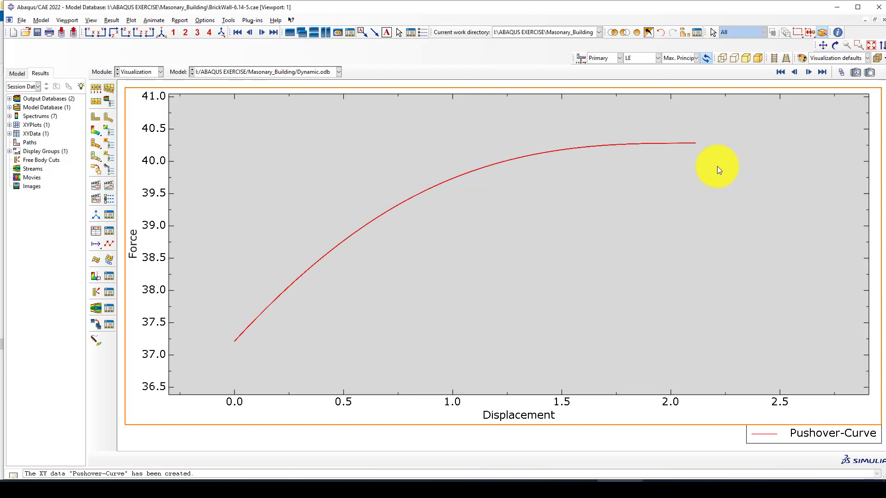
{"action": "scroll", "coordinate": [546, 170], "scroll_direction": "up", "scroll_amount": 1}
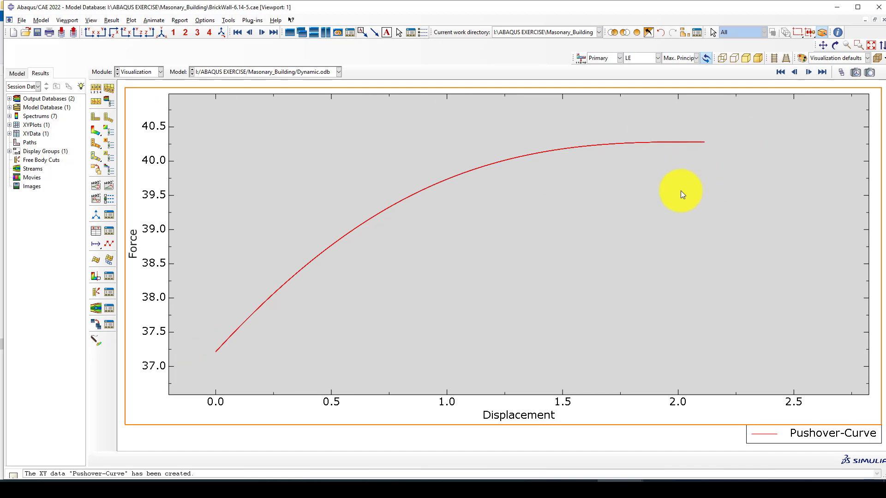
- Return to the wall's contour plot, apply a uniform deformation scale factor of 50, and inspect the gaps between bricks
{"action": "left_click", "coordinate": [95, 130]}
{"action": "left_click", "coordinate": [205, 19]}
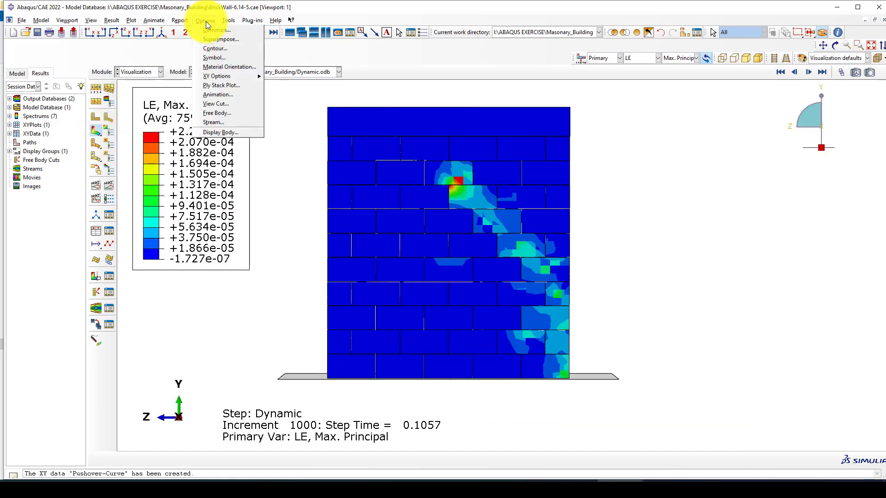
{"action": "left_click", "coordinate": [208, 35]}
{"action": "left_click", "coordinate": [56, 209]}
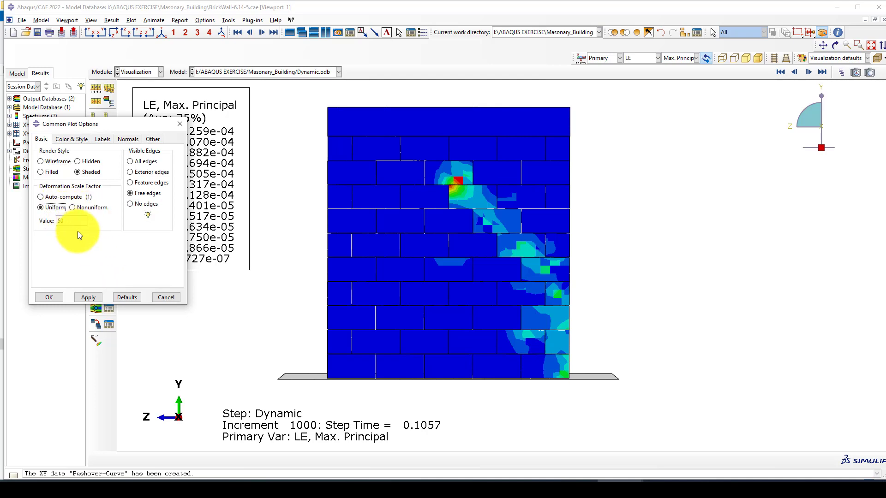
{"action": "left_click", "coordinate": [89, 297]}
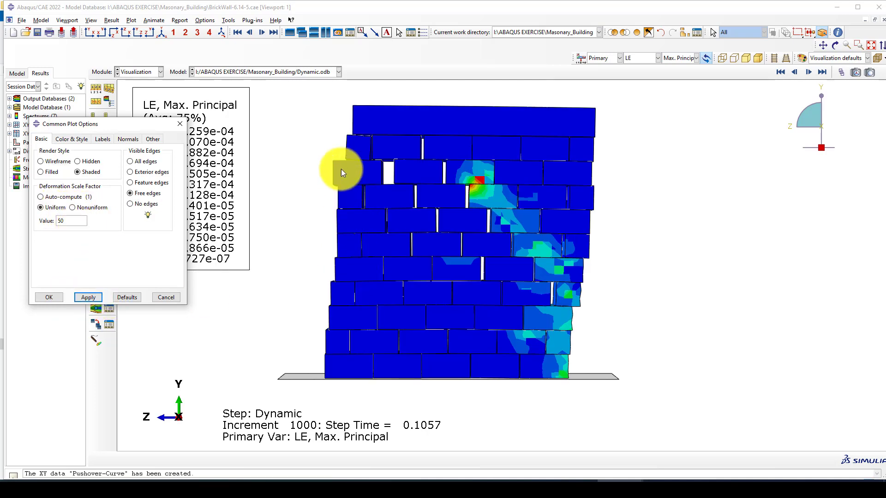
{"action": "scroll", "coordinate": [434, 209], "scroll_direction": "up", "scroll_amount": 2}
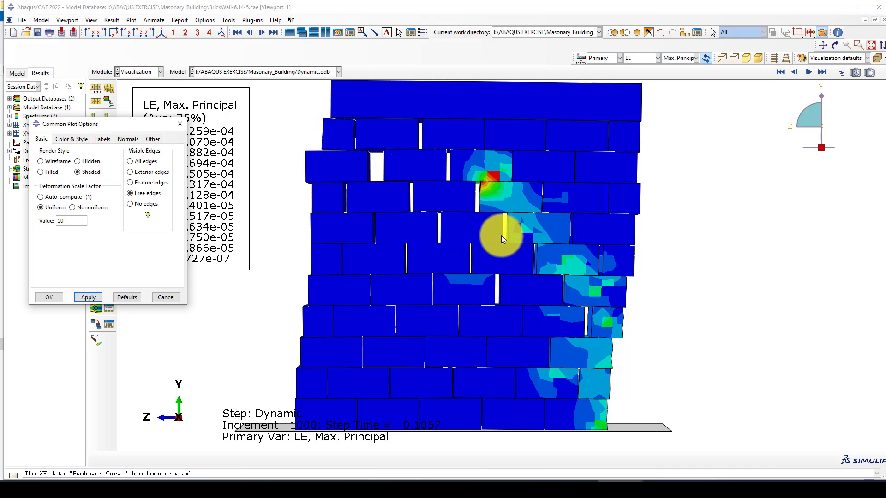
{"action": "scroll", "coordinate": [501, 234], "scroll_direction": "down", "scroll_amount": 1}
{"action": "scroll", "coordinate": [402, 182], "scroll_direction": "up", "scroll_amount": 2}
{"action": "scroll", "coordinate": [395, 177], "scroll_direction": "down", "scroll_amount": 1}
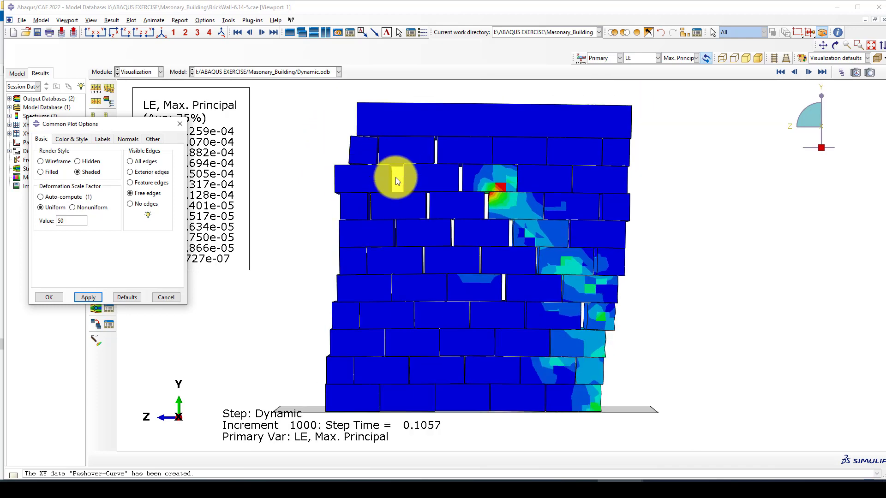
{"action": "left_click", "coordinate": [180, 124]}
{"action": "scroll", "coordinate": [293, 152], "scroll_direction": "down", "scroll_amount": 1}
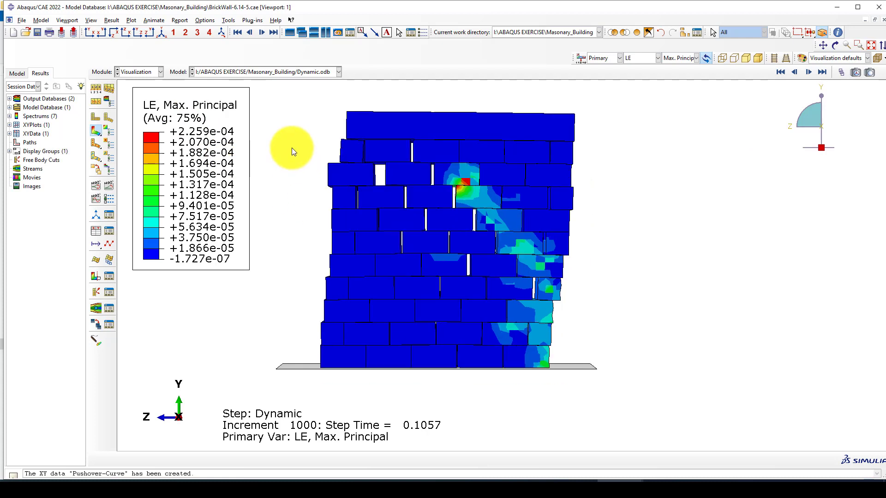
- Switch the contour's primary variable to displacement magnitude, U
{"action": "left_click", "coordinate": [633, 59]}
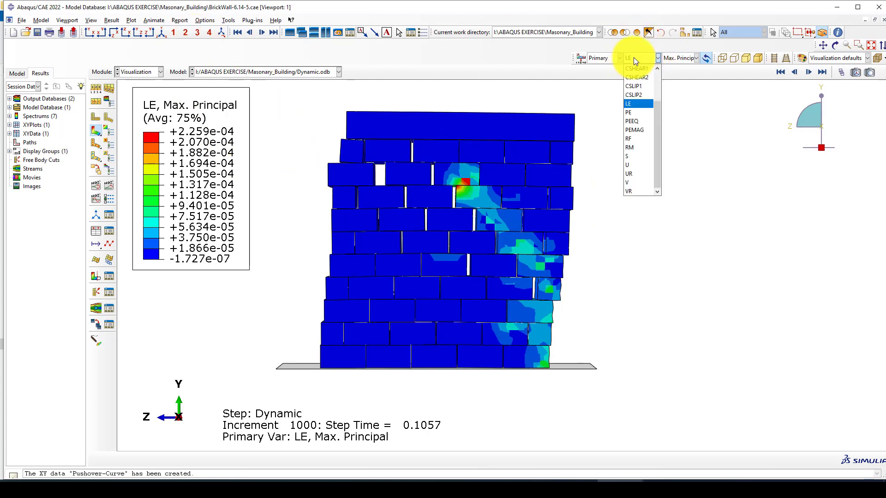
{"action": "left_click", "coordinate": [637, 165]}
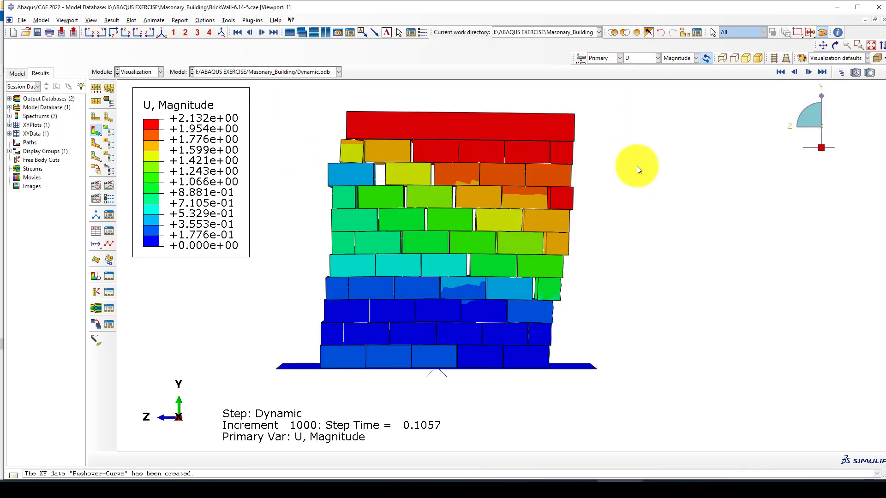